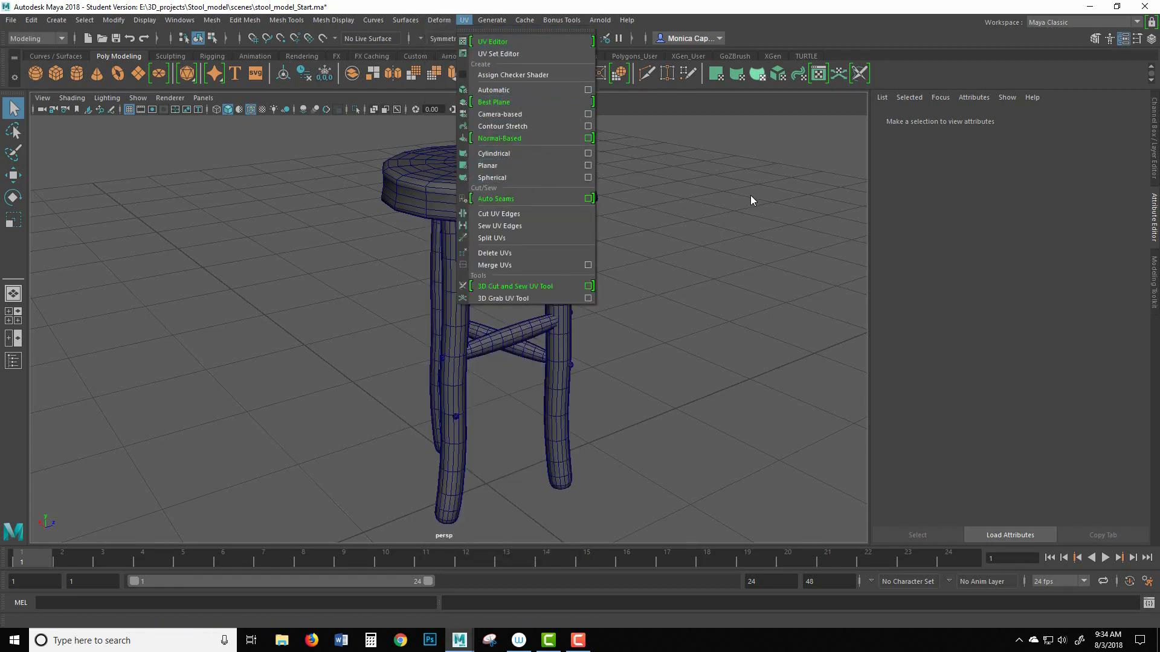
left_click(698, 314)
left_click_drag(348, 139, 661, 508)
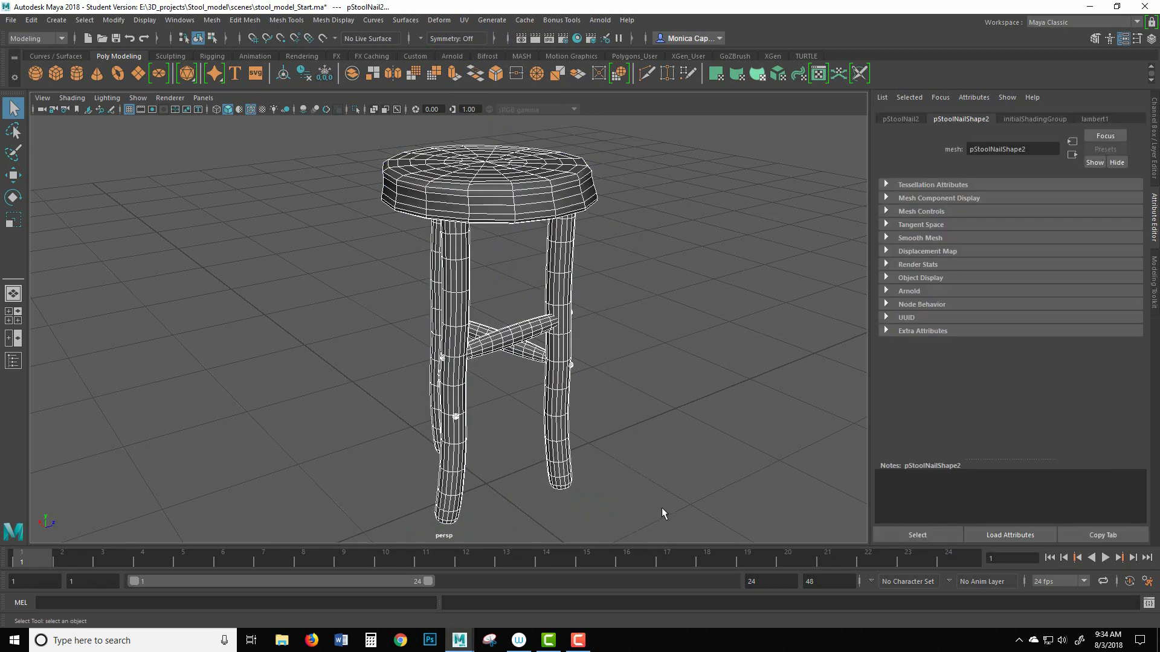
left_click(710, 418)
left_click_drag(717, 273, 691, 304, "alt")
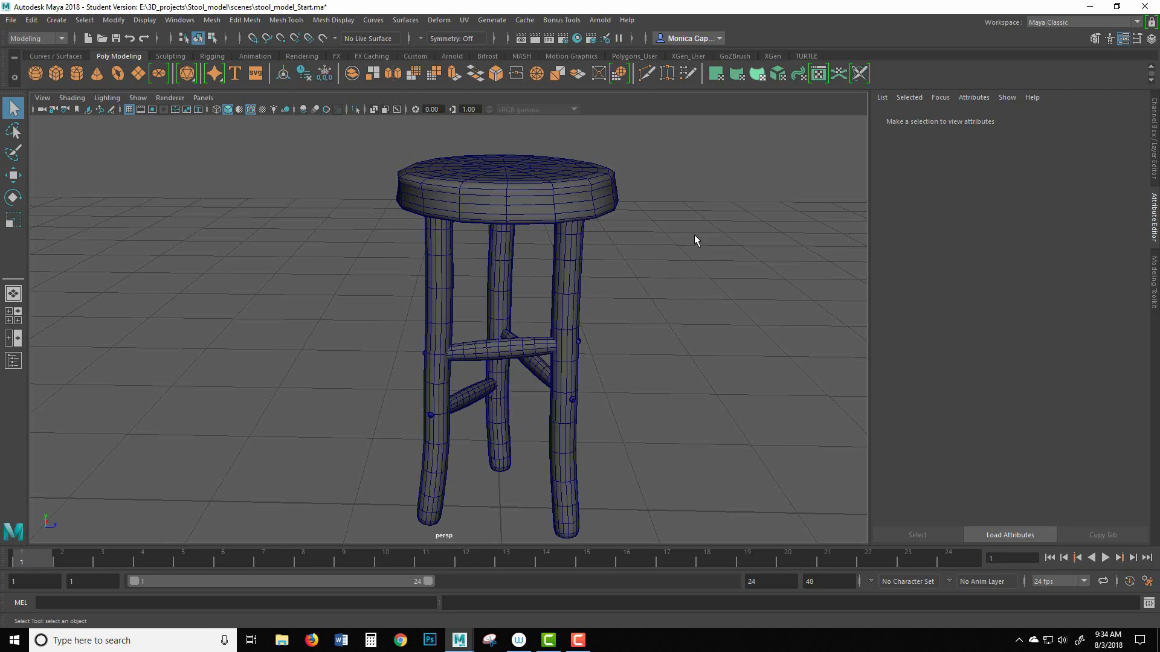
left_click_drag(695, 236, 689, 267, "alt")
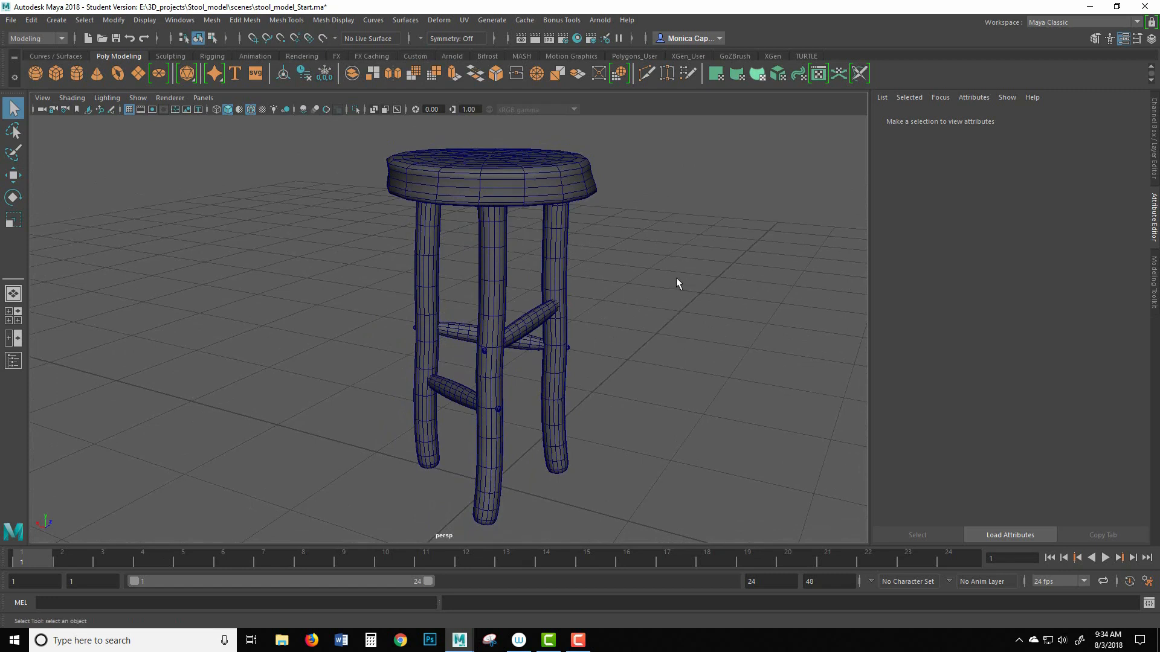
left_click(465, 21)
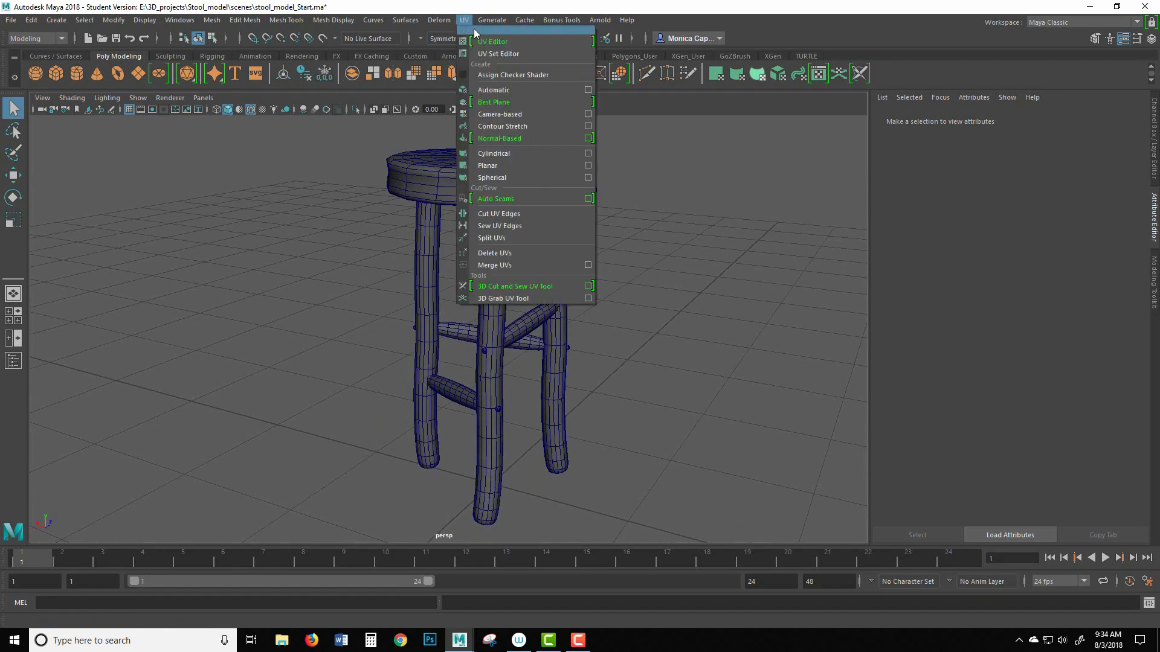
left_click(482, 30)
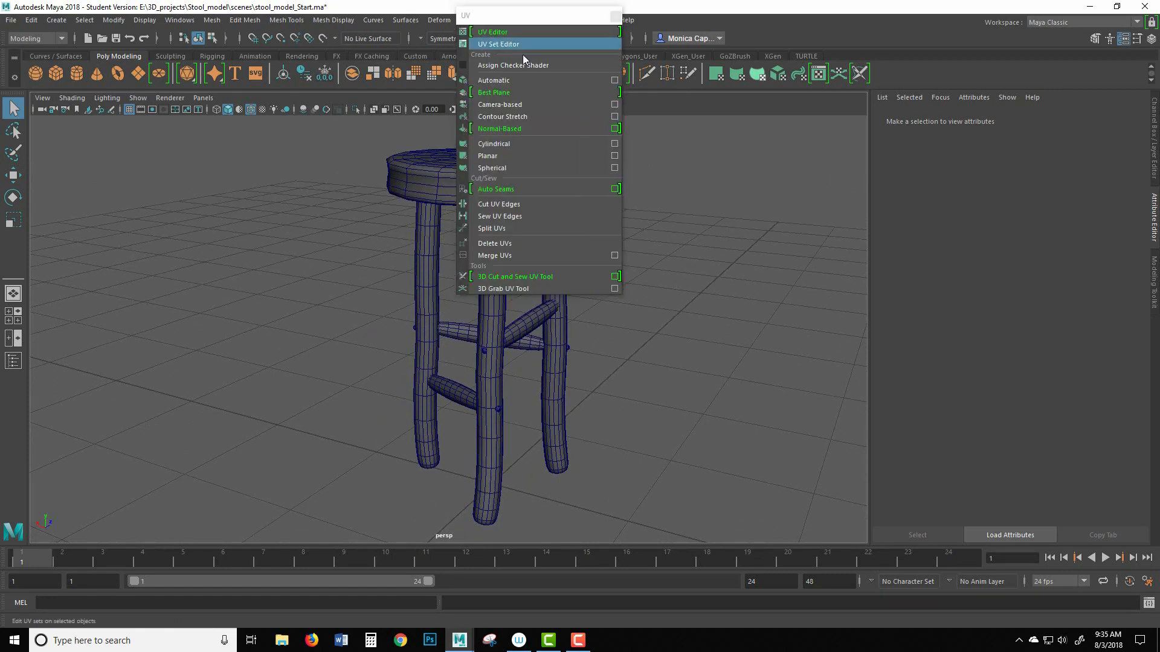
left_click_drag(590, 19, 761, 53)
left_click(537, 183)
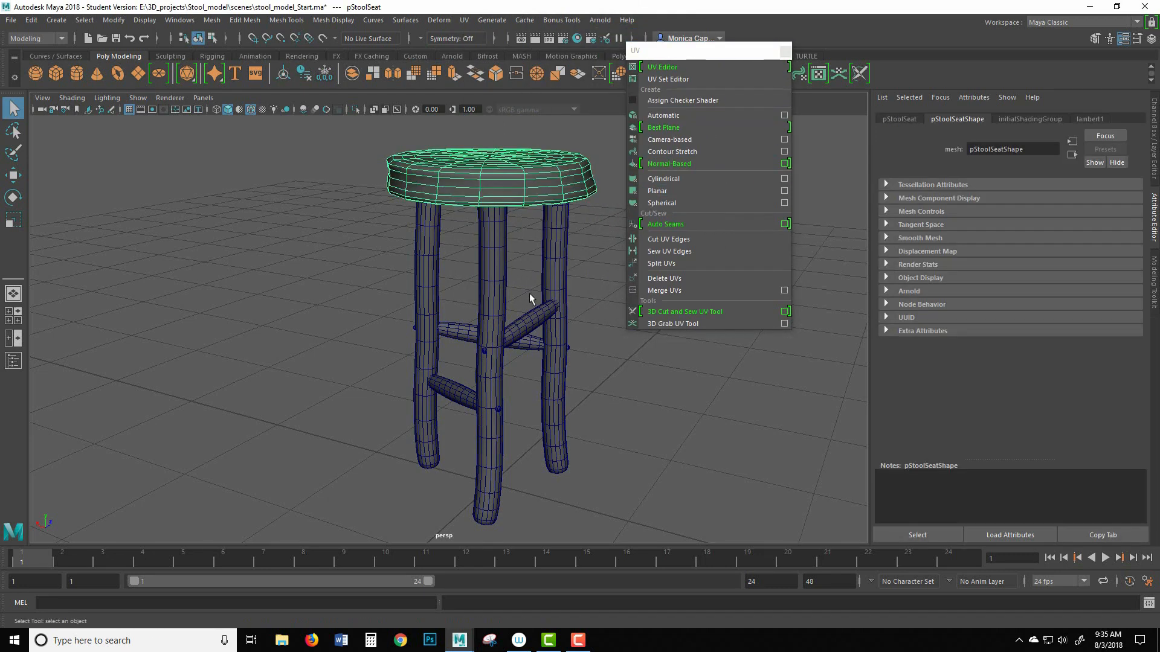
left_click(500, 241)
left_click(554, 290)
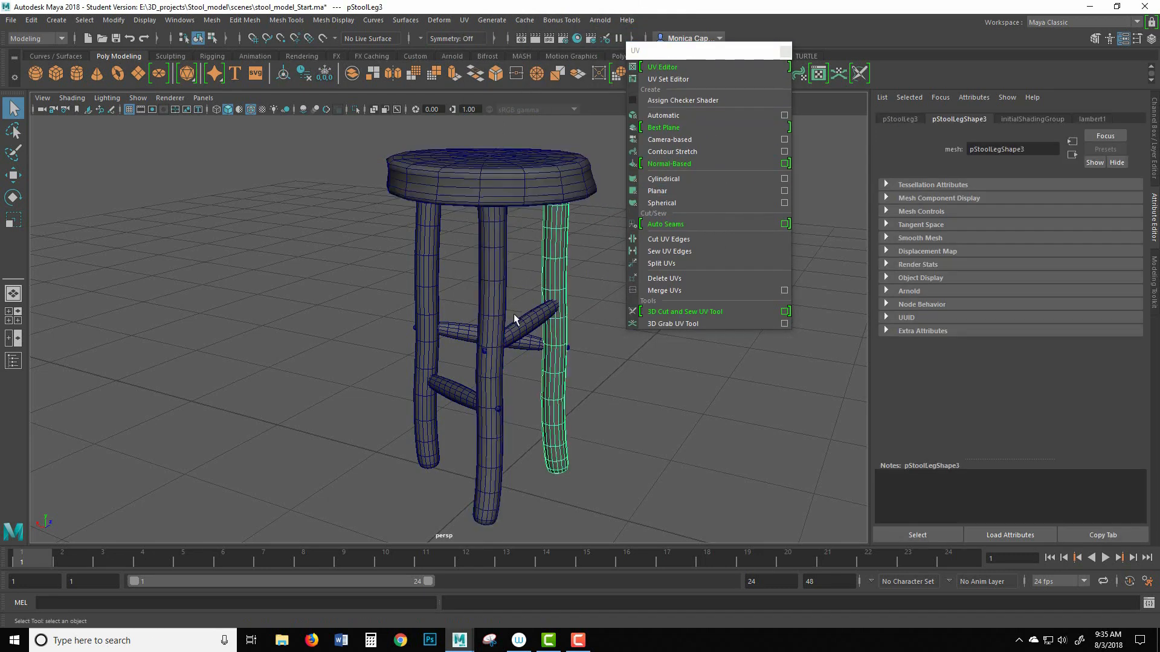
left_click(531, 323)
left_click(460, 332)
left_click(444, 392)
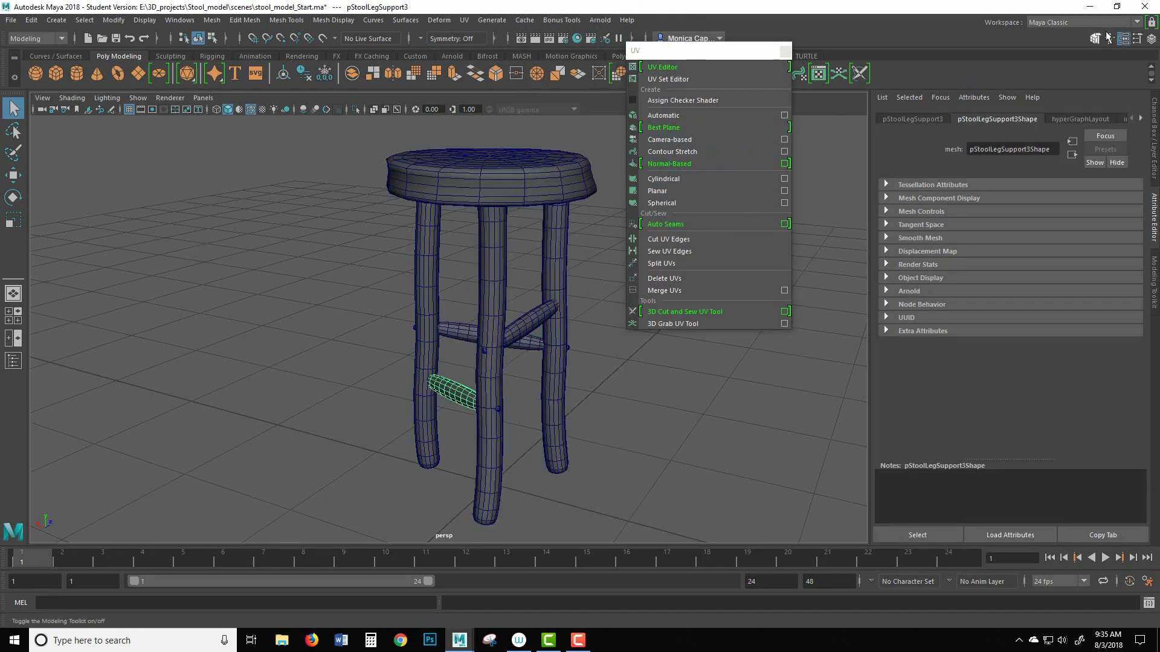
left_click(785, 52)
Switch the workspace to UV Editing and display the UVs of the stool's legs and seat.
left_click(1067, 24)
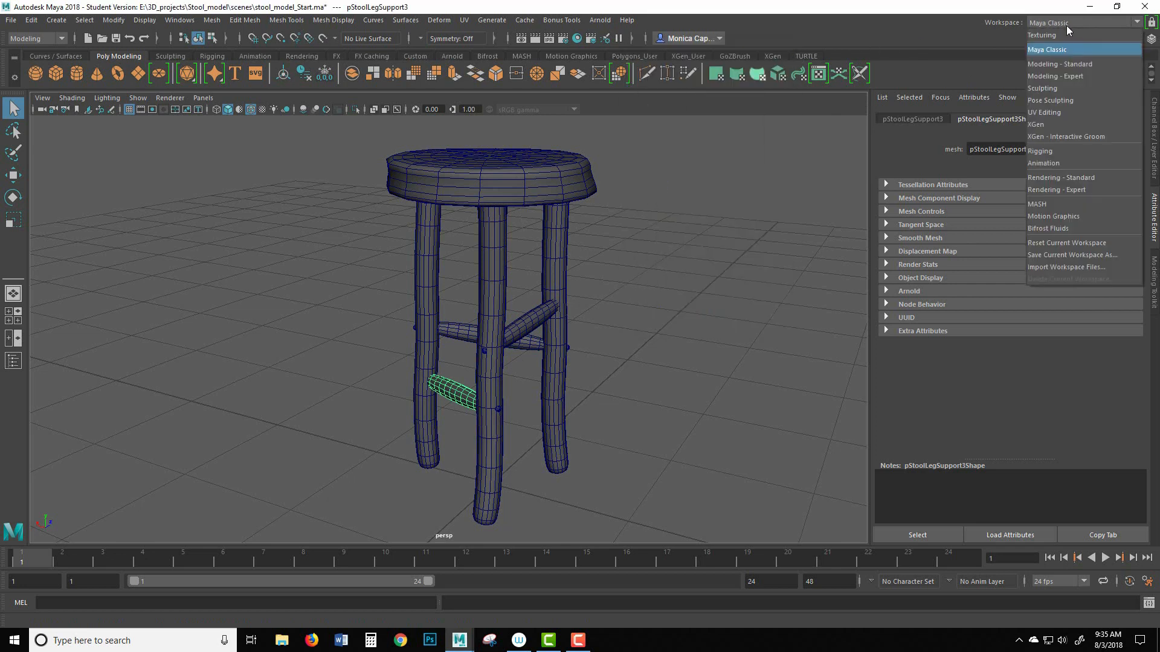
left_click(1059, 114)
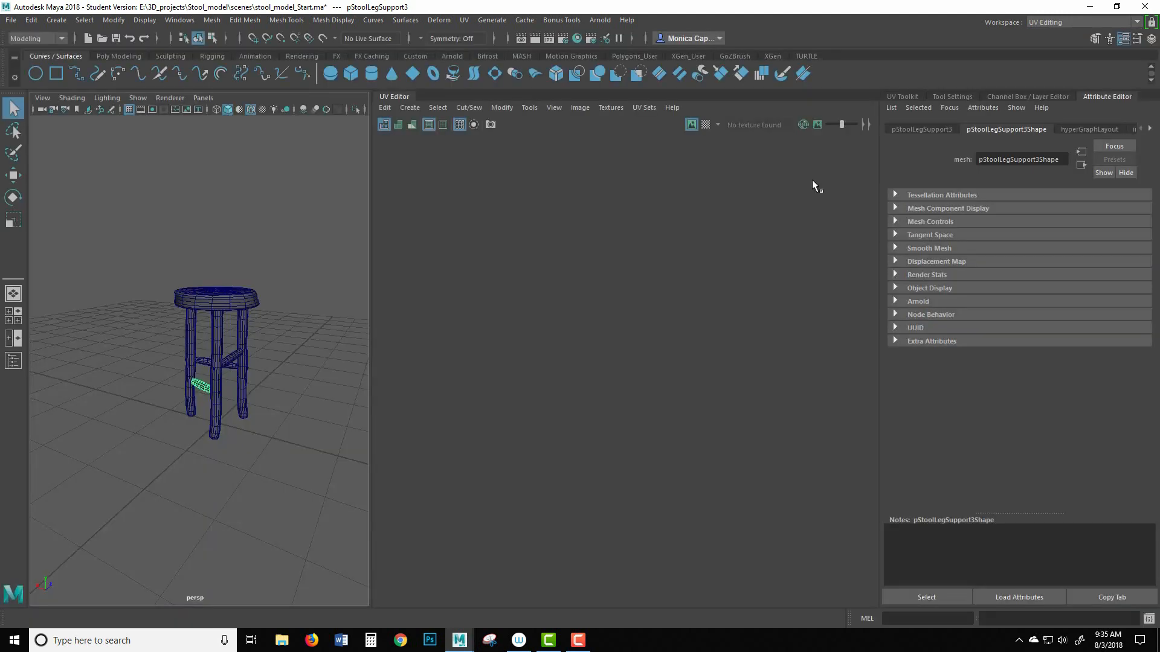
left_click(215, 363)
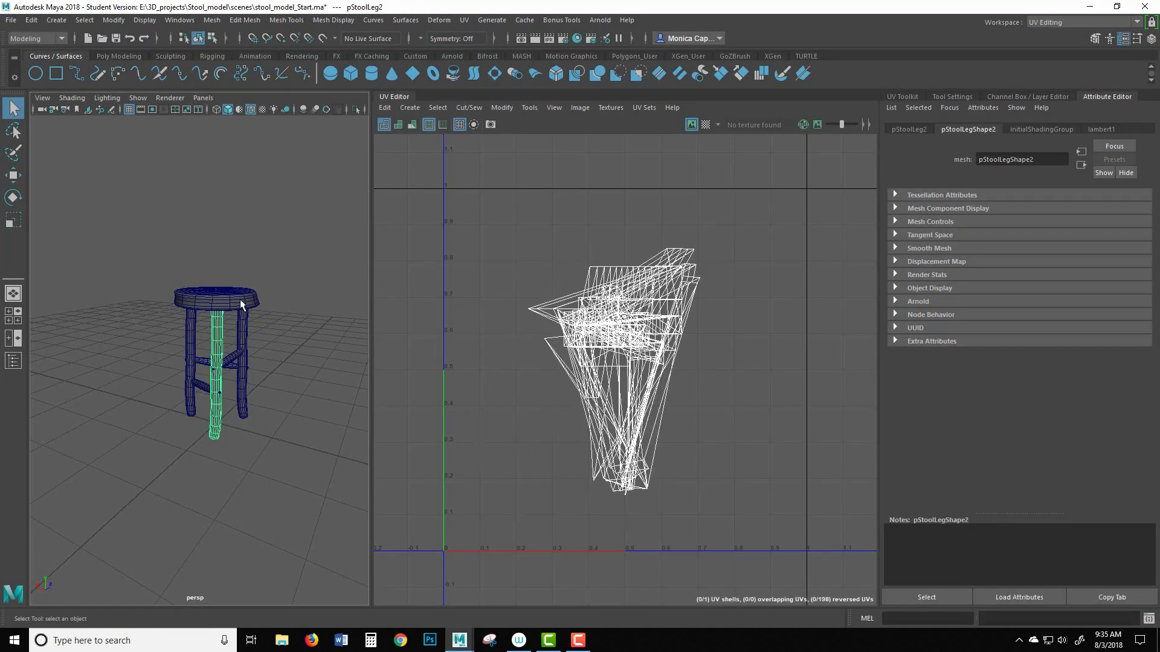
left_click(243, 308)
left_click(241, 338)
left_click(230, 374)
left_click_drag(160, 283, 235, 310)
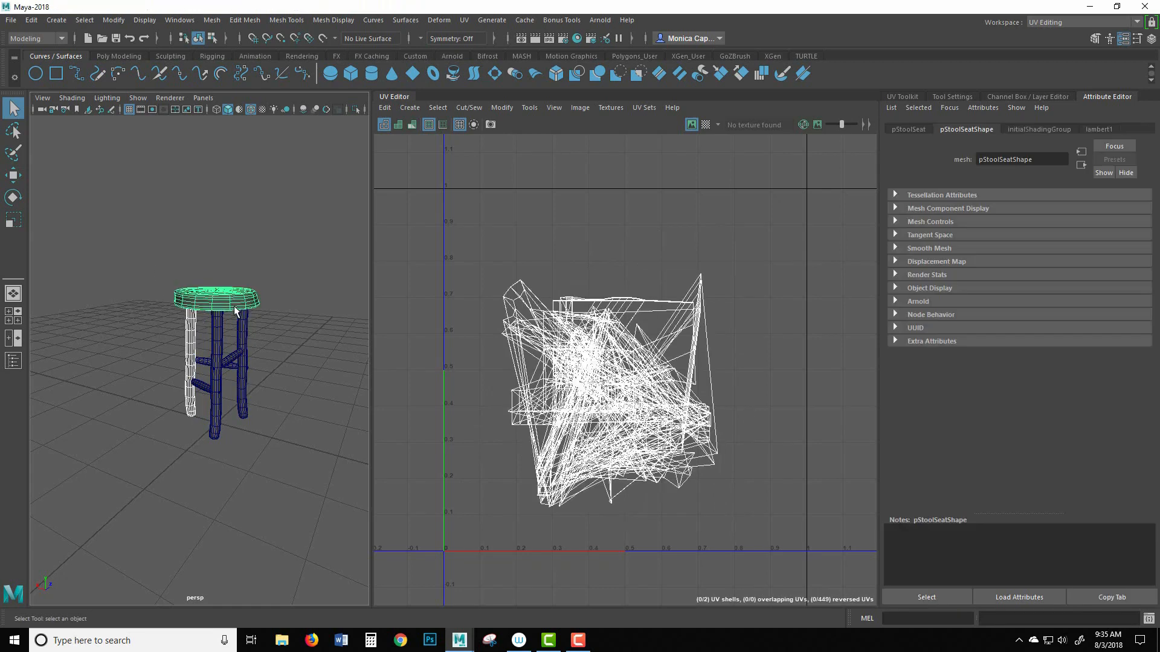
Turn on the checker map and examine how the pattern maps onto the stool seat.
left_click(707, 124)
left_click(260, 277)
scroll(230, 299, "up", 3)
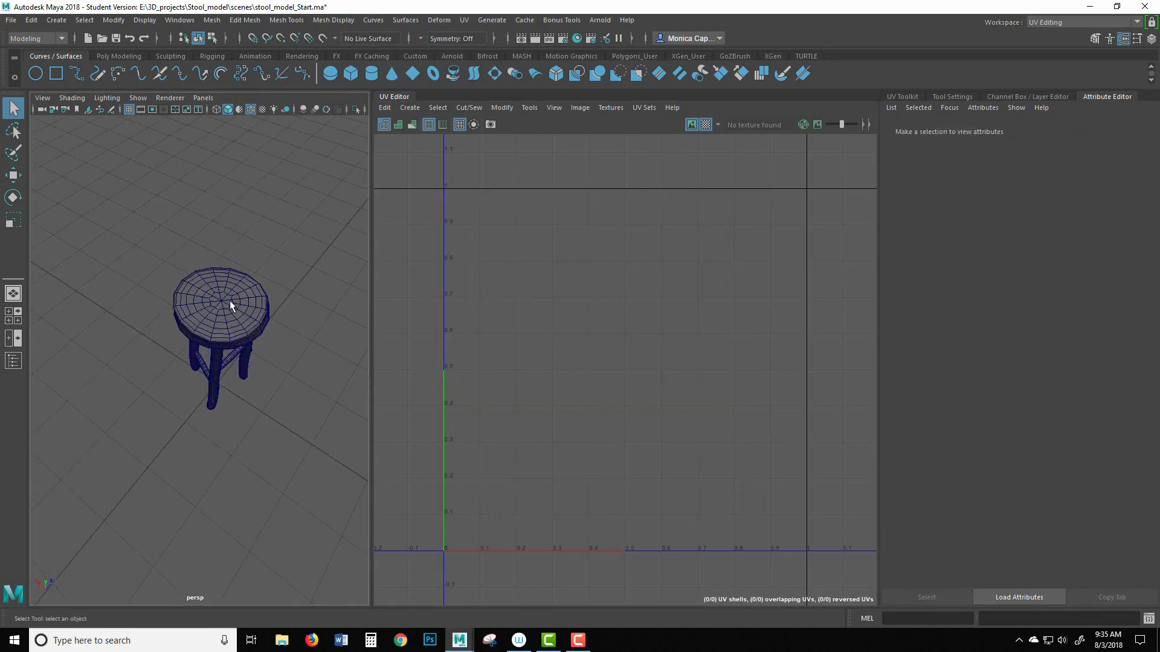
left_click(230, 299)
scroll(297, 308, "up", 4)
scroll(297, 308, "up", 4)
middle_click_drag(303, 238, 254, 317, "alt")
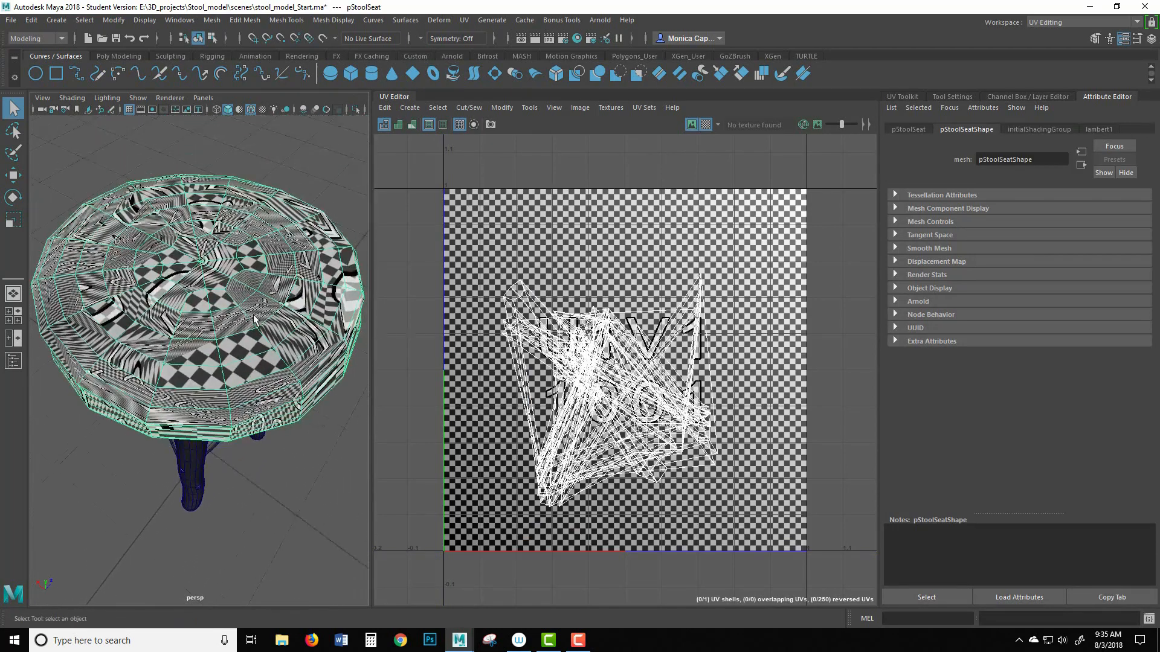
left_click_drag(263, 343, 291, 309, "alt")
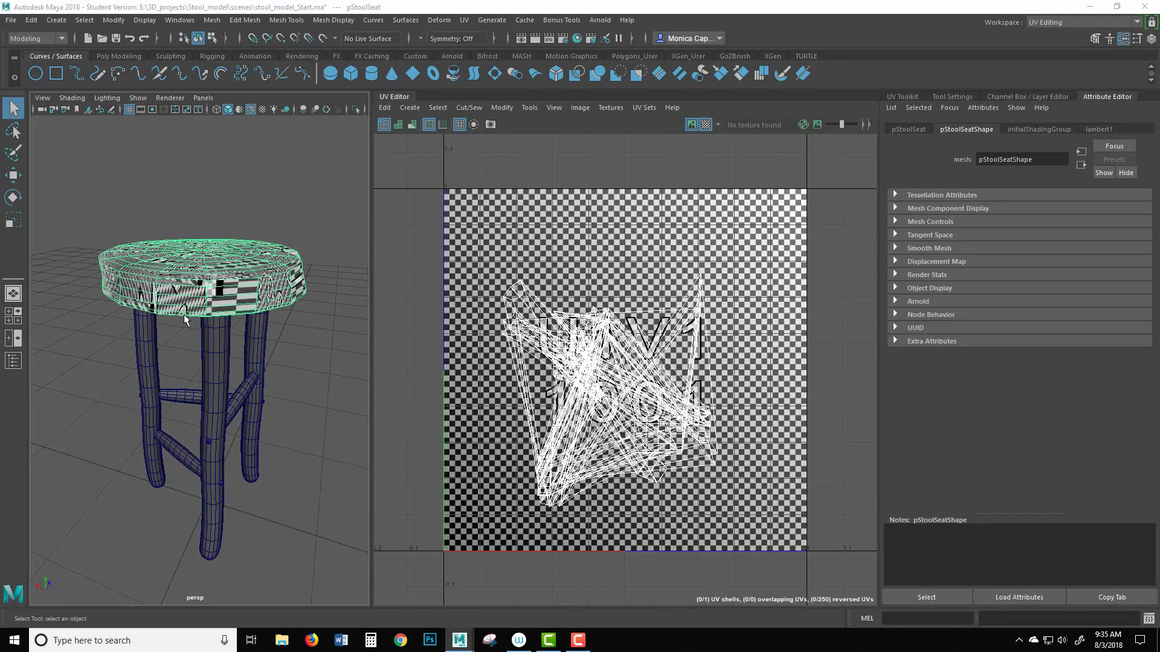
Examine the checker pattern on the whole stool and on its seat, legs and supports individually.
left_click_drag(83, 212, 327, 576)
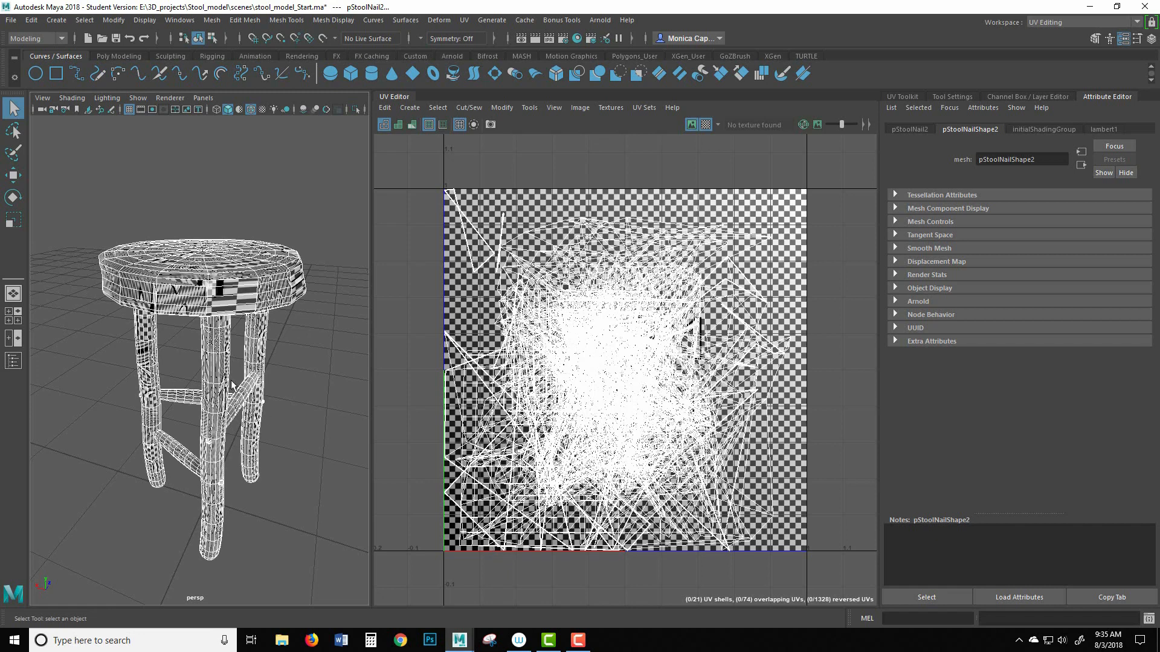
left_click(320, 325)
left_click(275, 298)
left_click(222, 340)
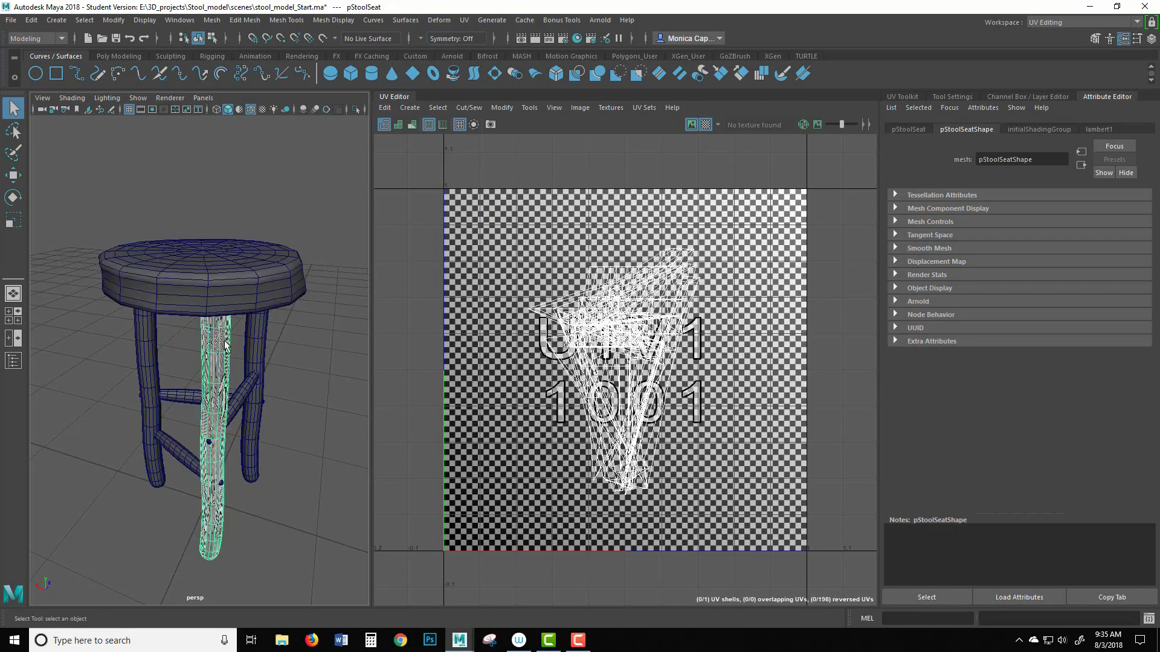
left_click(253, 340)
left_click(153, 358)
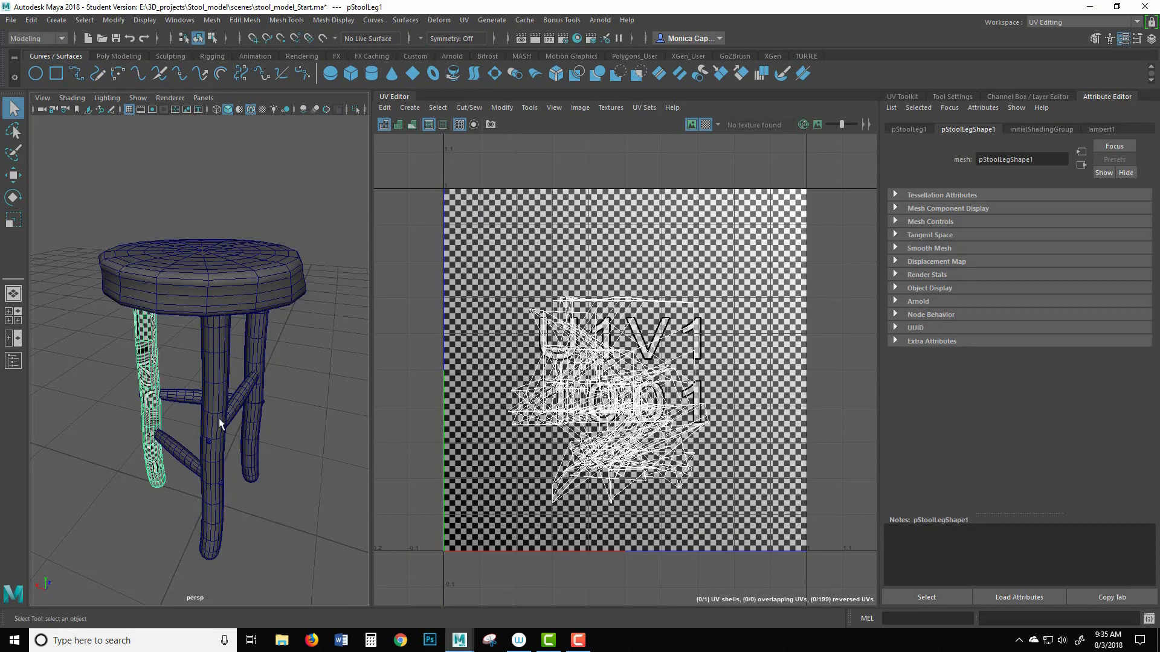
left_click(190, 395)
left_click(324, 390)
Select the stool seat with the polygon modeling tools at hand and show it enlarged in the side view.
left_click(282, 285)
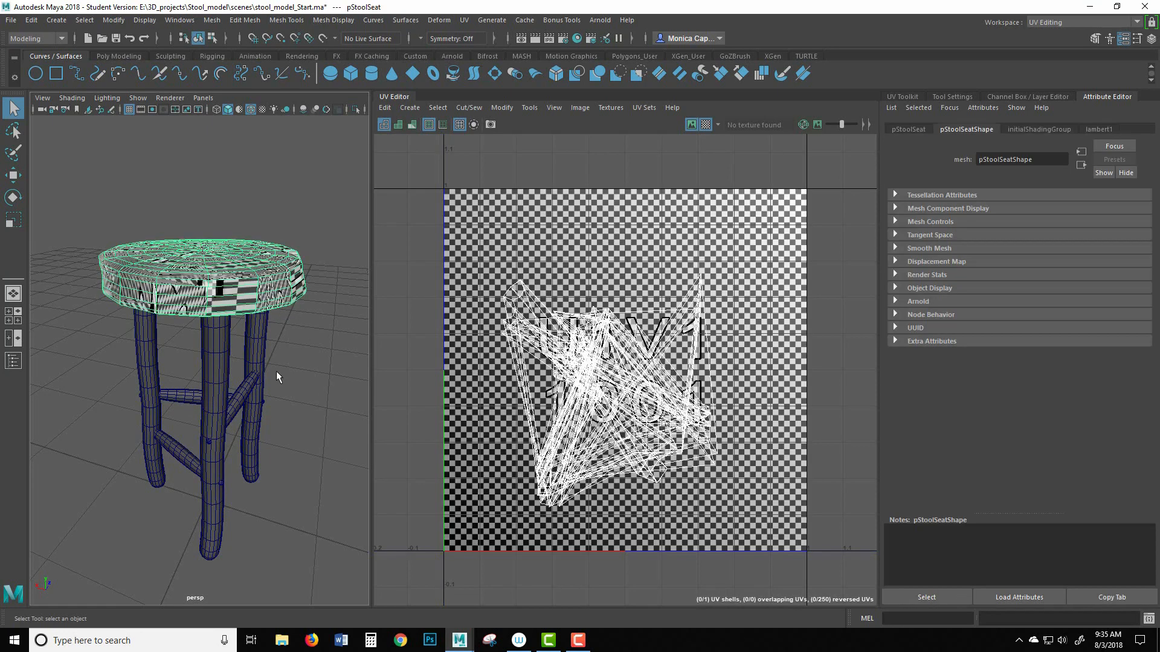
left_click(118, 56)
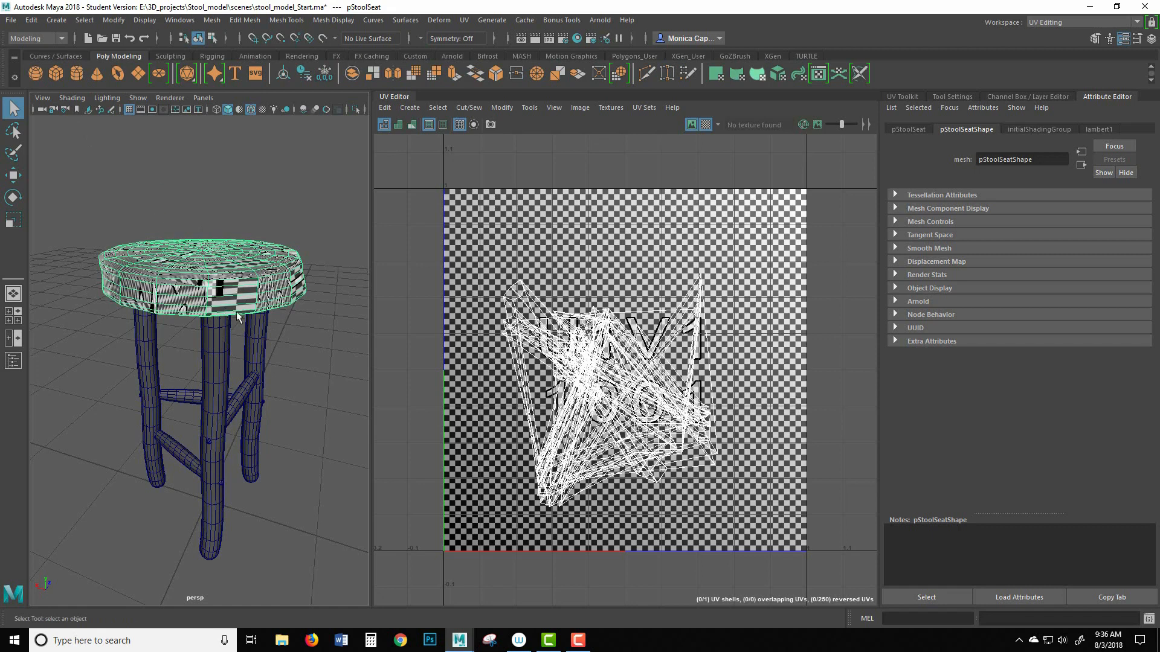
left_click_drag(286, 342, 203, 251, "alt")
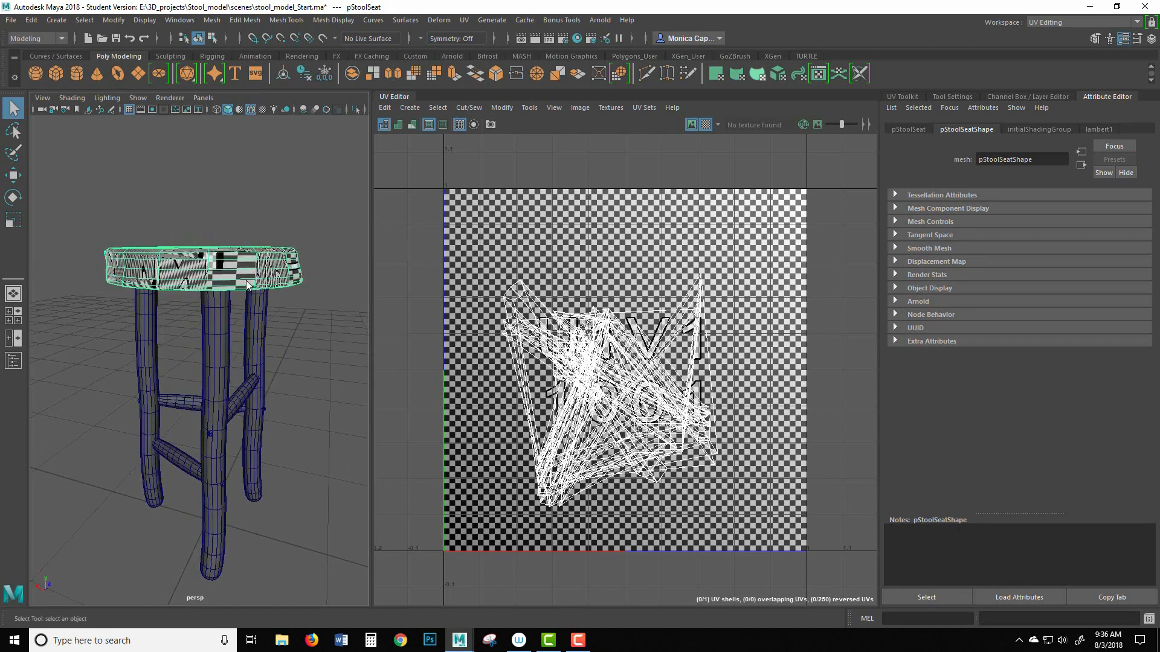
right_click_drag(275, 292, 281, 263)
middle_click_drag(278, 218, 274, 273, "alt")
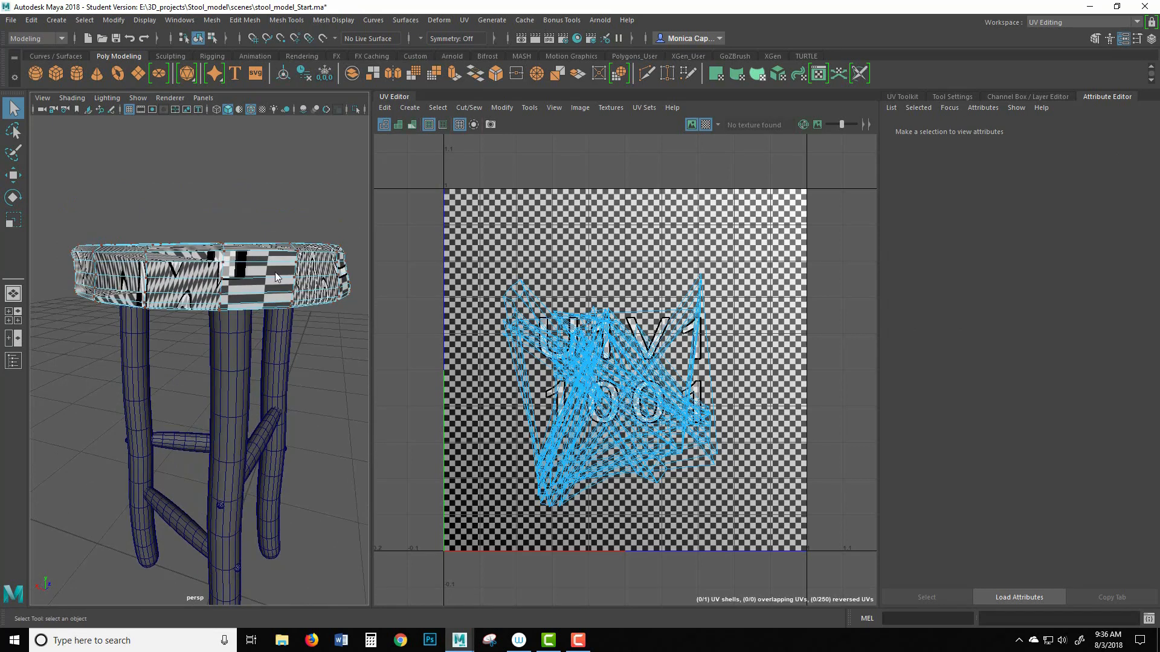
right_click_drag(275, 277, 305, 259)
key("space")
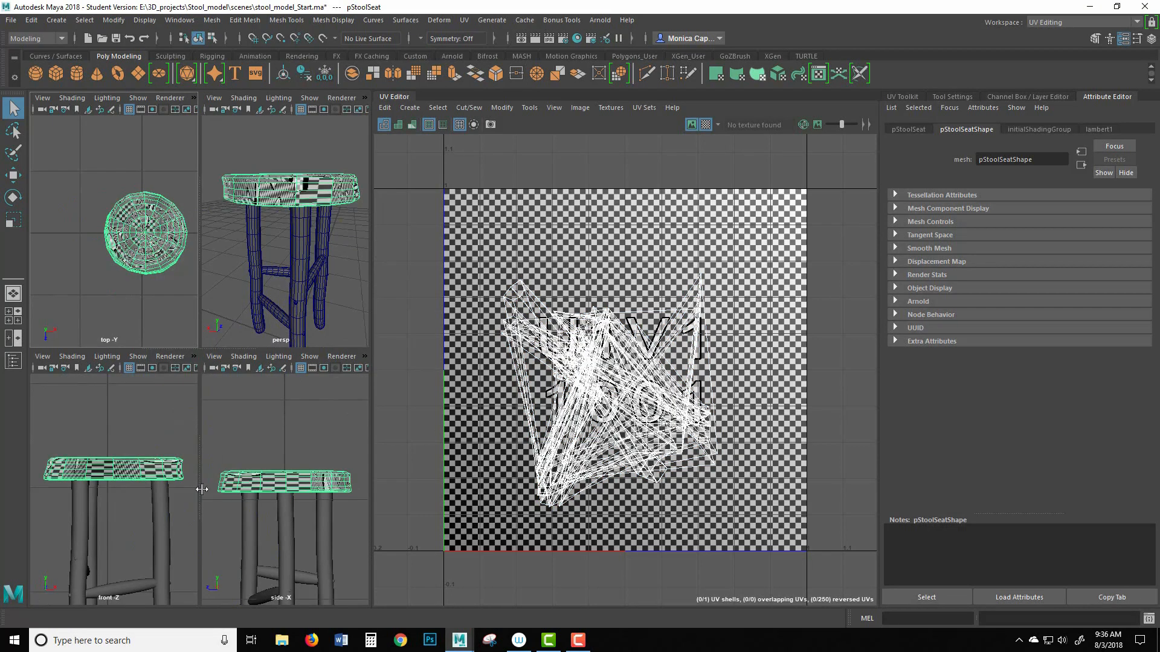
key("space")
middle_click_drag(241, 338, 258, 340, "alt")
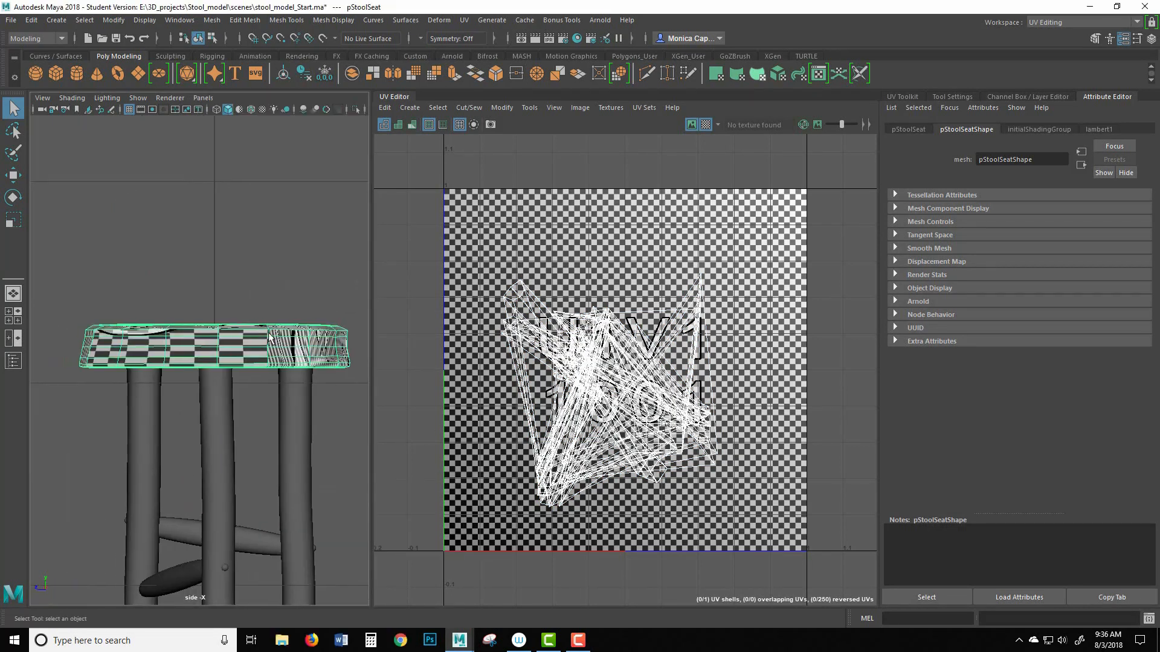
Select the faces around the side of the seat and return to the perspective view.
right_click_drag(324, 345, 293, 348)
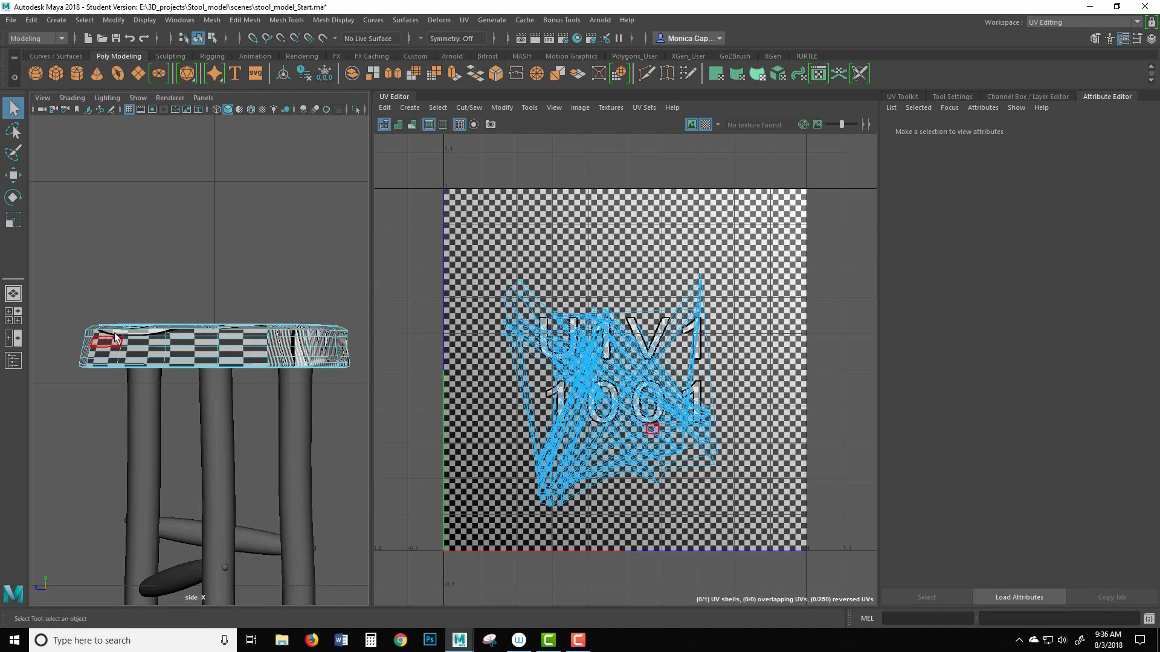
left_click_drag(73, 331, 371, 364)
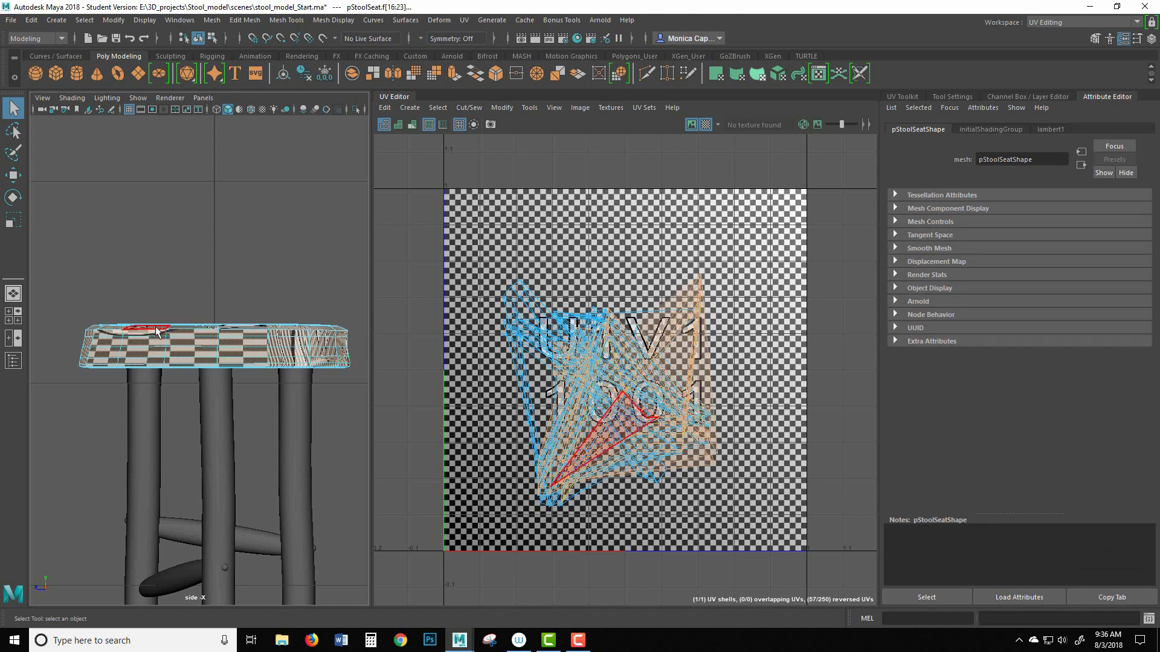
key("space")
key("space")
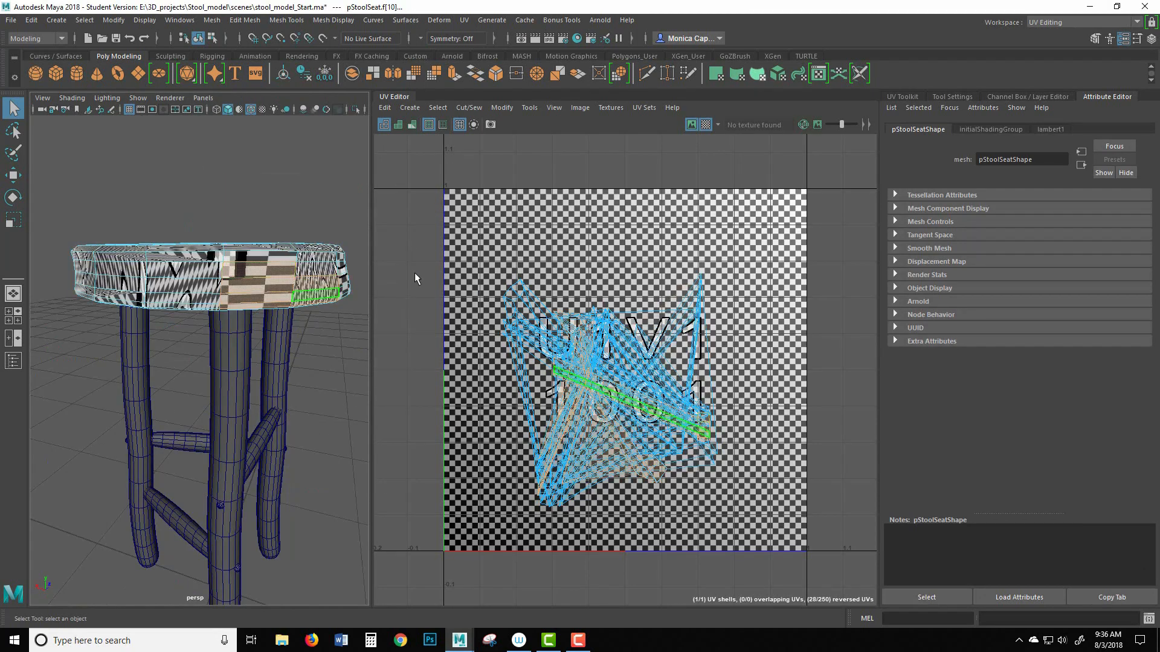
Turn off the checker map and add the missing faces on the seat's rim to the face selection.
left_click(707, 124)
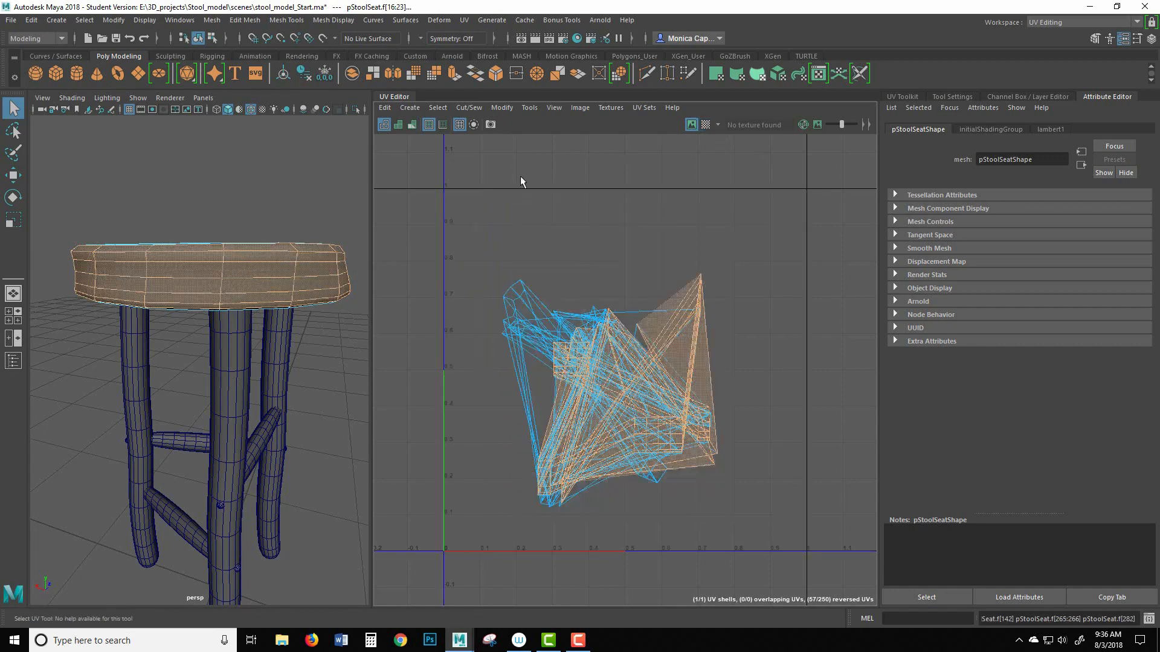
left_click(299, 196)
key("ctrl+z")
left_click_drag(297, 192, 199, 218, "alt")
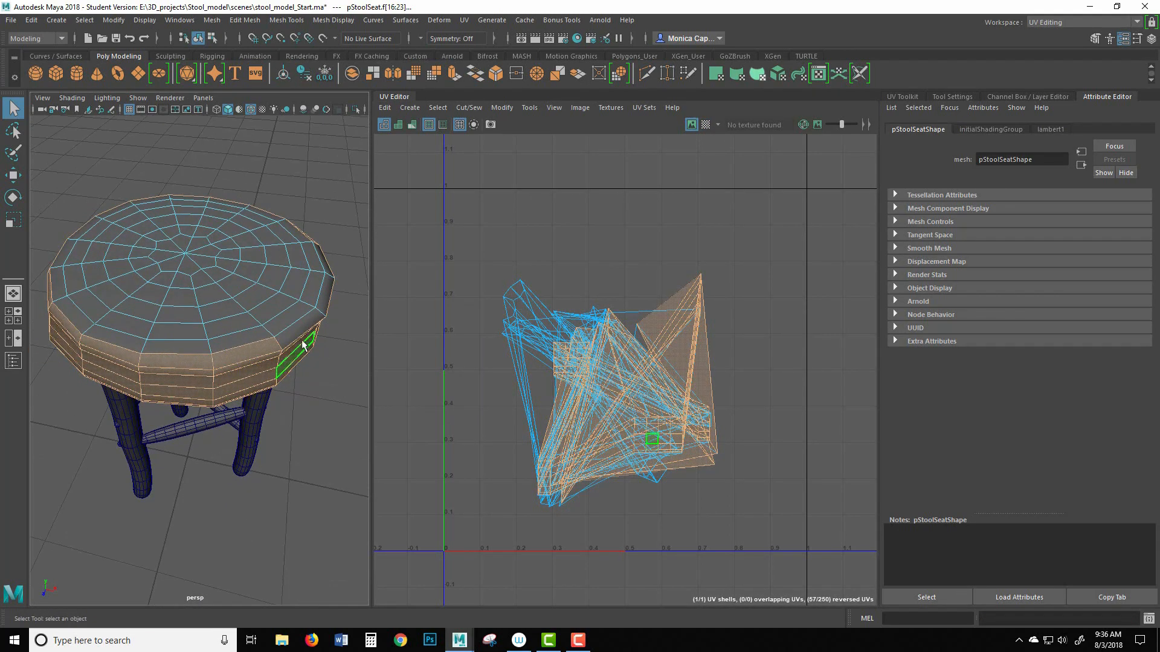
left_click(280, 374)
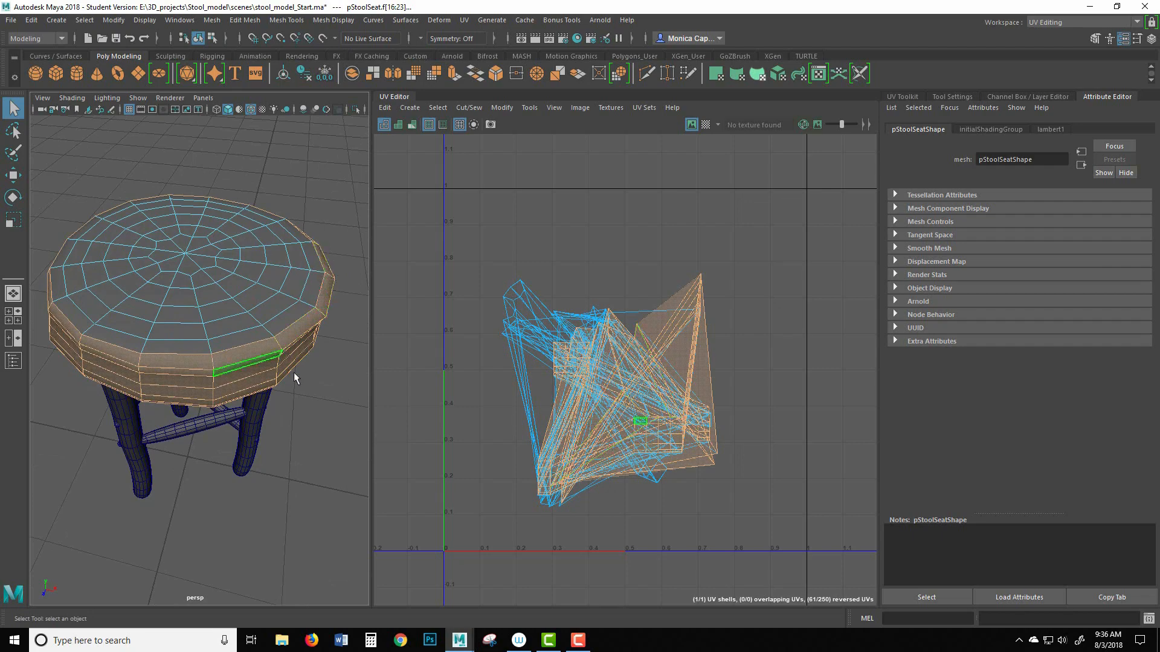
Check the face selection from below and above, and limit it to the seat's outer side faces.
left_click_drag(284, 374, 355, 308, "alt")
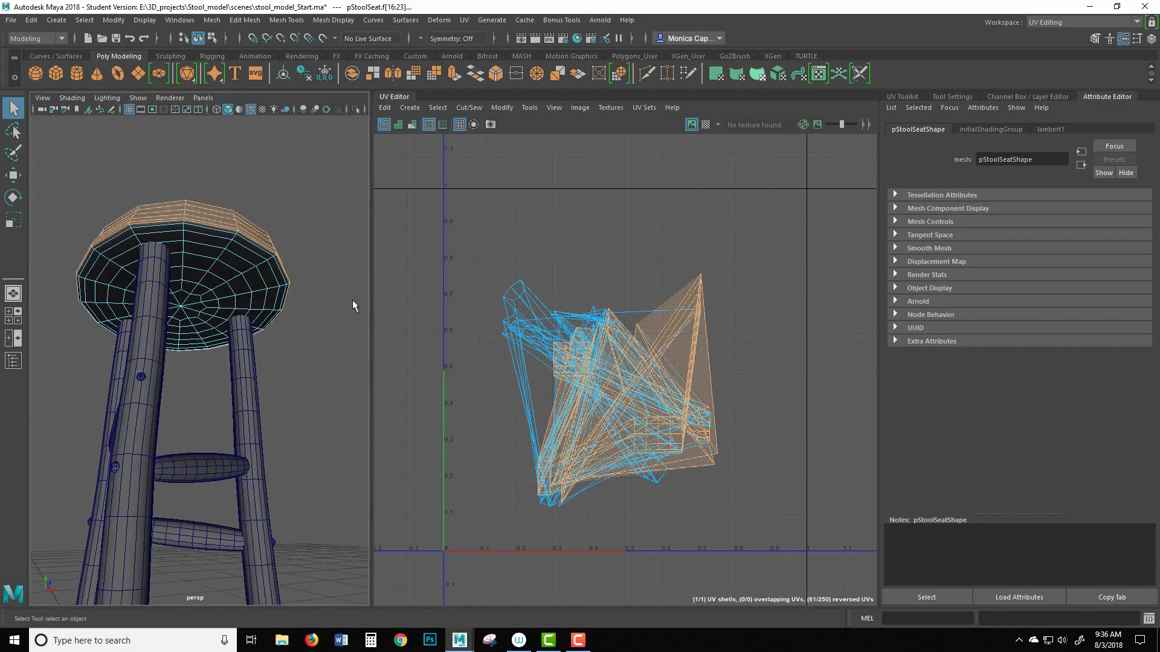
left_click_drag(116, 318, 354, 365, "alt")
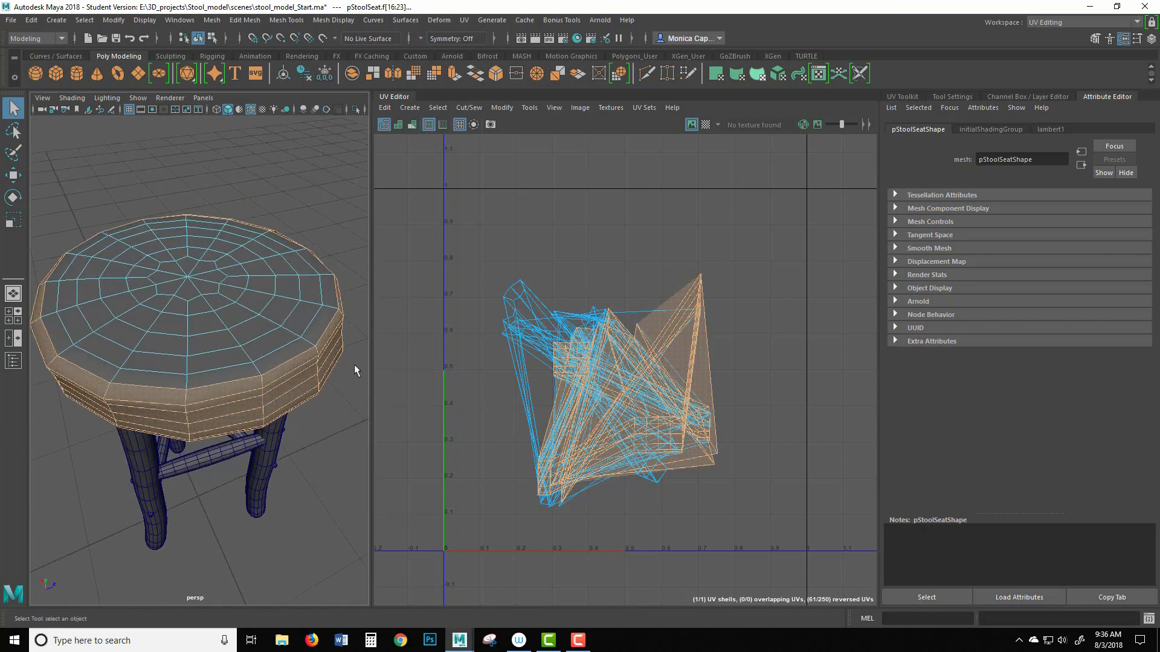
left_click_drag(281, 408, 134, 429, "alt")
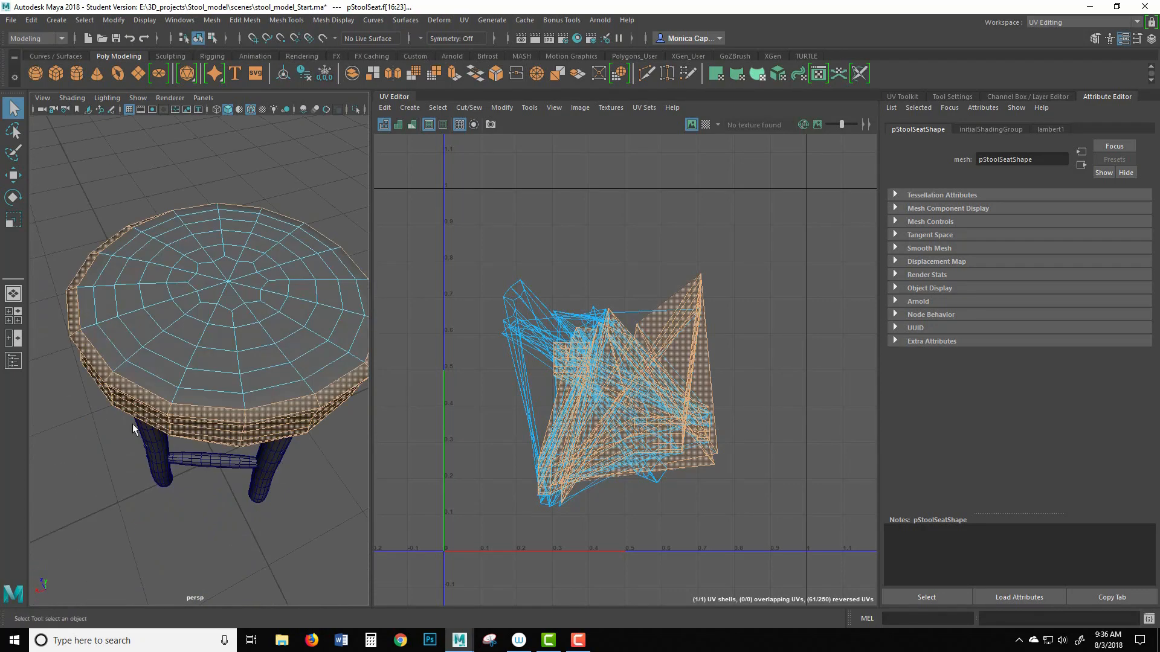
left_click_drag(275, 438, 194, 302, "alt")
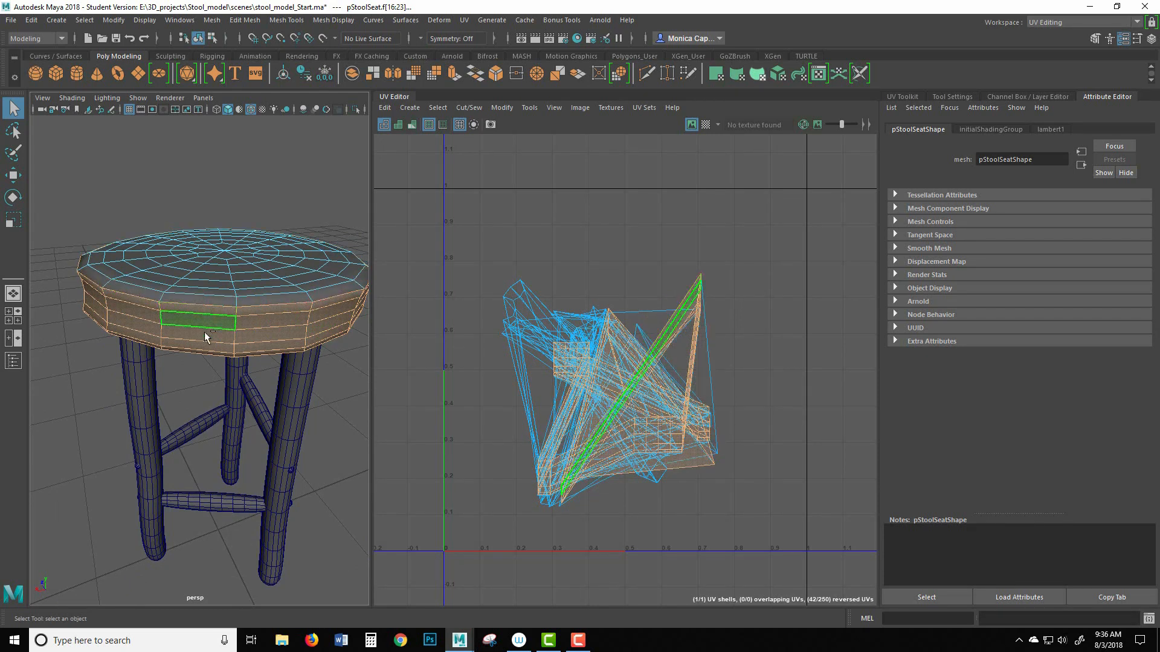
left_click_drag(266, 381, 283, 393, "alt")
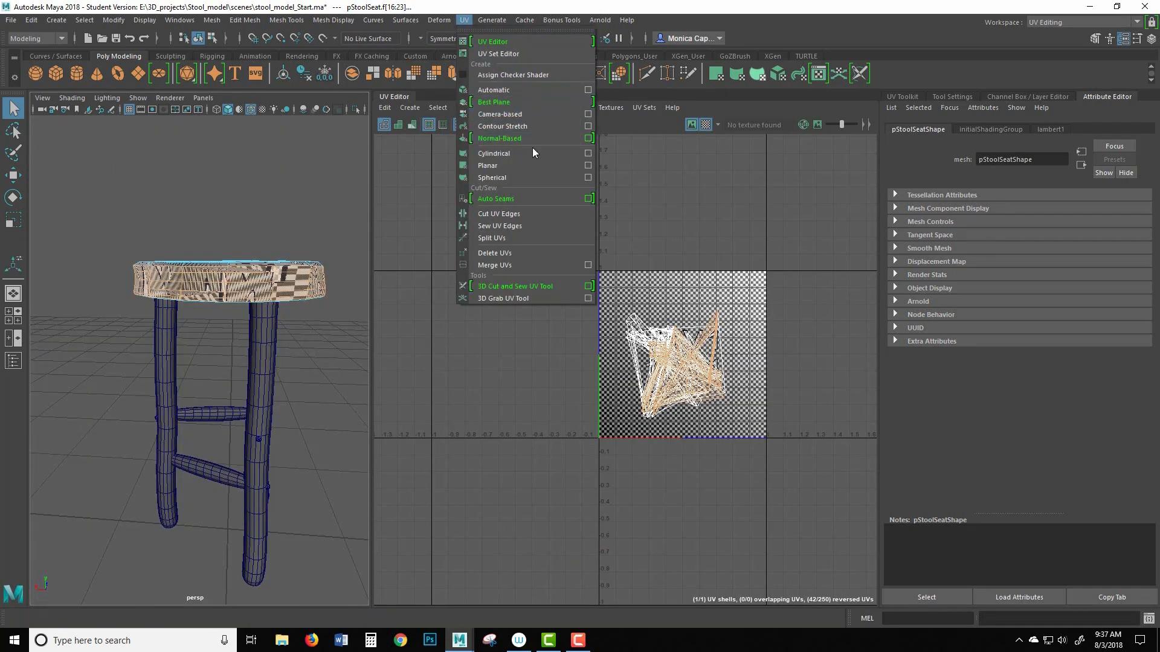
Apply a cylindrical UV projection to the seat's side faces and extend its horizontal sweep to 11.811, all the way around the seat.
left_click(556, 156)
left_click_drag(272, 204, 258, 212, "alt")
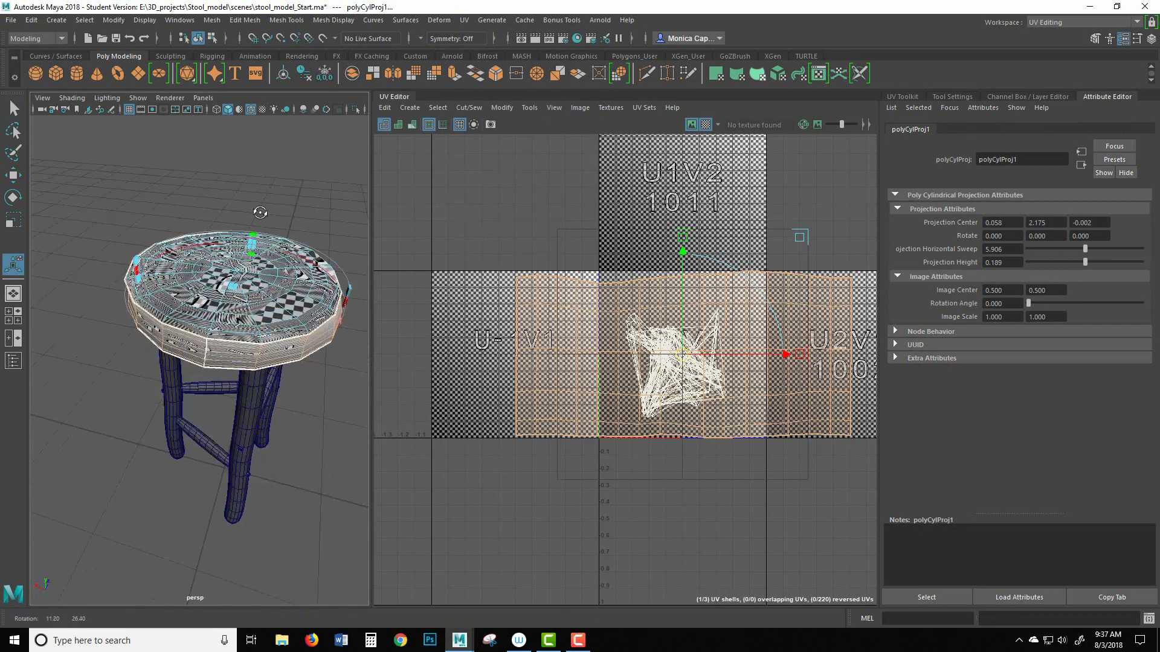
left_click(233, 287)
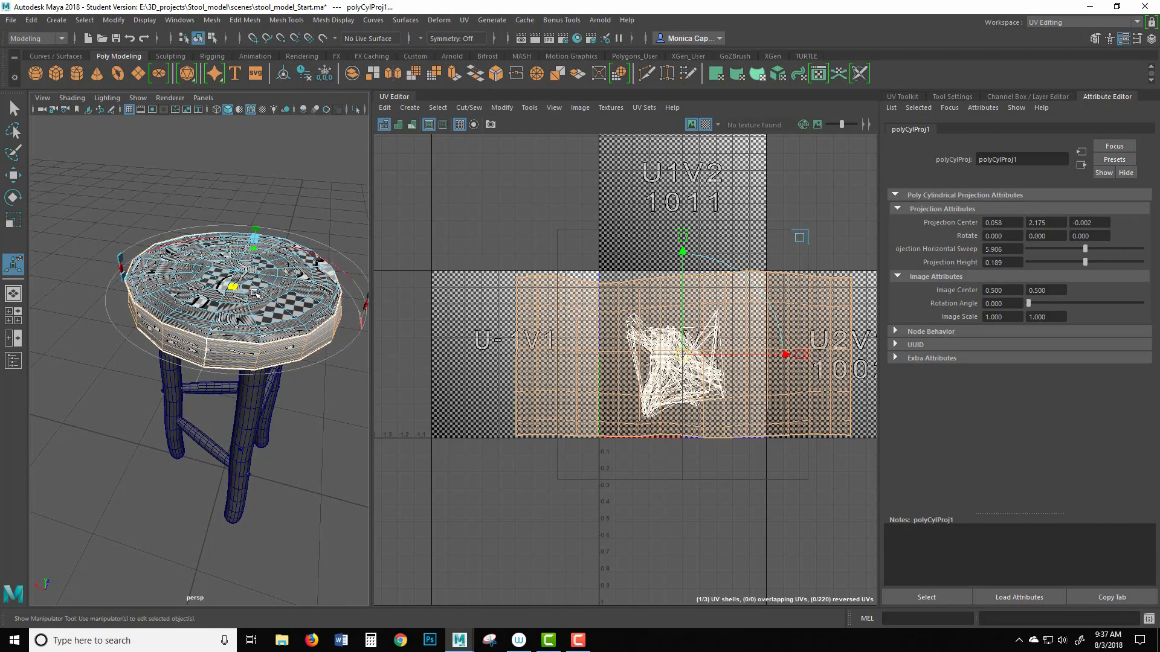
left_click_drag(324, 206, 242, 200, "alt")
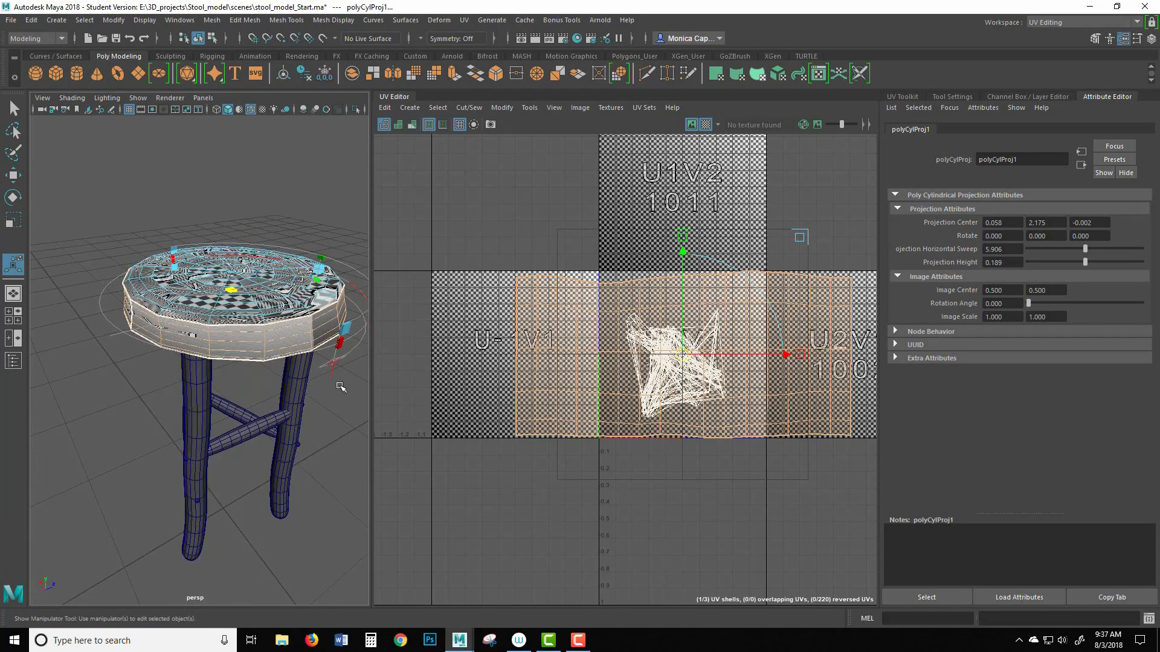
left_click_drag(340, 344, 110, 318)
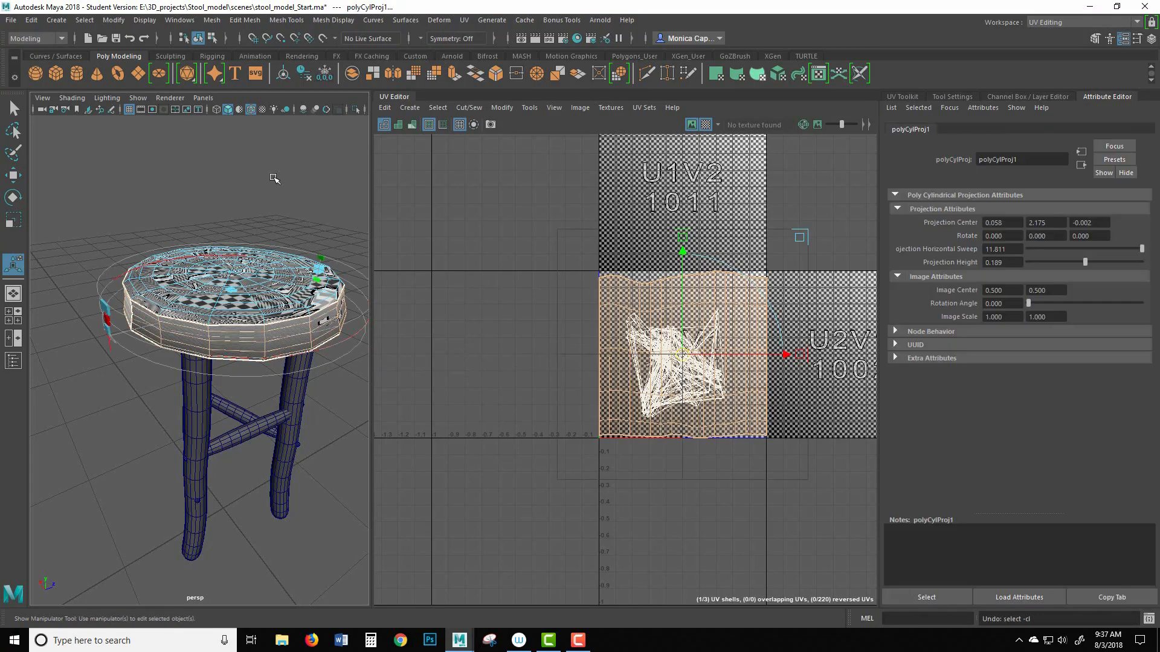
Increase the cylindrical projection's height to 4.059 so the checker pattern on the seat's side becomes even.
left_click_drag(272, 179, 249, 163, "alt")
right_click_drag(250, 163, 298, 178, "alt")
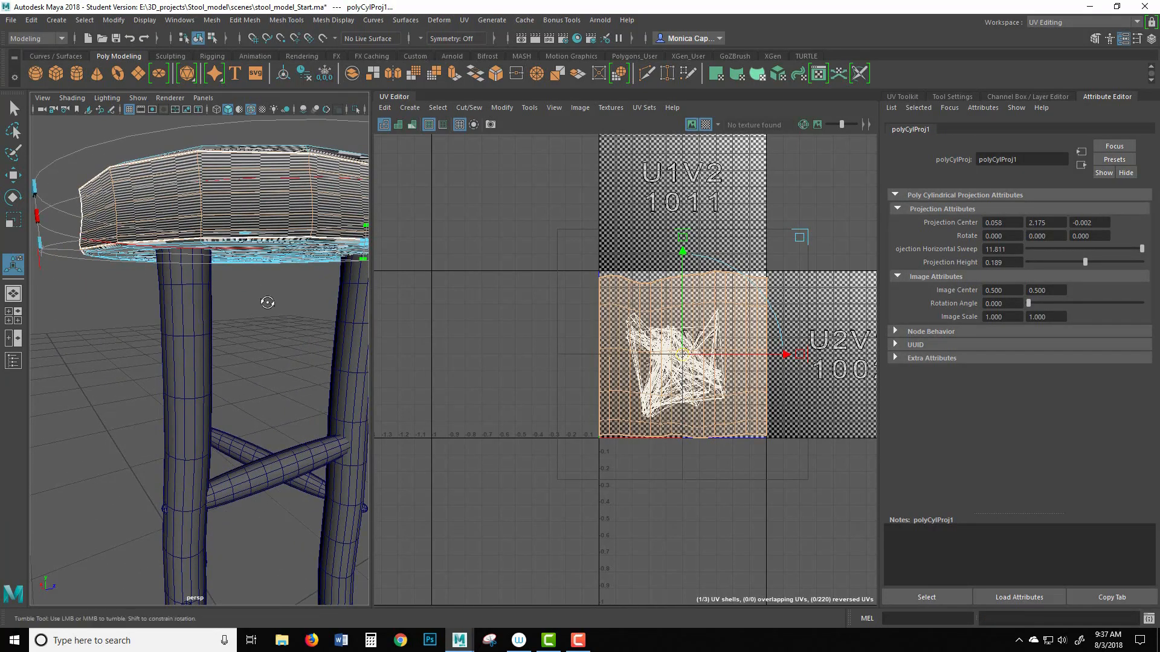
left_click_drag(267, 301, 270, 269, "alt")
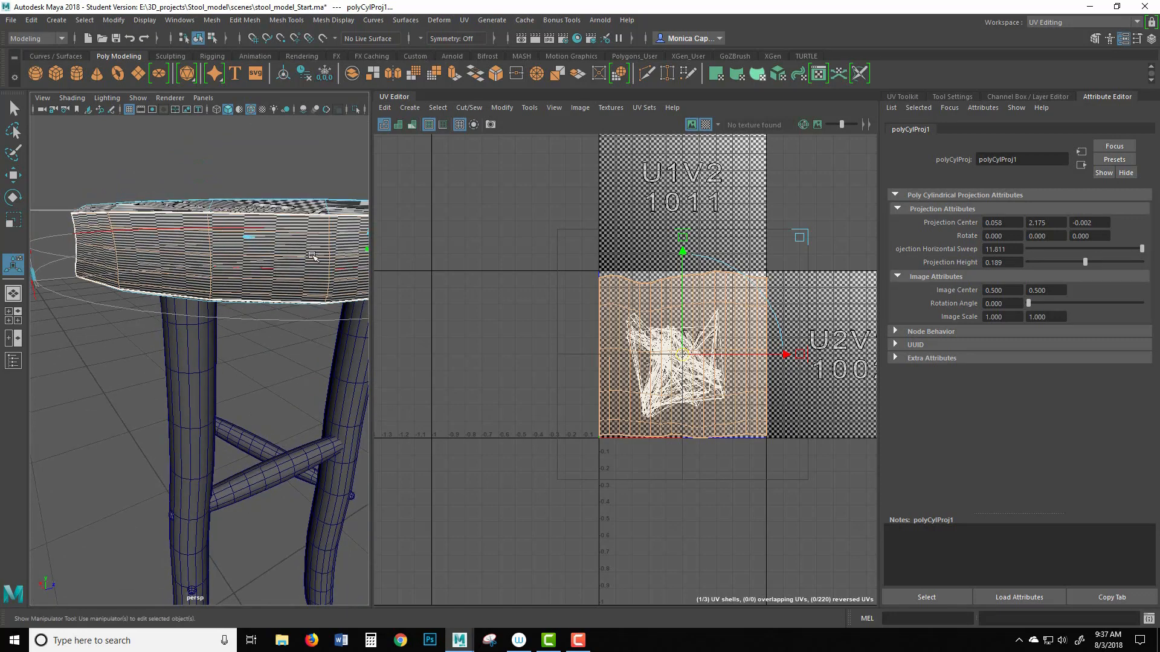
right_click_drag(285, 282, 235, 260, "alt")
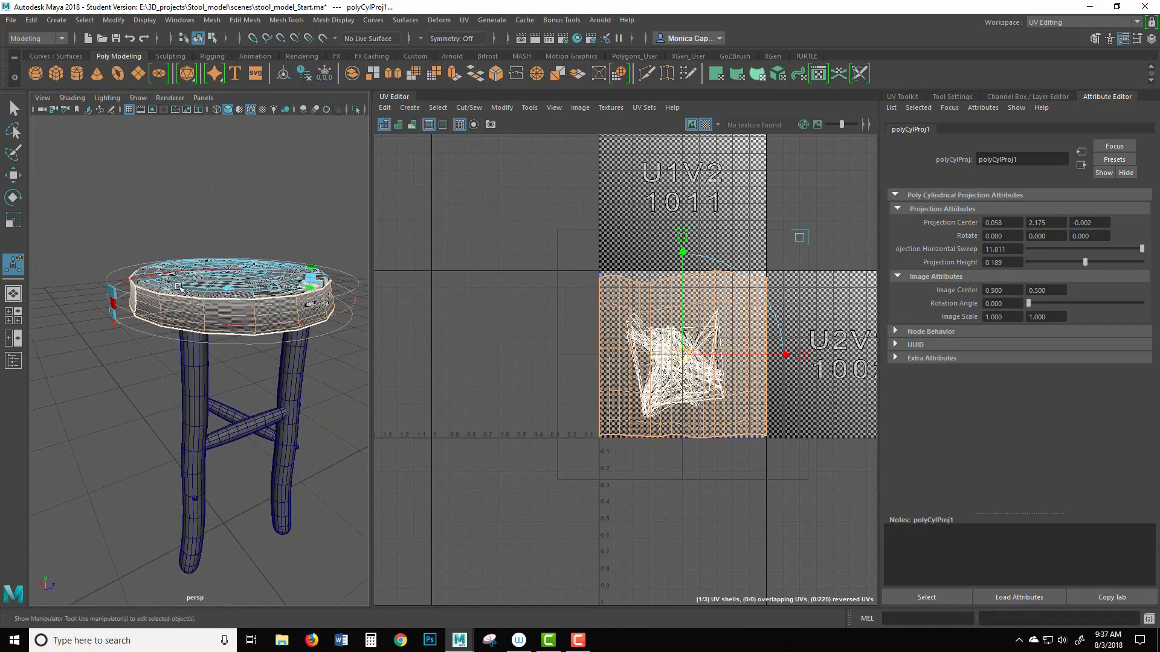
left_click_drag(310, 266, 316, 58)
right_click_drag(274, 193, 209, 185, "alt")
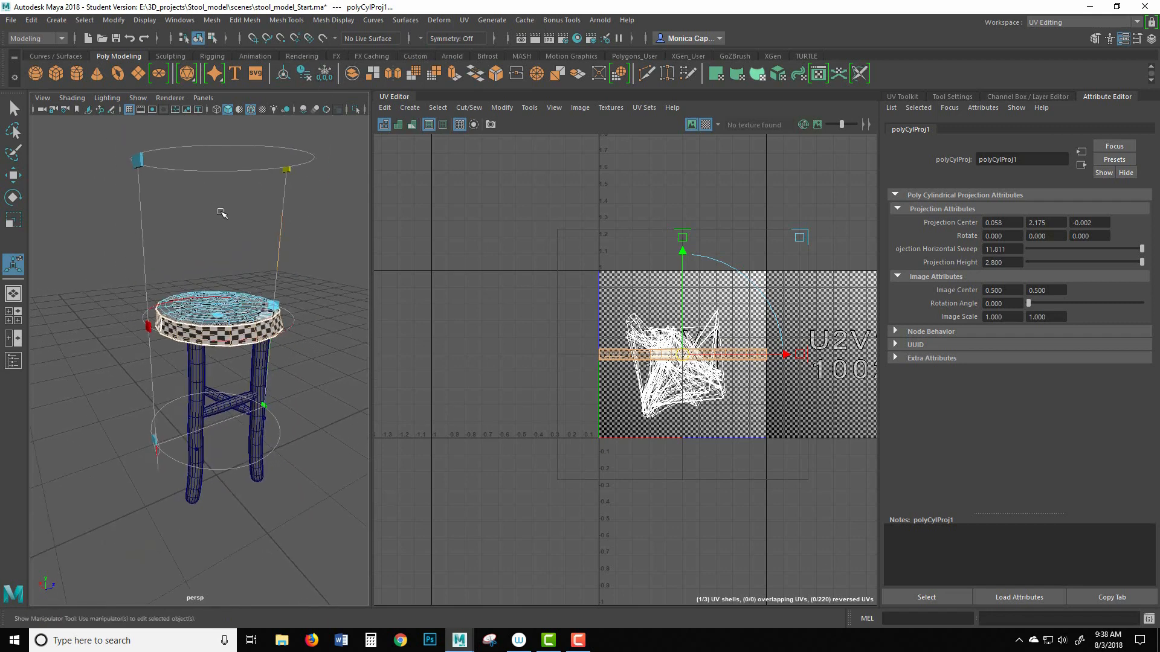
left_click_drag(221, 228, 235, 196, "alt")
right_click_drag(236, 197, 306, 223, "alt")
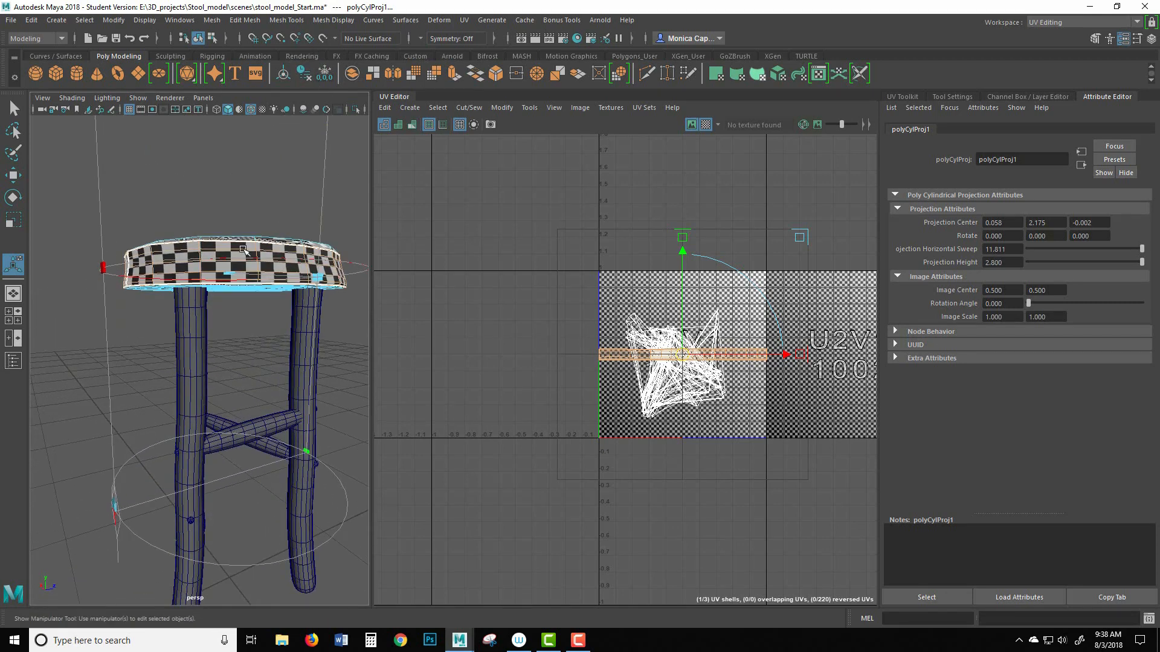
left_click_drag(276, 194, 294, 311, "alt")
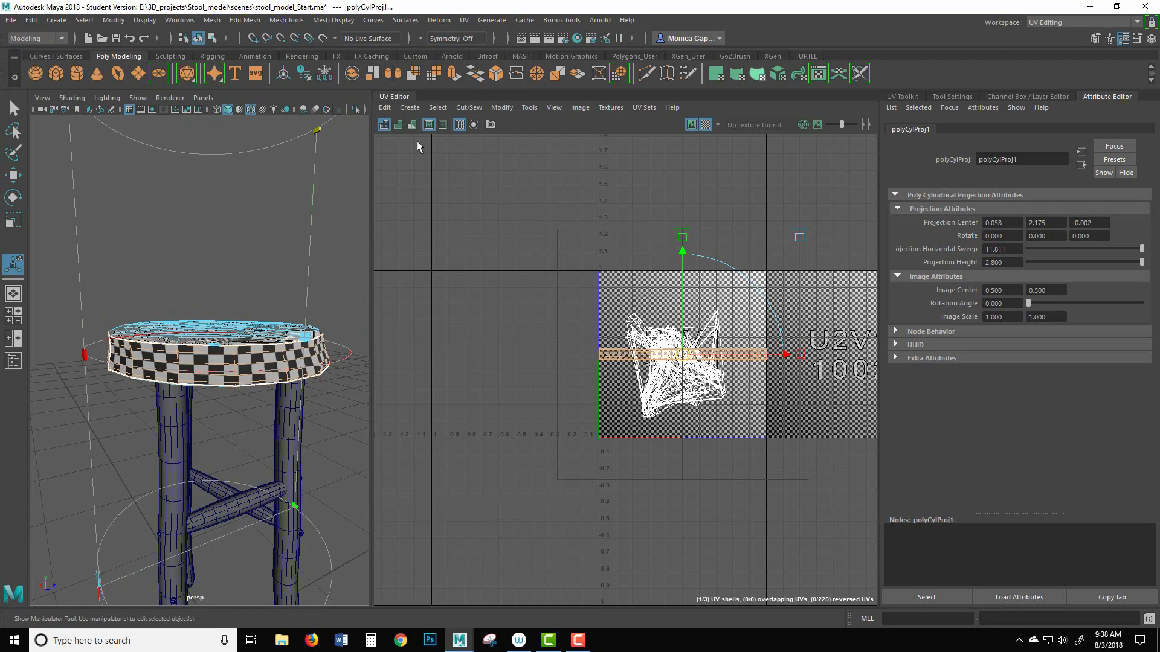
left_click_drag(318, 132, 321, 27)
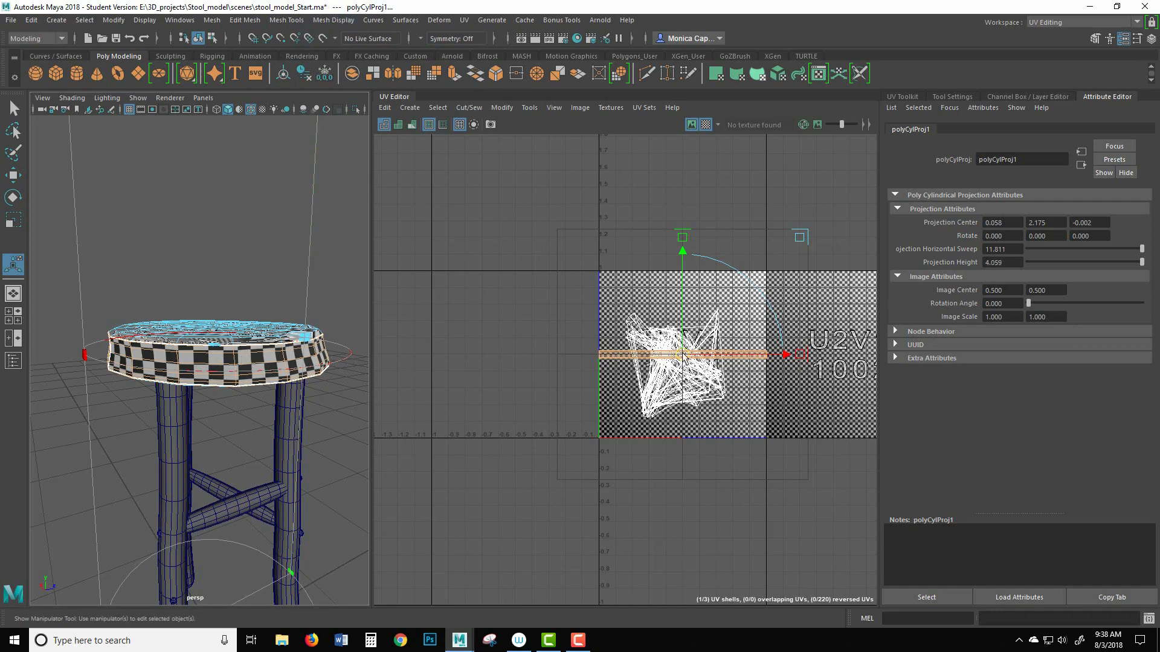
Move the side shell above and outside the 0–1 UV tile, then go through object mode back to face selection on the seat.
left_click_drag(683, 353, 575, 252)
right_click_drag(237, 351, 300, 291)
left_click_drag(276, 342, 303, 328, "alt")
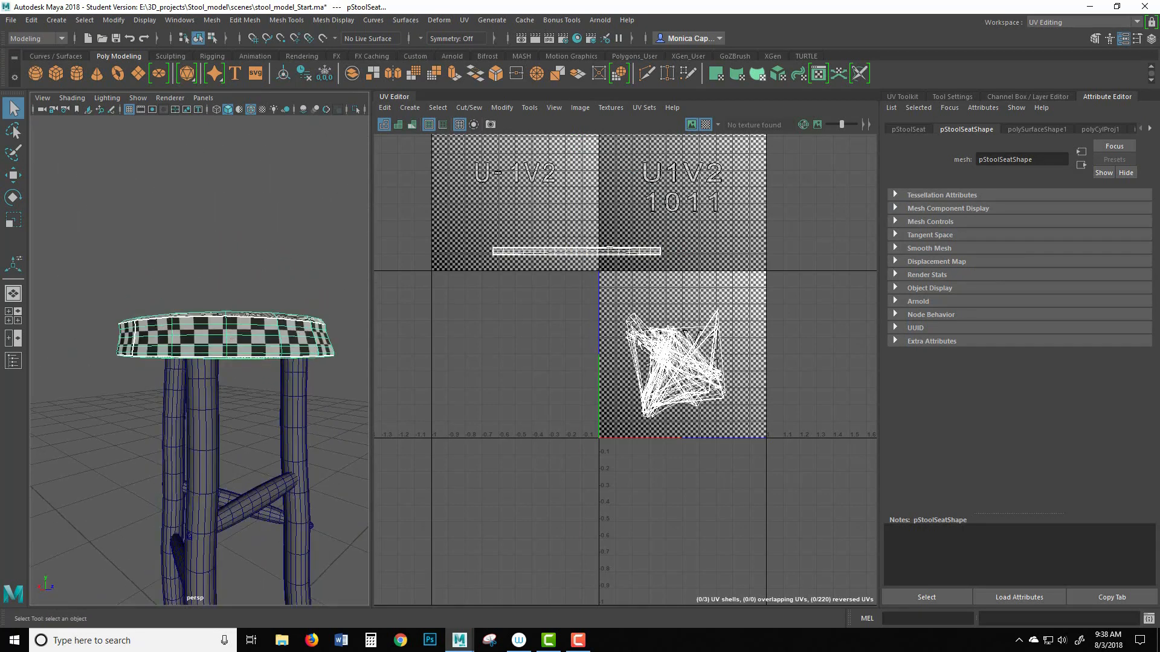
right_click_drag(281, 337, 286, 342)
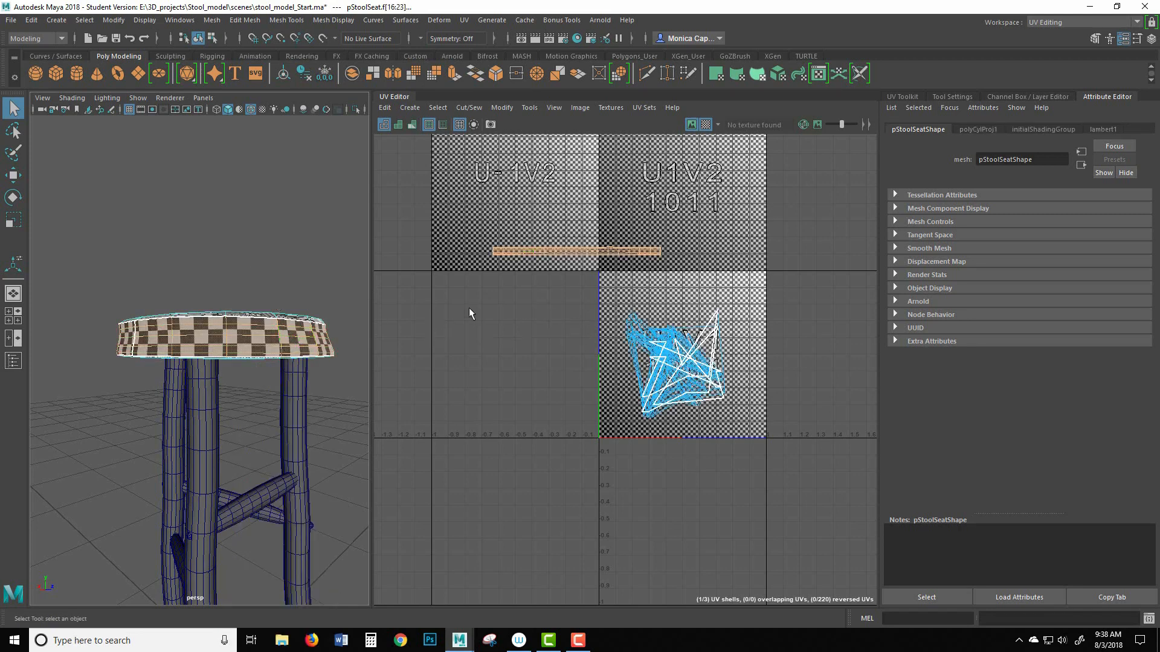
Select the seat's remaining top and bottom faces through their tangled UVs in the 0–1 tile.
left_click_drag(285, 215, 264, 192, "alt")
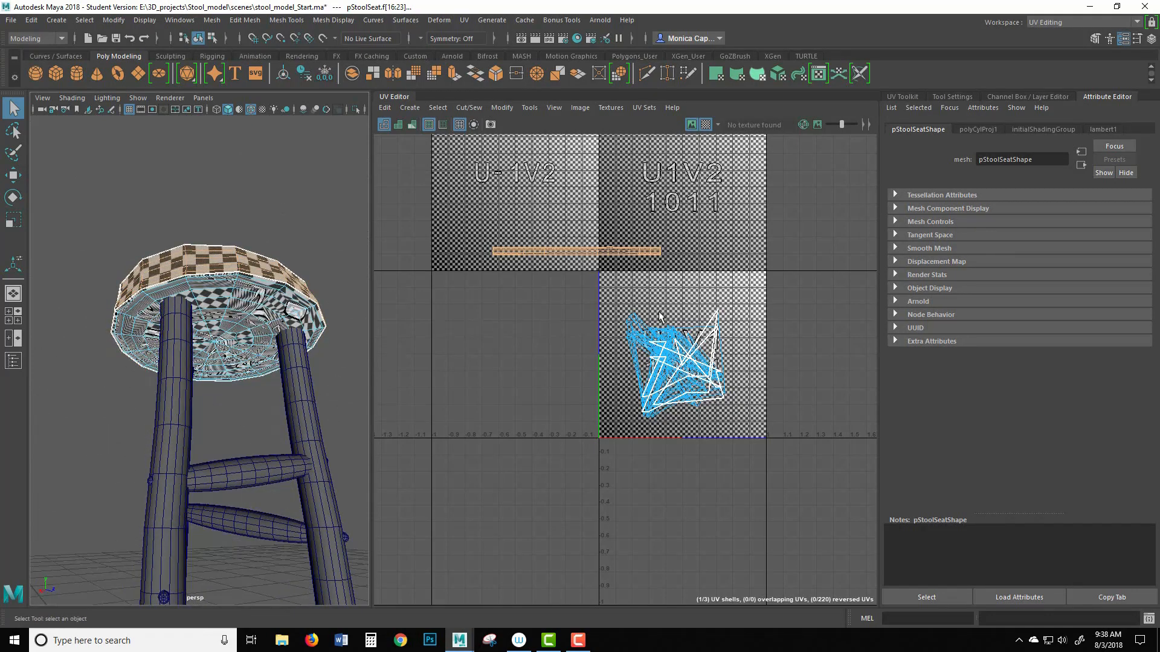
left_click_drag(603, 300, 766, 421)
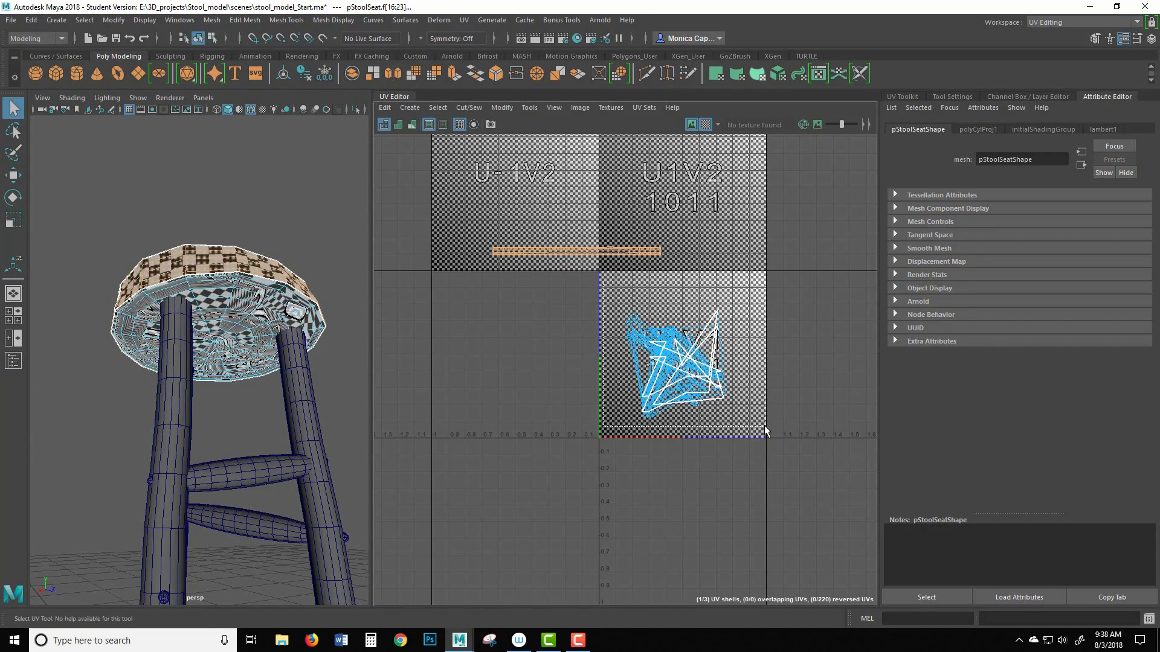
left_click_drag(765, 426, 765, 427)
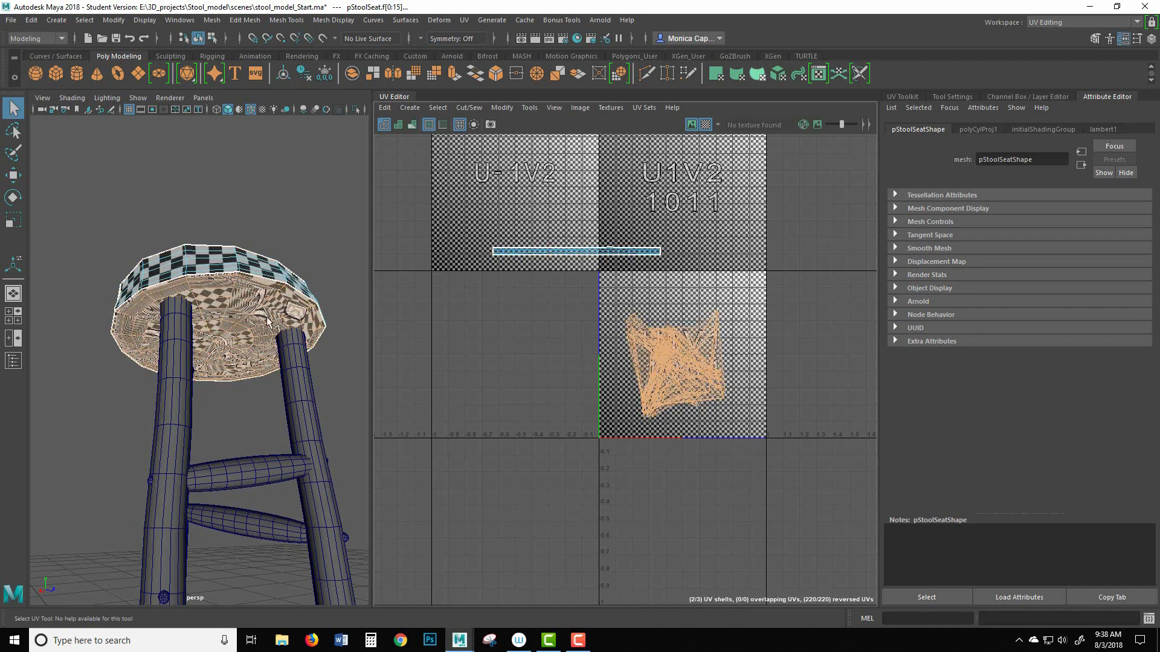
Planar-map the selected faces from the Y axis, keeping the image width/height ratio, and move the result to the left of the 0–1 tile.
left_click_drag(268, 320, 393, 186, "alt")
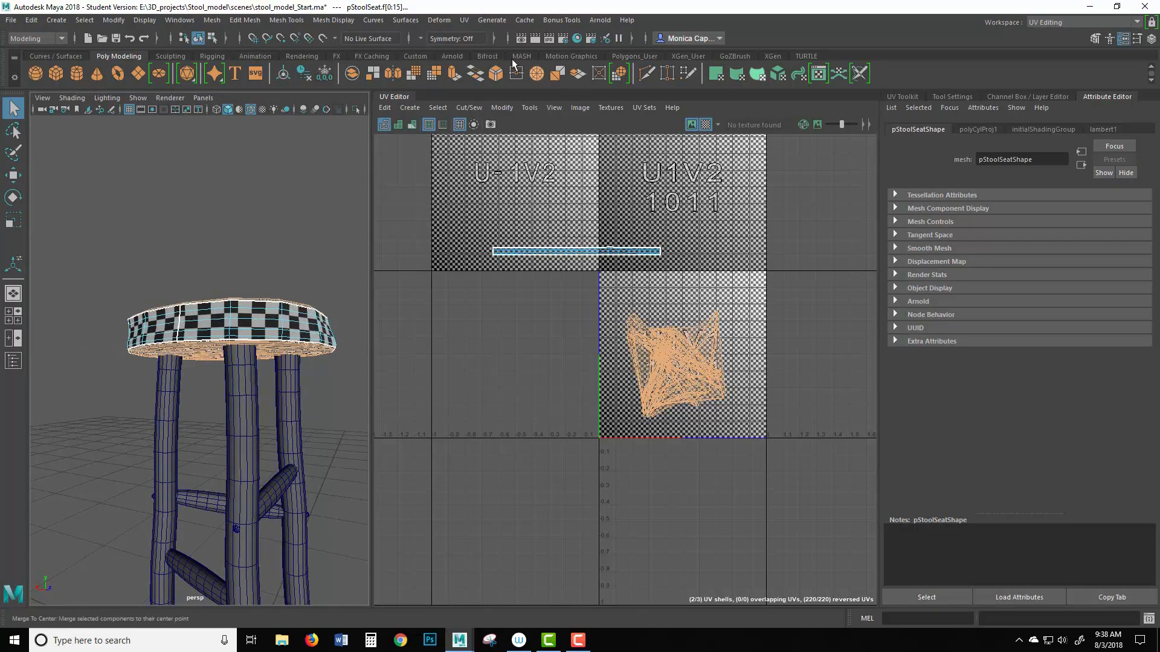
left_click(464, 20)
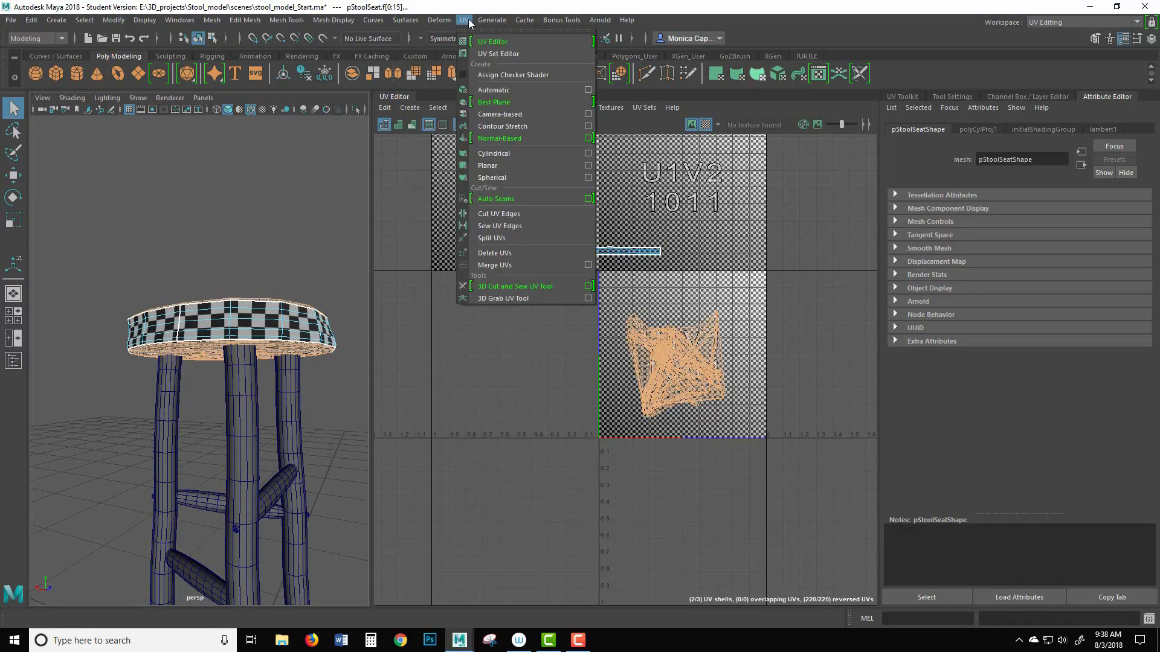
left_click(589, 167)
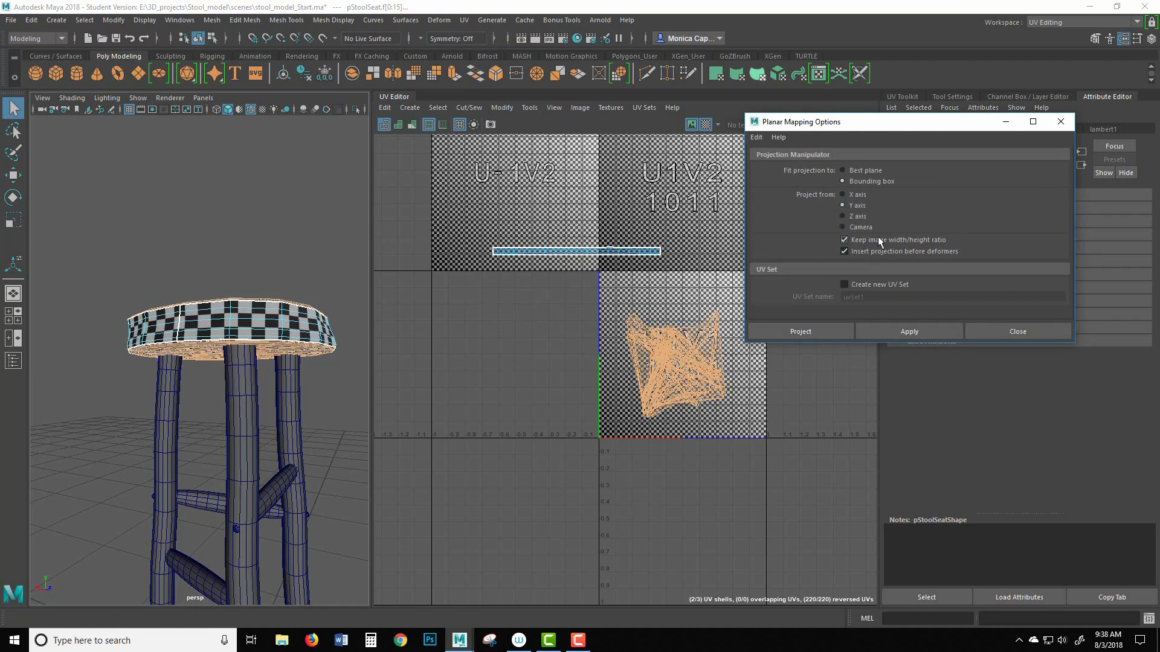
left_click(908, 337)
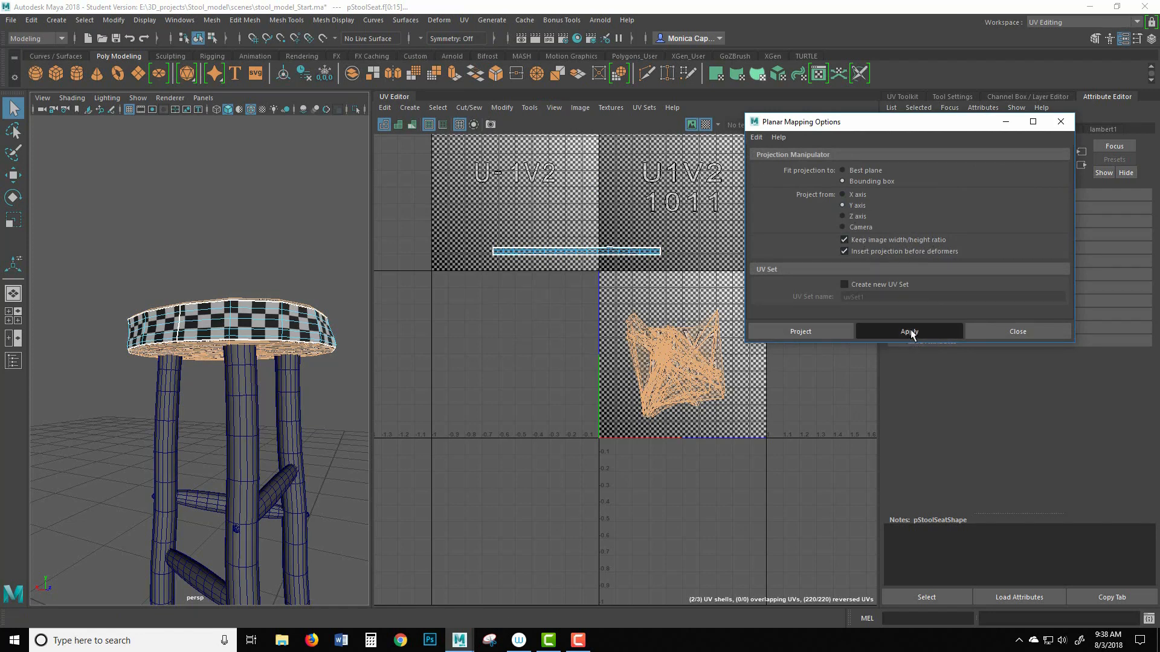
left_click_drag(675, 356, 488, 384)
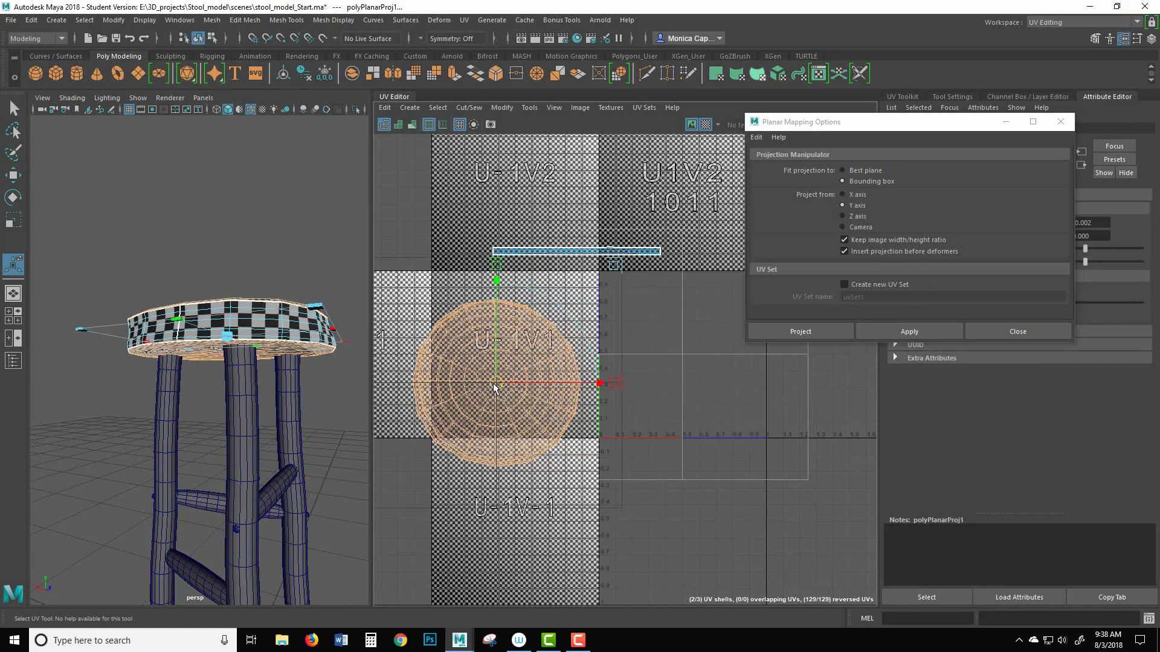
Turn on shaded UV shells and move the seat's top shell directly below the underside shell so they no longer overlap.
left_click(533, 480)
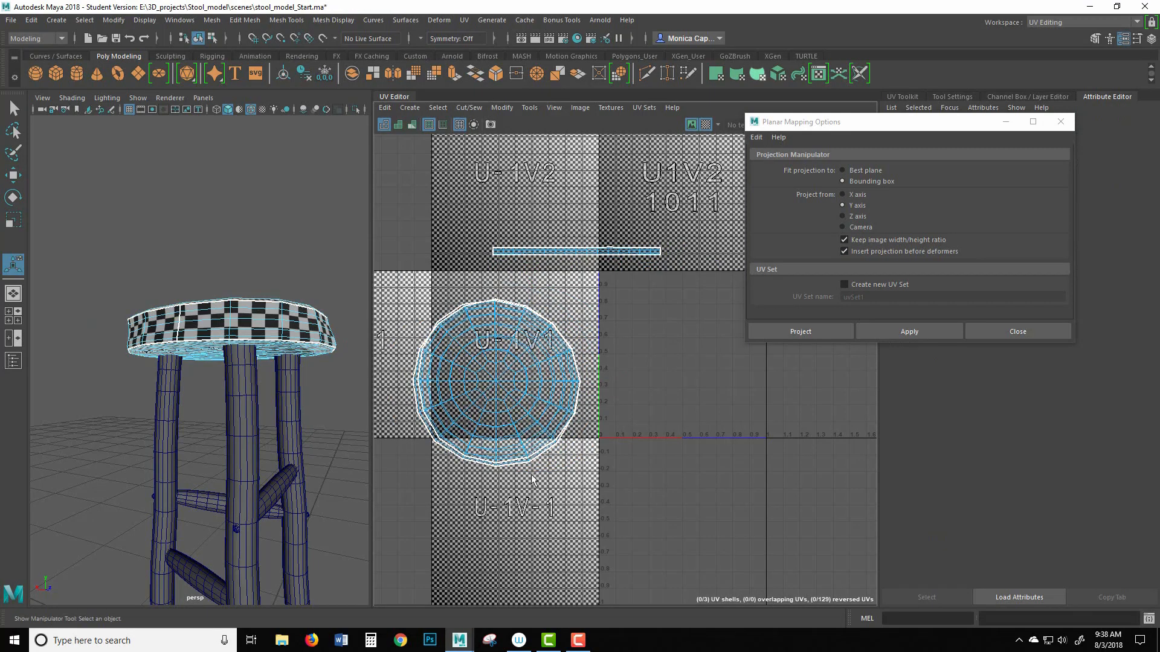
left_click(399, 123)
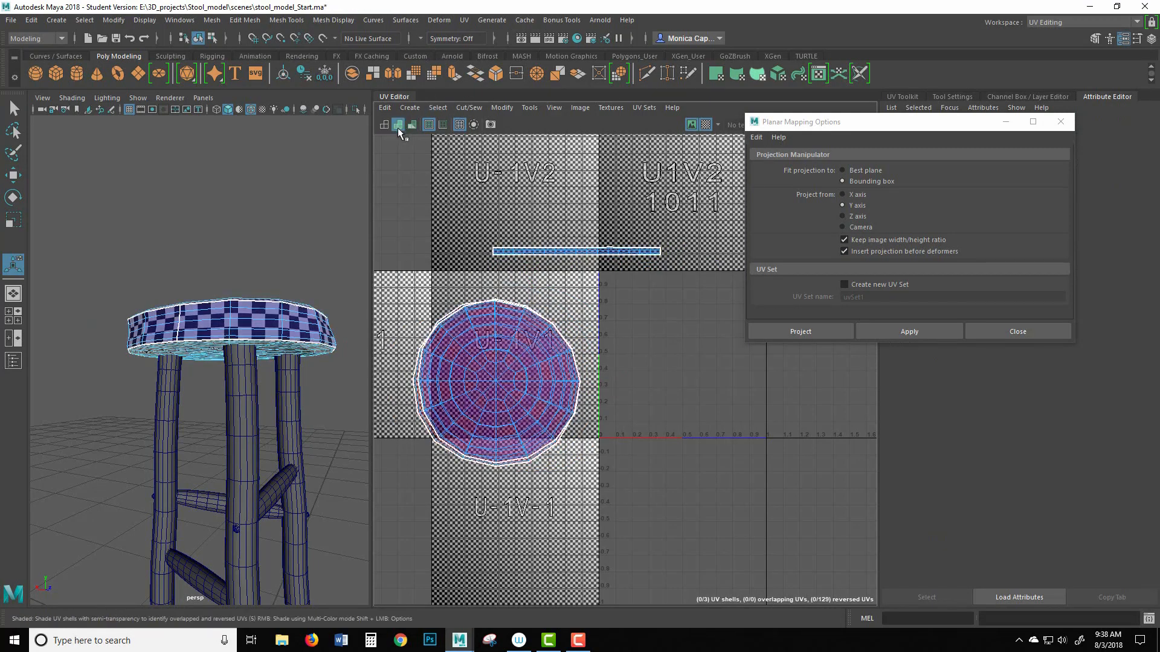
left_click(506, 387)
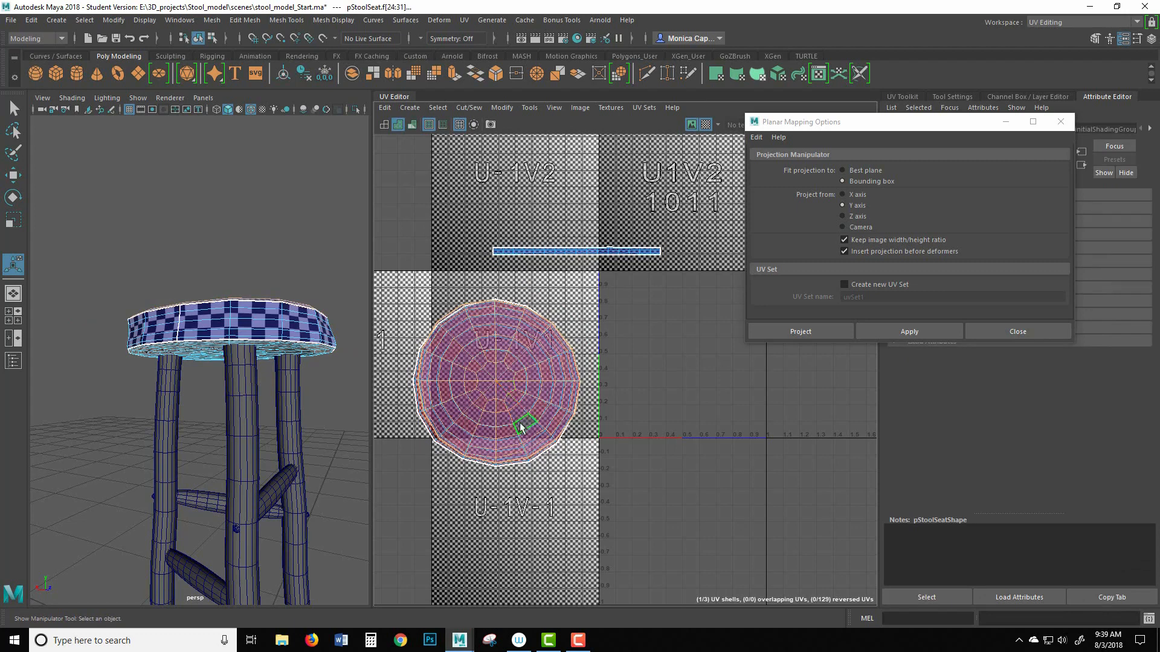
key("w")
left_click_drag(498, 390, 454, 467)
left_click(595, 372)
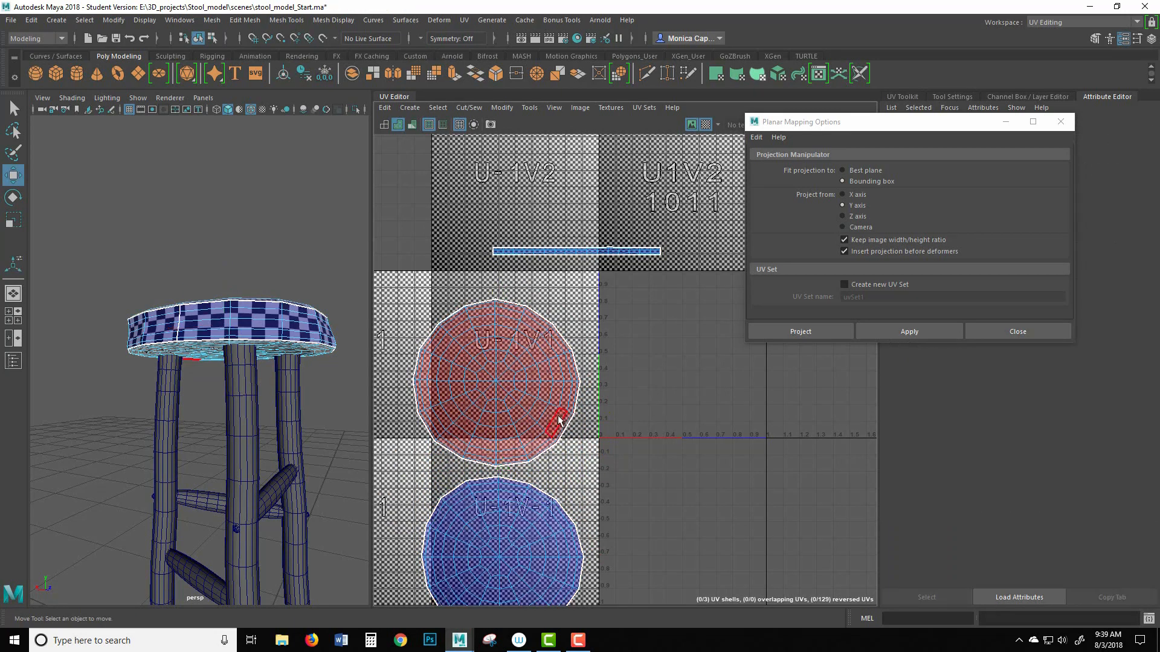
Select the reversed red underside shell, close the planar mapping options, and flip the shell in U with the UV Toolkit's transform functions.
left_click(559, 420)
left_click(1061, 122)
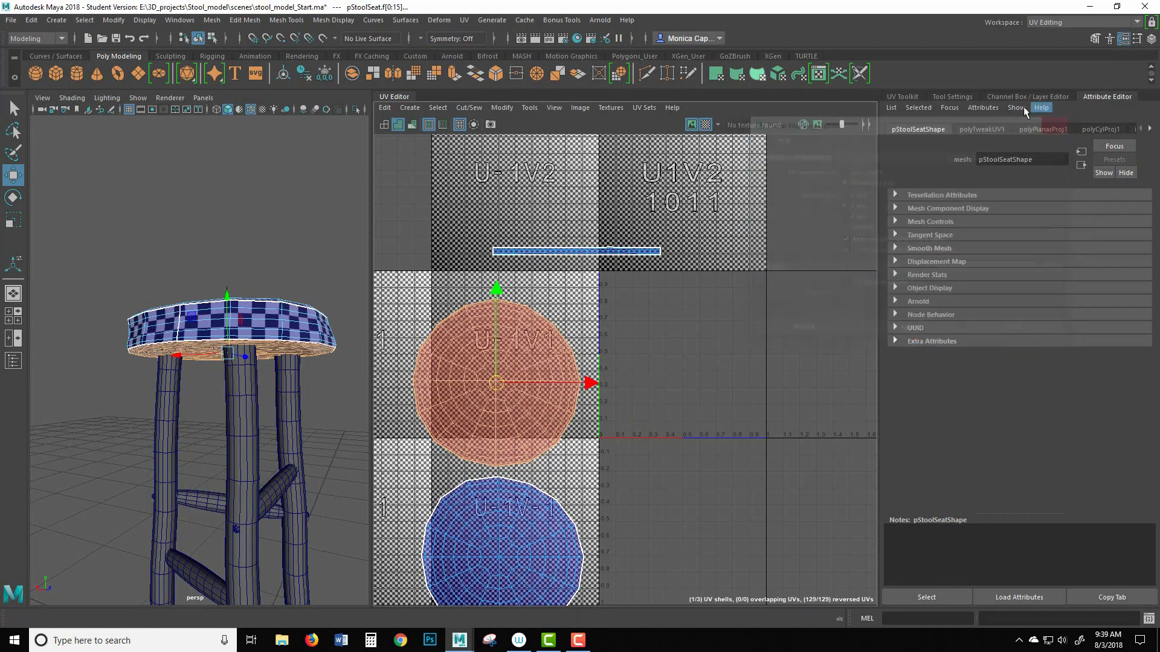
left_click(907, 97)
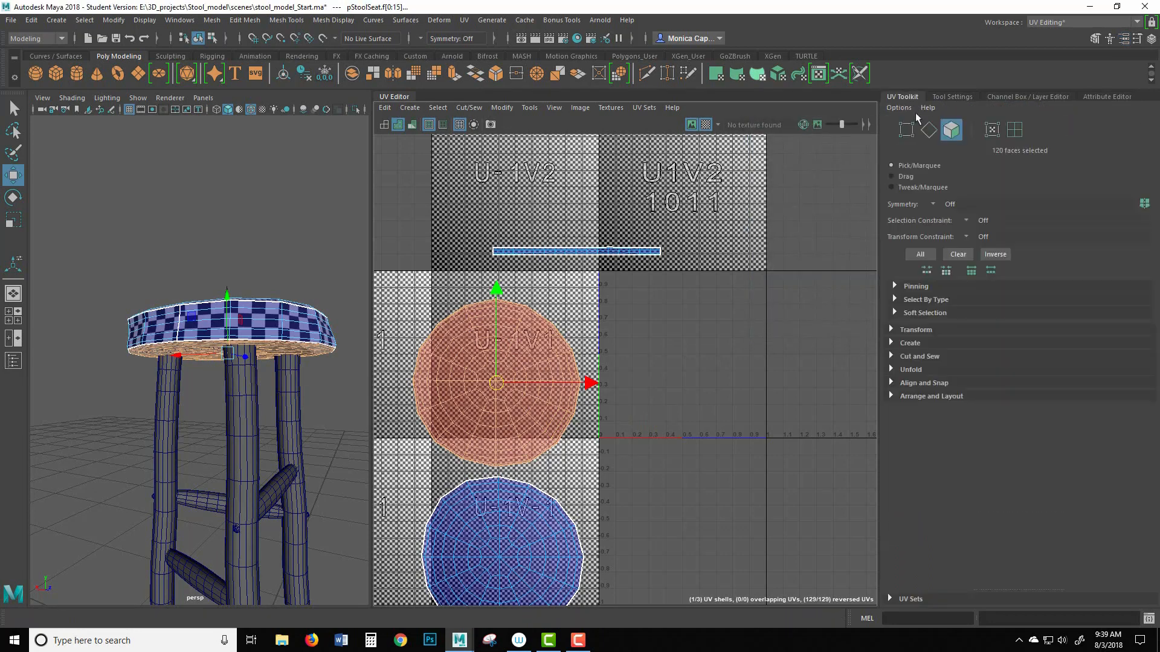
left_click(914, 330)
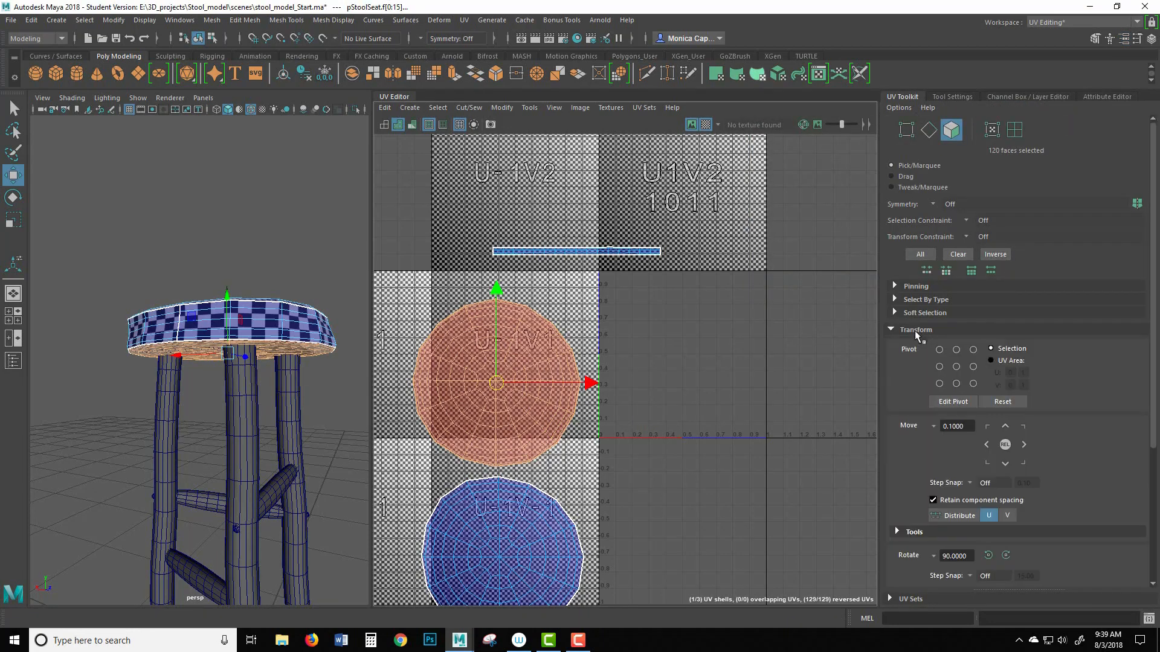
scroll(1149, 336, "down", 5)
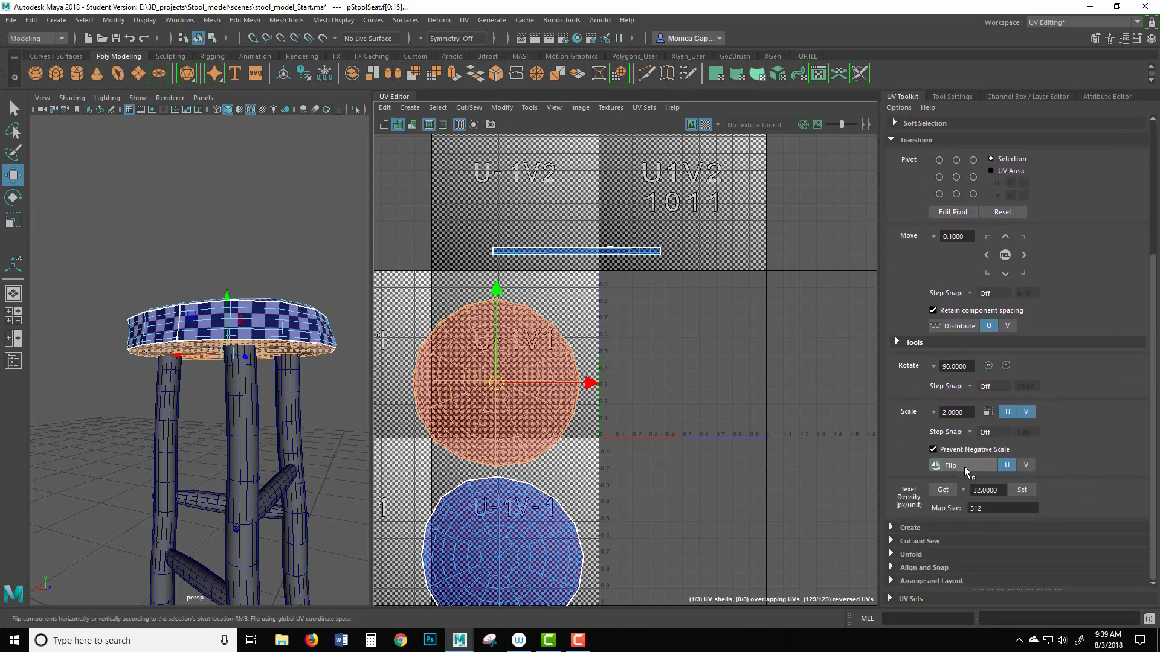
left_click(965, 465)
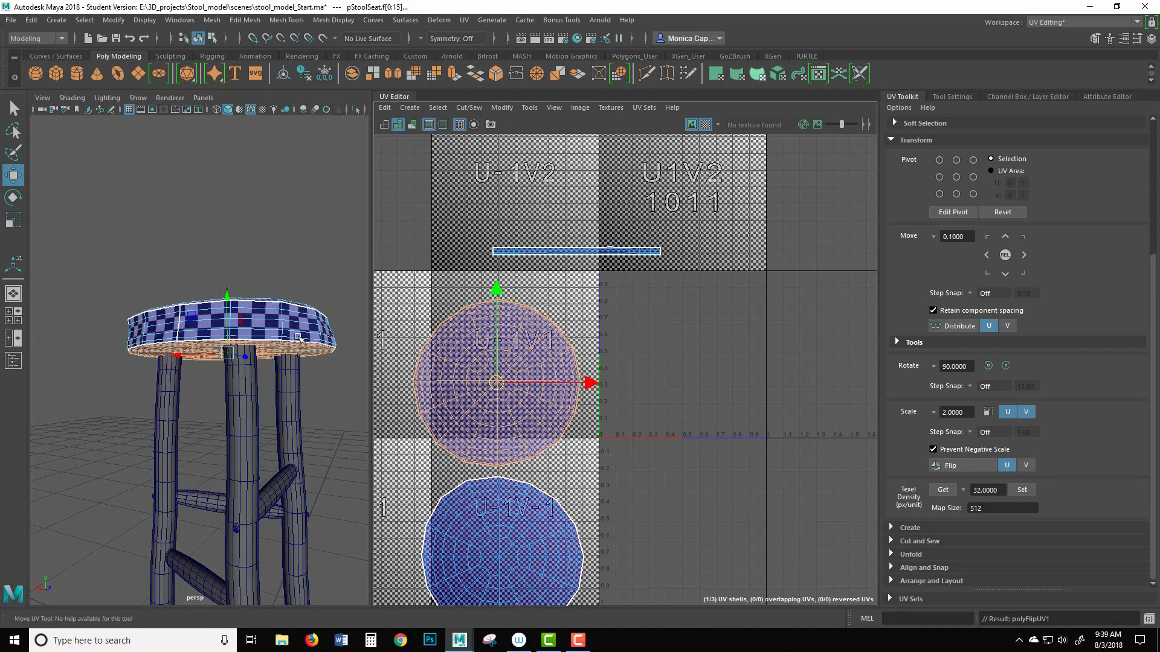
Clear the face selection and examine the checker pattern on the seat's underside and edge up close.
left_click_drag(284, 259, 236, 200, "alt")
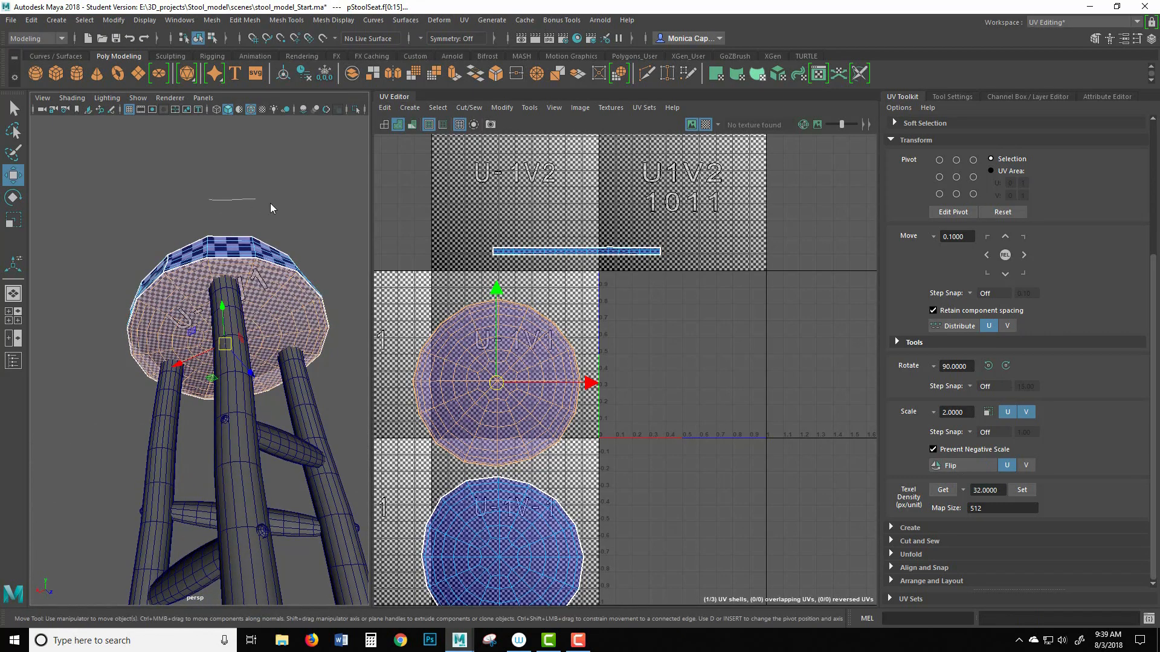
left_click(295, 215)
right_click_drag(240, 199, 312, 214, "alt")
left_click_drag(311, 214, 217, 345, "alt")
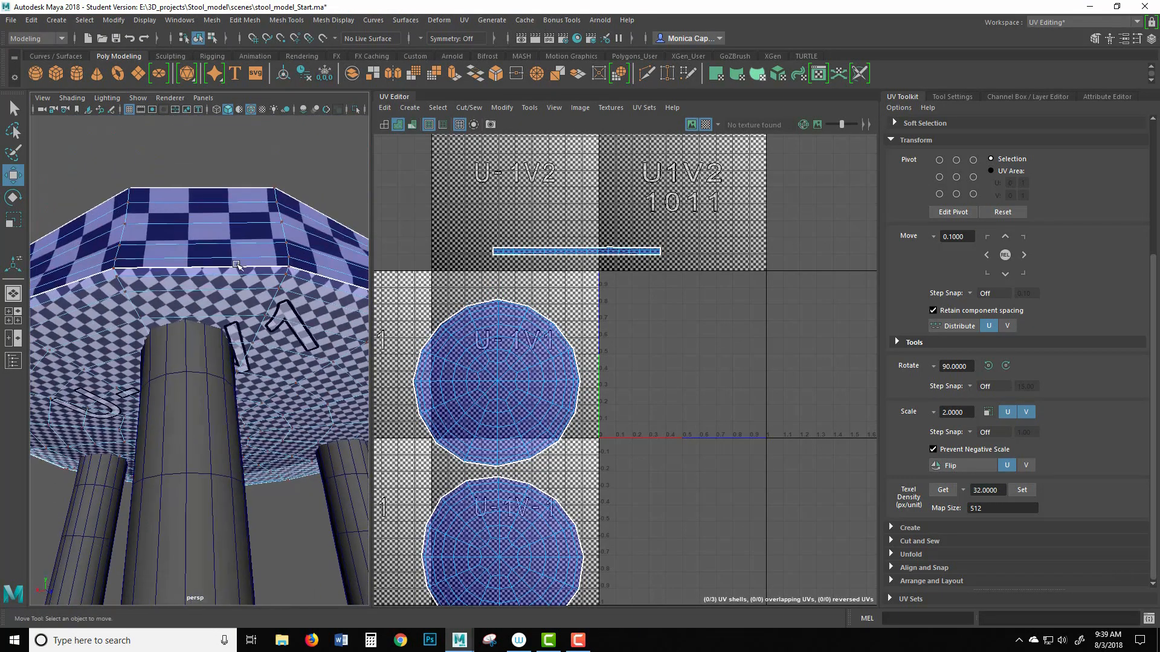
Select the seat's top and underside UV shells together, scale them down to about a third, and move them up beneath the side strip.
right_click_drag(240, 236, 267, 230)
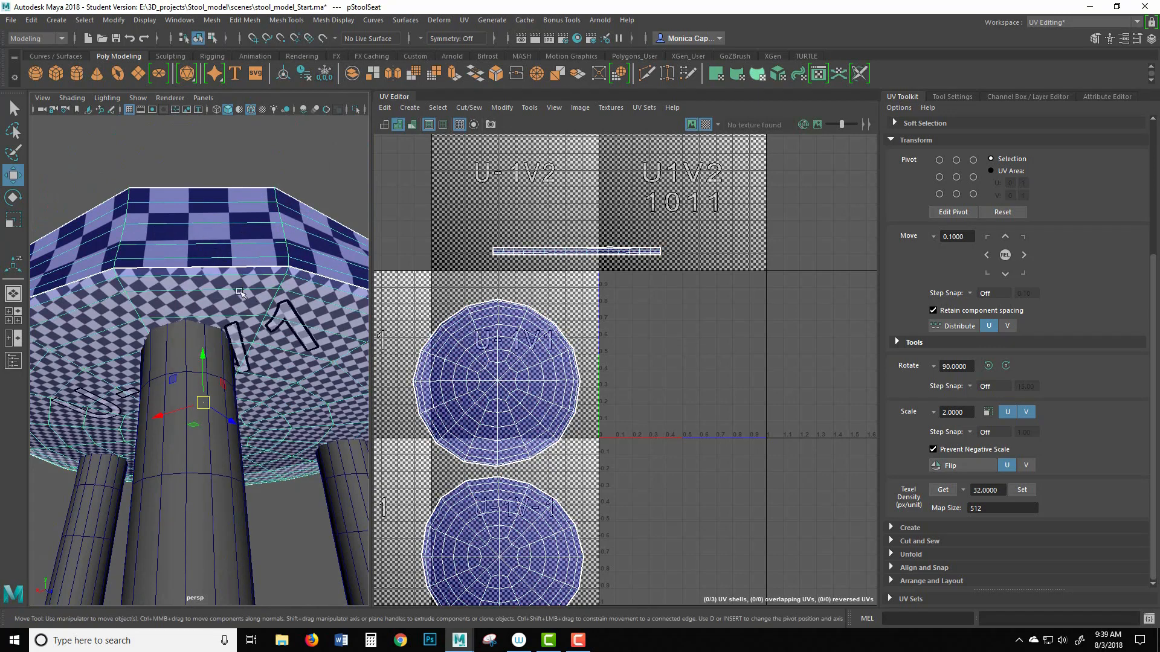
right_click_drag(529, 382, 514, 402)
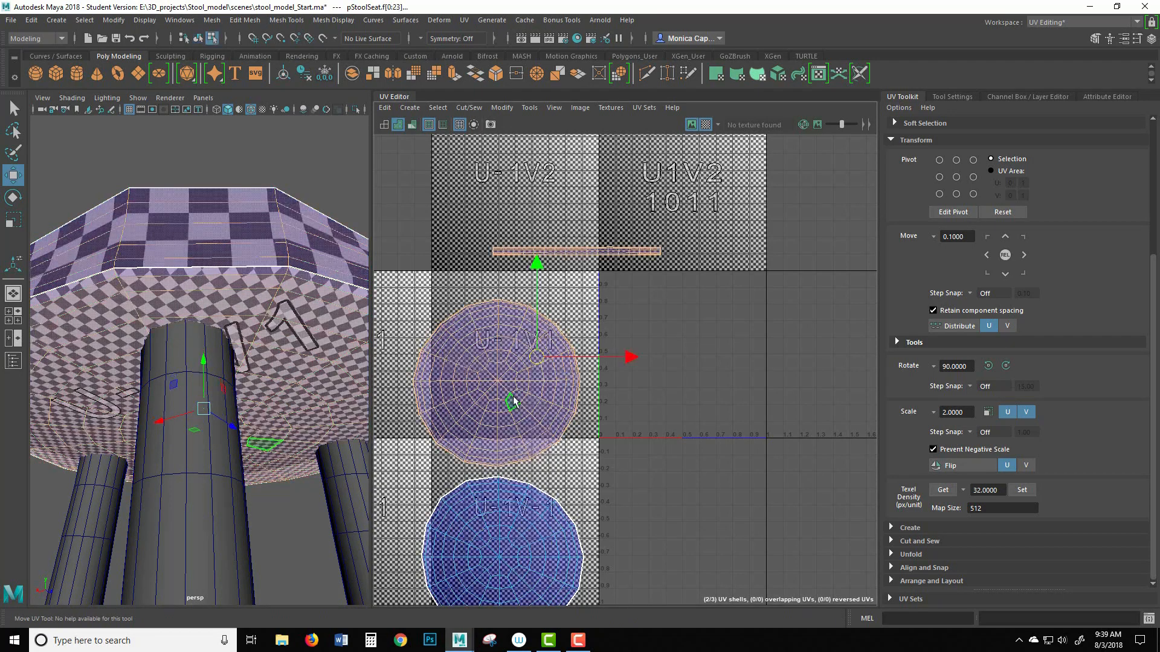
left_click(660, 439)
left_click(520, 414)
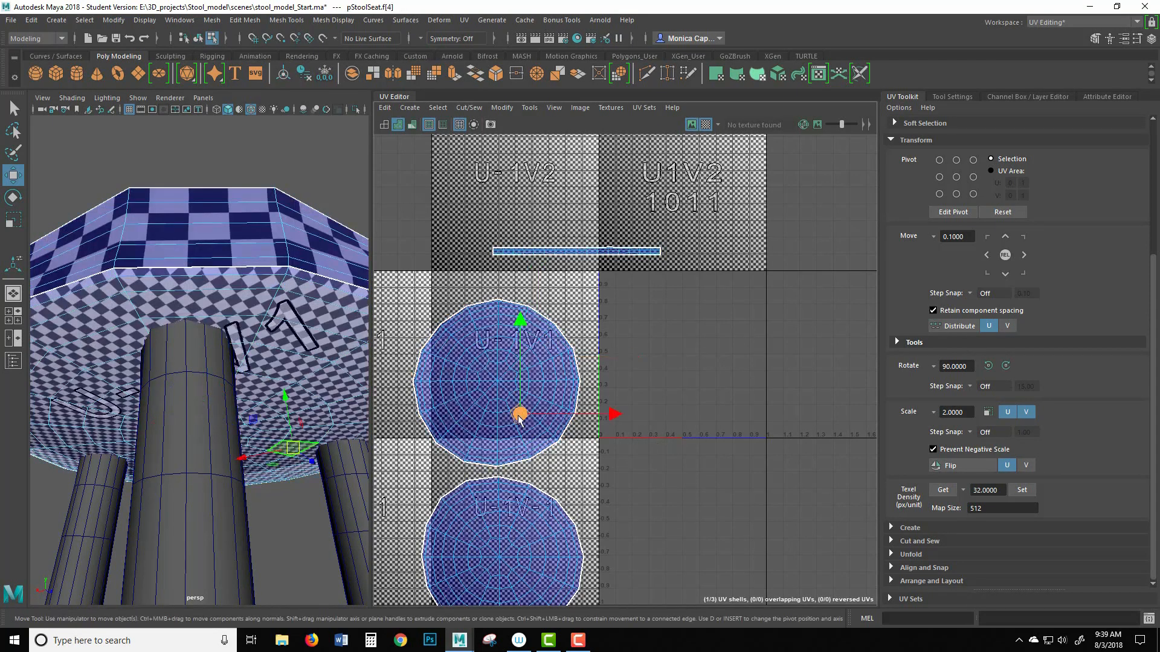
double_click(541, 446)
double_click(529, 535, "shift")
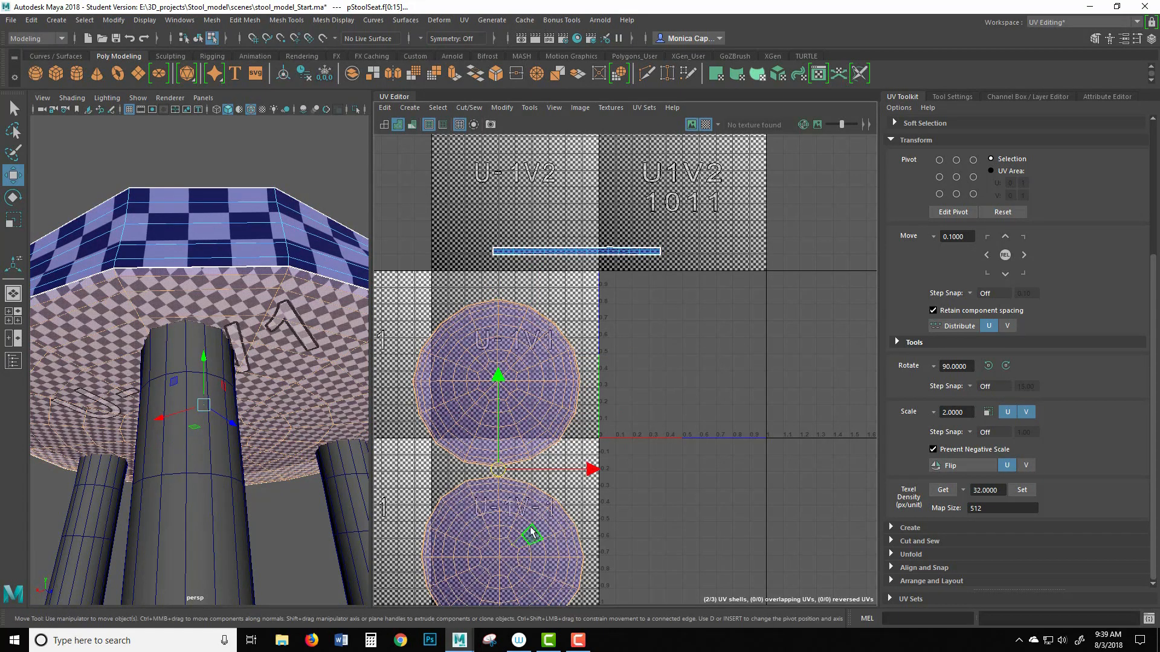
key("r")
left_click_drag(497, 470, 441, 493)
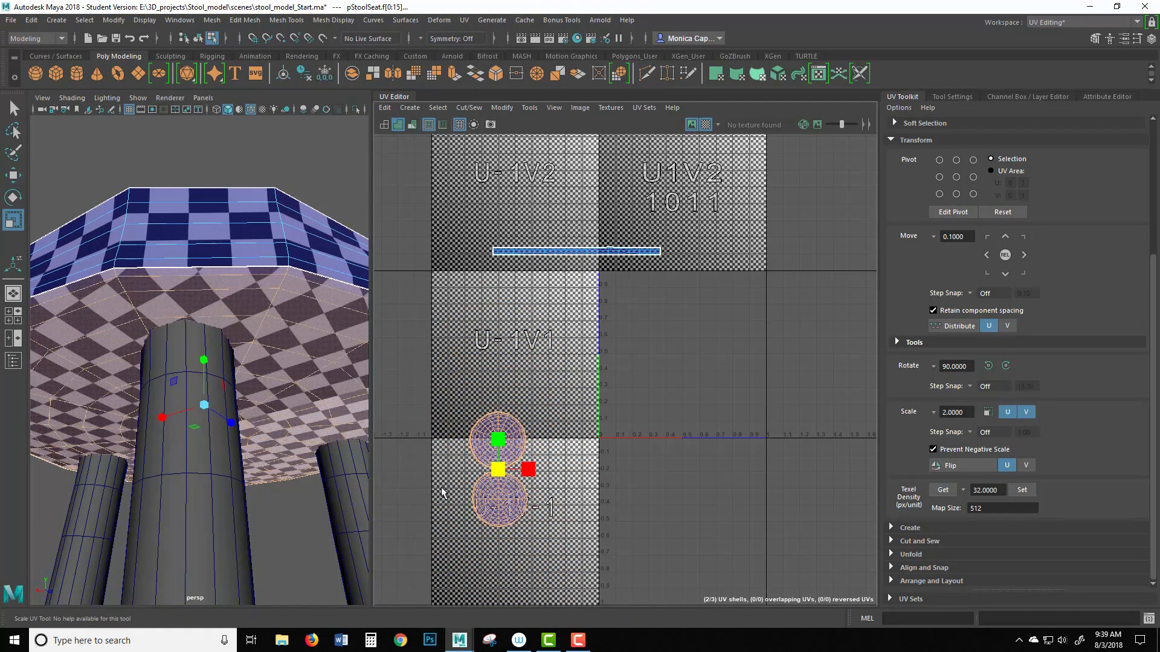
key("w")
left_click_drag(501, 468, 519, 302)
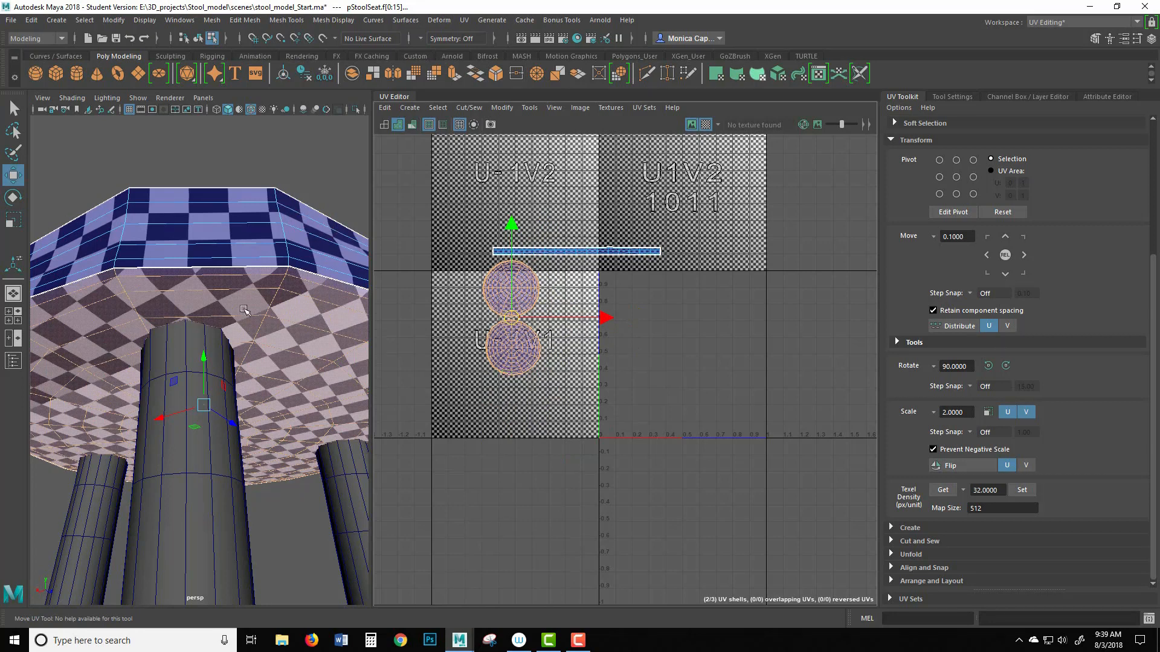
Return to object mode and compare the checker size on the seat's side and underside from several angles.
left_click_drag(244, 310, 247, 251, "alt")
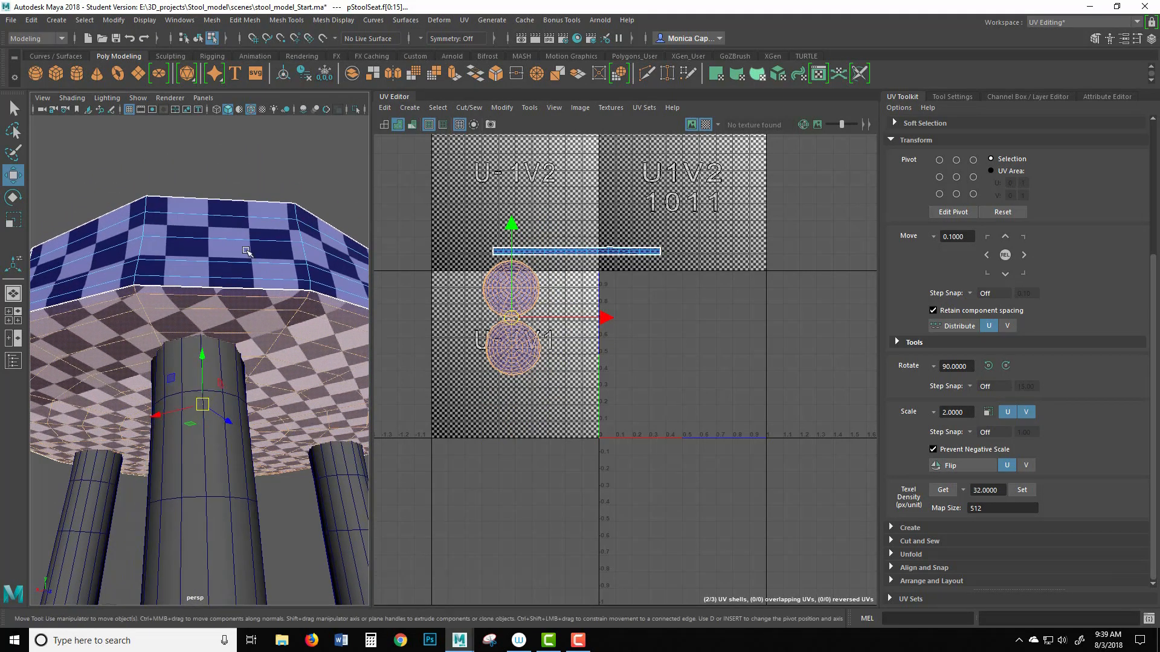
right_click_drag(262, 247, 164, 226, "alt")
right_click_drag(253, 306, 332, 267)
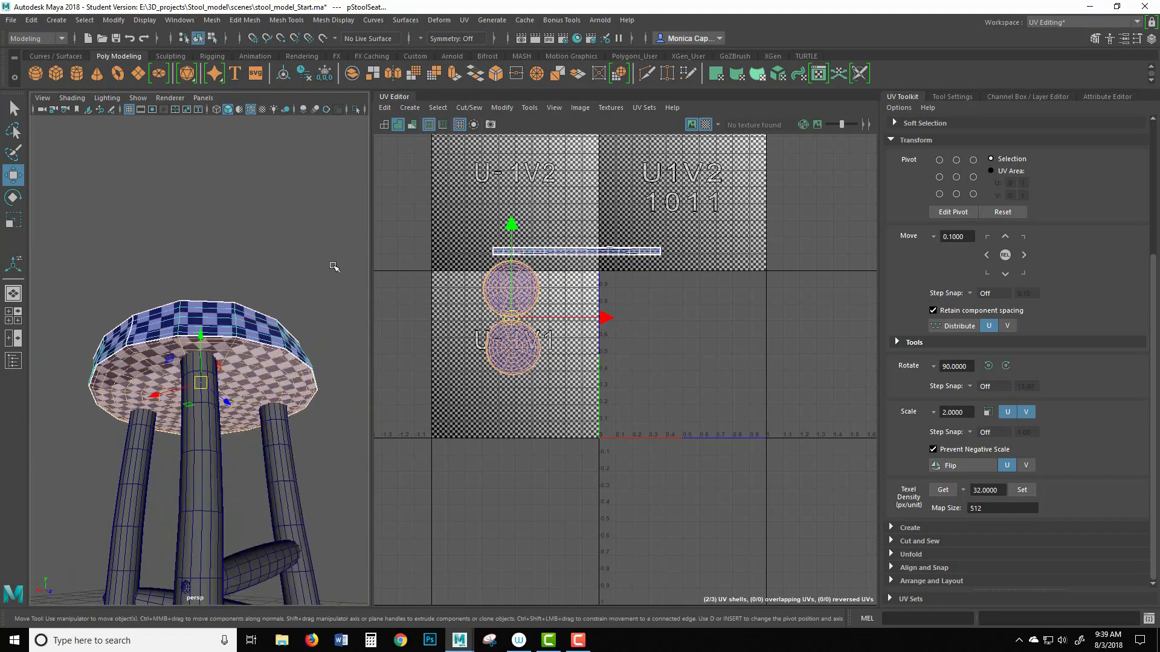
left_click(331, 265)
left_click_drag(322, 252, 312, 274, "alt")
left_click(236, 356)
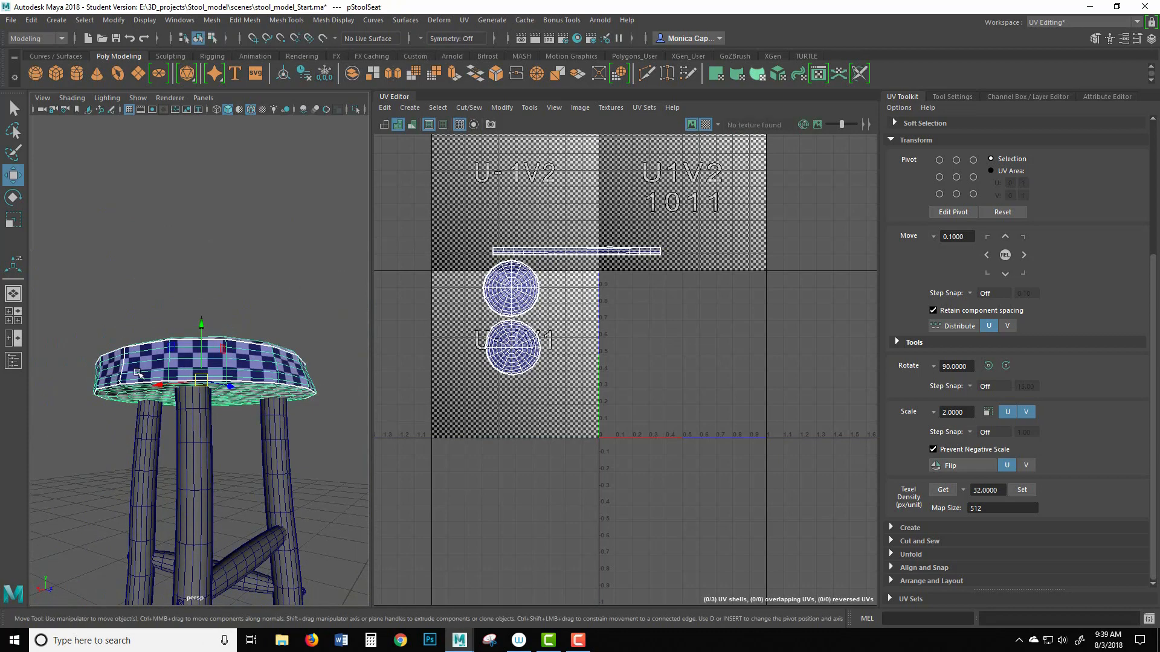
left_click_drag(137, 373, 178, 267, "alt")
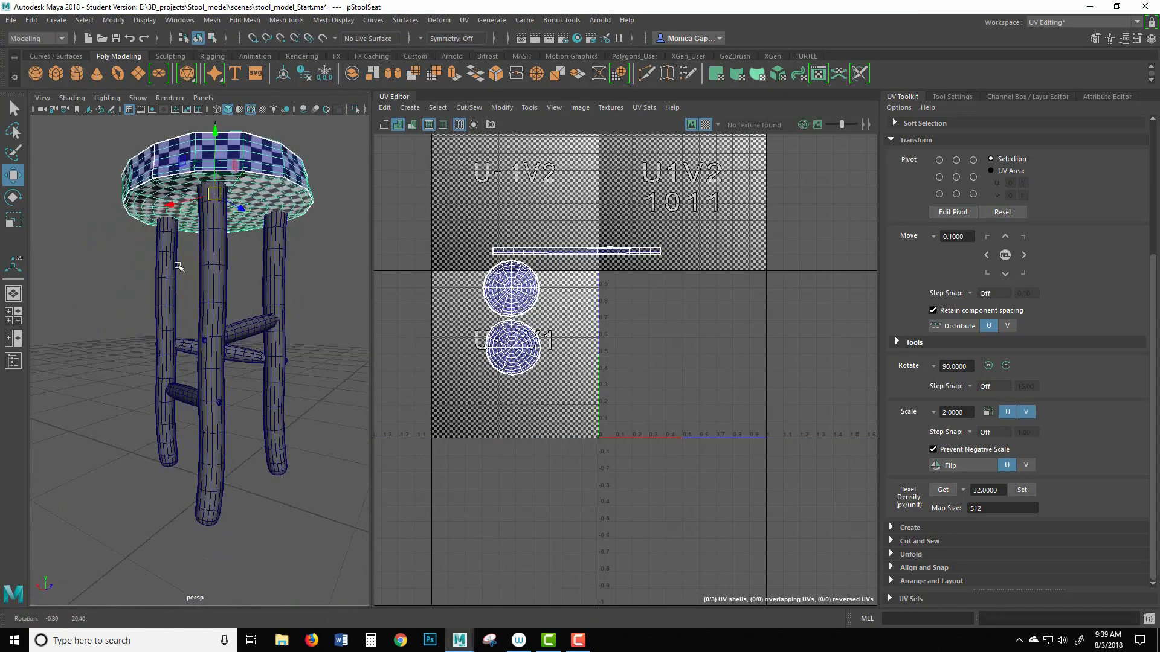
left_click(206, 372)
left_click_drag(296, 361, 313, 215, "alt")
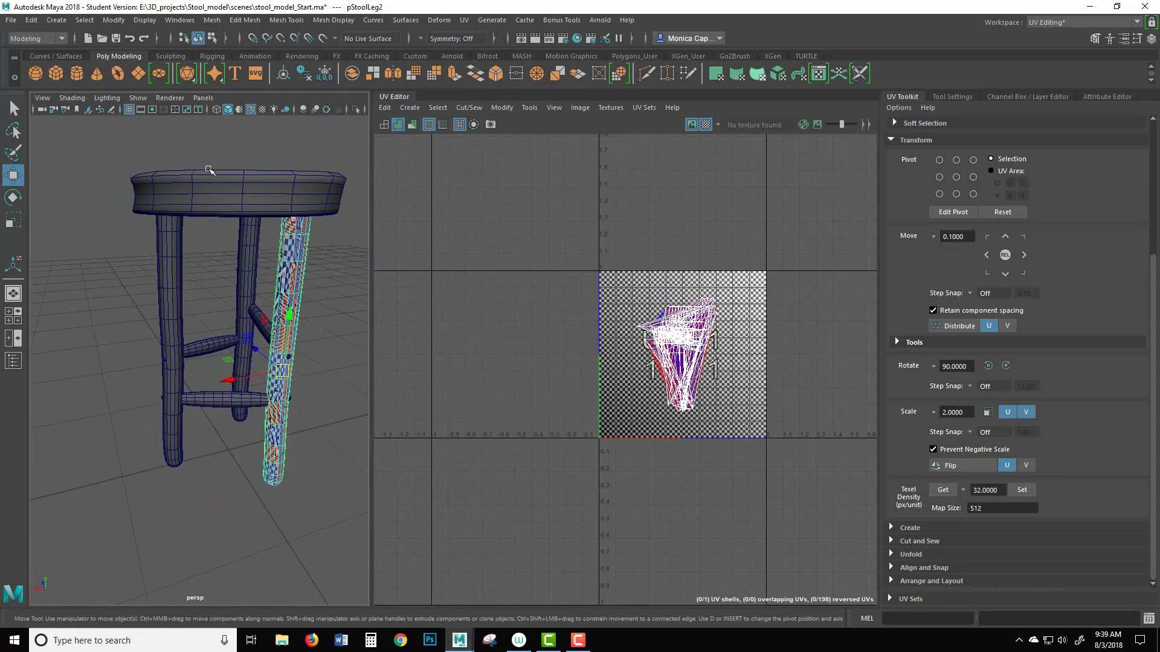
left_click(267, 198)
Try unfolding the seat's long side strip shell, check its checker pattern on the model, and undo the unfold.
scroll(648, 264, "up", 8)
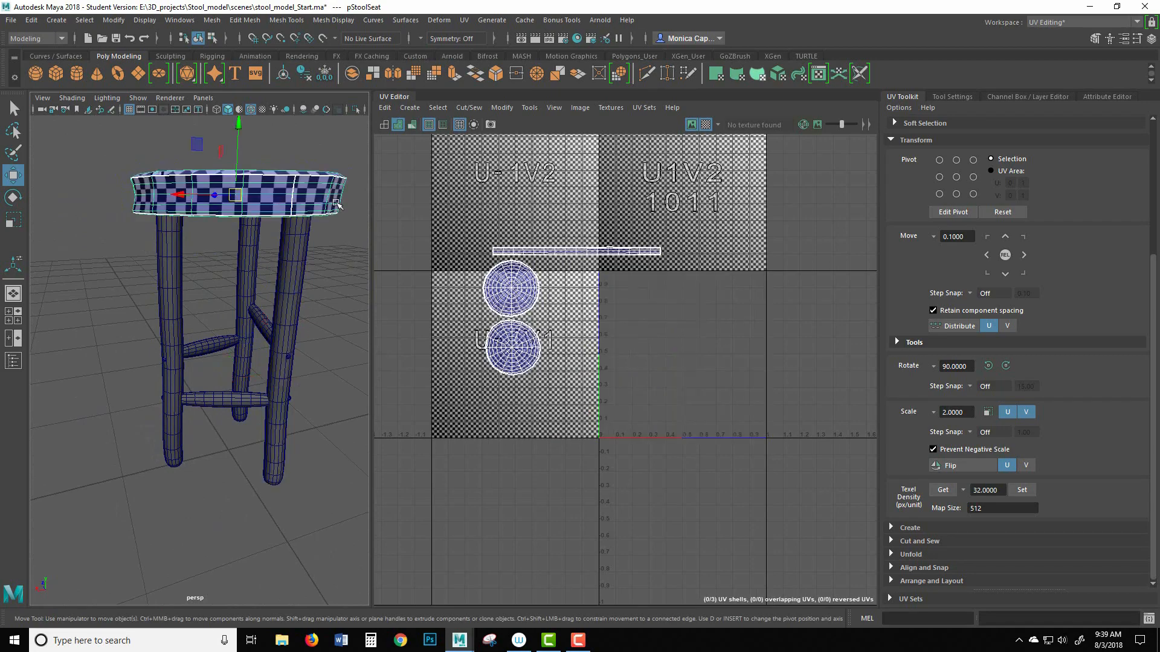
scroll(649, 264, "up", 2)
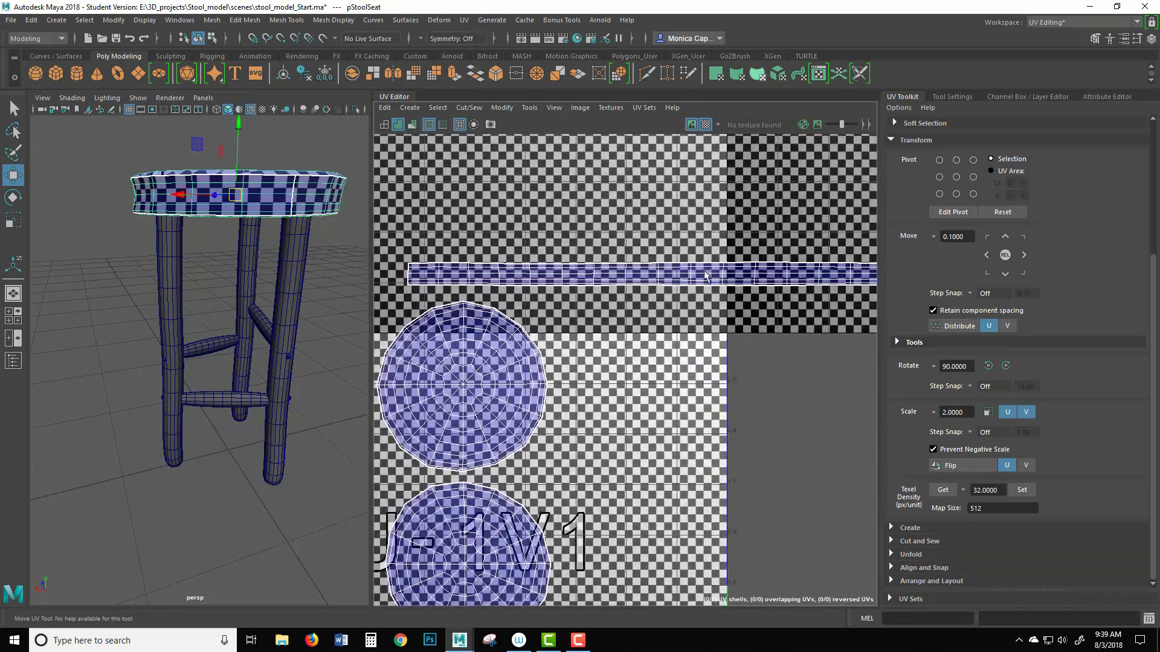
right_click_drag(639, 282, 642, 309)
left_click(644, 283)
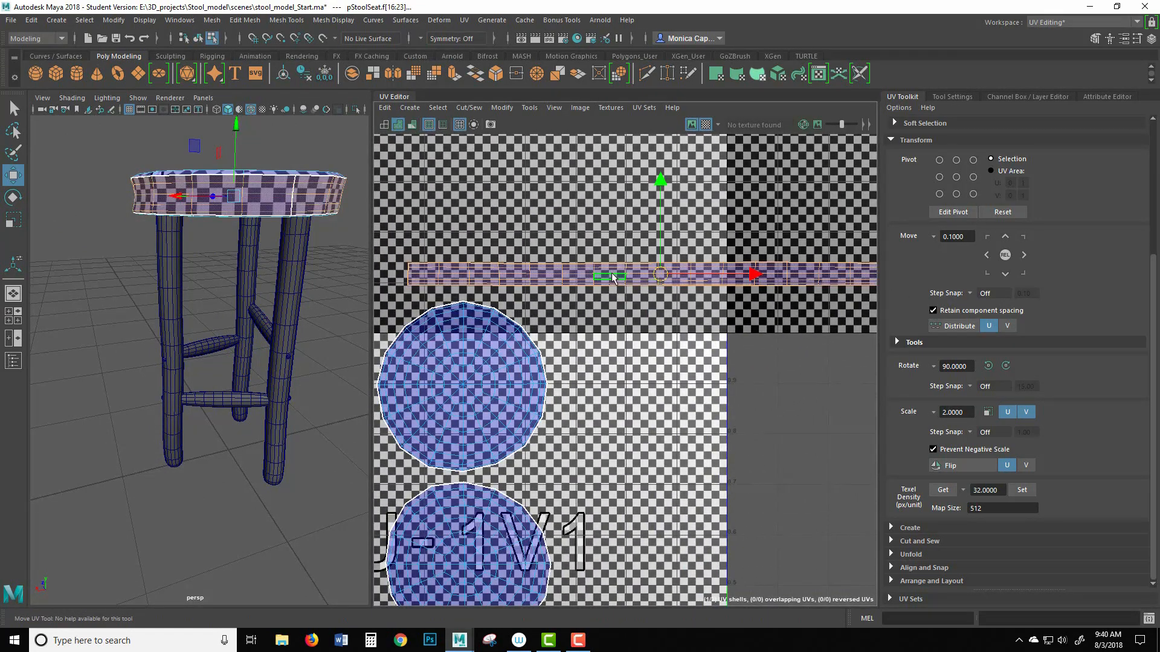
left_click(919, 557)
scroll(942, 531, "down", 3)
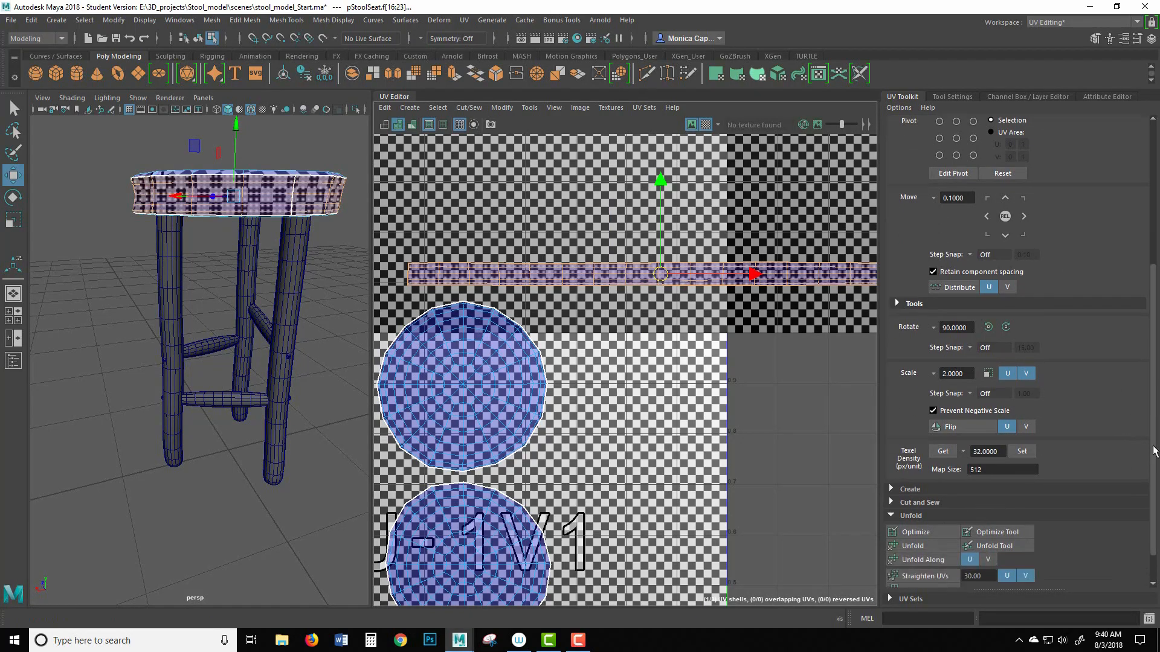
left_click(915, 508)
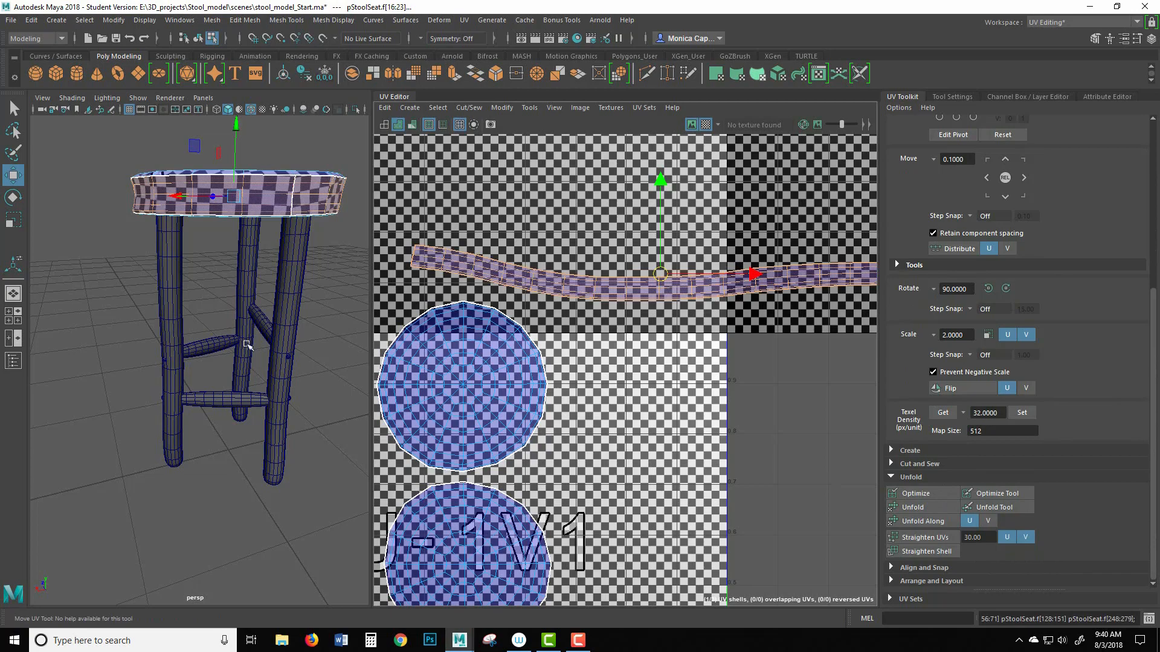
left_click_drag(247, 345, 184, 311, "alt")
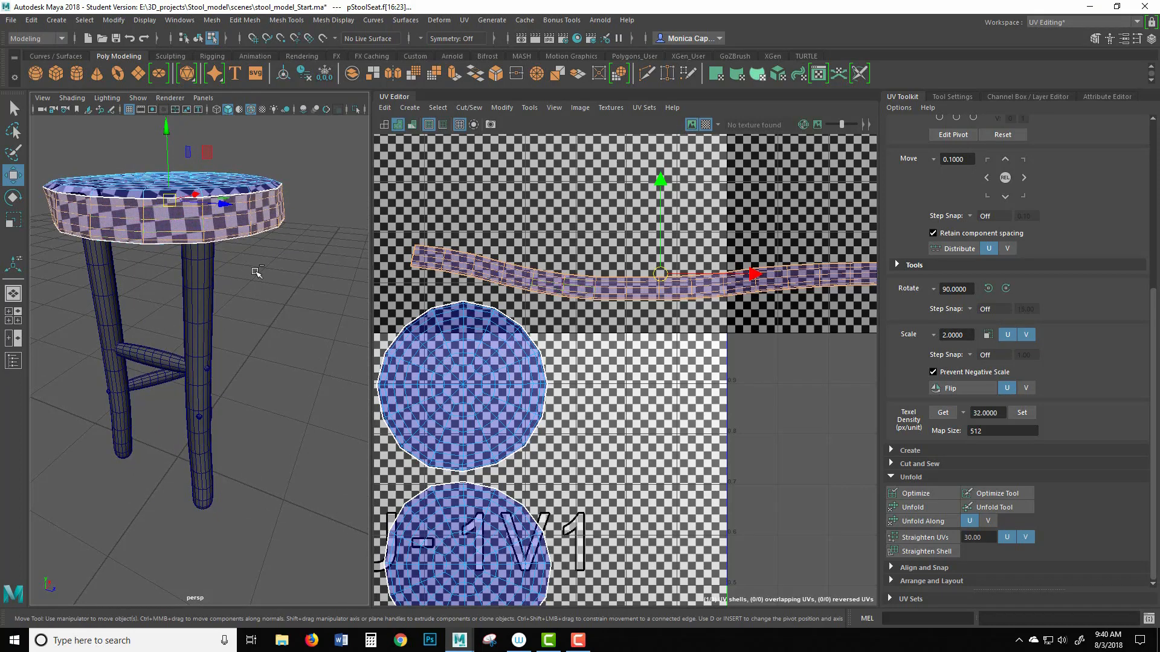
key("ctrl+z")
Return to object mode, select the stool leg pStoolLeg2, and apply a cylindrical UV projection to it.
left_click_drag(312, 339, 340, 338, "alt")
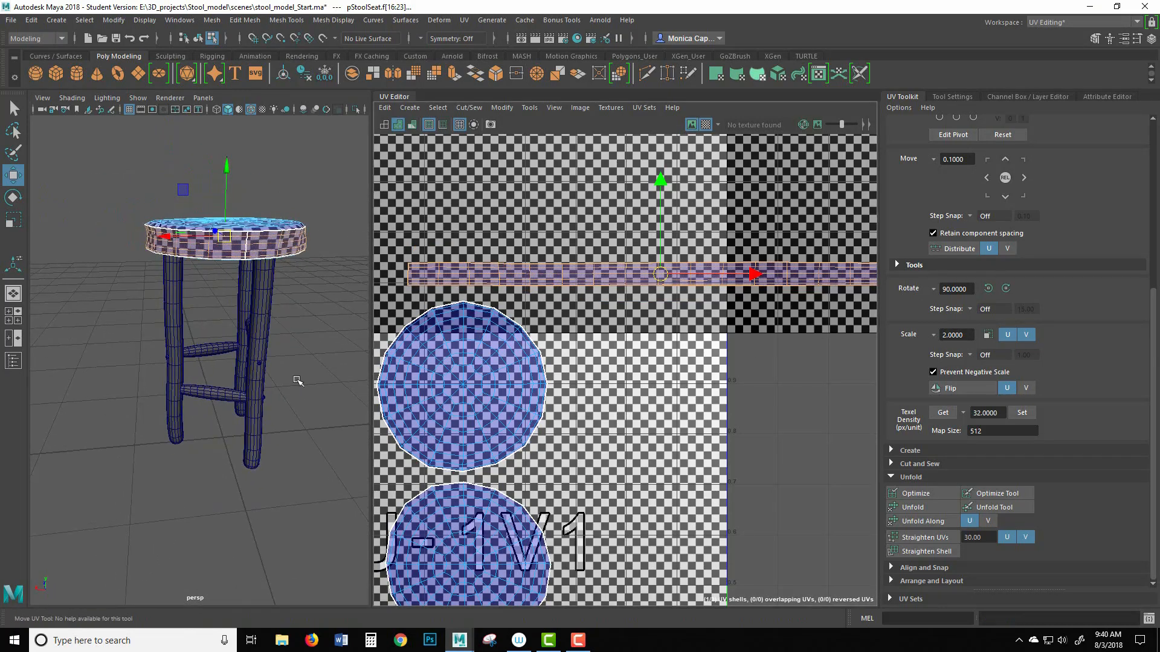
left_click_drag(250, 398, 273, 282, "alt")
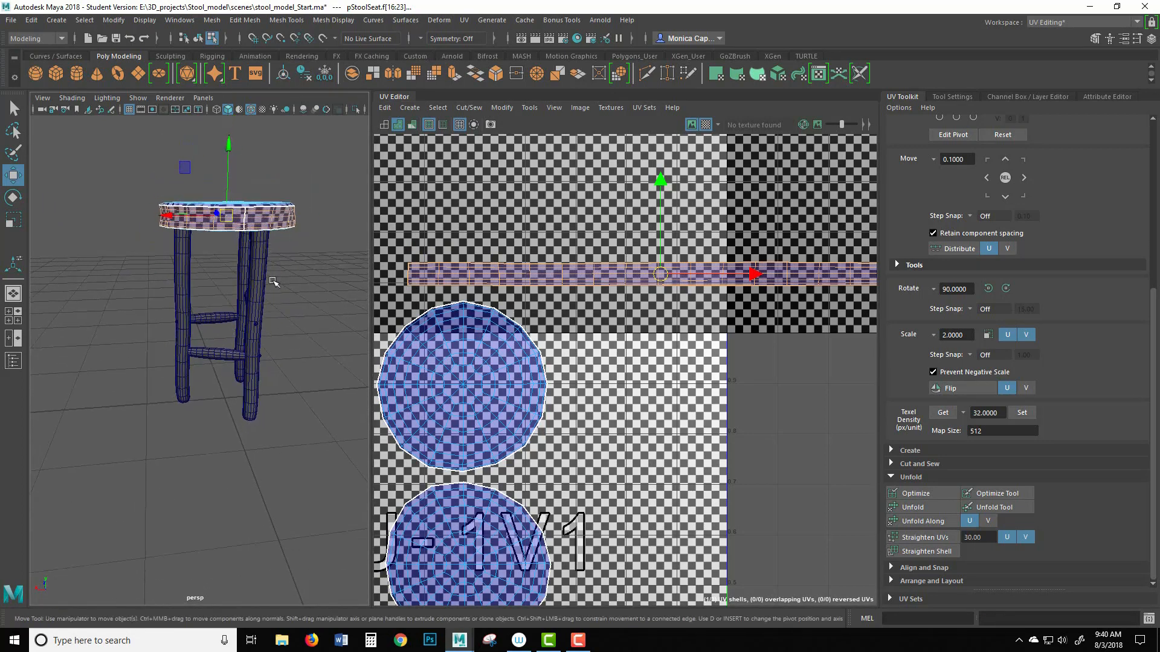
right_click_drag(288, 209, 330, 191)
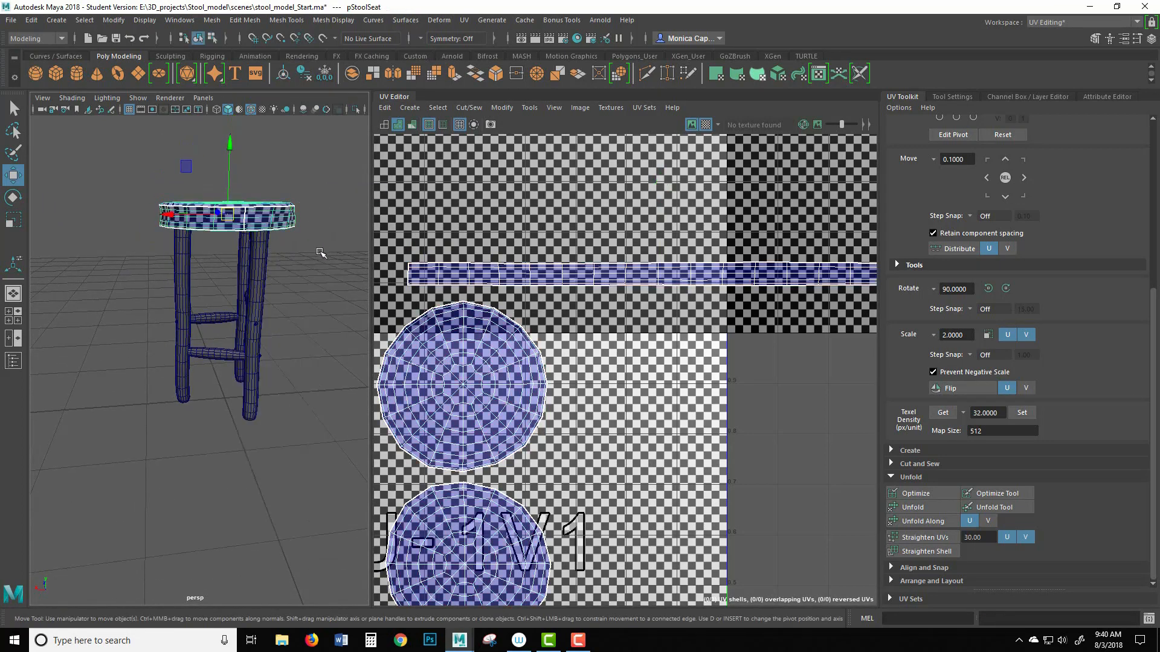
left_click(320, 251)
left_click(261, 280)
key("f")
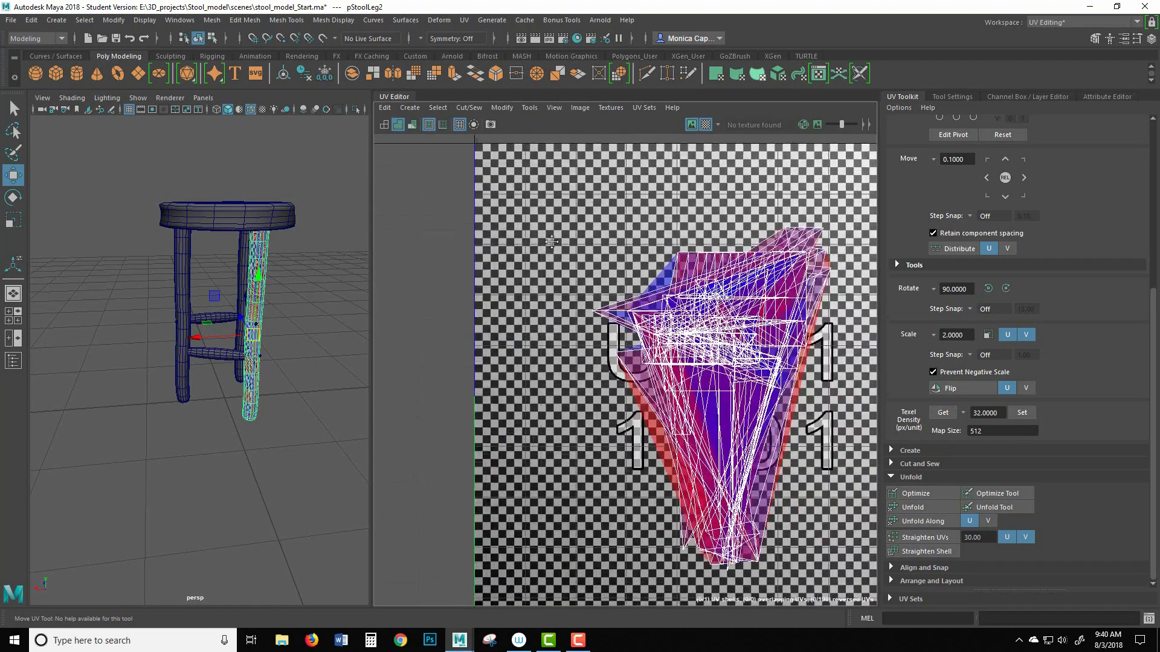
right_click_drag(227, 297, 315, 355, "alt")
middle_click_drag(321, 306, 245, 383, "alt")
right_click_drag(300, 344, 269, 327, "alt")
left_click(464, 20)
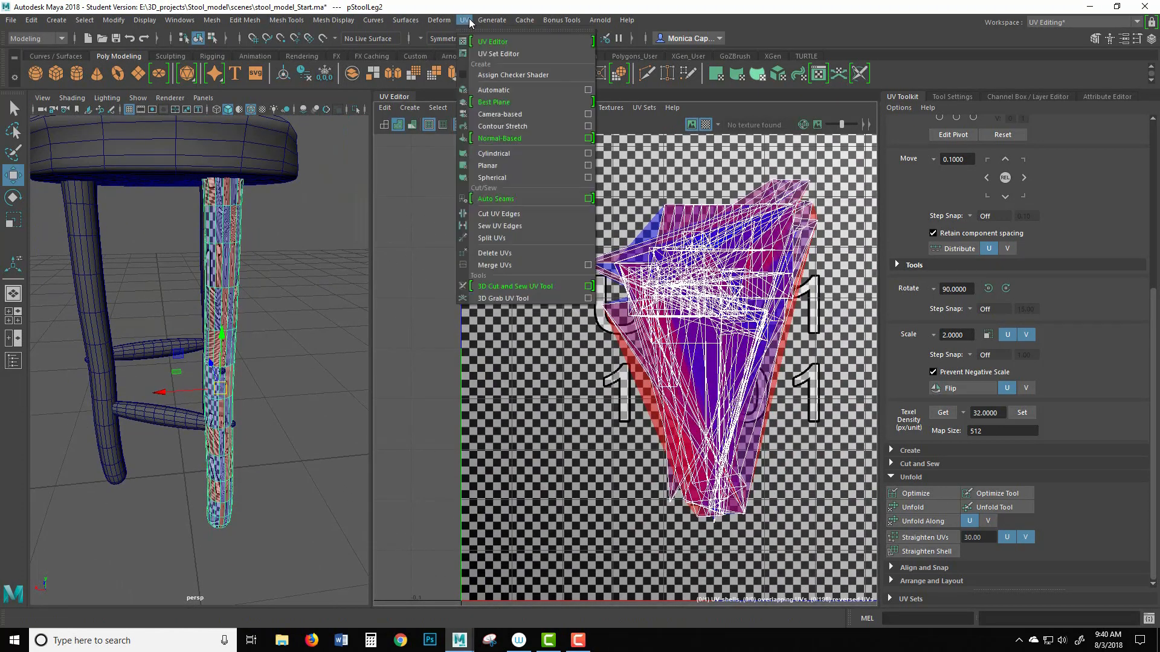
left_click(527, 158)
Turn off the shaded UV shells and the checker map to expose the leg's wireframe and seam.
left_click_drag(218, 314, 153, 401, "alt")
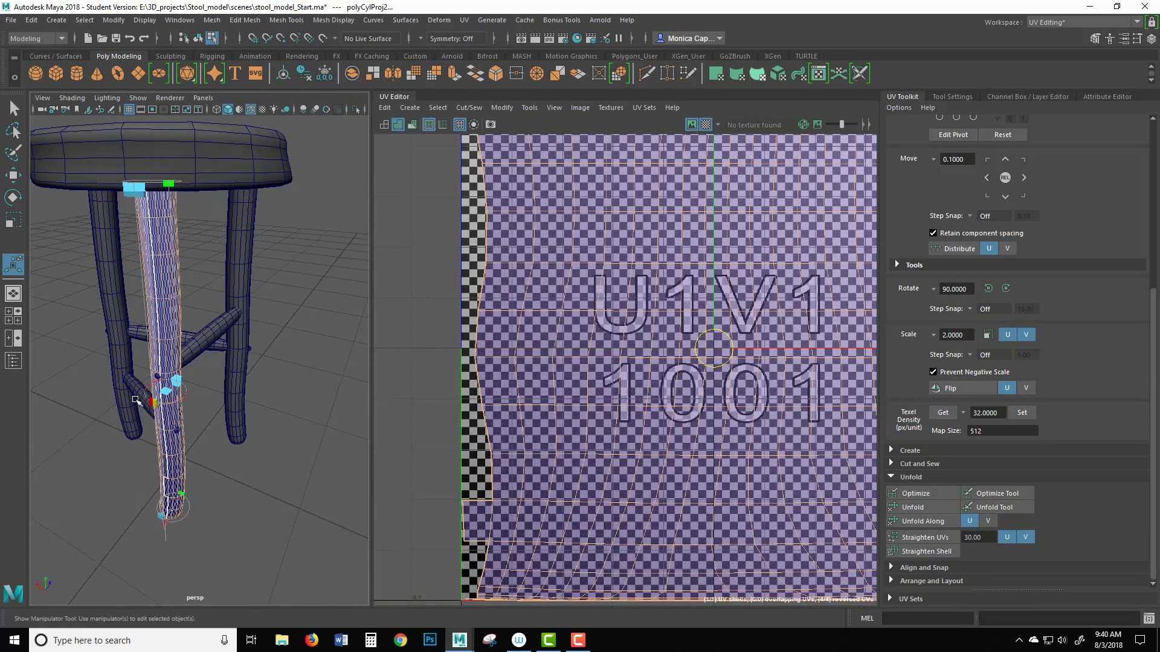
left_click_drag(245, 380, 239, 333, "alt")
middle_click_drag(239, 333, 241, 281, "alt")
right_click_drag(240, 282, 344, 248, "alt")
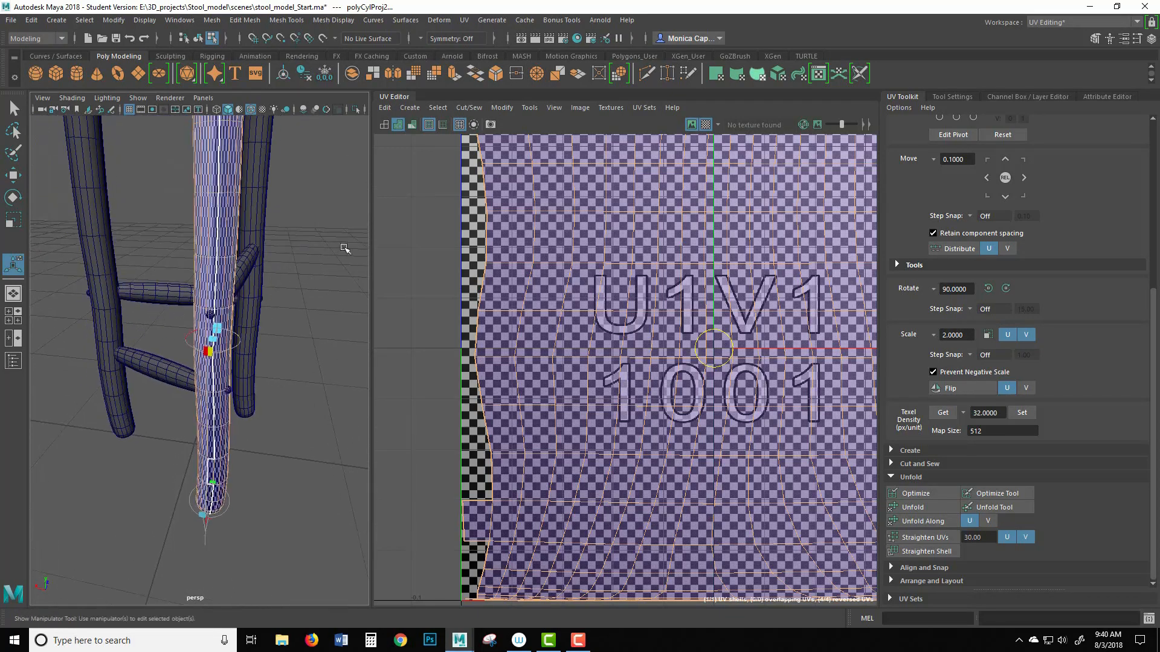
left_click(398, 124)
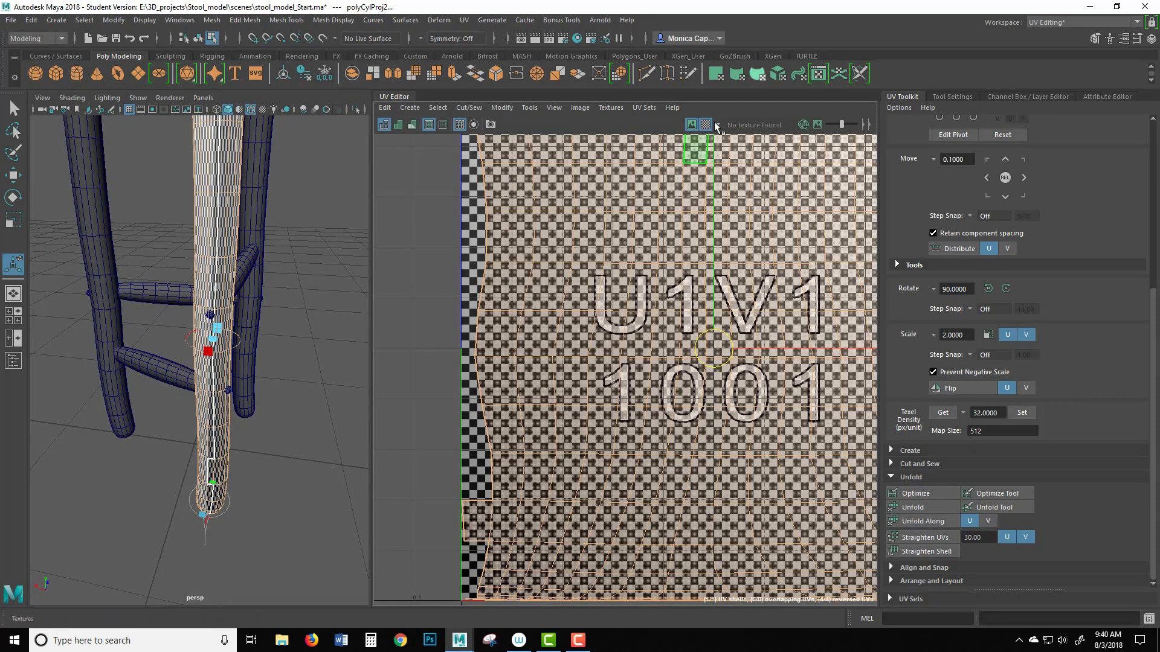
left_click(706, 125)
Activate the cylindrical projection's full transform manipulator and rotate the projection to line it up with the leg's tilt and straighten the seam.
right_click_drag(296, 233, 208, 240, "alt")
left_click_drag(314, 249, 171, 231, "alt")
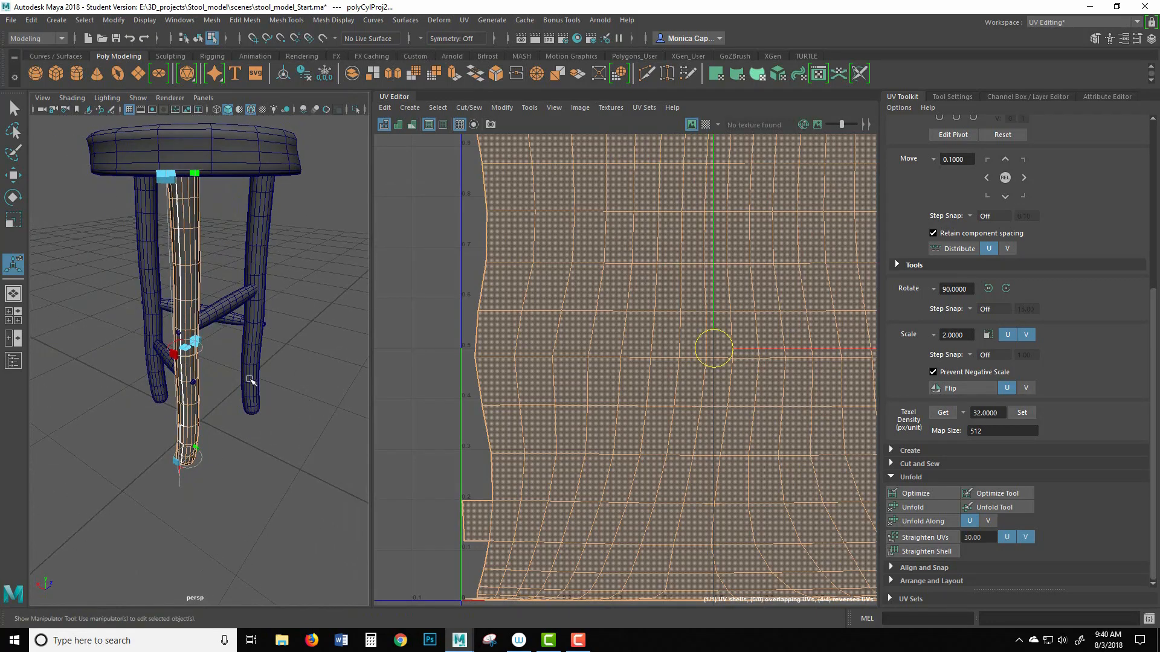
left_click_drag(250, 379, 181, 272, "alt")
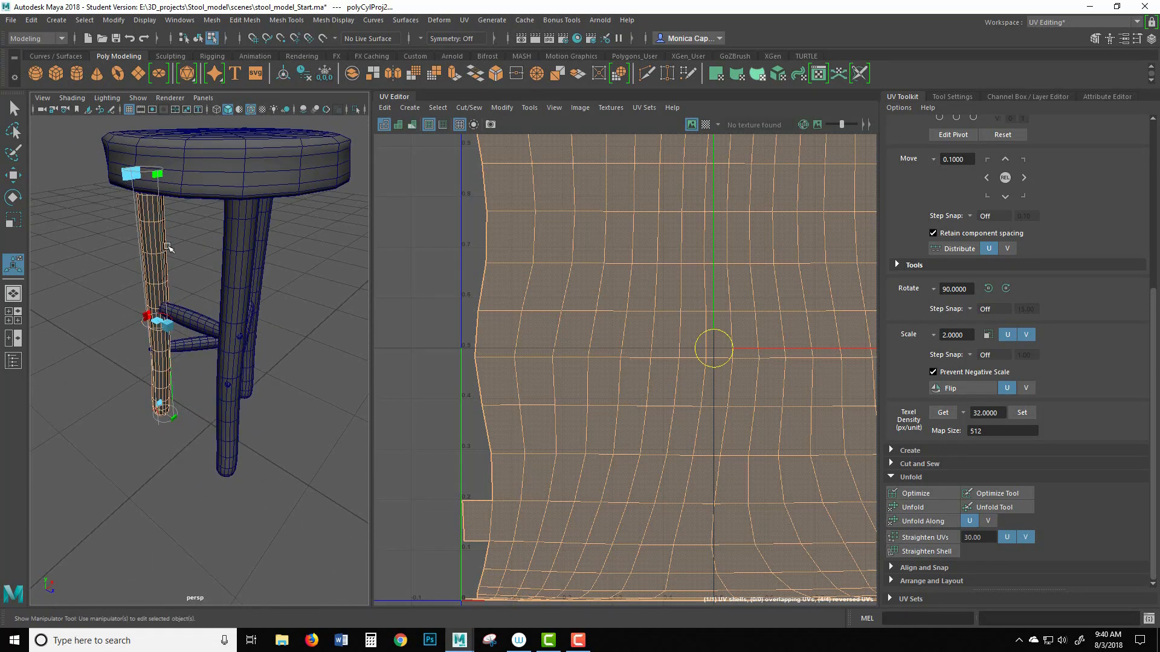
left_click_drag(131, 453, 258, 432, "alt")
middle_click_drag(228, 449, 230, 342, "alt")
right_click_drag(230, 341, 364, 365, "alt")
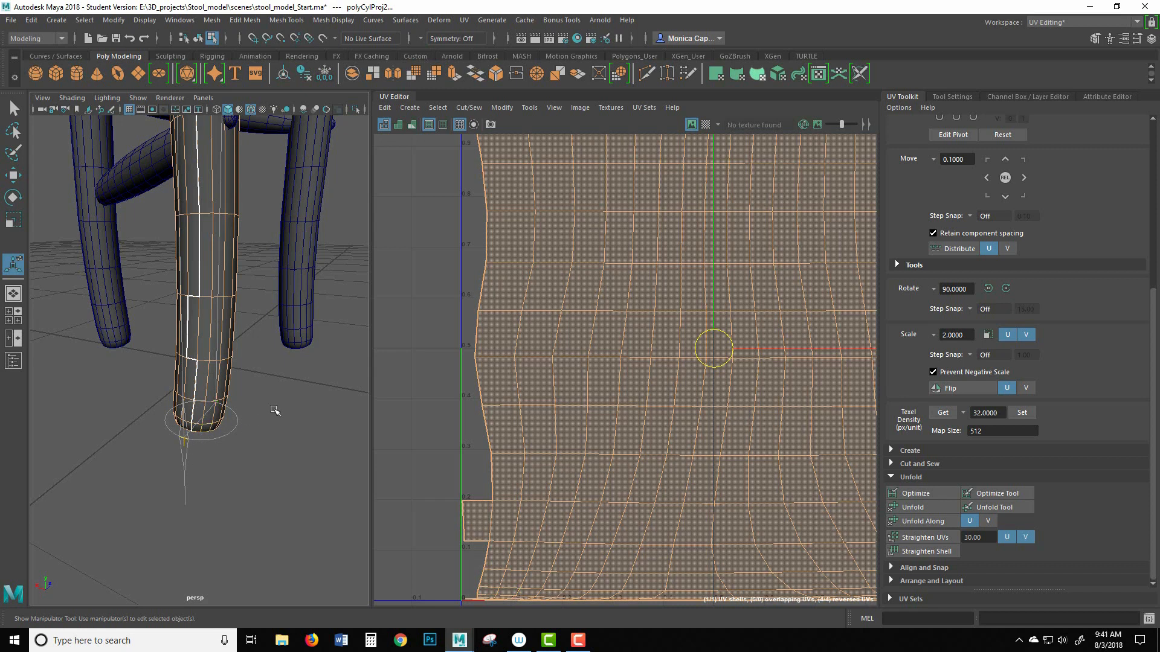
right_click_drag(275, 410, 200, 434, "alt")
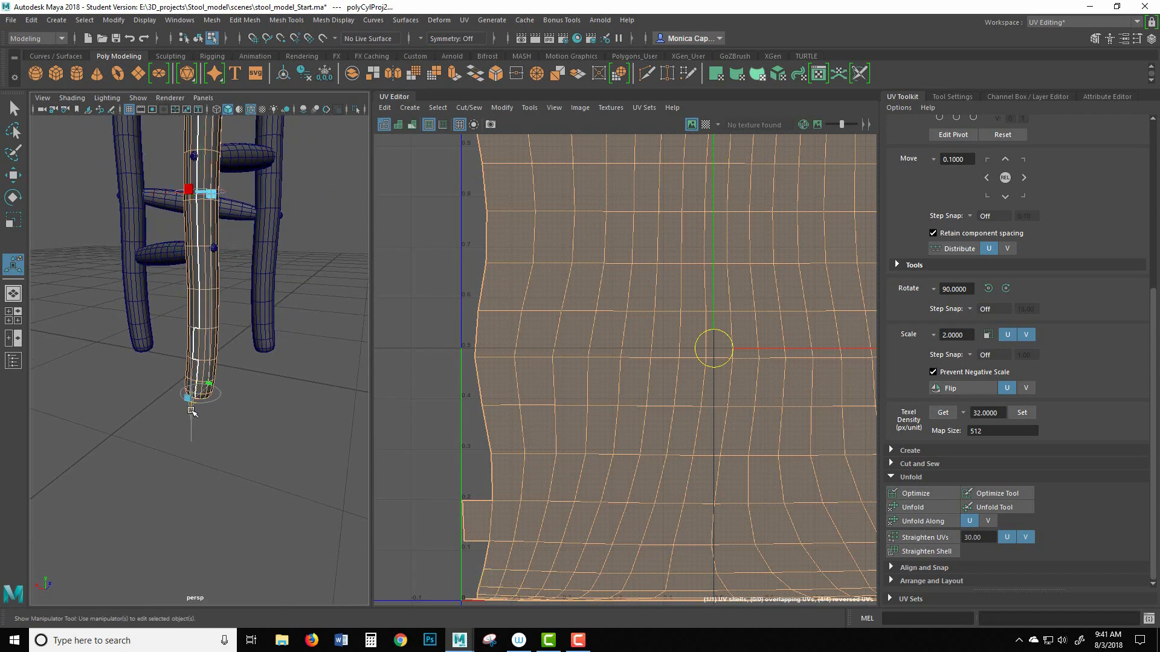
left_click(193, 417)
left_click(192, 413)
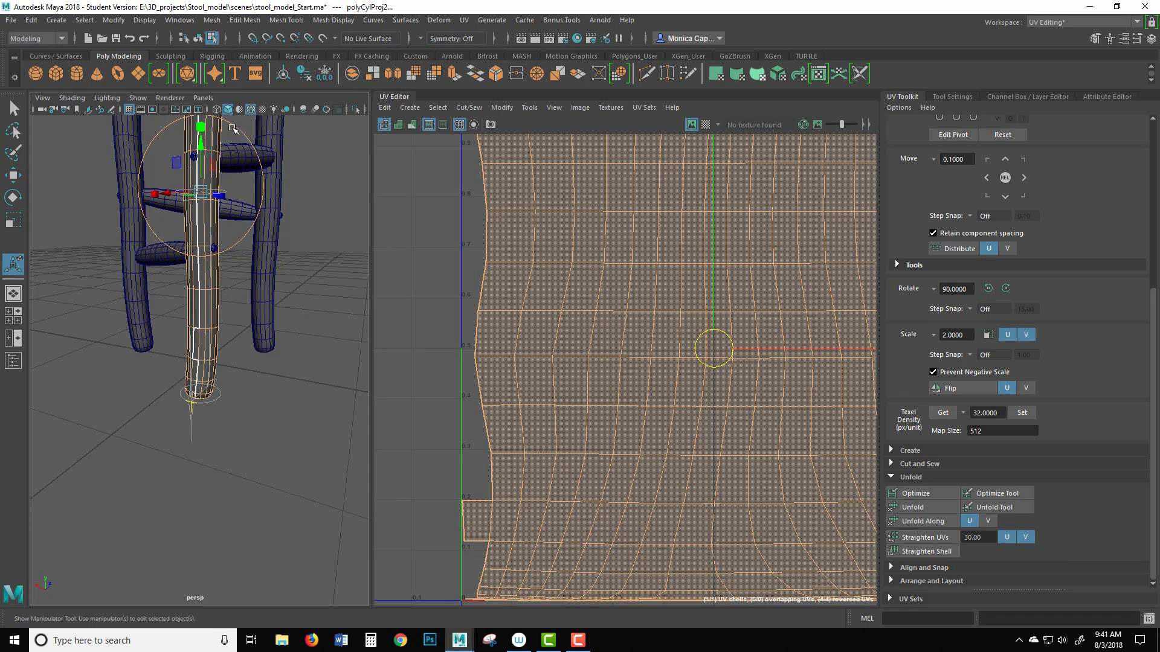
left_click_drag(244, 244, 241, 240)
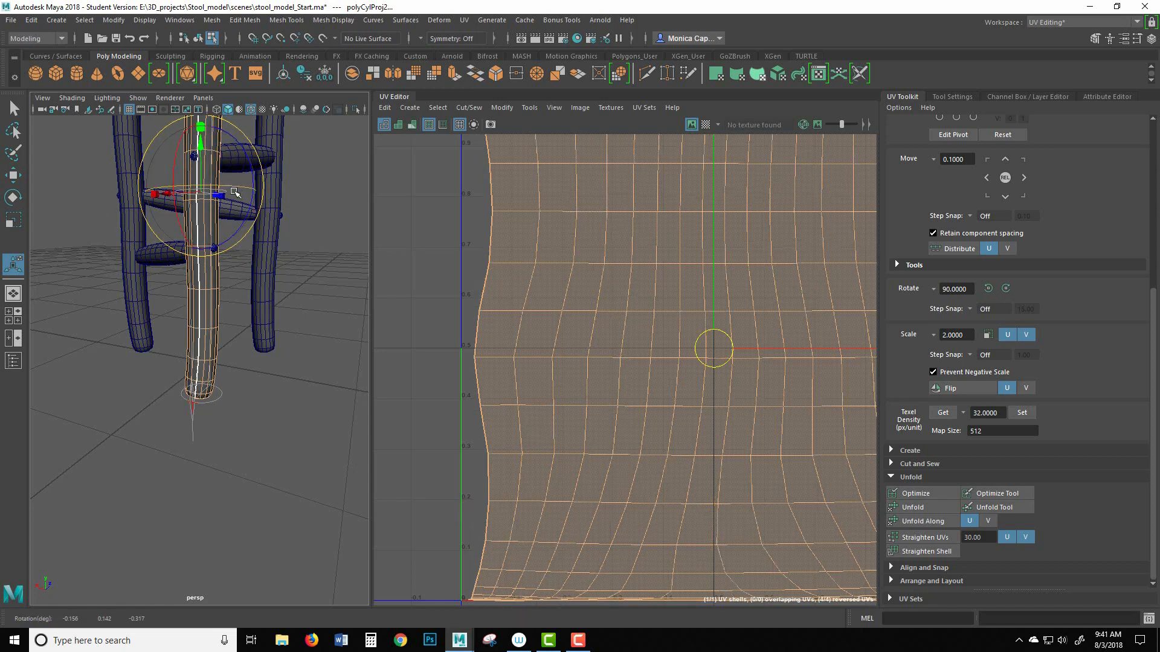
left_click_drag(249, 188, 271, 324)
Turn the checker map back on and check the pattern along the whole leg.
right_click_drag(804, 378, 398, 204, "alt")
left_click_drag(334, 290, 327, 370, "alt")
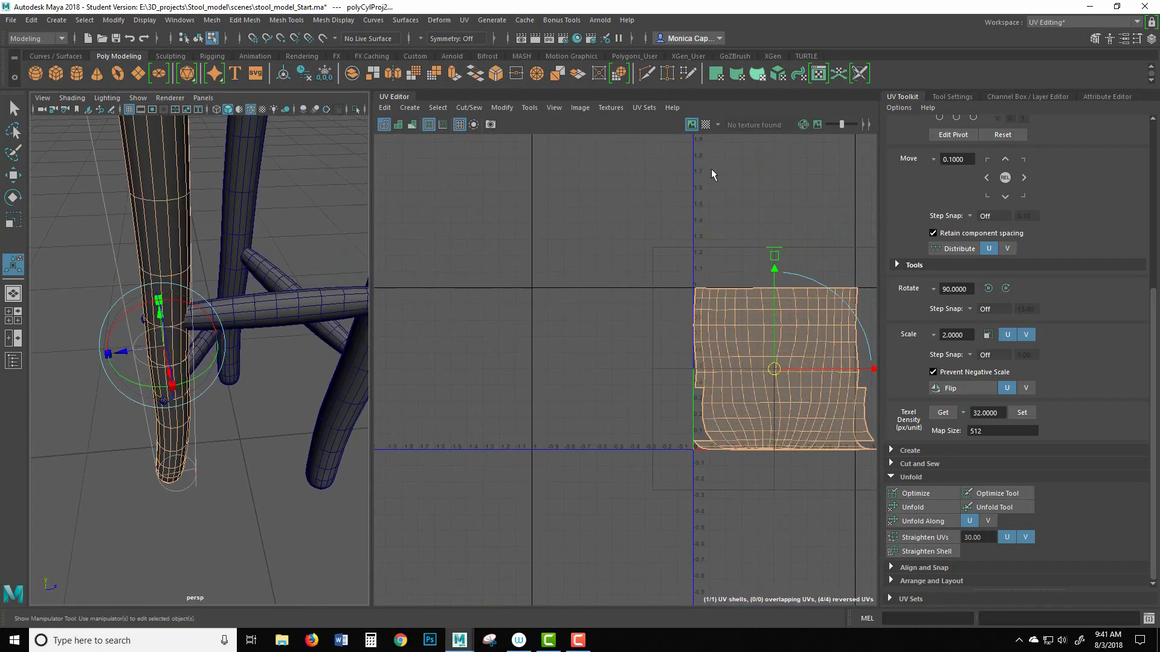
left_click(706, 125)
right_click_drag(332, 368, 314, 396, "alt")
mouse_move(314, 396)
left_mouse_down("alt")
mouse_move(305, 362)
mouse_move(301, 394)
left_mouse_up("alt")
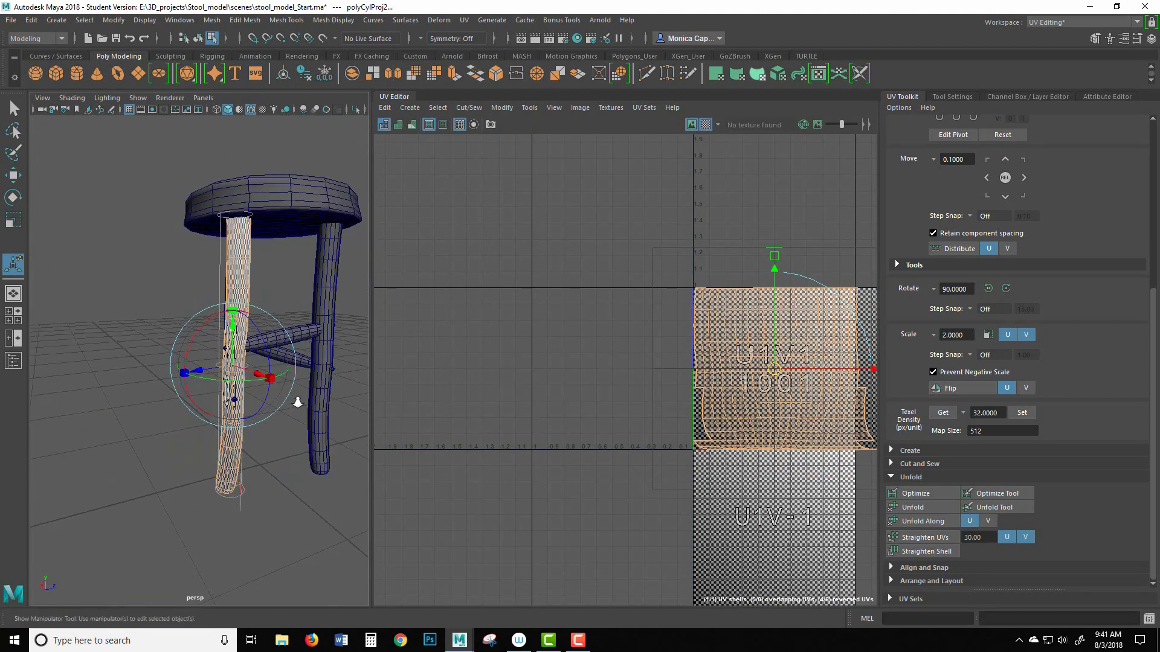
Scale the leg's cylindrical projection down in height until the stretched checkers become roughly square.
right_click_drag(300, 393, 379, 419, "alt")
middle_click_drag(301, 354, 213, 375, "alt")
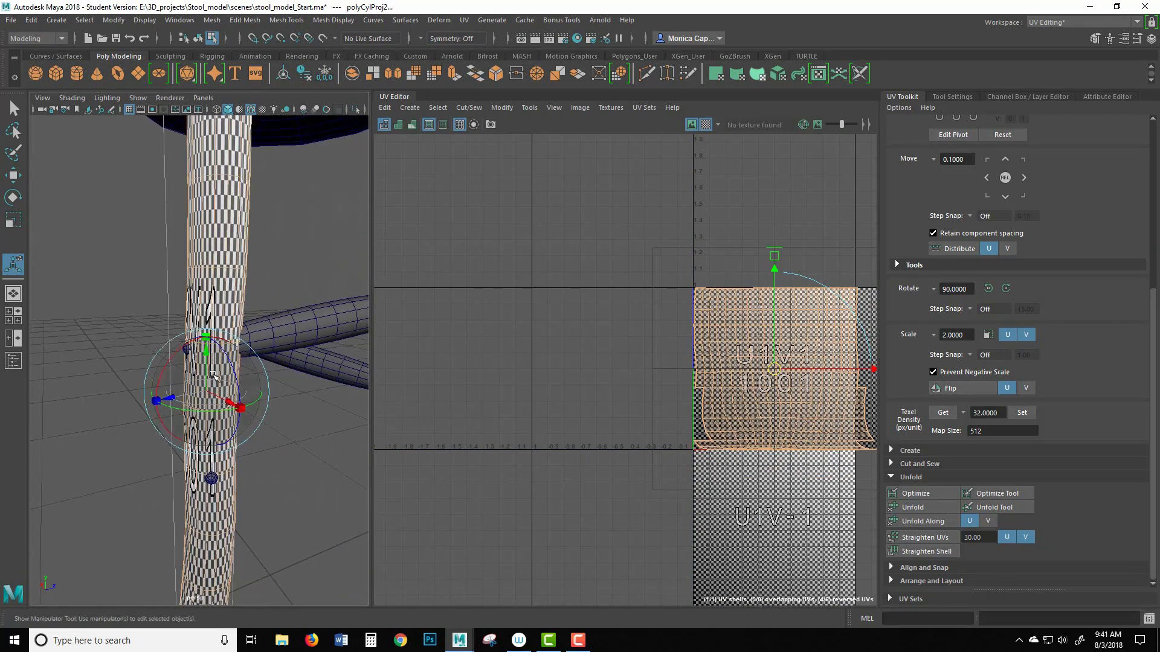
left_click_drag(211, 331, 207, 383)
right_click_drag(234, 358, 311, 378, "alt")
scroll(479, 226, "down", 8)
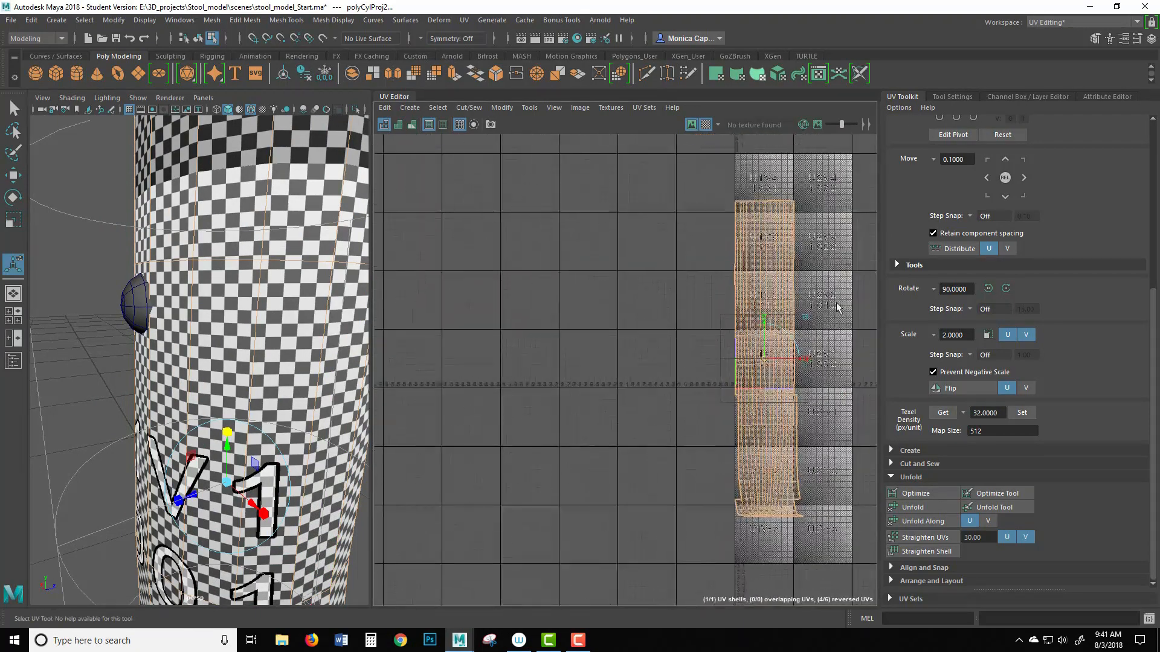
Finish the cylindrical projection, select the leg's entire UV shell and scale it down uniformly to less than half its size.
left_click_drag(762, 362, 728, 383)
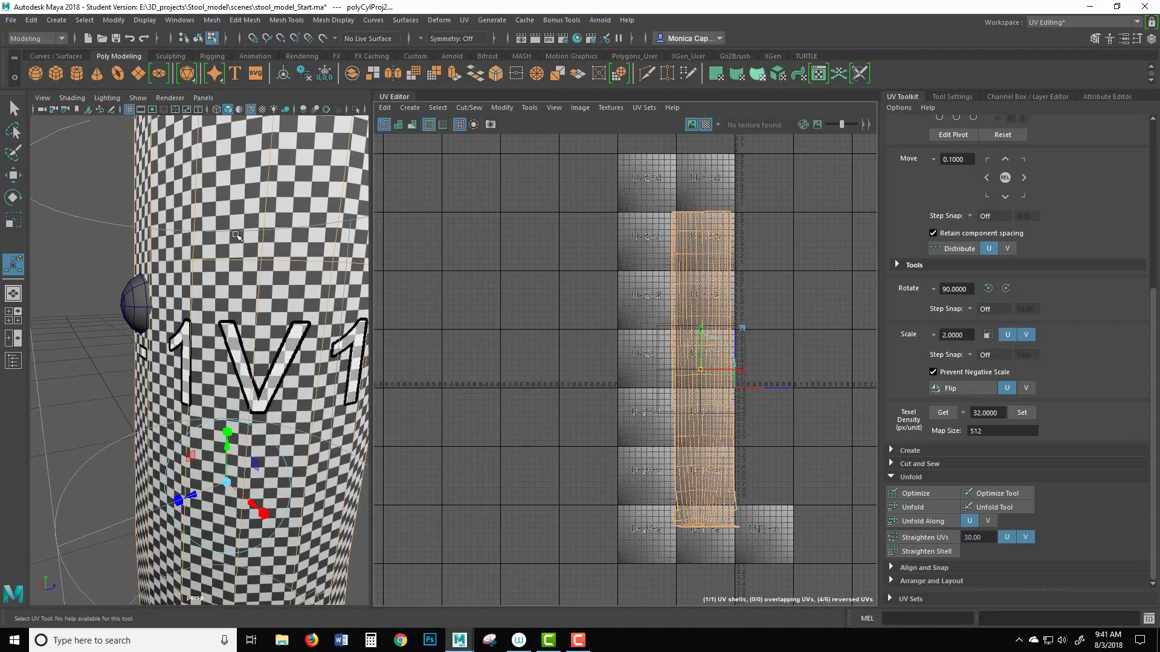
right_click_drag(236, 235, 310, 229)
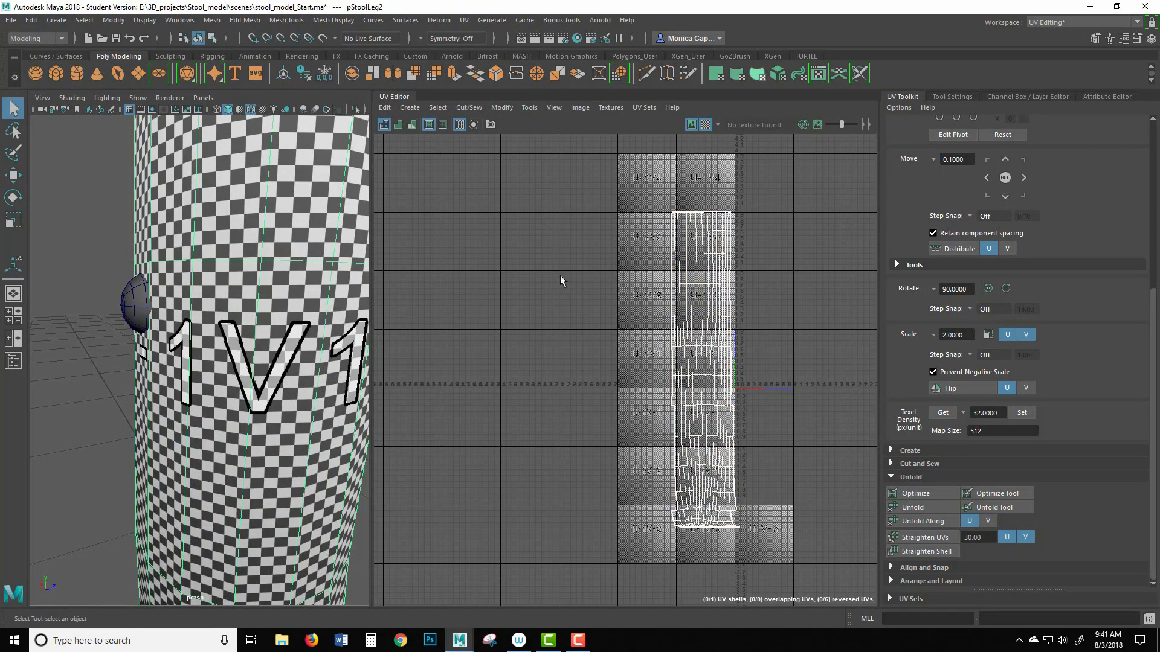
right_click_drag(683, 447, 704, 444)
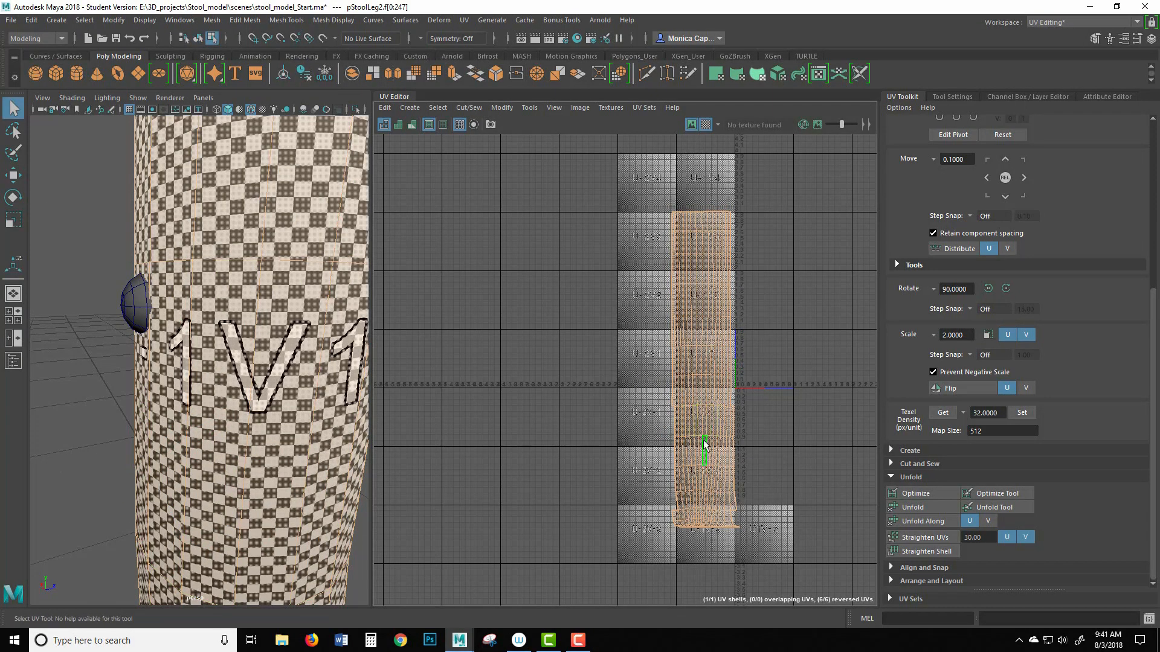
key("r")
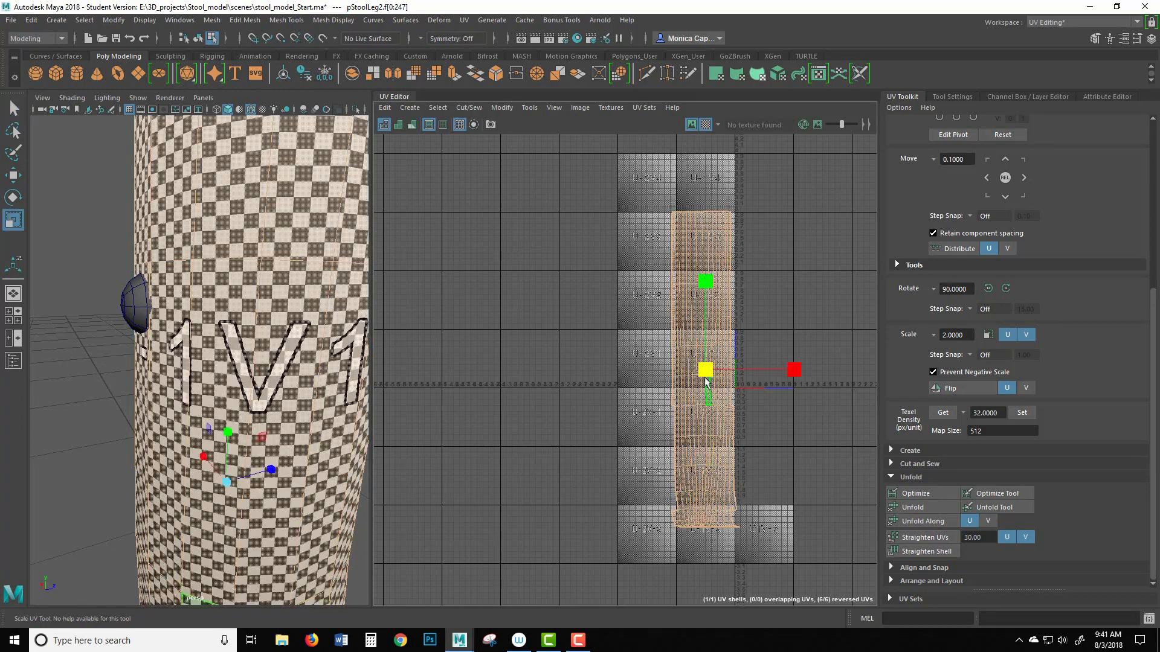
left_click_drag(705, 369, 658, 411)
Move the leg's UV shell down beside the vertical axis, check its checker pattern on the model, and deselect it.
key("w")
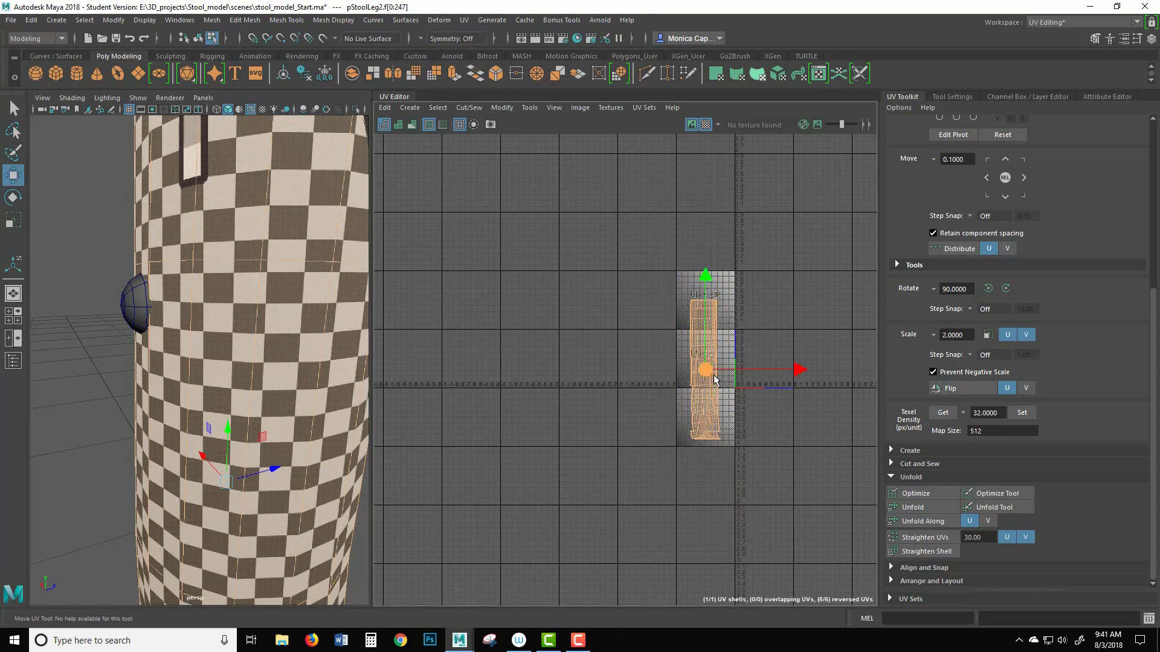
left_click_drag(701, 373, 700, 433)
key("f")
middle_click_drag(799, 302, 688, 280, "alt")
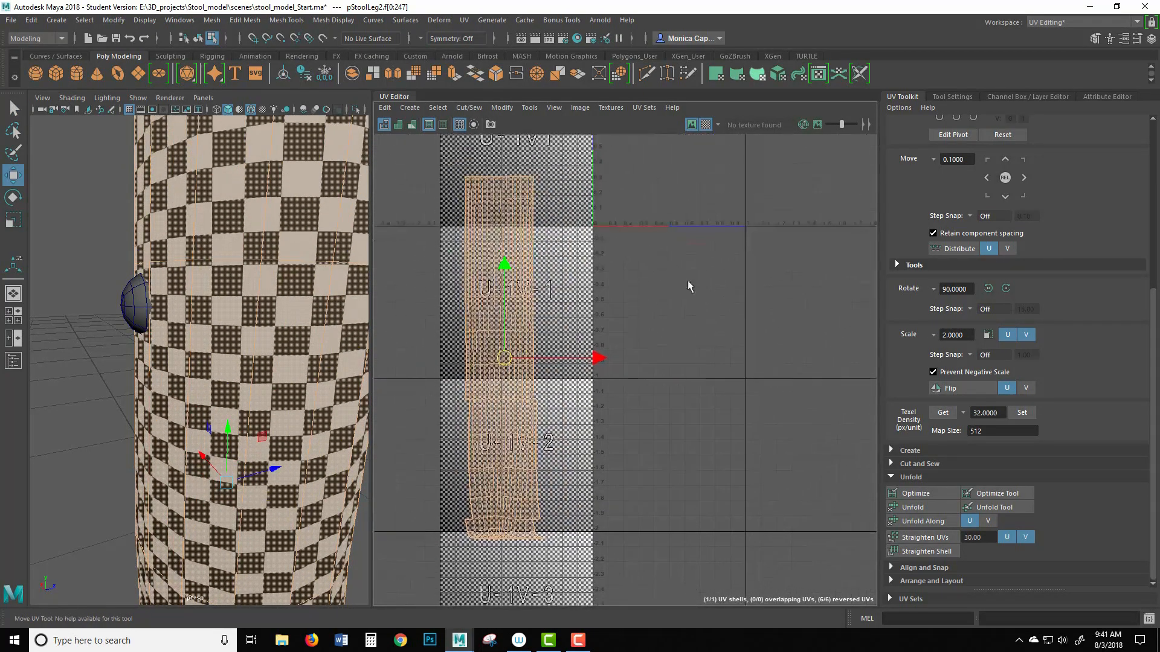
left_click_drag(199, 326, 201, 245, "alt")
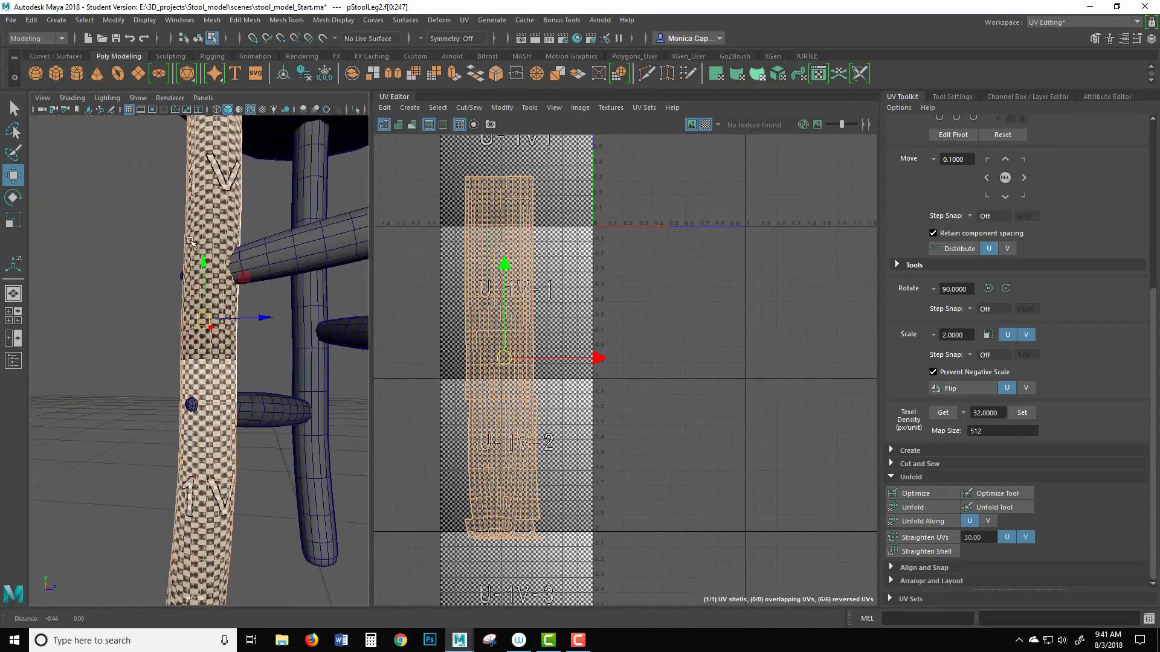
left_click_drag(526, 316, 554, 336)
key("F8")
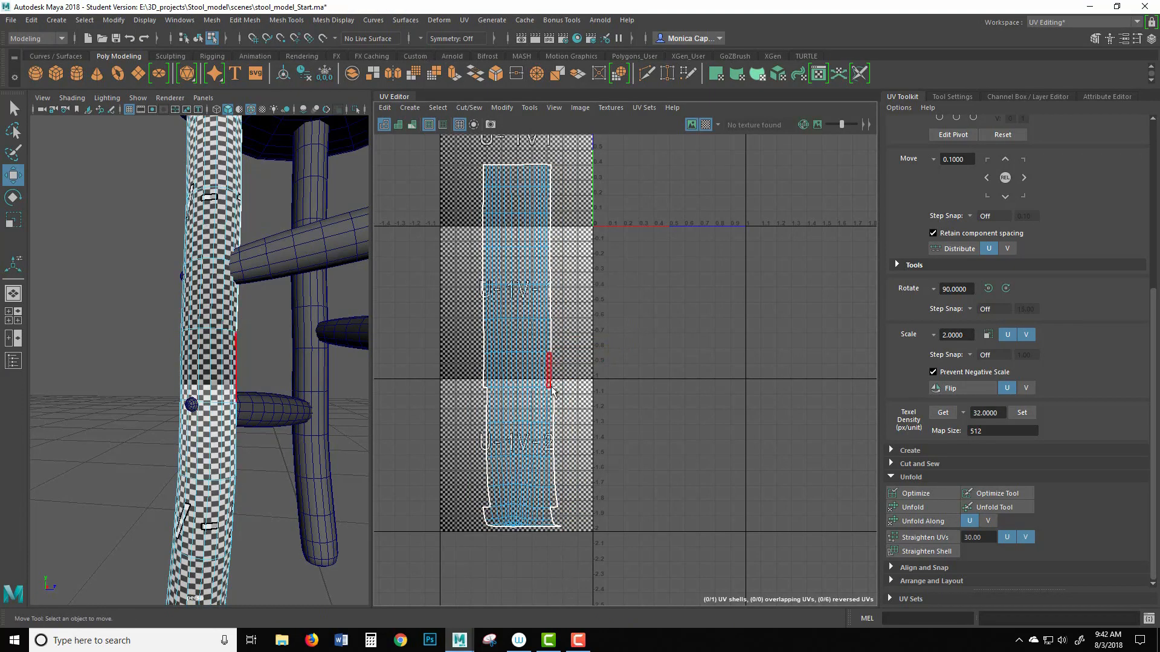
Turn off the checker map and examine the leg shell's stepped side borders and the matching seam on the model.
left_click(707, 125)
middle_click_drag(545, 367, 548, 355, "alt")
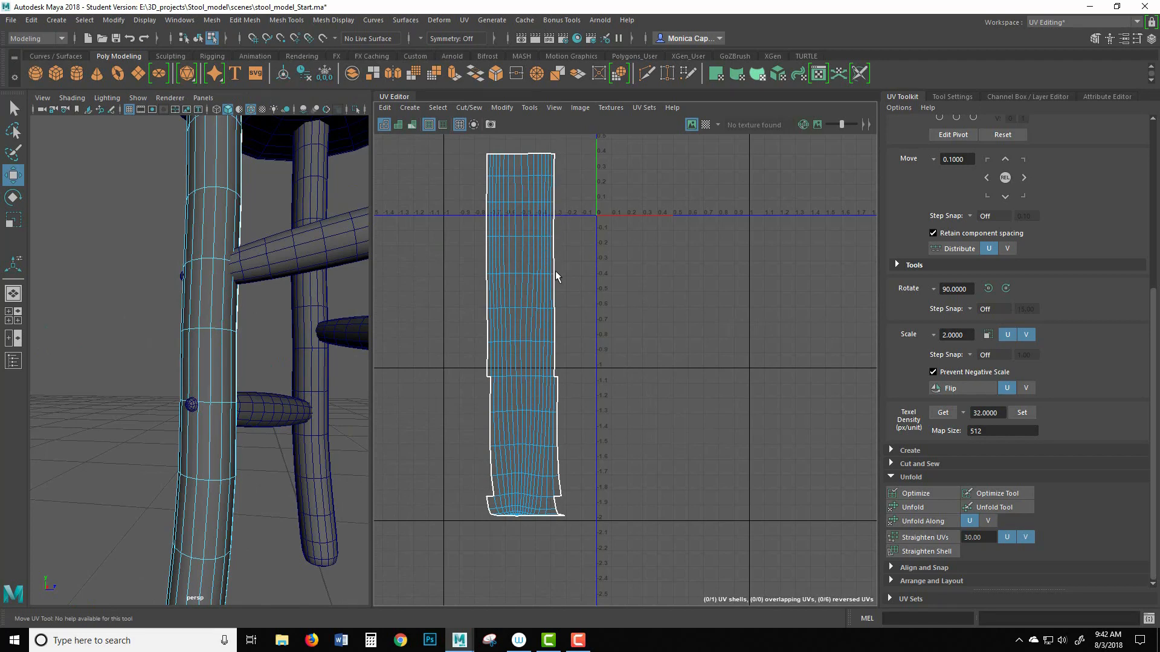
right_click_drag(563, 260, 737, 392, "alt")
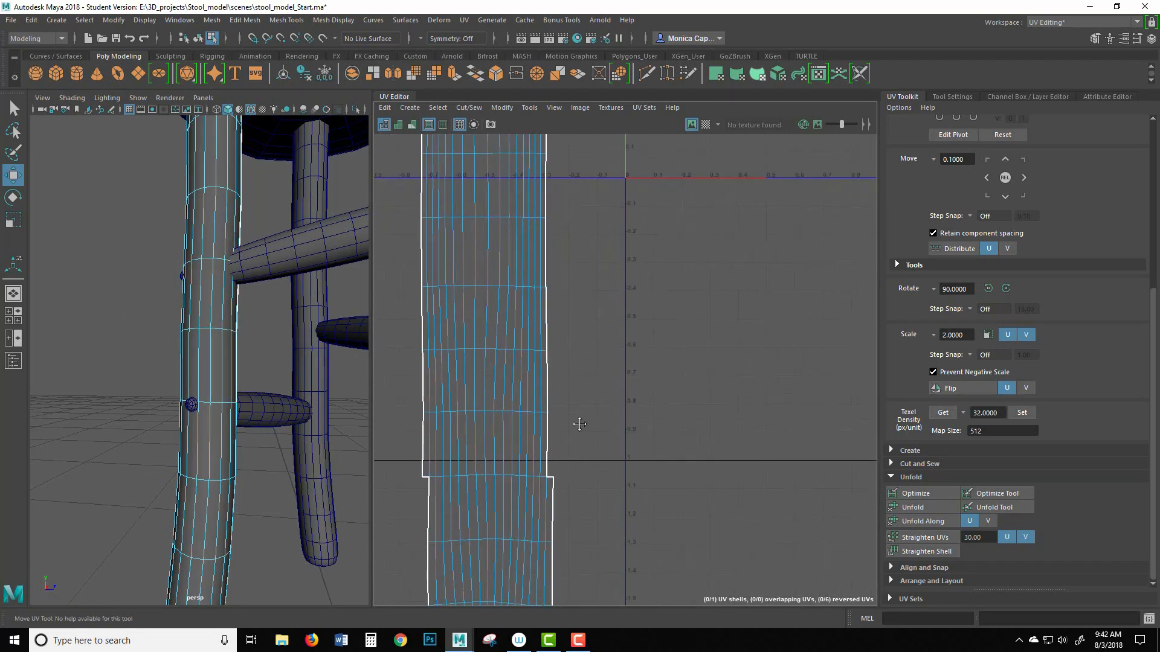
middle_click_drag(580, 425, 624, 255, "alt")
right_click_drag(618, 260, 678, 309, "alt")
middle_click_drag(622, 329, 642, 286, "alt")
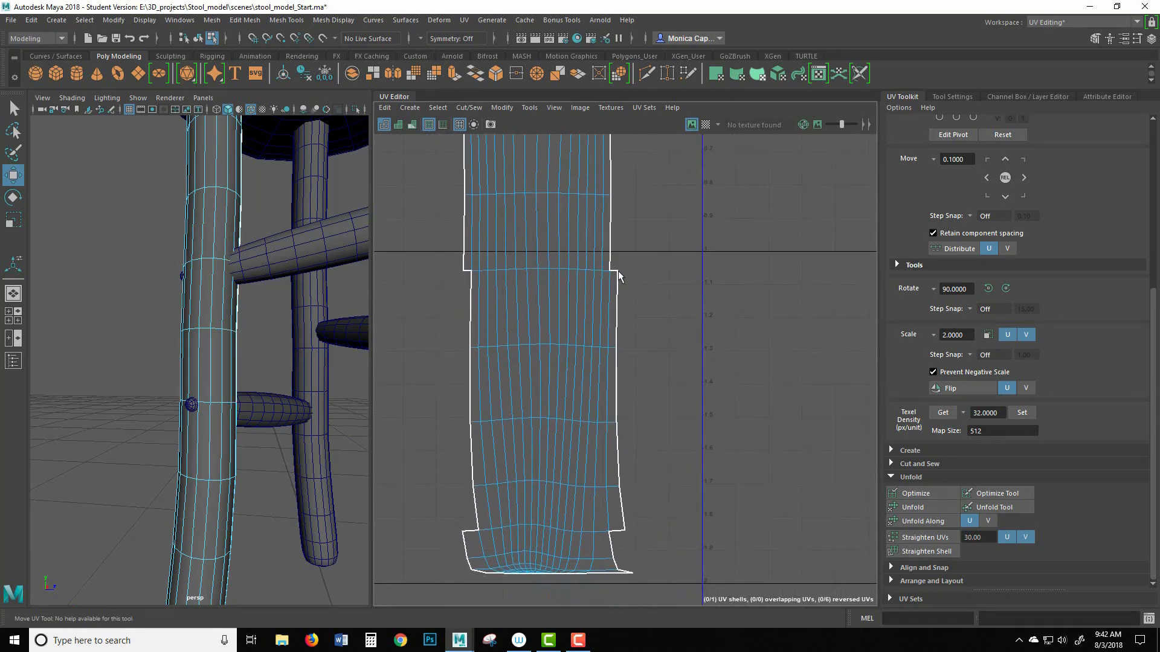
left_click_drag(339, 329, 228, 370, "alt")
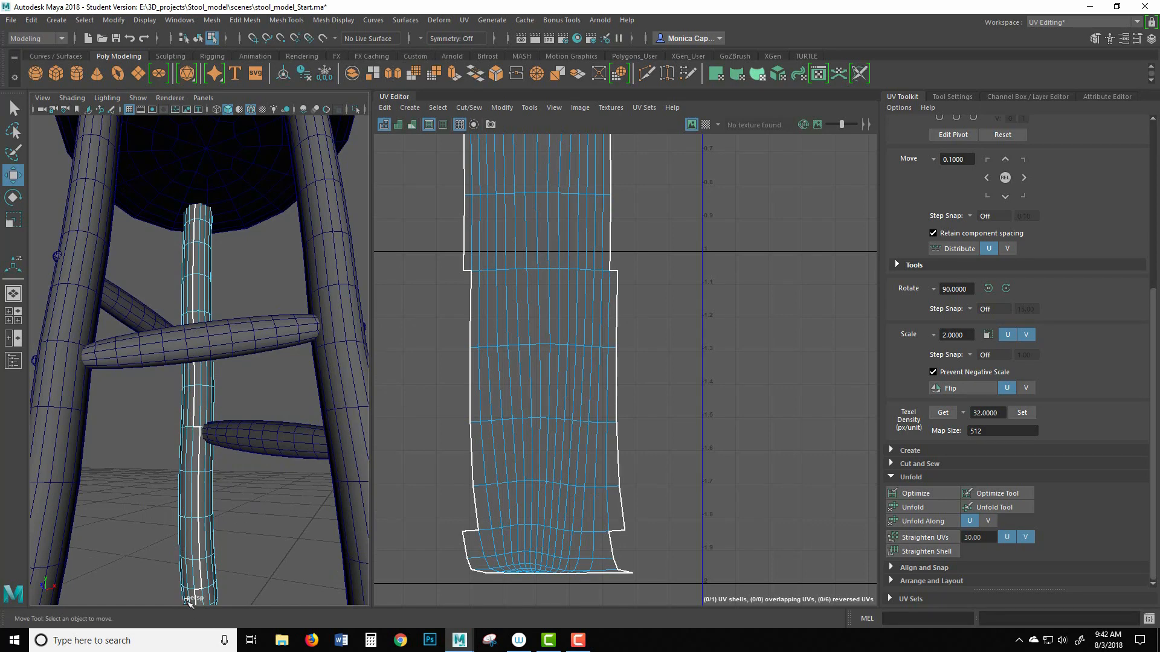
middle_click_drag(601, 416, 663, 388, "alt")
Select the four vertical edges beside the protruding strip on the leg shell's lower side and cut the UVs along them.
right_click_drag(581, 264, 582, 235)
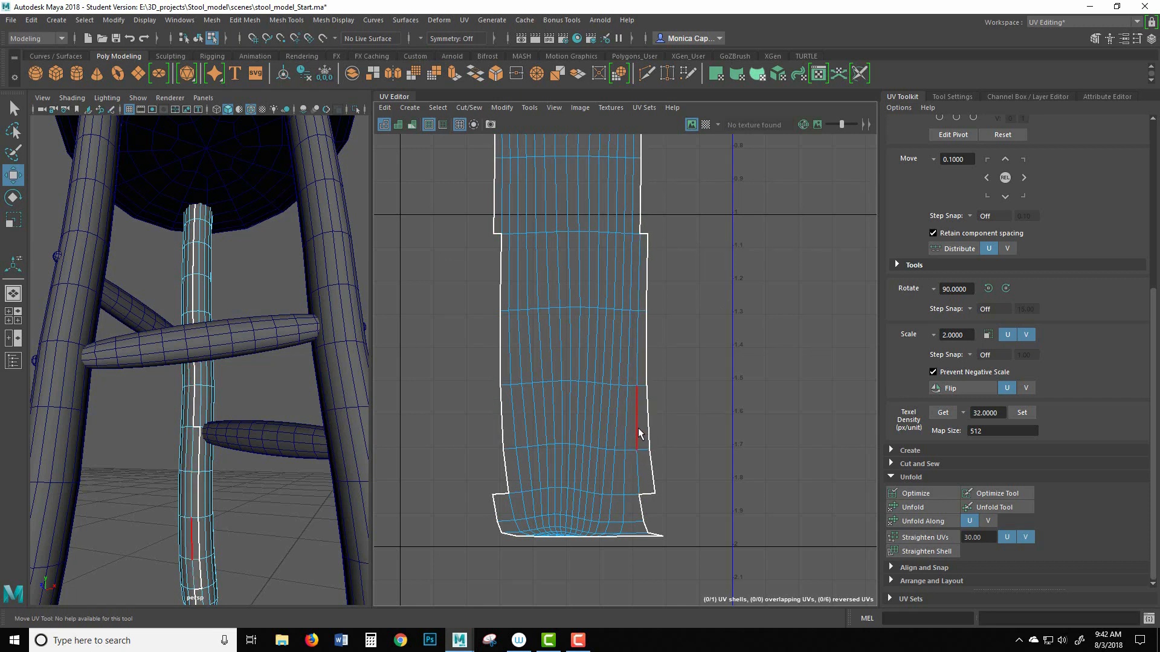
left_click(640, 467)
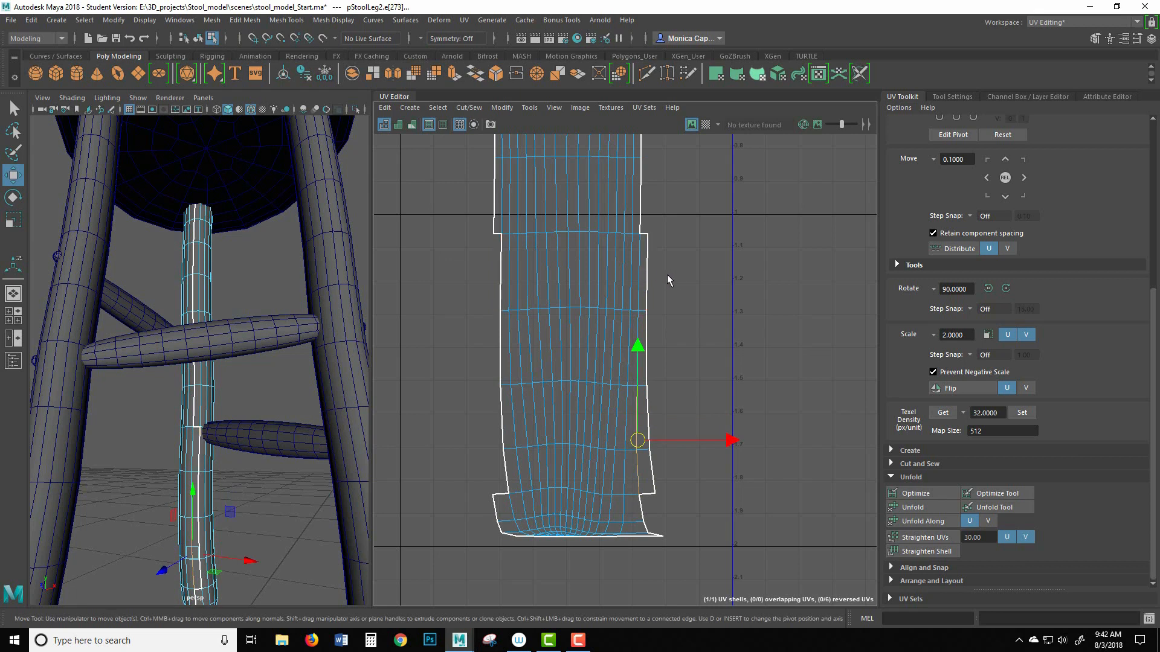
key("q")
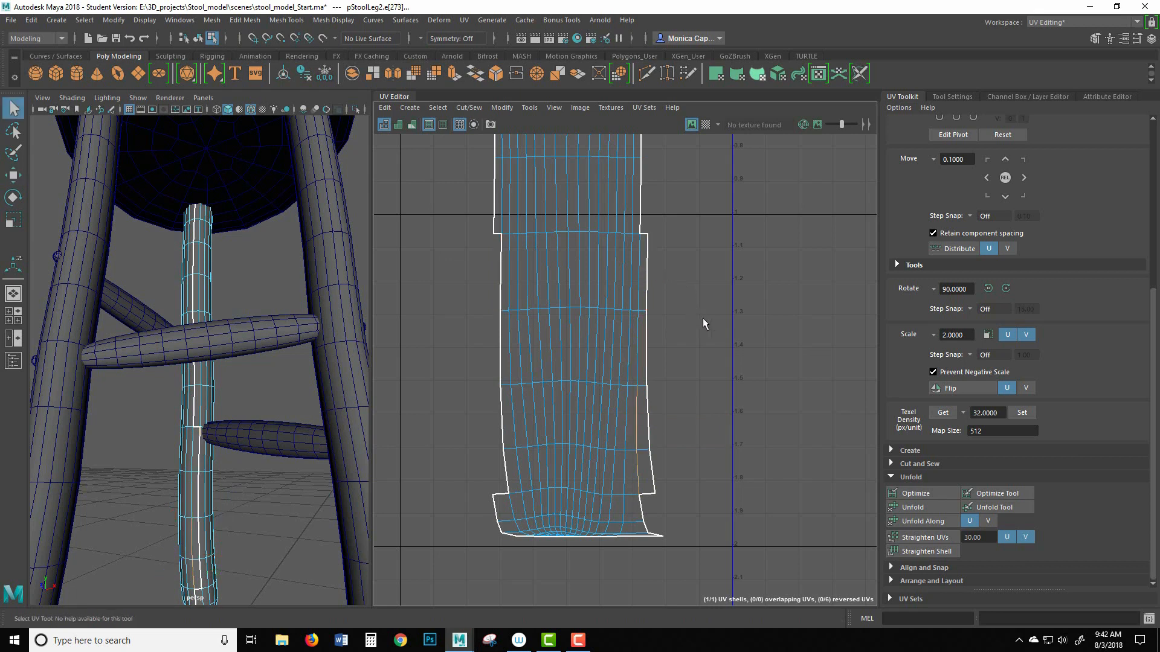
left_click(639, 305)
scroll(991, 253, "up", 5)
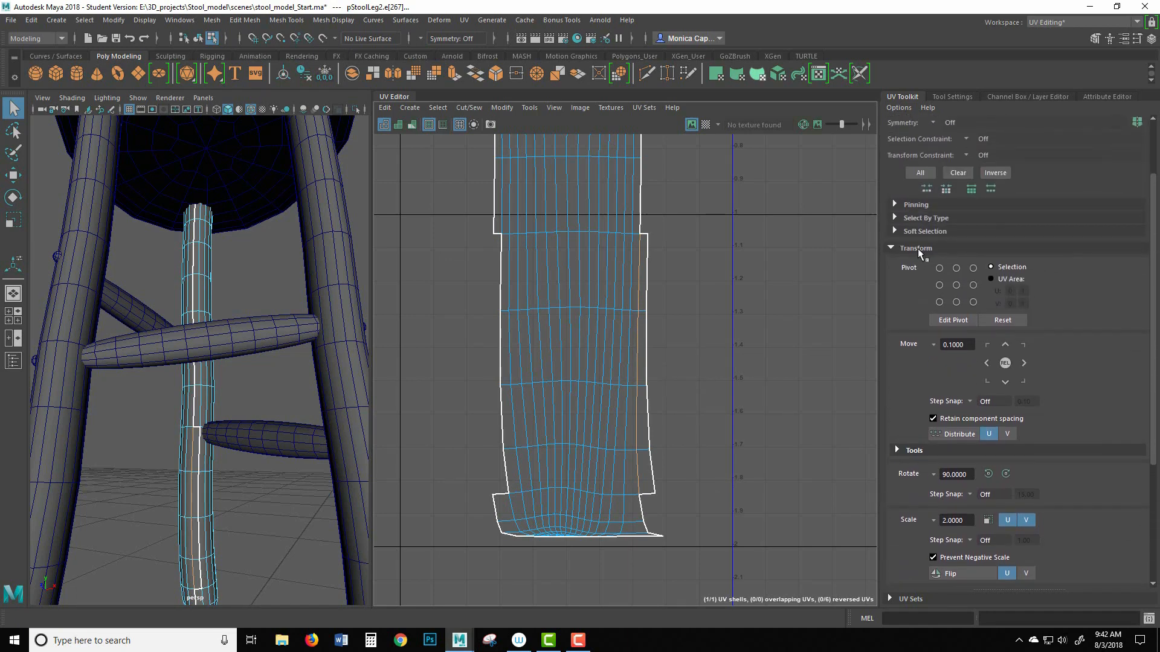
left_click(916, 248)
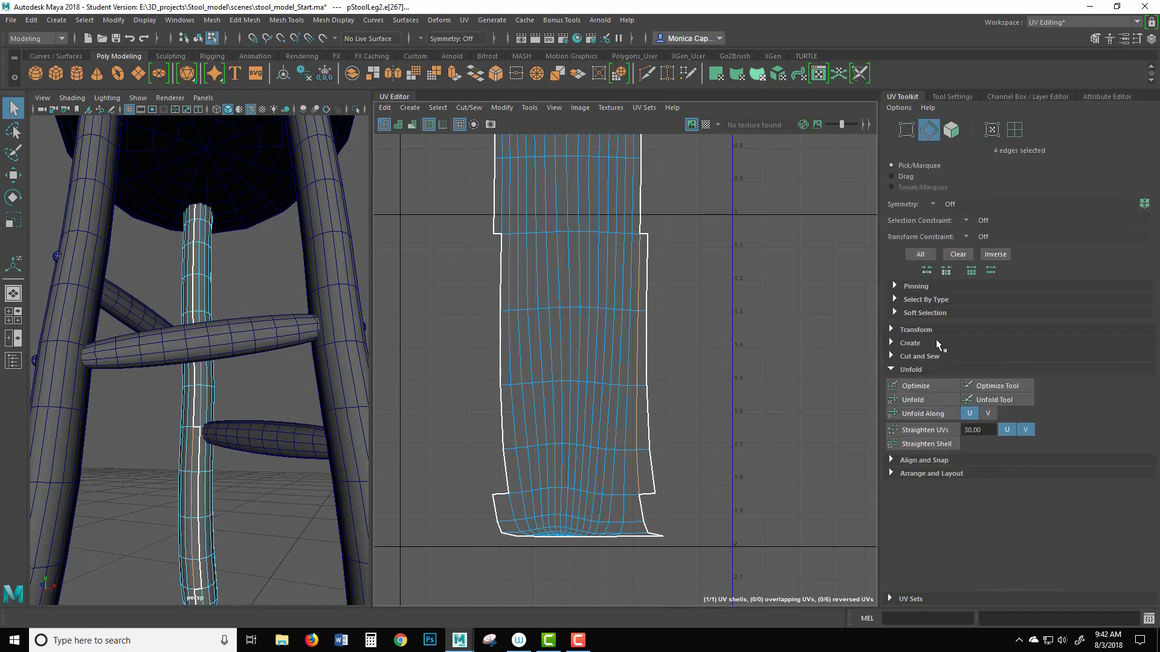
left_click(908, 358)
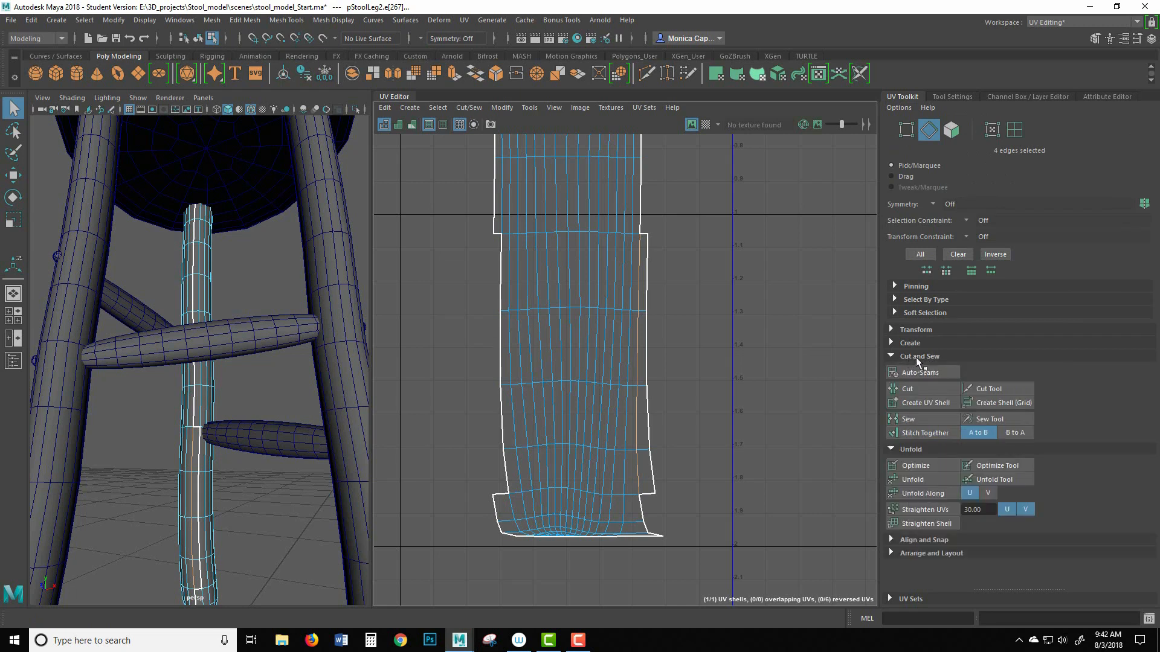
left_click(918, 390)
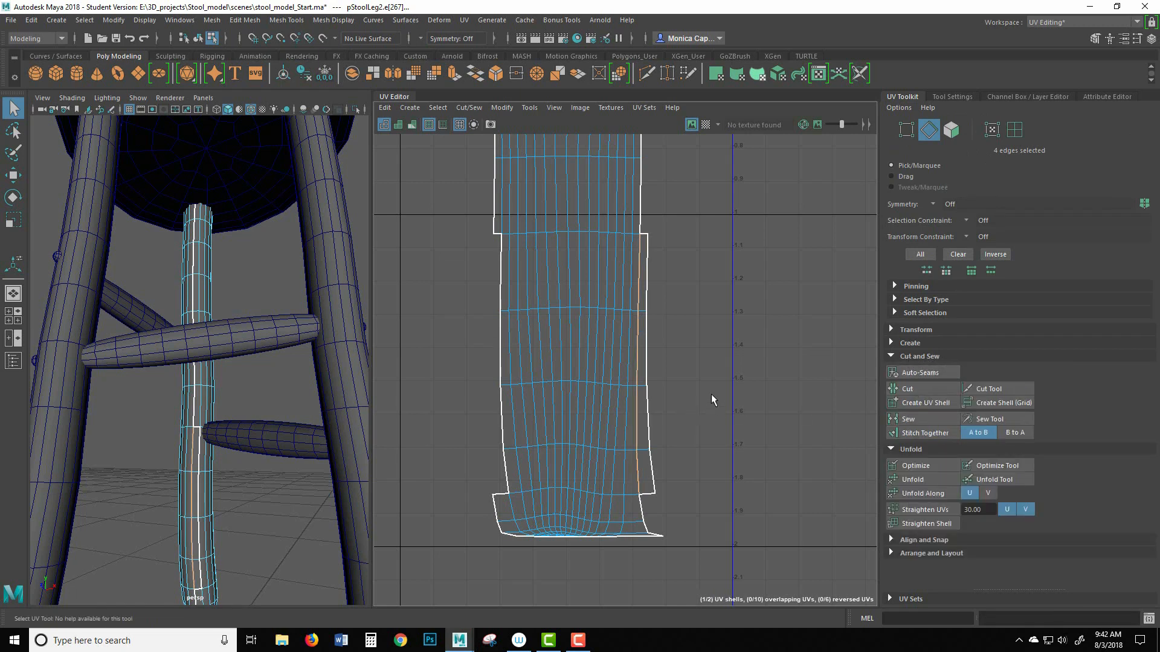
Select the four faces of the cut strip and move them sideways, clear of the main leg shell.
left_click(689, 338)
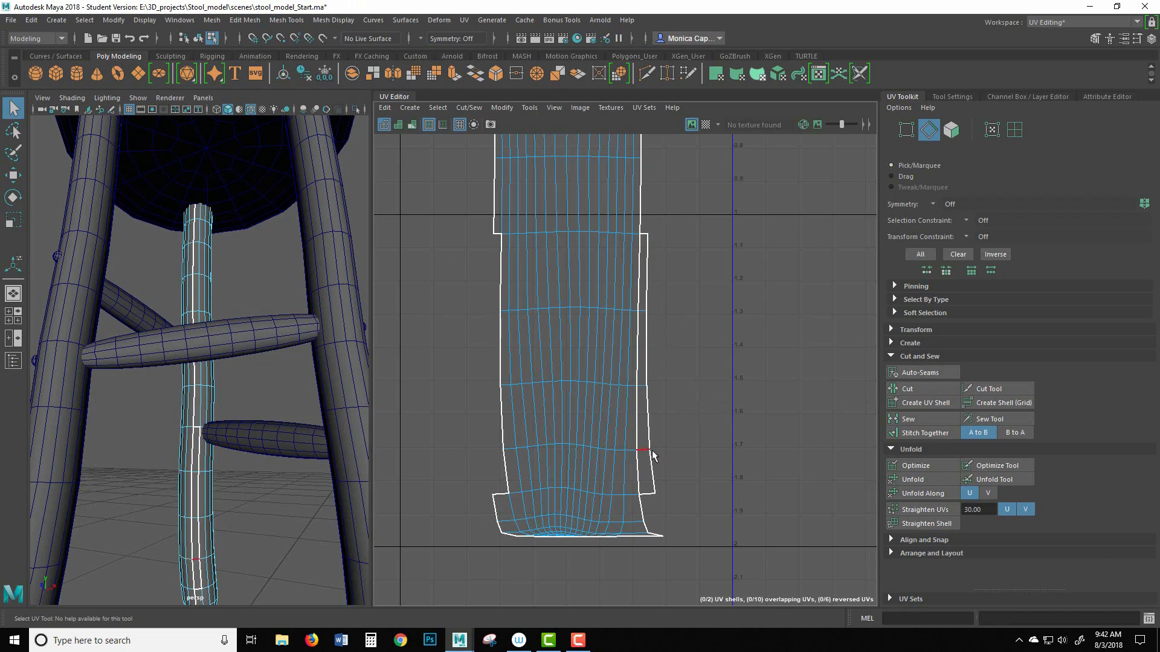
right_click_drag(646, 488, 647, 482)
double_click(648, 480)
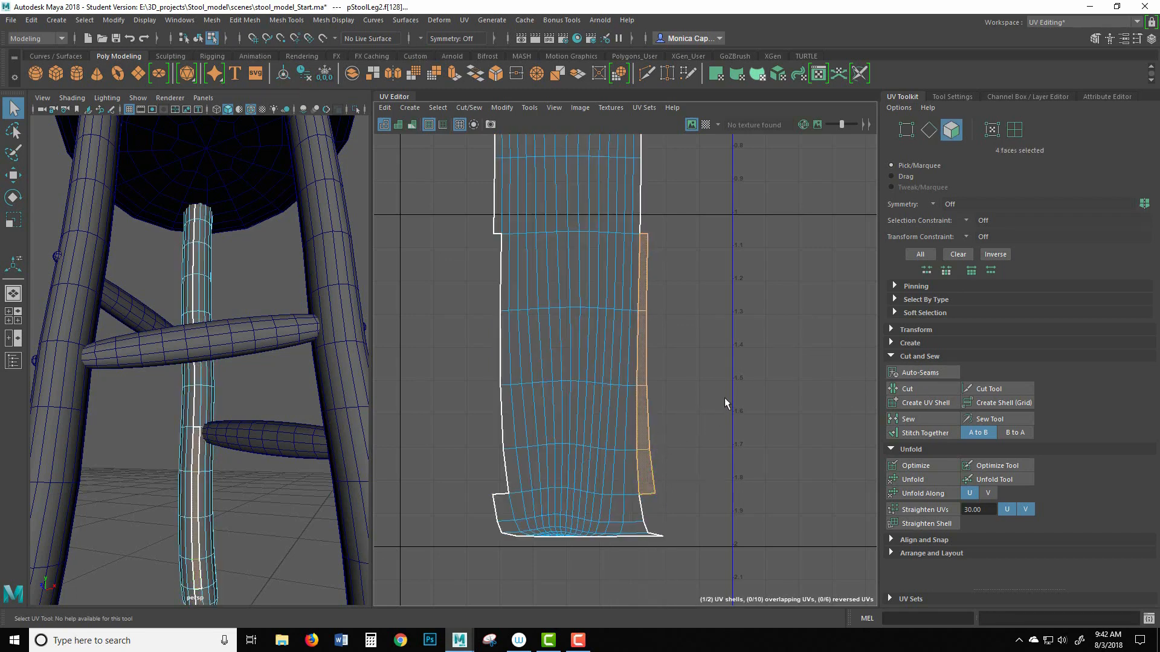
key("w")
left_click_drag(736, 363, 758, 362)
left_click(756, 502)
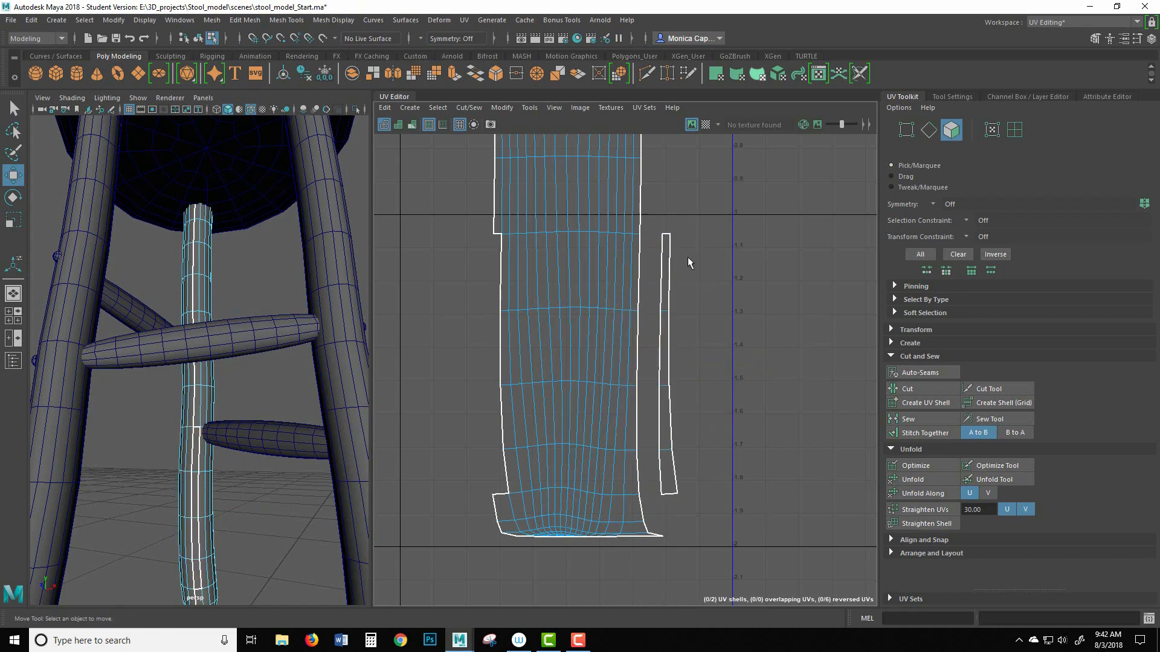
double_click(671, 349)
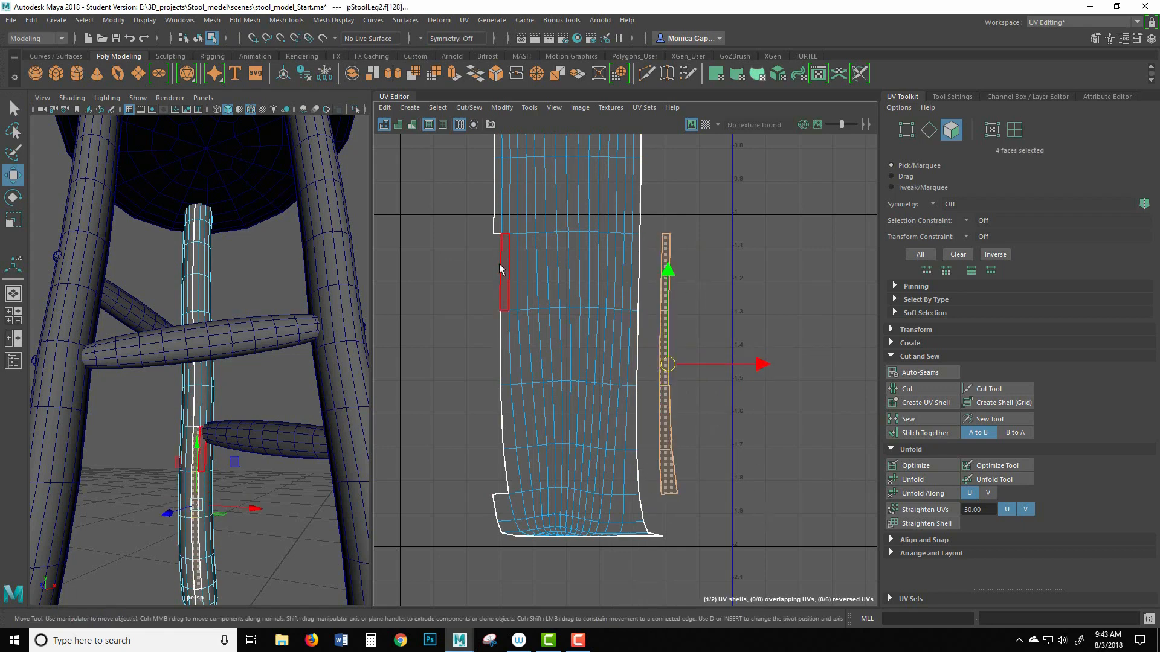
mouse_move(763, 367)
left_mouse_down()
mouse_move(589, 364)
mouse_move(763, 365)
left_mouse_up()
left_click(684, 245)
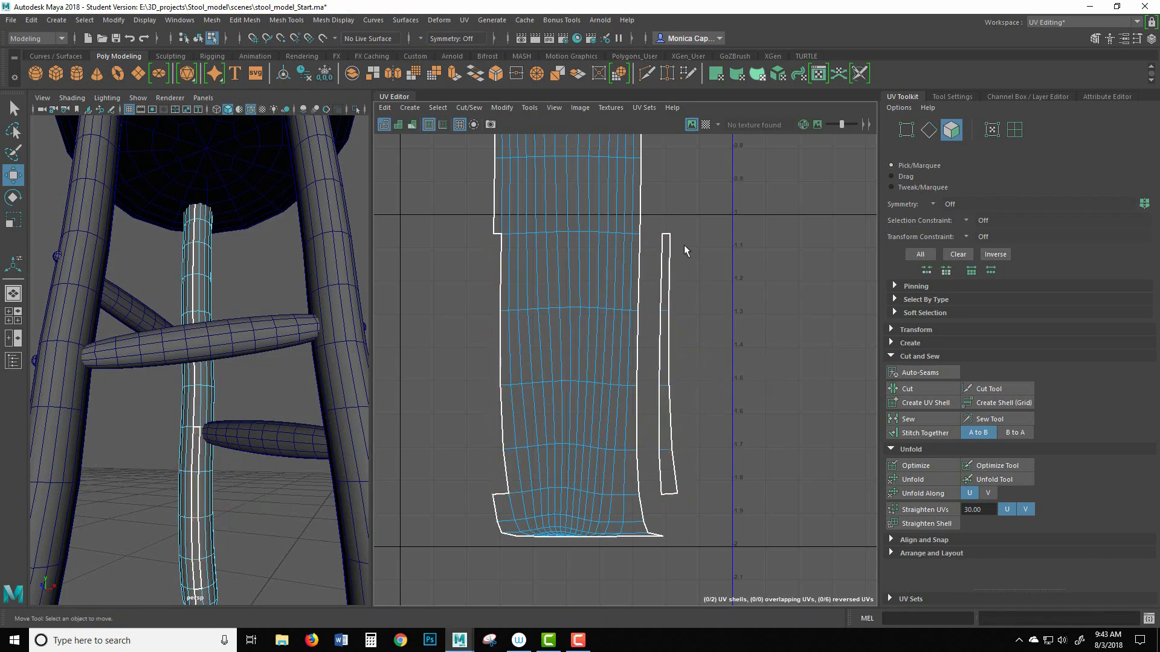
Select the detached strip's outer and end edges and stitch it onto the opposite side of the leg shell with A to B.
right_click_drag(668, 258, 687, 270)
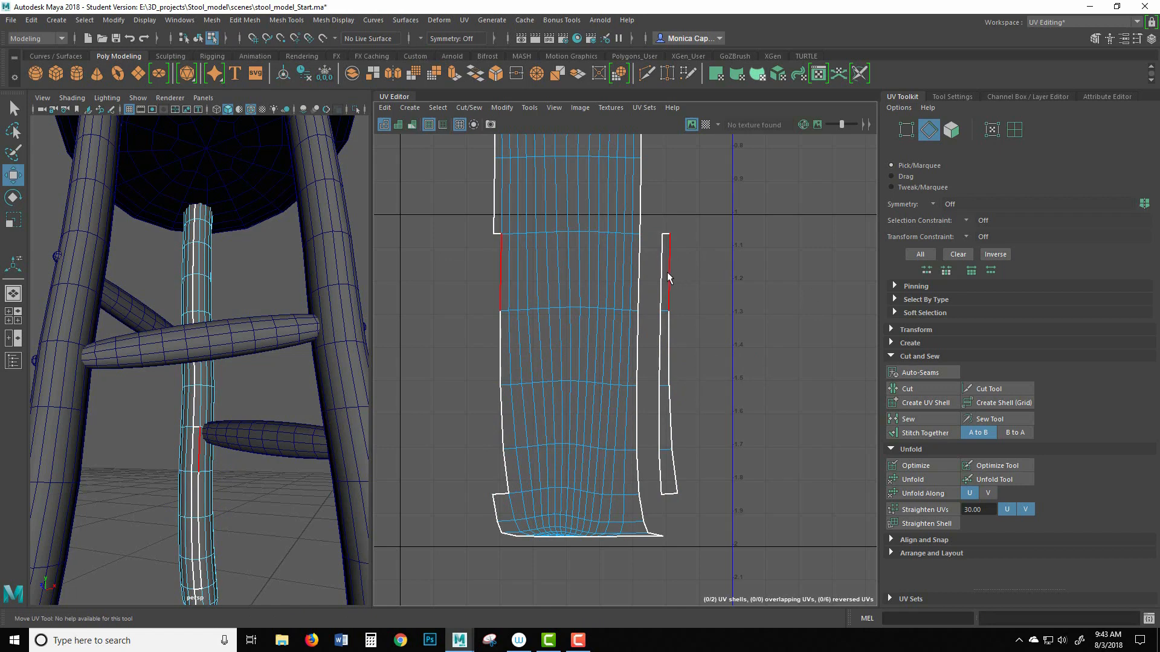
left_click(668, 277)
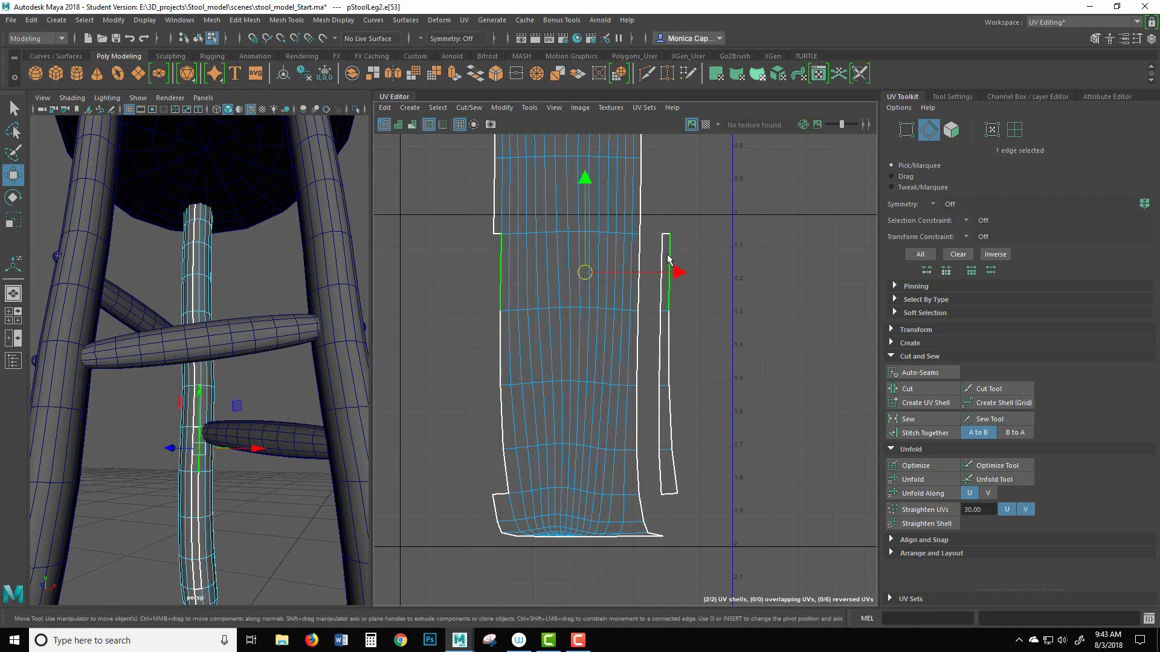
left_click(660, 329, "shift")
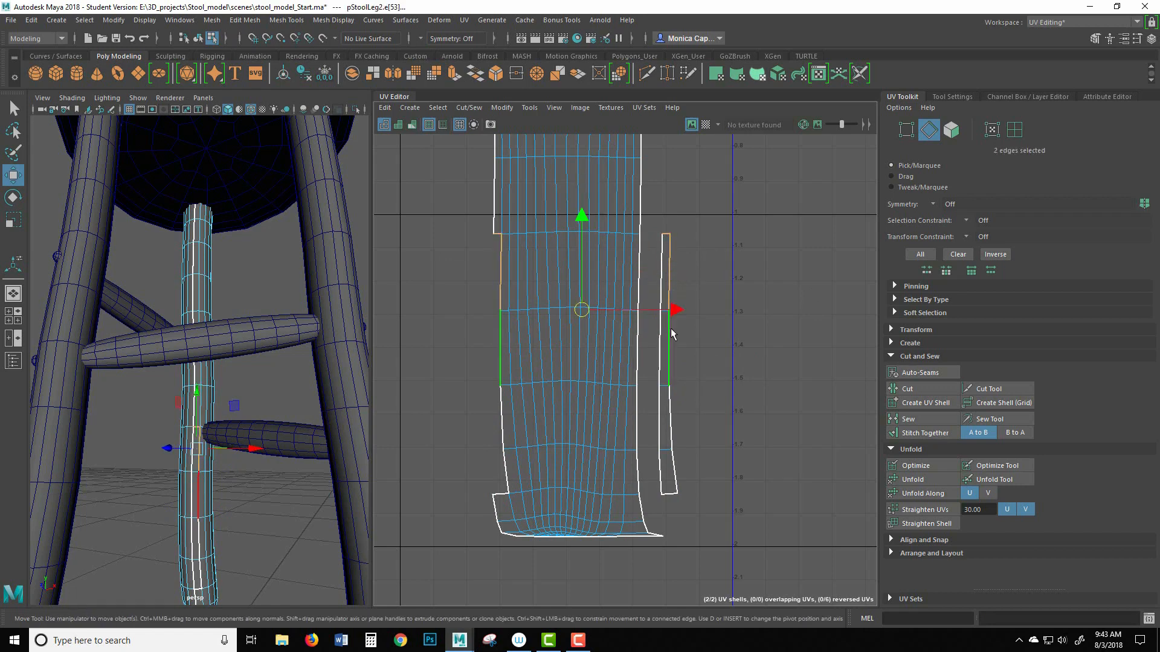
left_click(672, 415, "shift")
left_click(689, 491, "shift")
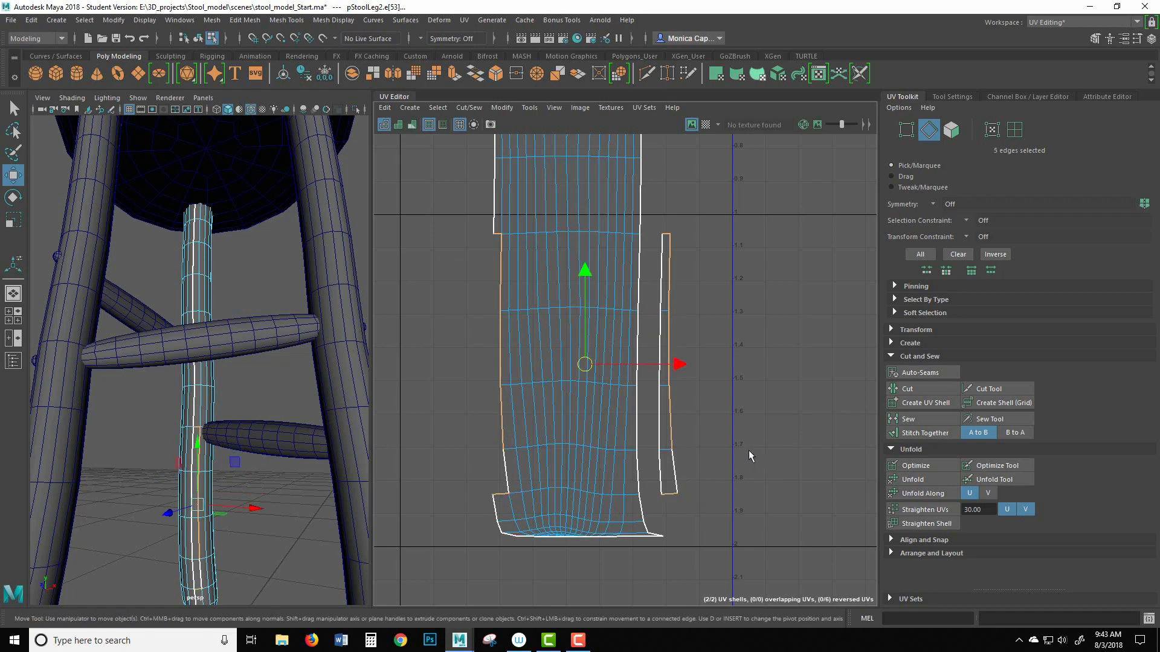
left_click(675, 473, "shift")
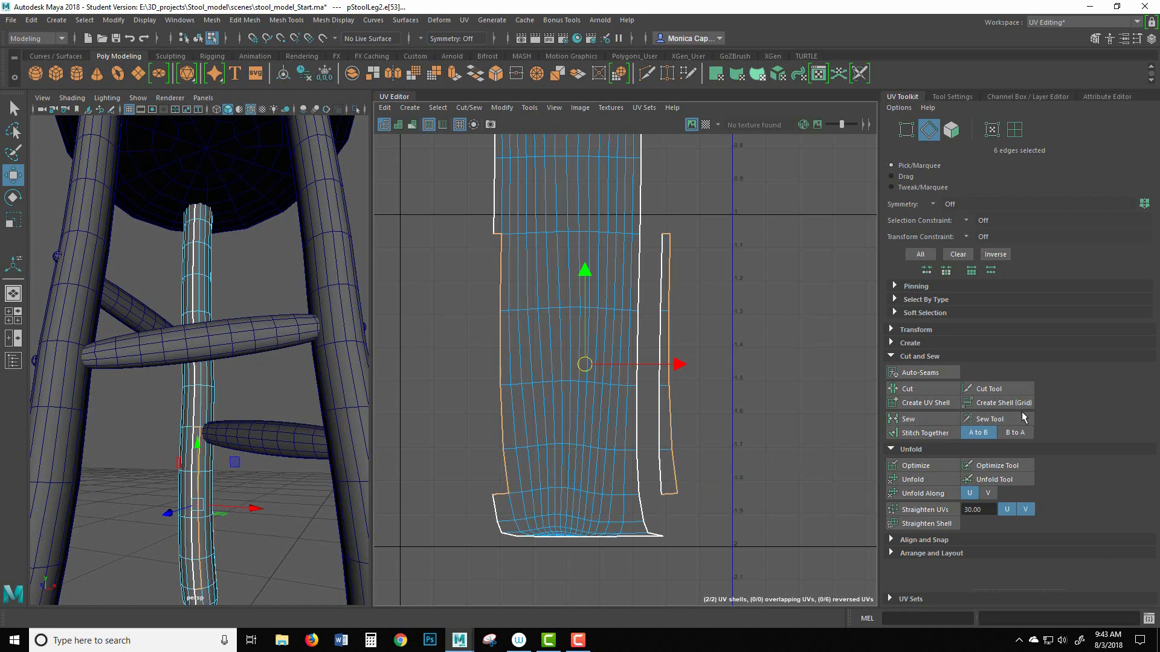
left_click(909, 433)
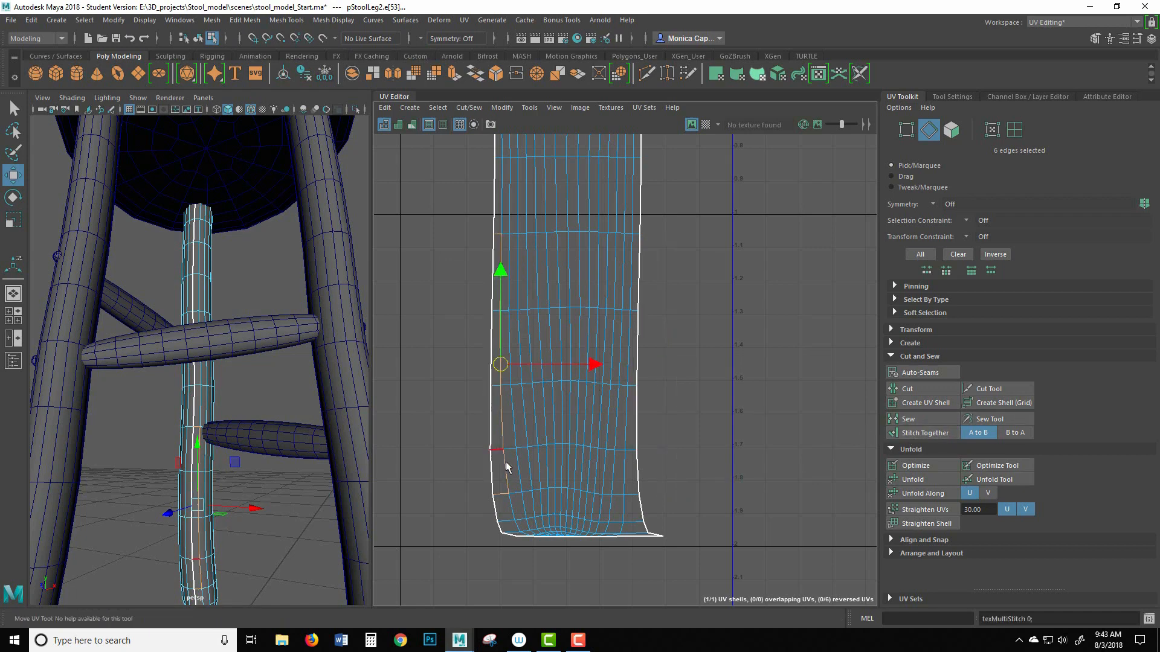
left_click(744, 351)
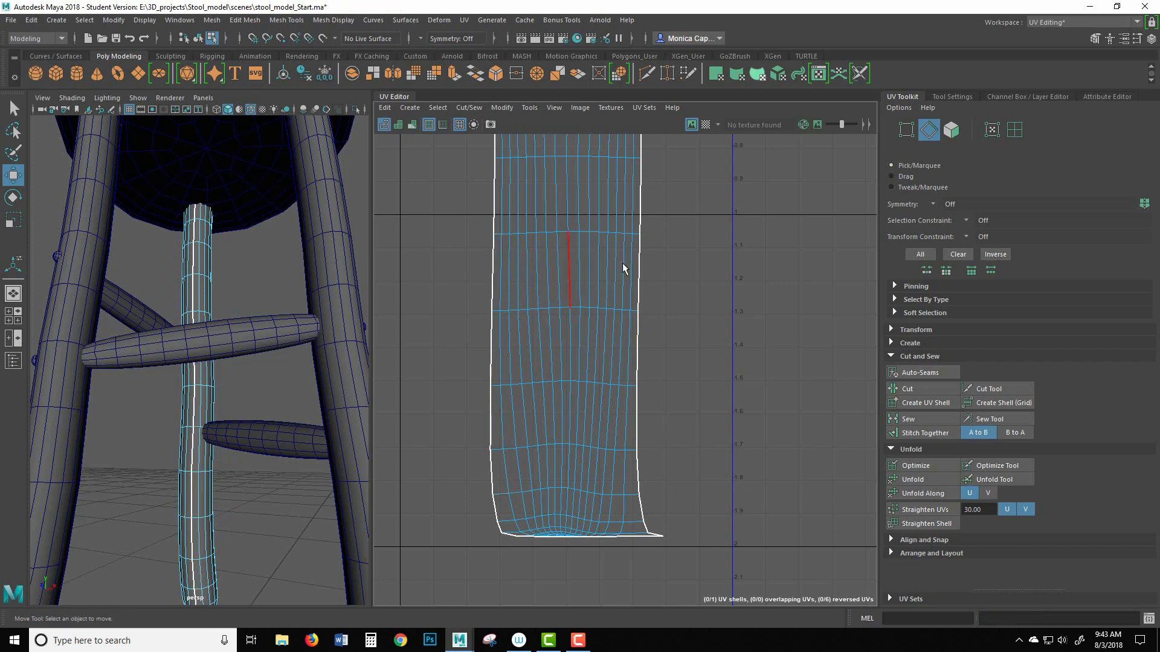
Inspect the straightened leg shell down to its foot, select all of its faces and unfold it.
scroll(657, 350, "down", 4)
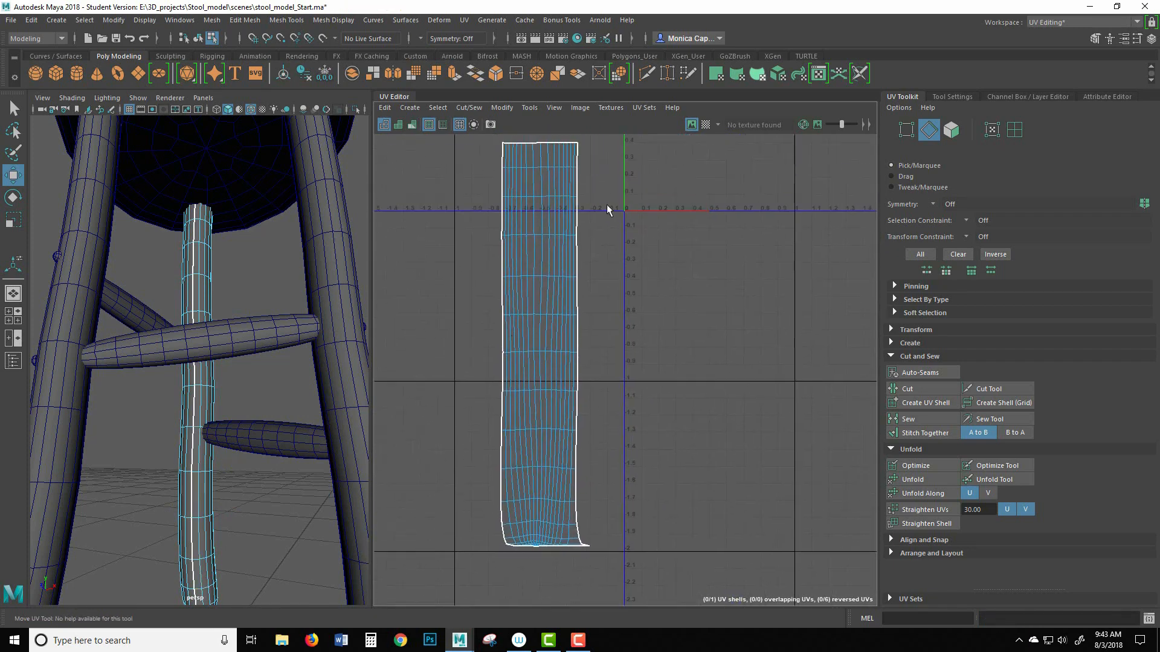
middle_click_drag(563, 445, 624, 345, "alt")
right_click_drag(631, 342, 852, 425, "alt")
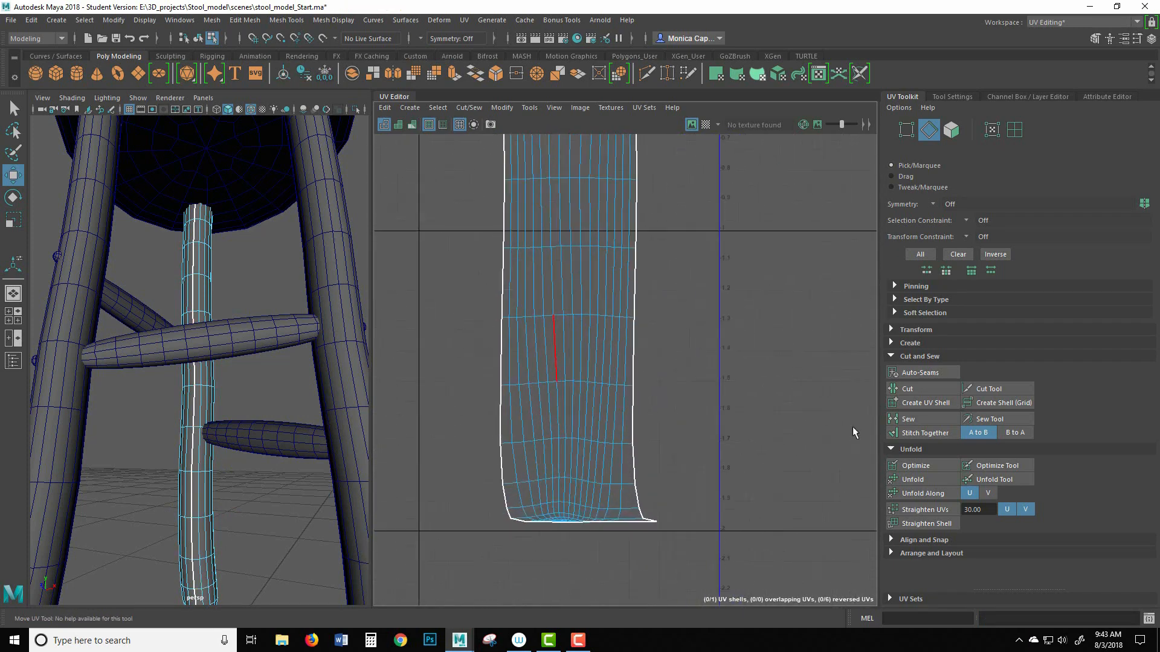
middle_click_drag(705, 429, 790, 288, "alt")
right_click_drag(670, 364, 717, 370, "alt")
right_click_drag(619, 285, 565, 265, "alt")
middle_click_drag(643, 234, 575, 367, "alt")
right_click_drag(609, 278, 611, 300)
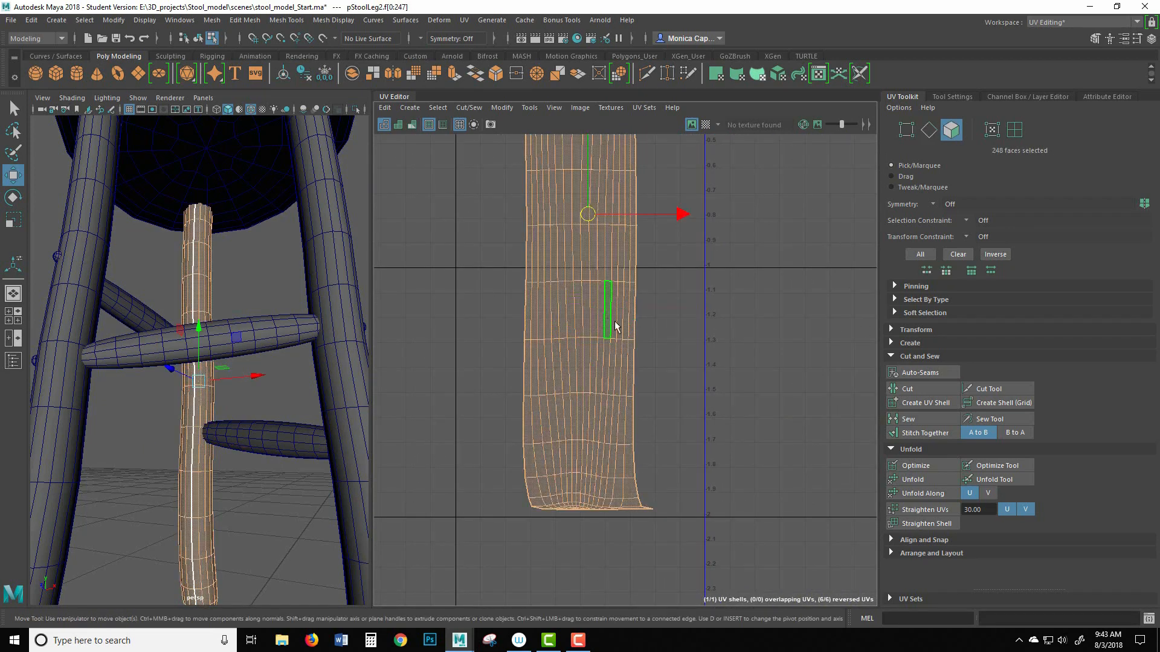
left_click(923, 479)
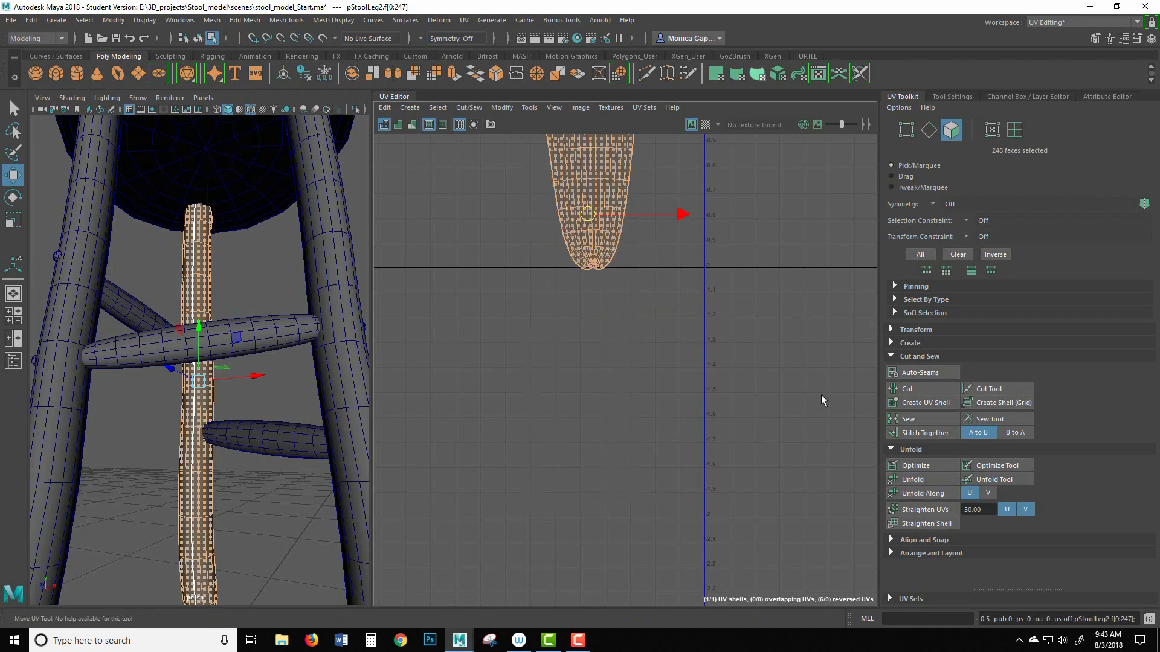
Display the checker map on the unfolded leg shell and examine the pattern for distortion along the leg.
middle_click_drag(707, 281, 661, 506, "alt")
right_click_drag(619, 358, 587, 348, "alt")
middle_click_drag(174, 339, 182, 325)
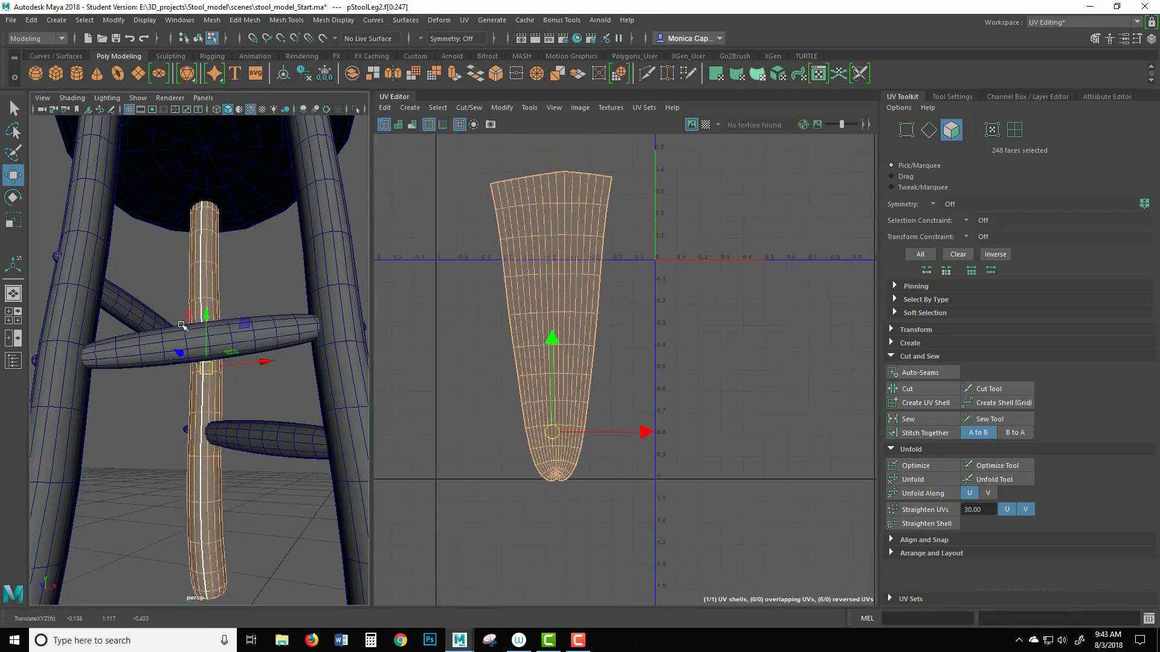
key("ctrl+z")
left_click(705, 125)
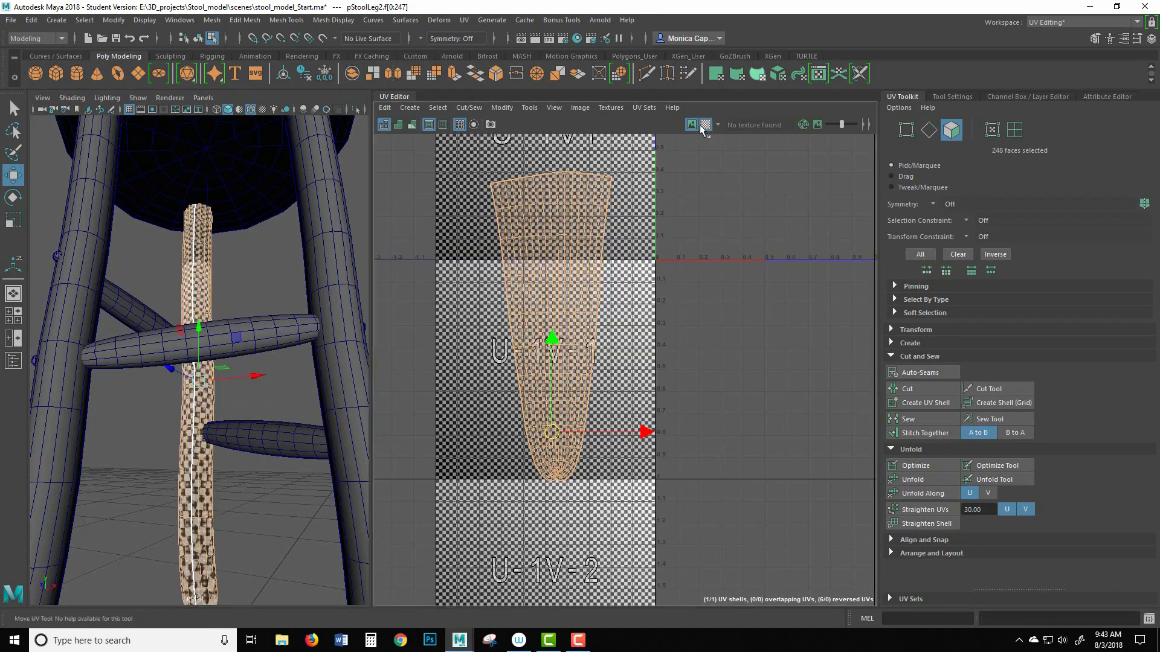
left_click_drag(194, 290, 318, 316, "alt")
left_click_drag(202, 324, 273, 352, "alt")
left_click(298, 367)
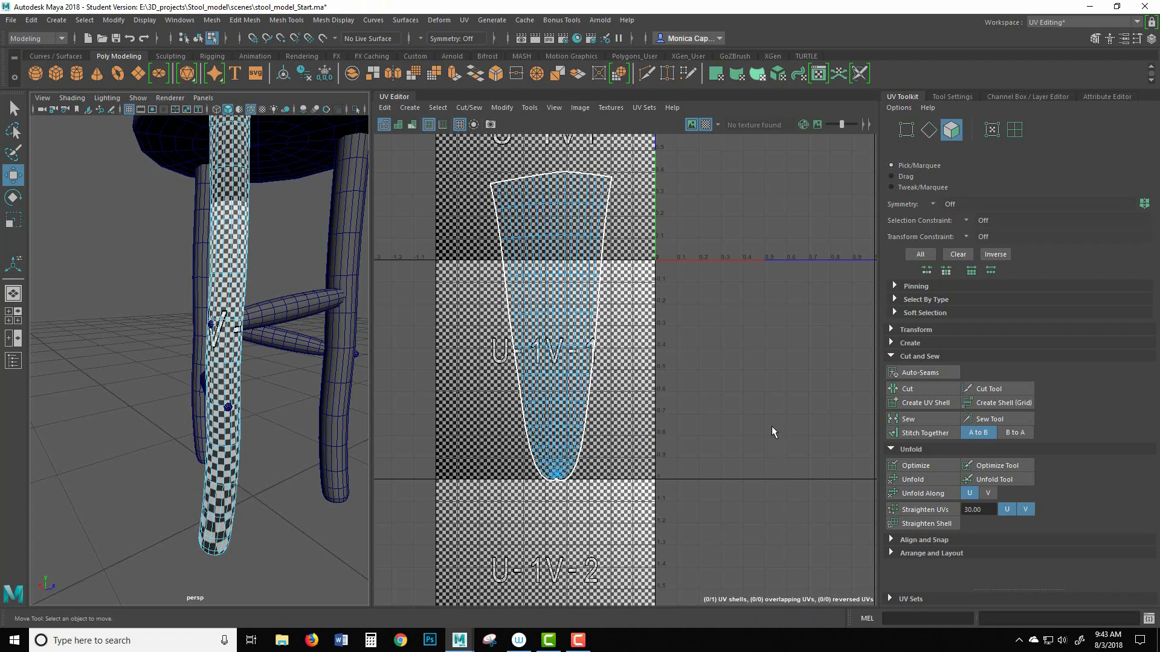
Undo the leg shell's unfold and examine the checker pattern on the underside of the leg's foot.
key("ctrl+z")
key("ctrl+z")
left_click_drag(260, 542, 274, 521, "alt")
left_click(274, 516)
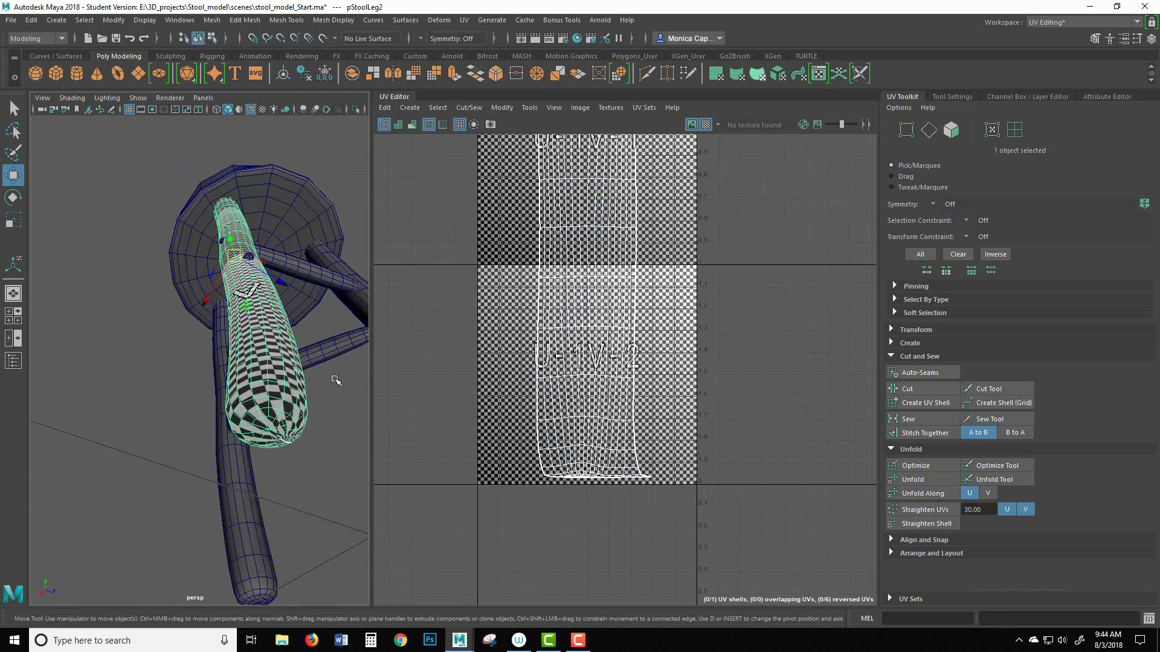
left_click(347, 417)
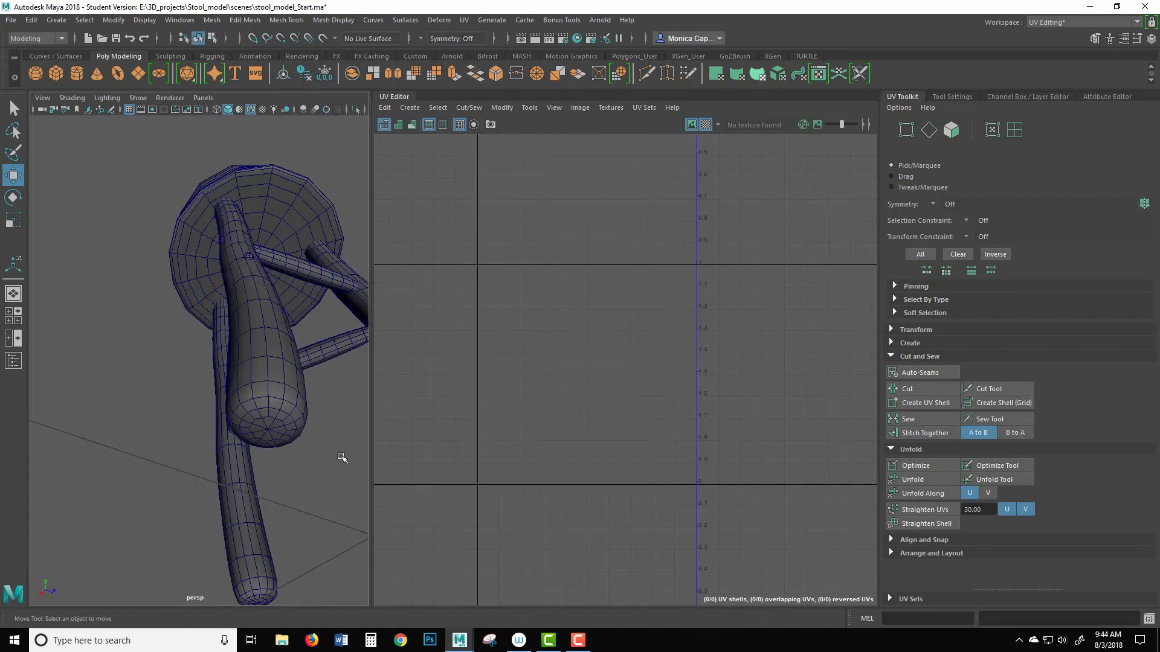
left_click_drag(330, 457, 280, 277, "alt")
left_click(288, 403)
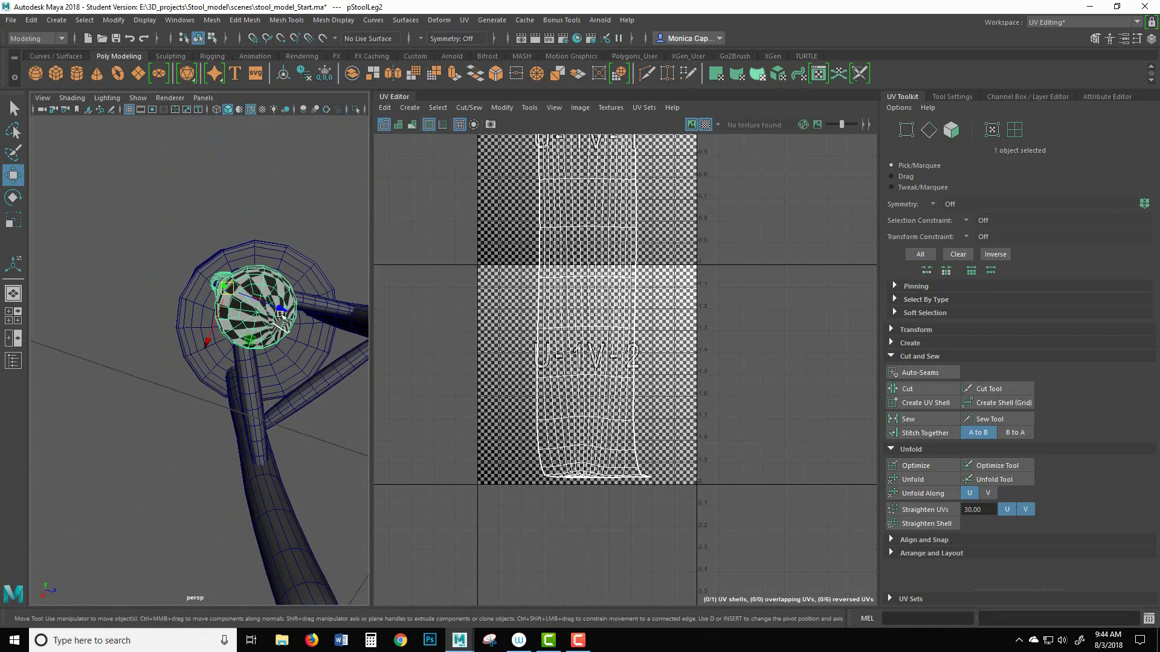
left_click_drag(339, 353, 292, 400, "alt")
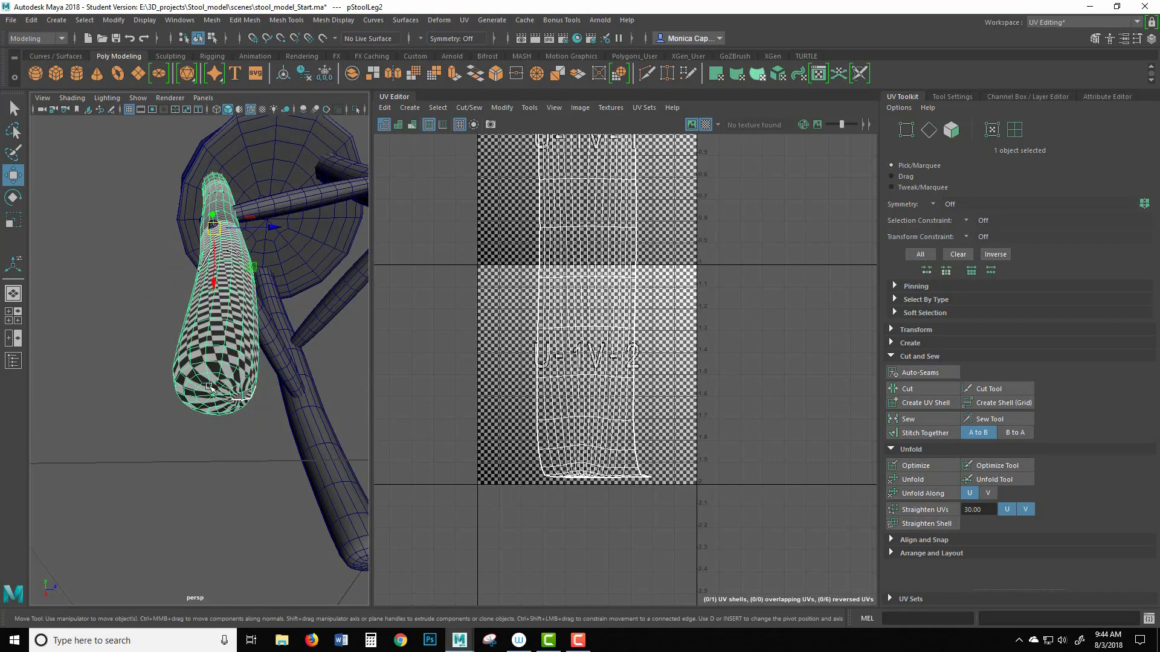
mouse_move(308, 354)
left_mouse_down("alt")
mouse_move(320, 362)
mouse_move(302, 356)
mouse_move(309, 362)
left_mouse_up("alt")
mouse_move(242, 363)
right_mouse_down("alt")
mouse_move(272, 366)
mouse_move(260, 365)
right_mouse_up("alt")
middle_click_drag(208, 321, 193, 364, "alt")
left_click_drag(193, 364, 236, 315, "alt")
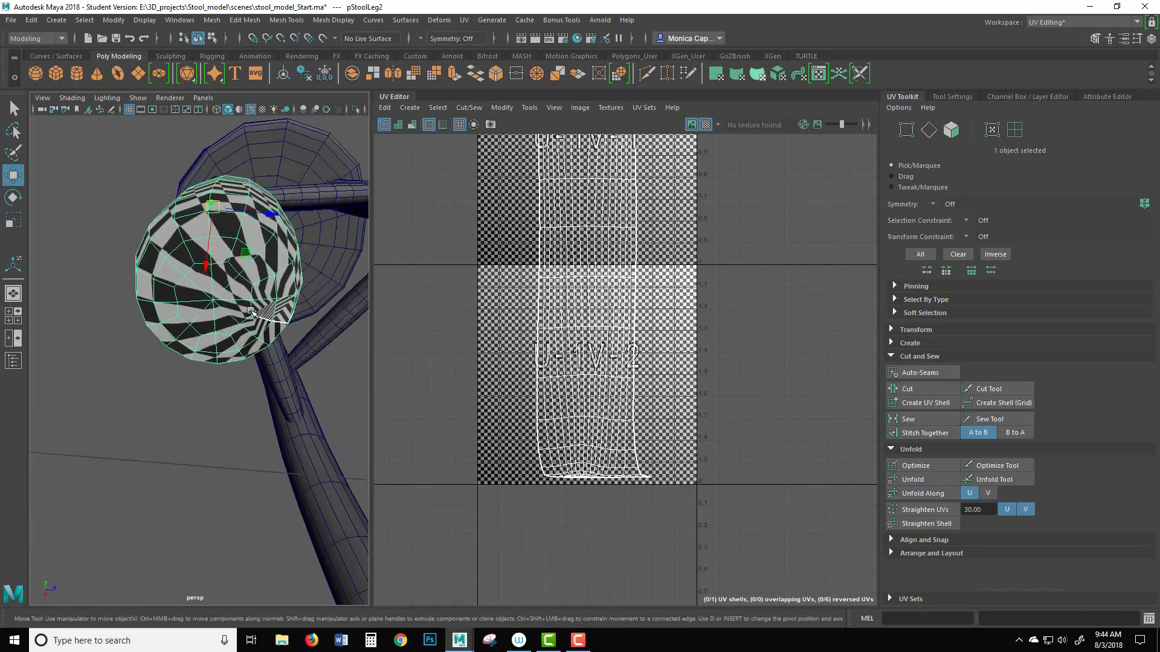
Select the faces of the two inner rings on the underside of the leg's foot.
right_click_drag(247, 312, 243, 337)
left_click(245, 317)
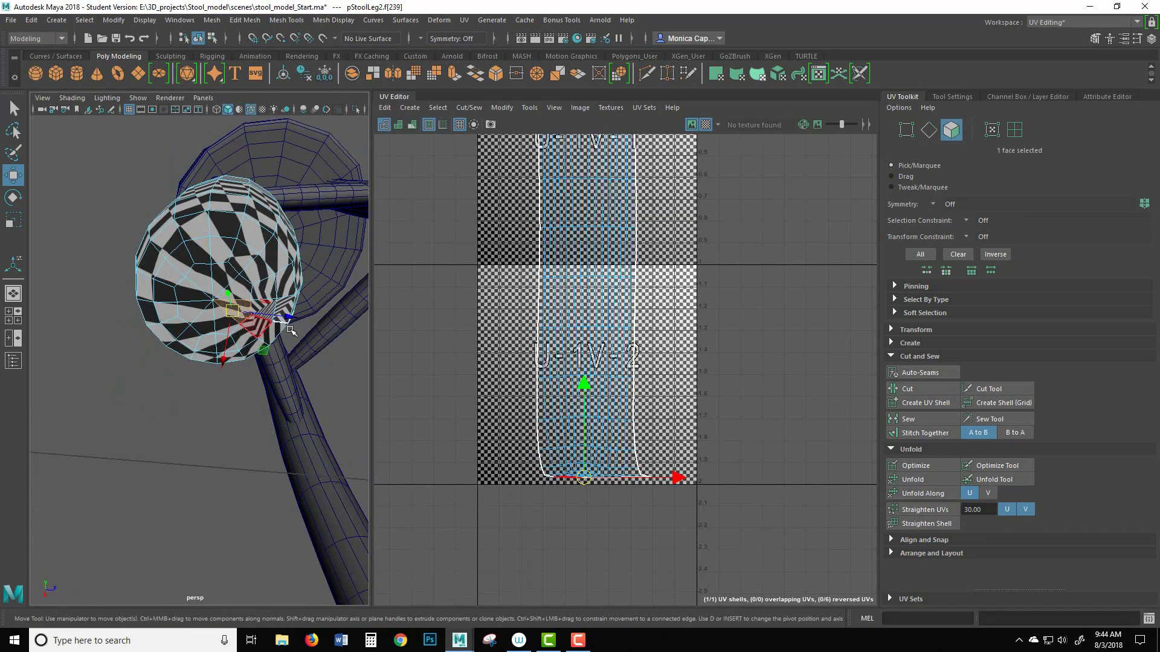
left_click_drag(193, 314, 197, 346, "alt")
left_click_drag(196, 346, 202, 345, "alt")
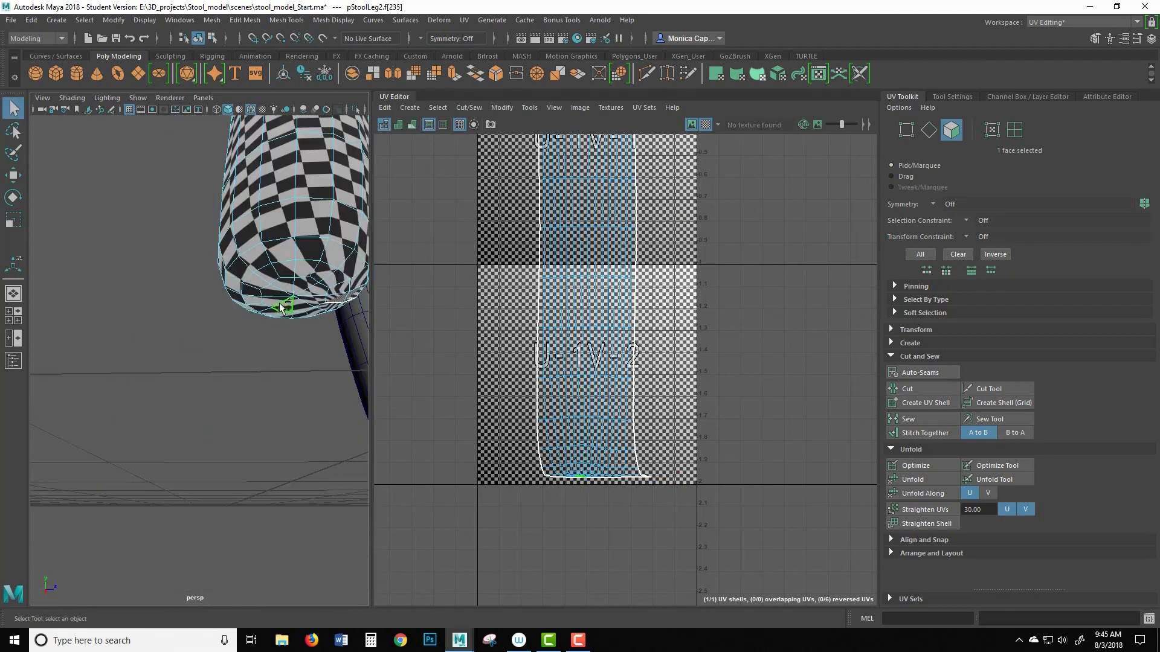
left_click(280, 305, "shift")
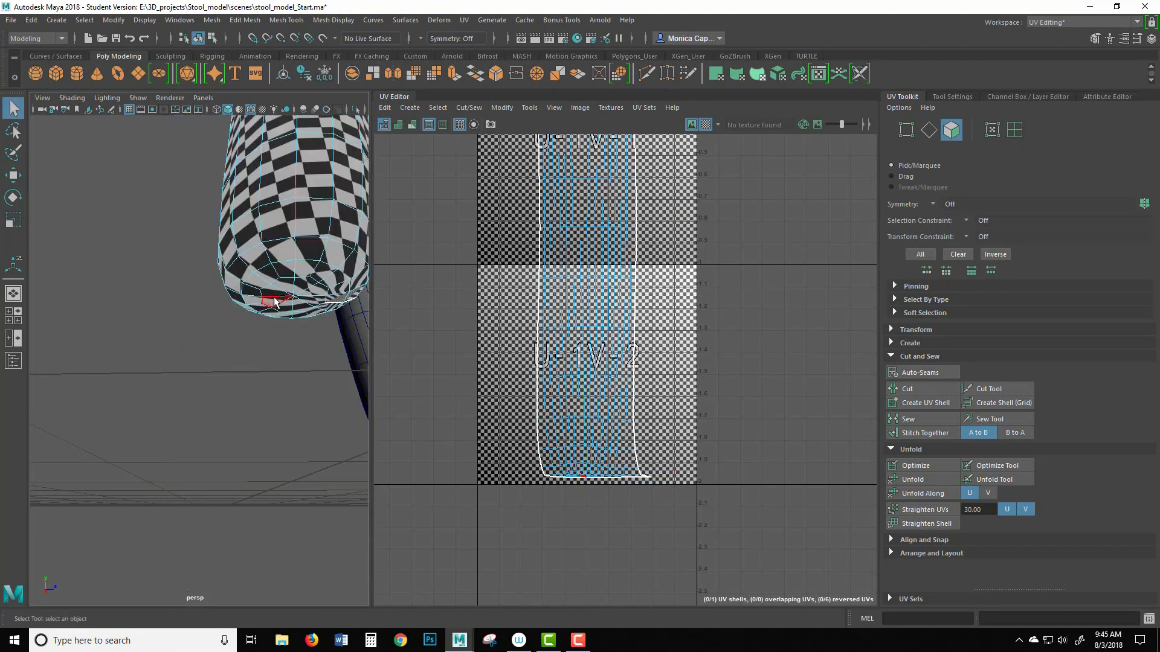
left_click(276, 302, "shift")
left_click(281, 293, "shift")
left_click(301, 286, "shift")
left_click(313, 296, "shift")
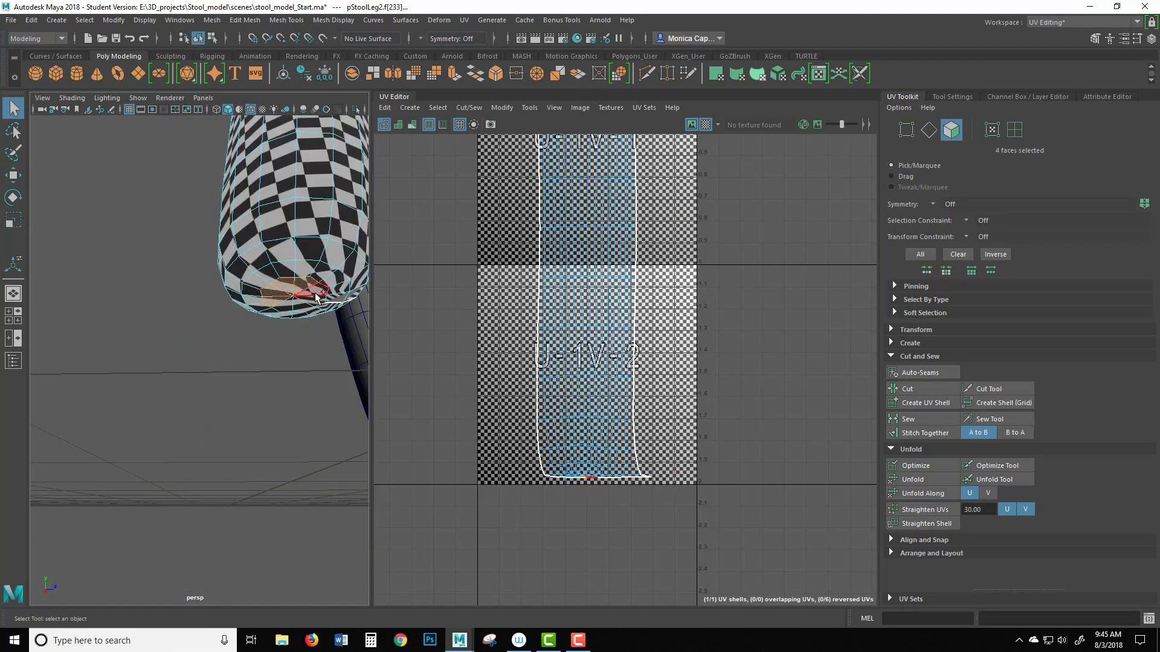
left_click(284, 308, "shift")
left_click(264, 307, "shift")
left_click(253, 300, "shift")
left_click(251, 291, "shift")
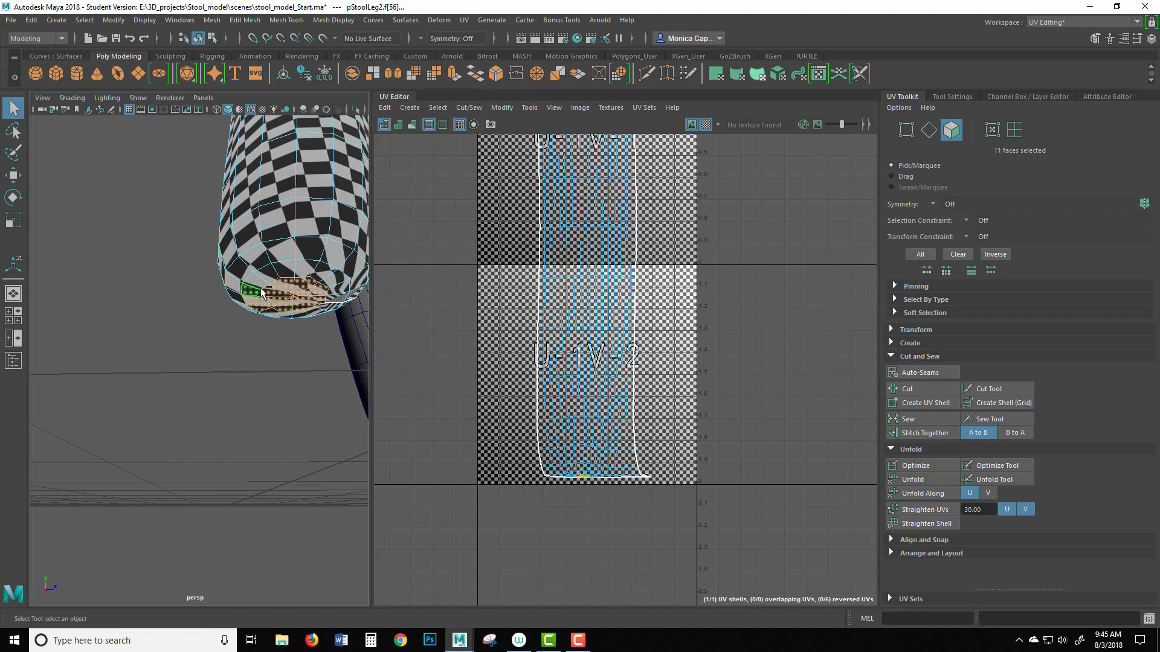
left_click(258, 283, "shift")
double_click(294, 283, "shift")
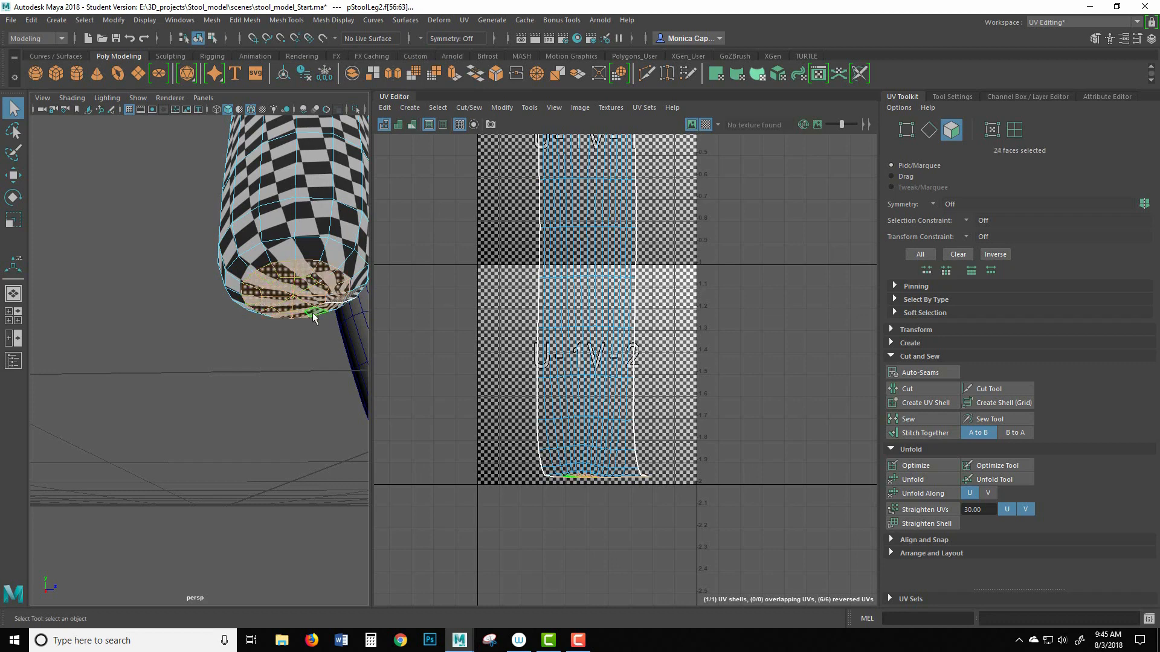
Add the third ring of faces around the foot's underside to the selection and deselect the stray face outside it.
left_click(284, 256, "shift")
left_click(311, 255, "shift")
left_click(338, 257, "shift")
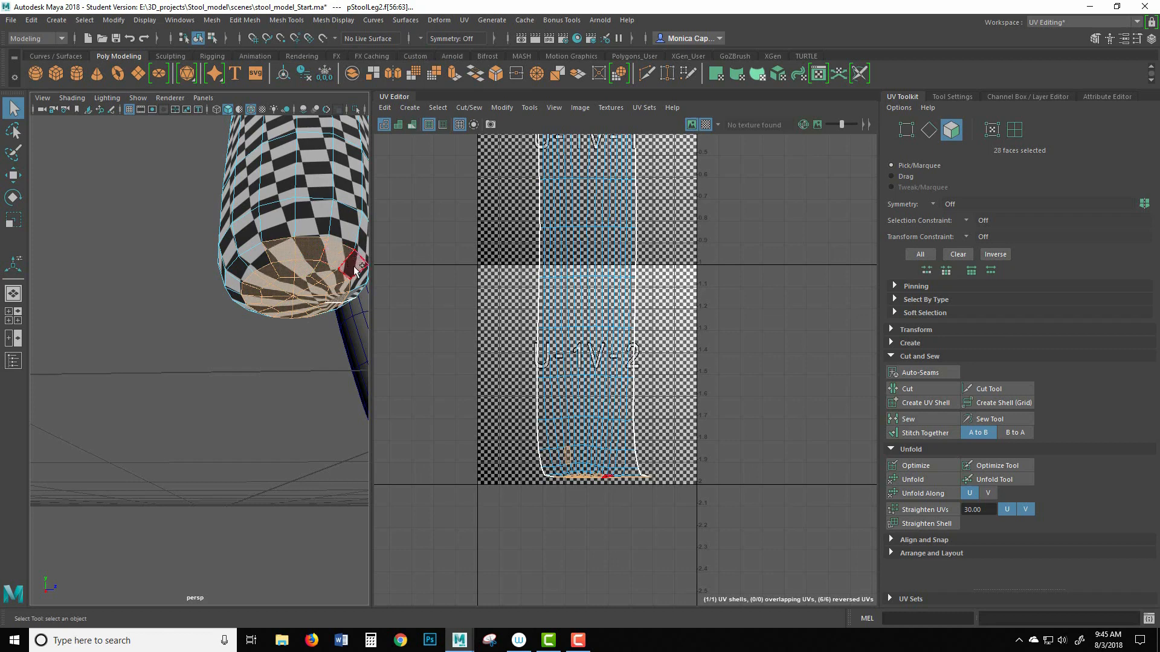
double_click(354, 267, "shift")
right_click_drag(271, 368, 187, 333, "alt")
middle_click_drag(313, 185, 321, 208, "alt")
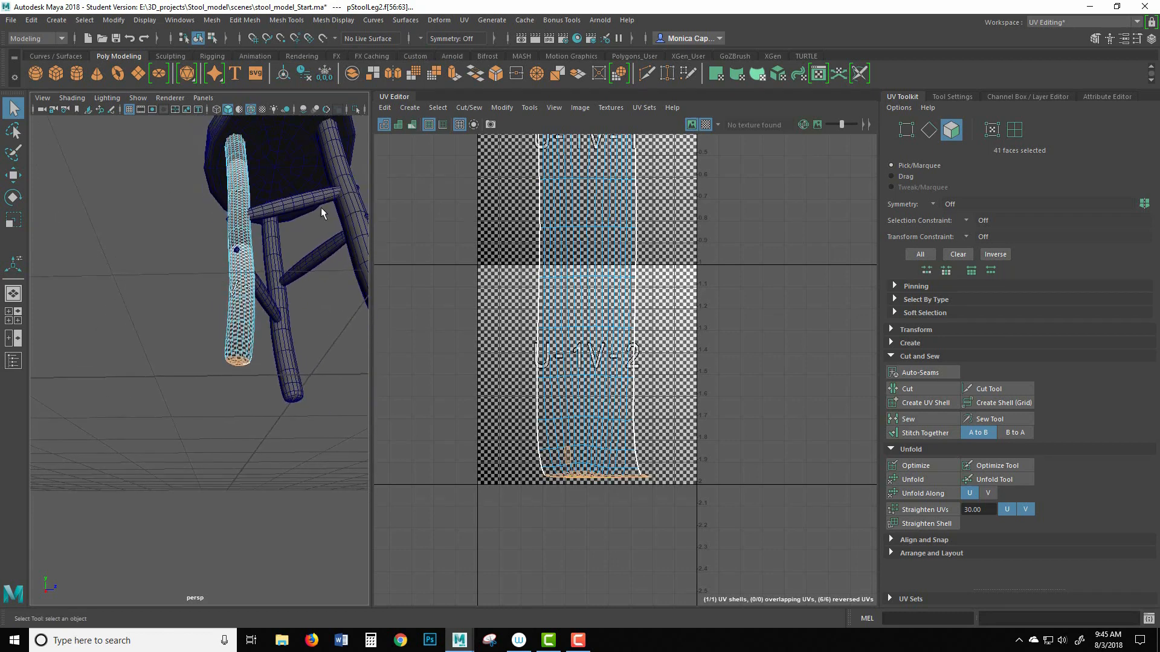
left_click_drag(321, 211, 243, 281, "alt")
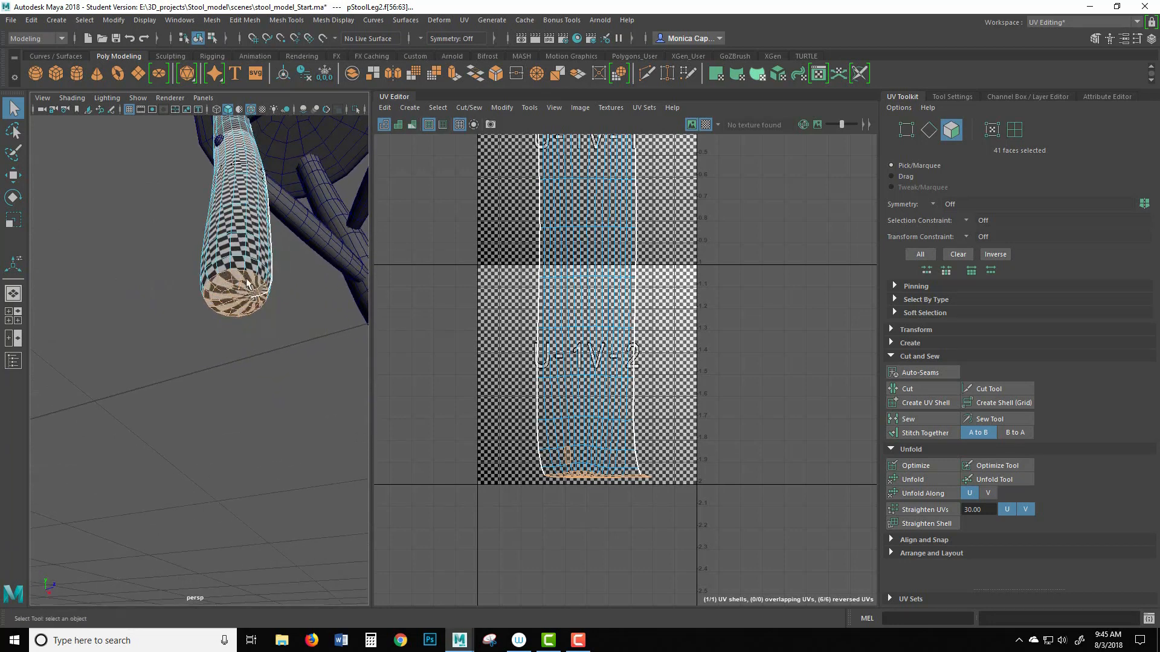
left_click(568, 454, "ctrl")
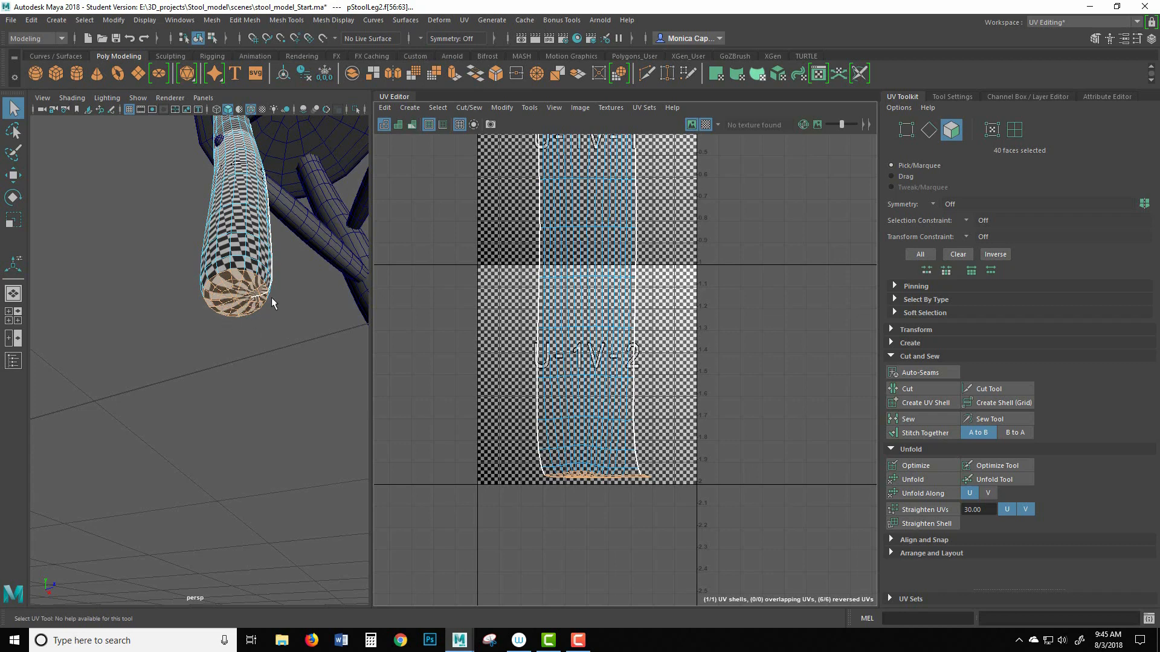
Apply a planar UV projection to the selected faces on the foot's underside.
left_click(464, 20)
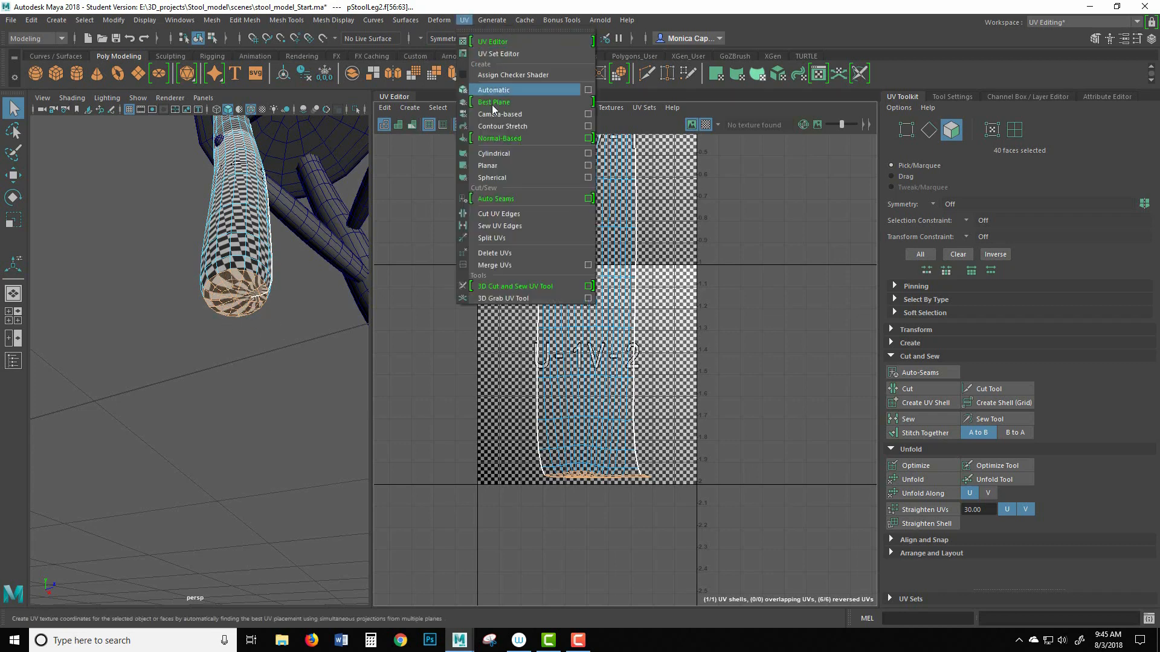
left_click(549, 169)
scroll(622, 331, "down", 5)
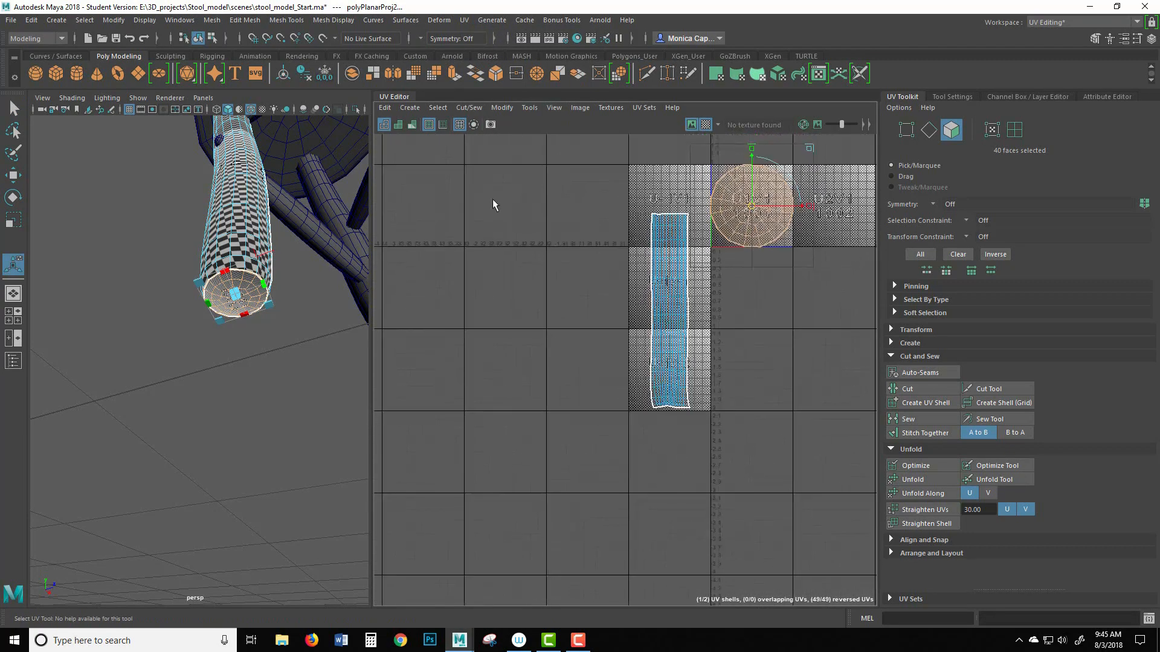
Scale down the circular foot shell and place it just below the leg shell's lower end.
middle_click_drag(493, 201, 480, 229, "alt")
key("r")
left_click_drag(739, 235, 675, 453)
key("w")
key("f")
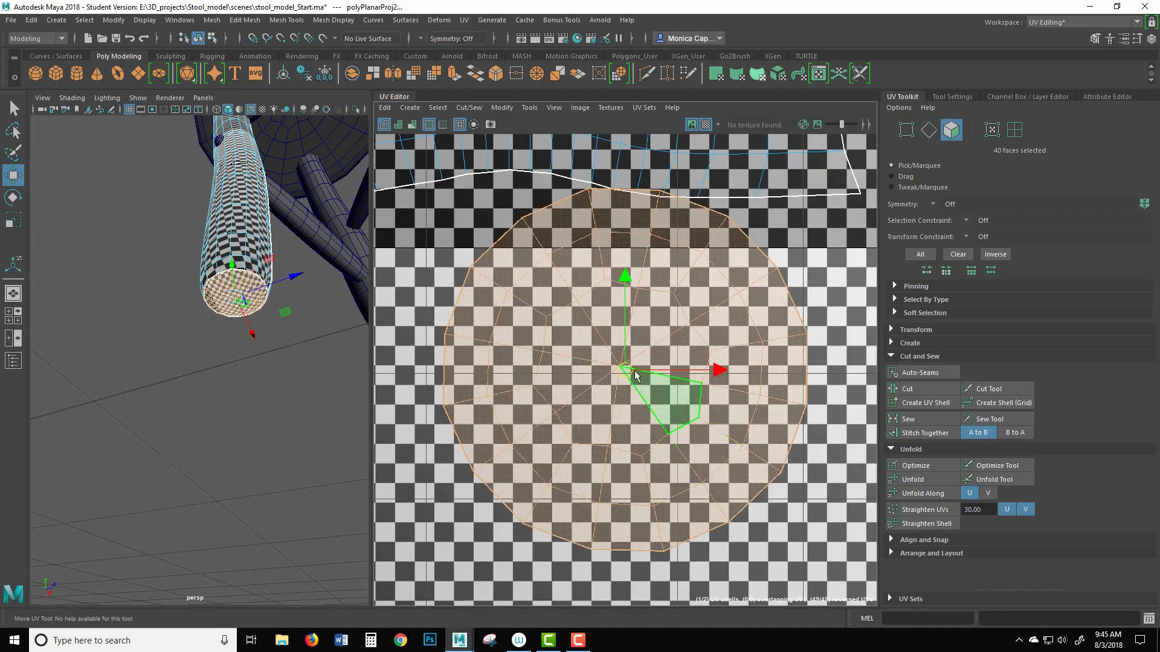
scroll(635, 375, "down", 4)
right_click(591, 240)
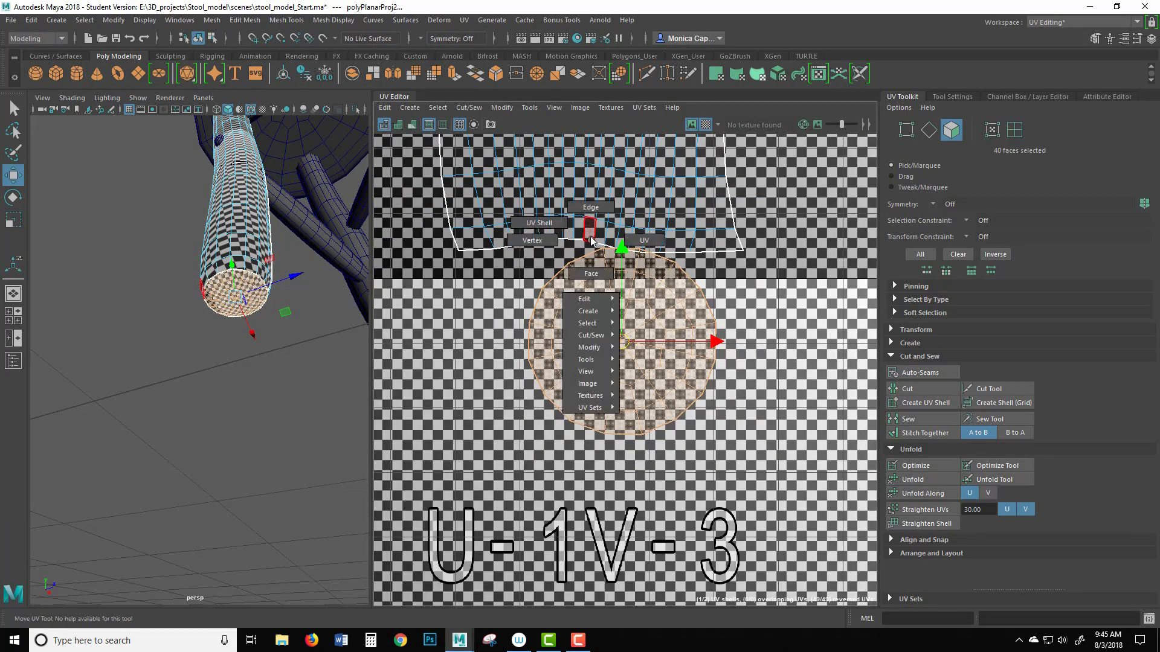
Fine-tune the circular foot shell's scale so its size better suits the leg shell's lower border.
key("r")
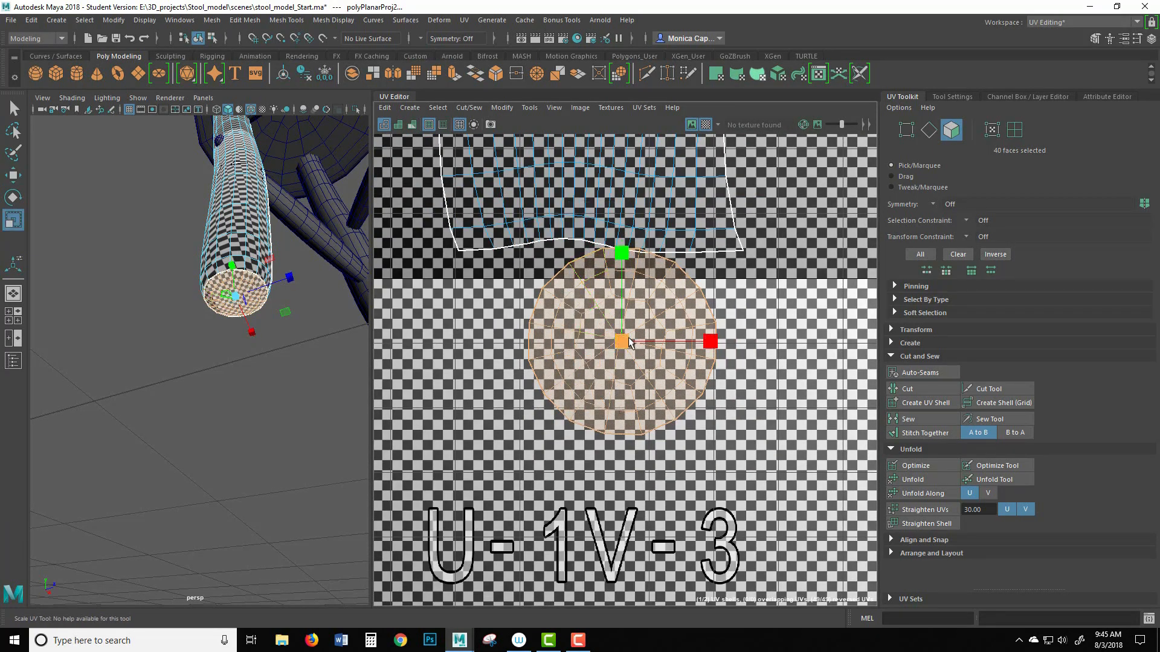
left_click_drag(622, 343, 606, 275)
key("w")
key("f")
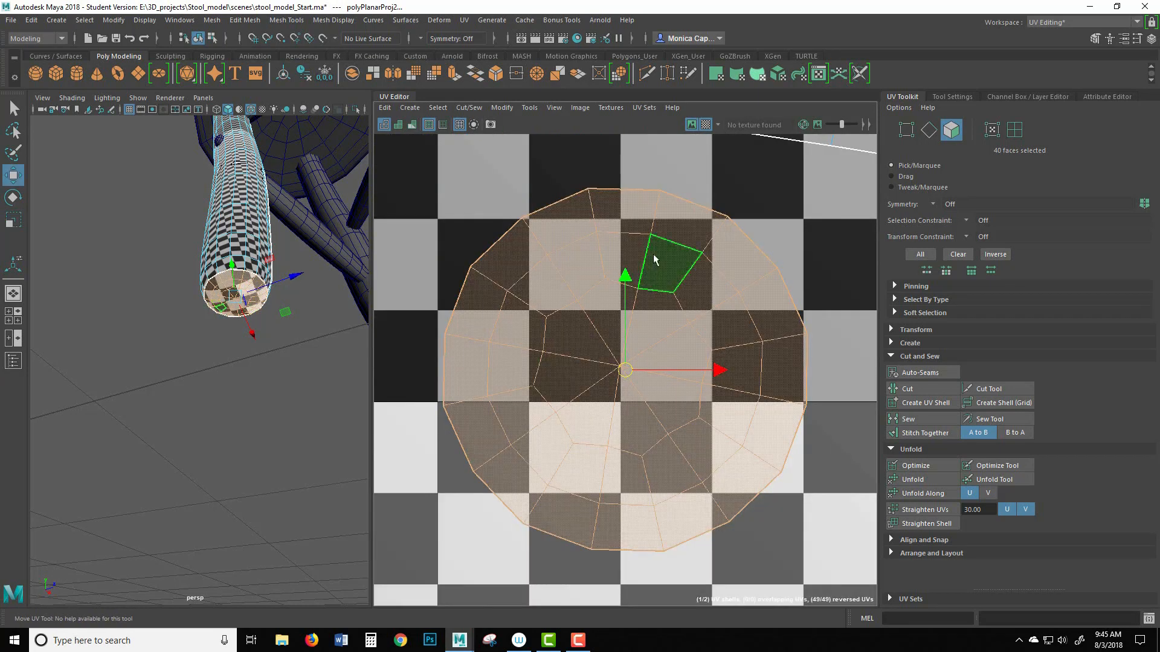
middle_click_drag(689, 227, 654, 300, "alt")
right_click_drag(654, 301, 347, 181, "alt")
key("r")
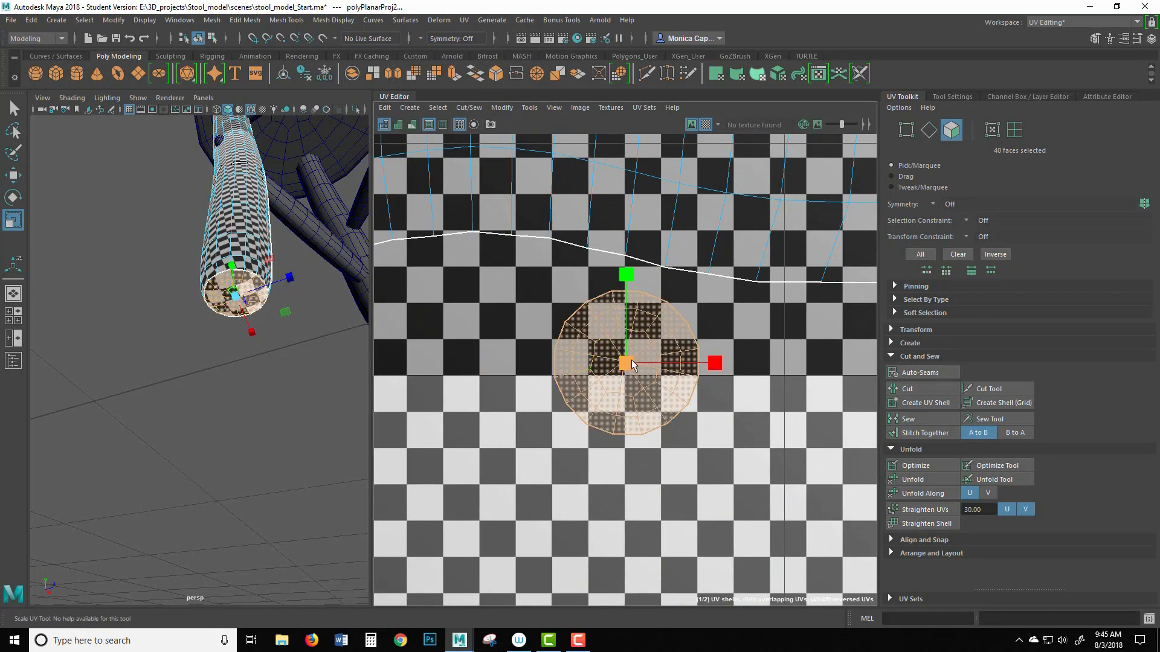
mouse_move(628, 363)
left_mouse_down()
mouse_move(653, 364)
mouse_move(612, 359)
left_mouse_up()
key("w")
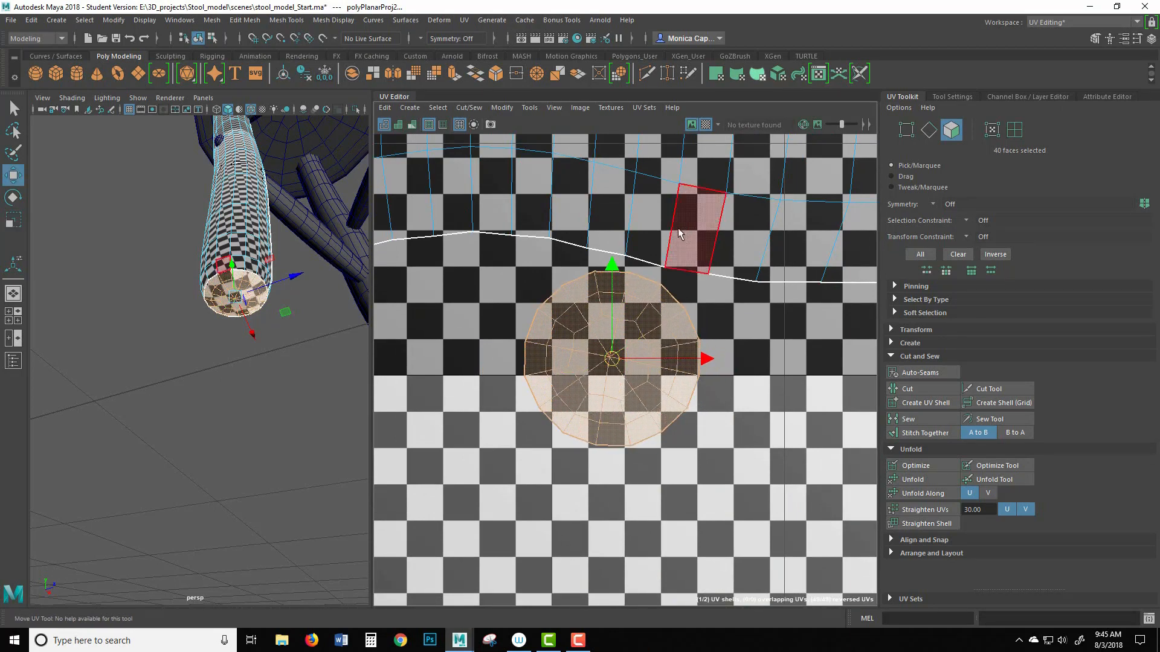
Try to stitch the circular foot shell to the leg shell along one lower border edge with A to B.
right_click_drag(658, 242, 657, 217)
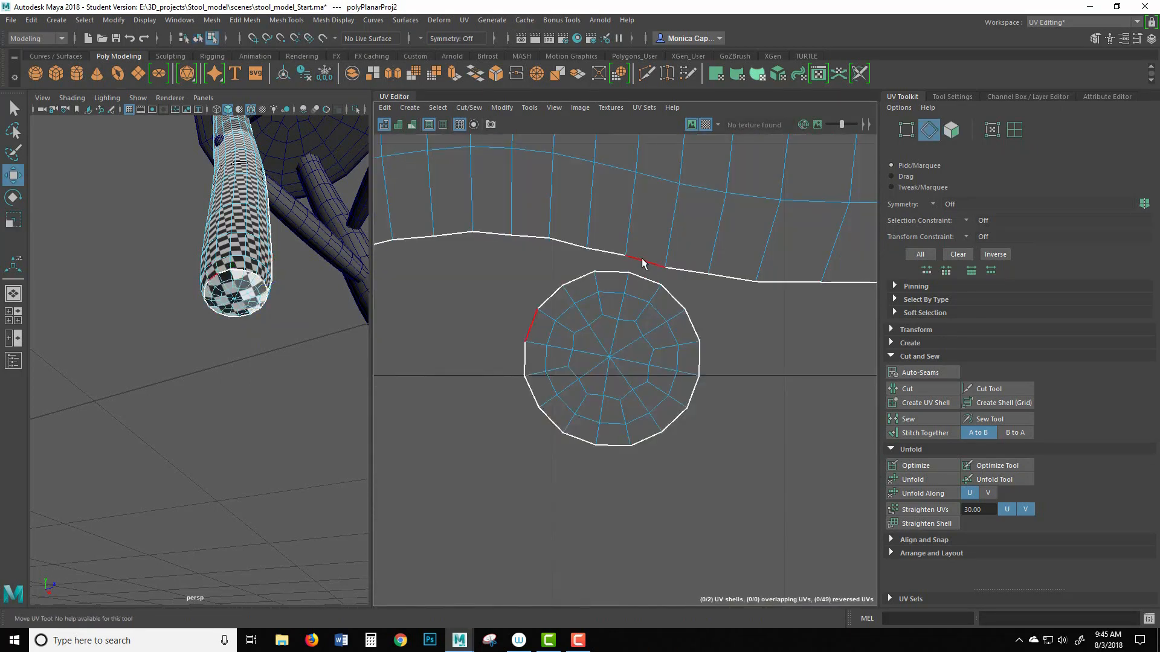
left_click(642, 263)
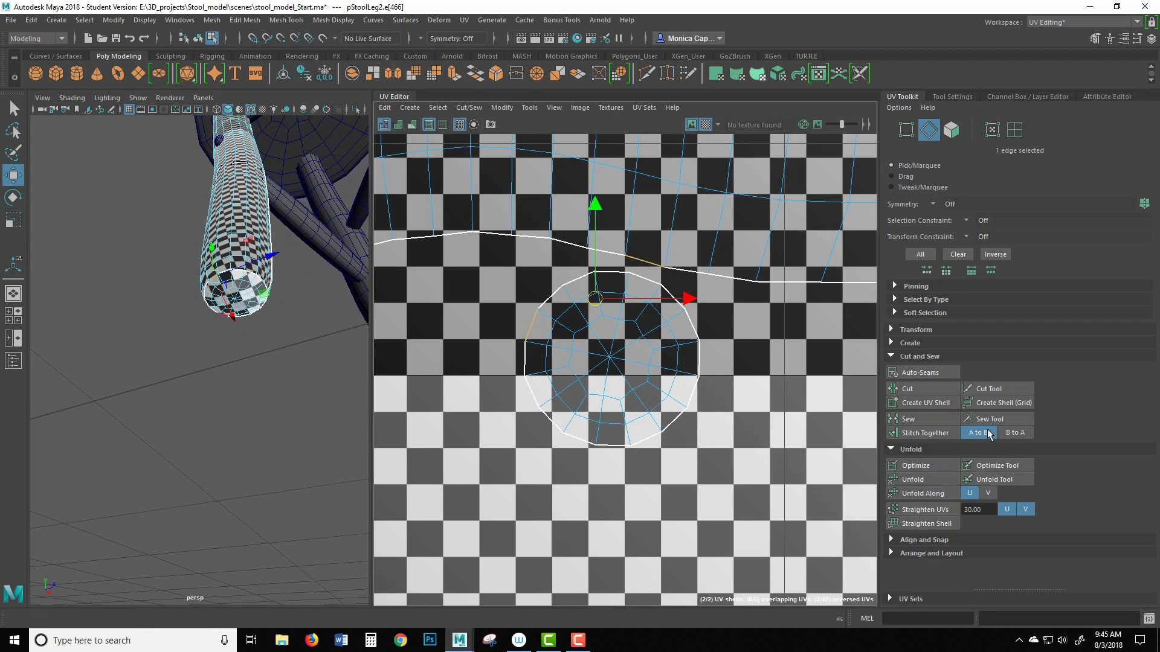
left_click(924, 432)
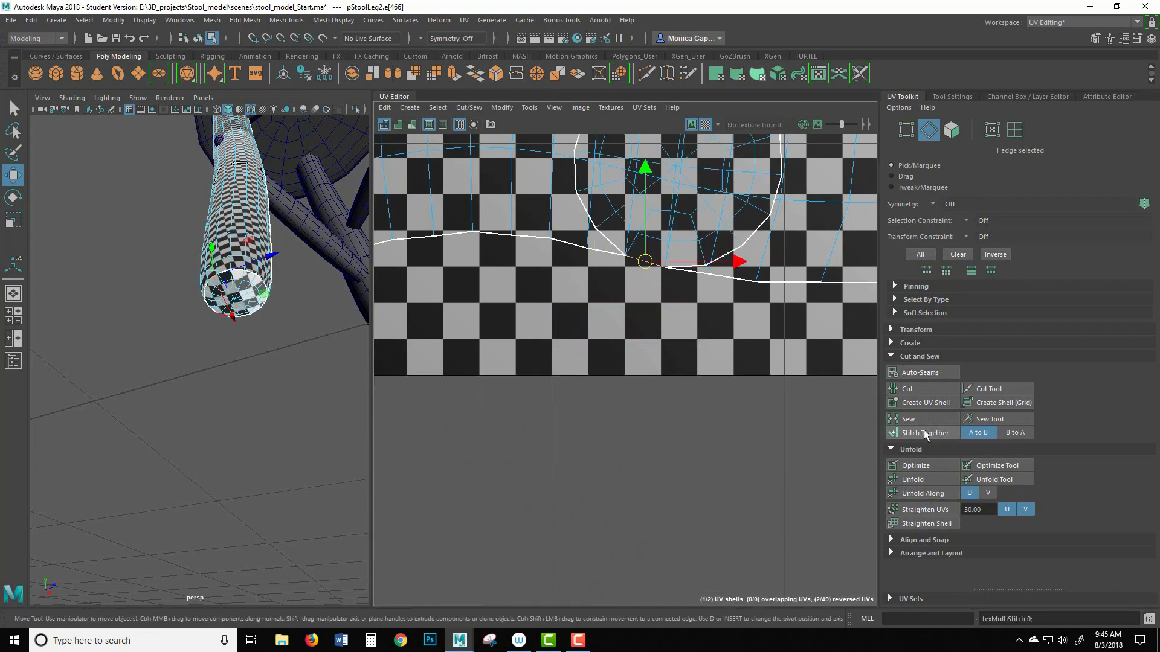
key("ctrl+z")
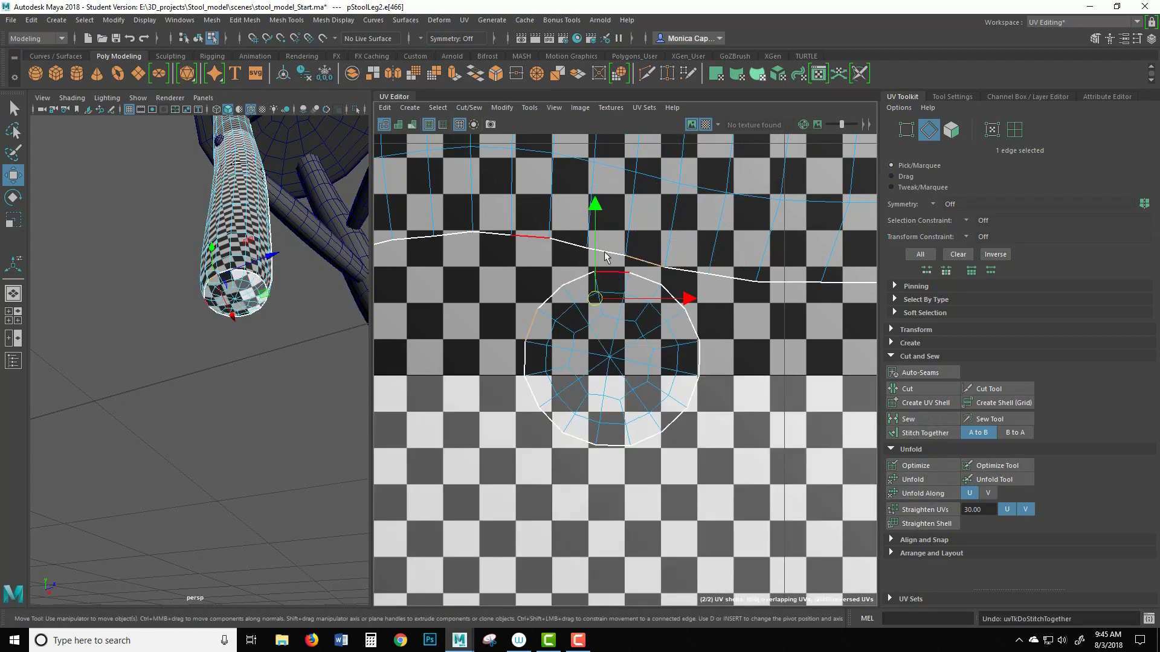
Turn on shaded UV display and flip the circular foot shell in U.
left_click(398, 125)
right_click_drag(675, 370, 627, 401)
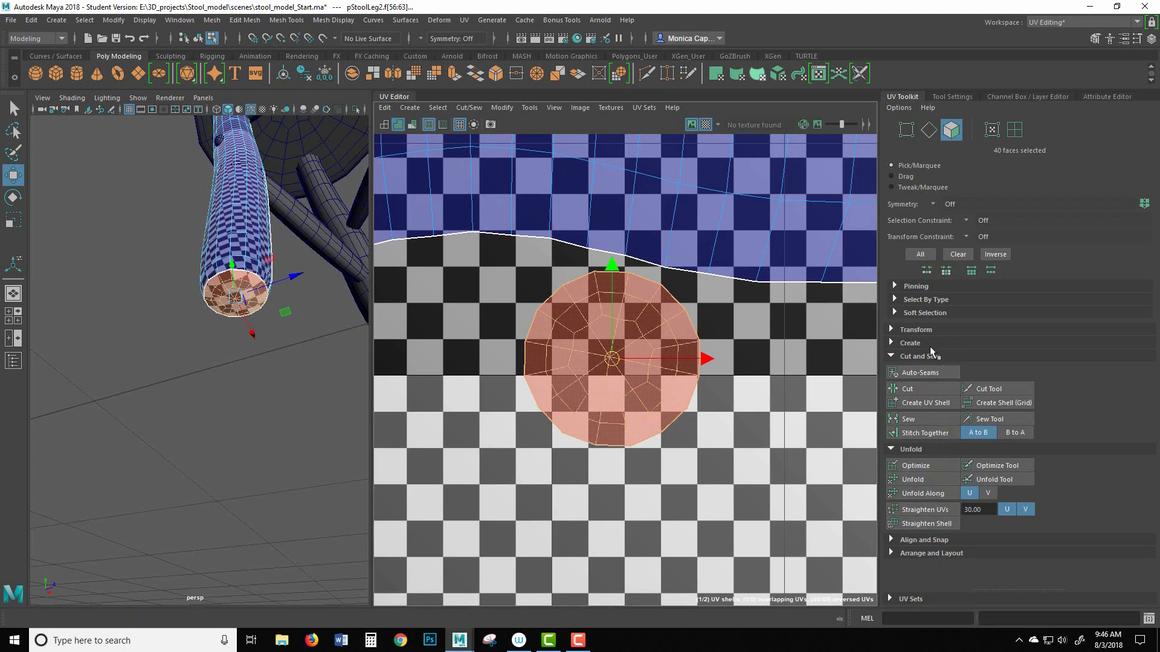
left_click(912, 330)
scroll(1156, 349, "down", 5)
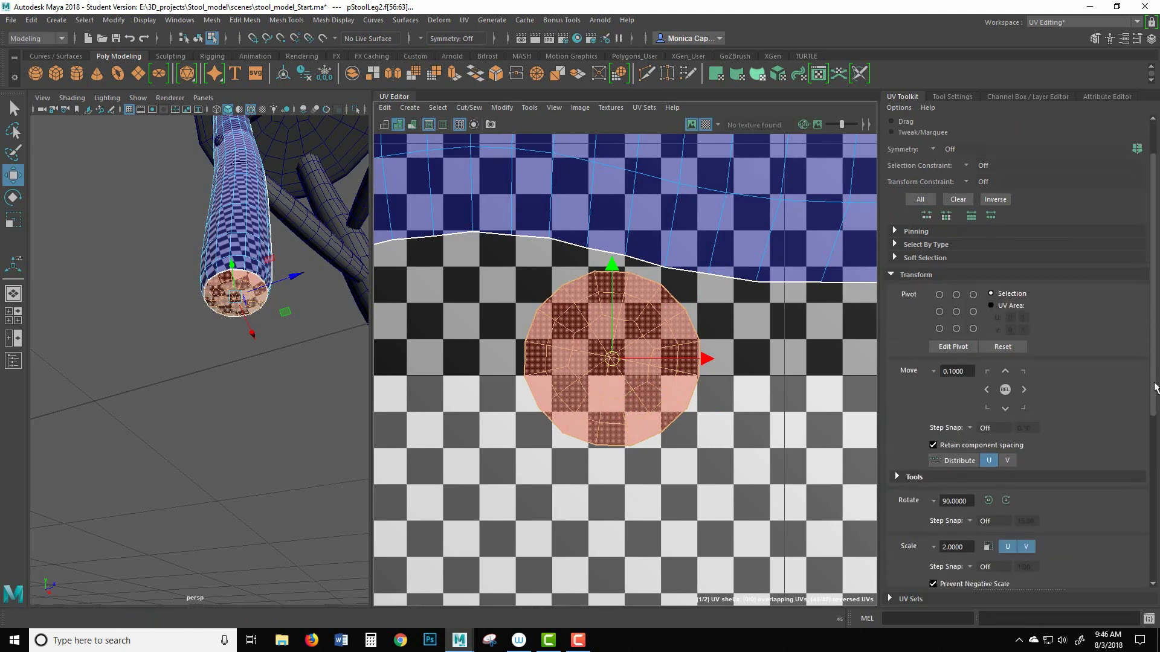
left_click(950, 453)
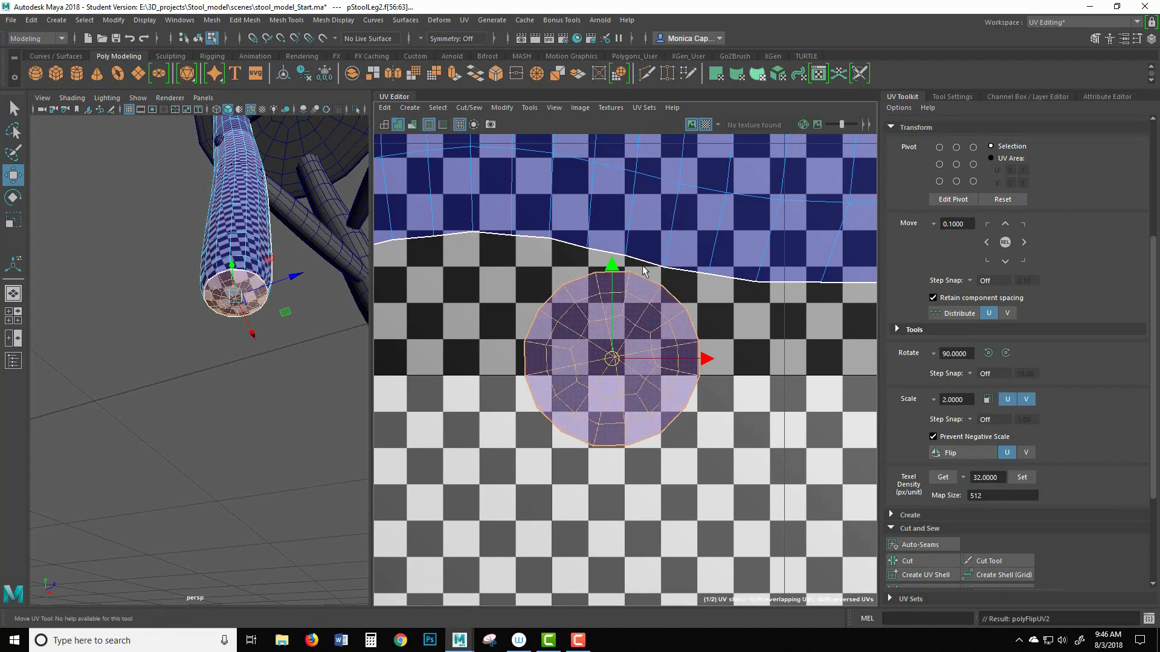
Stitch the flipped circular foot shell to the leg shell along the shared border edge with A to B.
right_click_drag(642, 302, 642, 271)
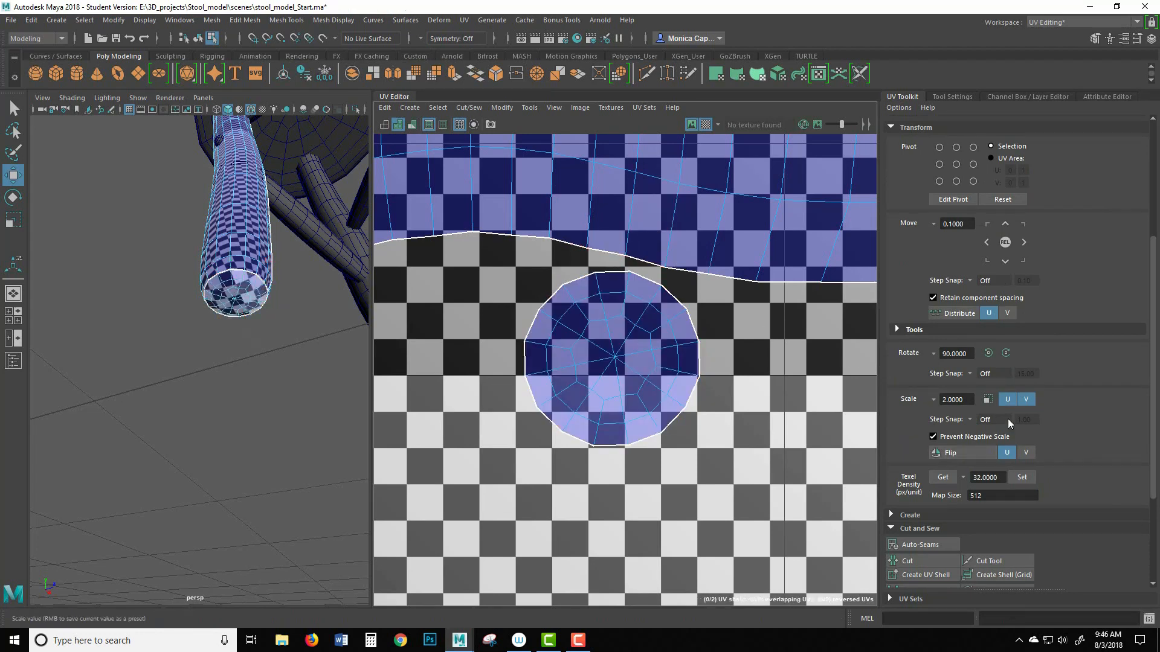
left_click(640, 264)
scroll(1041, 313, "down", 3)
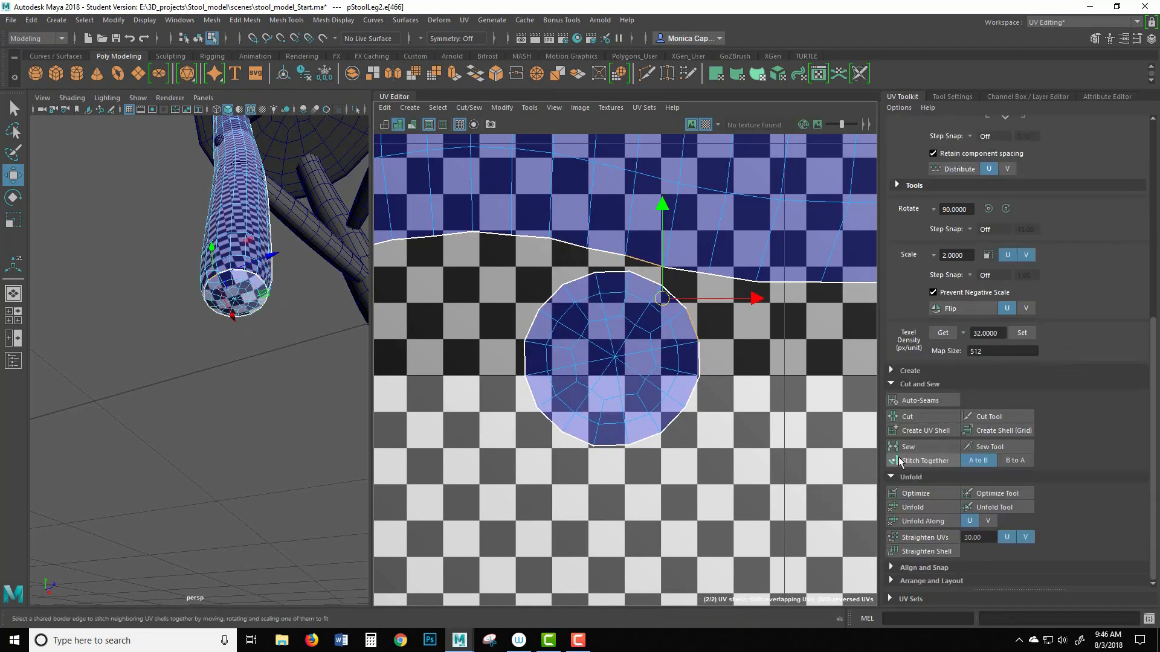
left_click(925, 461)
Return to object mode, view the whole stool and compare the UV layouts of the individual legs.
right_click_drag(255, 241, 290, 229)
left_click(301, 351)
left_click_drag(302, 351, 235, 370, "alt")
left_click(244, 263)
right_click_drag(229, 232, 49, 216, "alt")
middle_click_drag(127, 217, 130, 272, "alt")
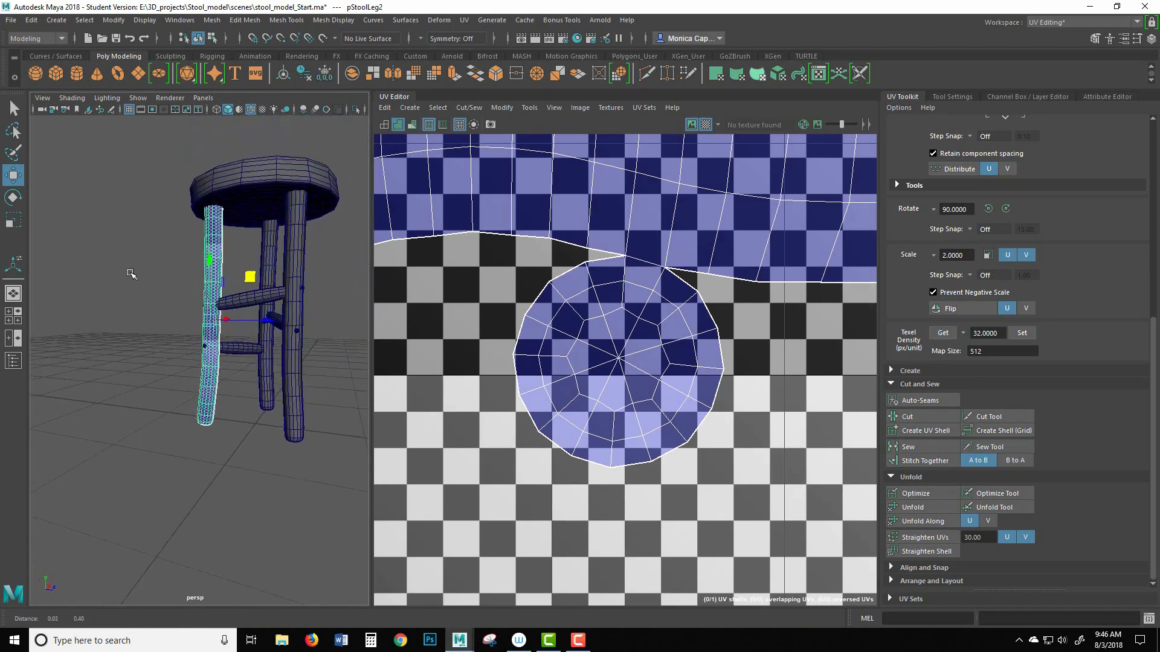
left_click_drag(130, 272, 158, 297, "alt")
right_click_drag(686, 293, 292, 204, "alt")
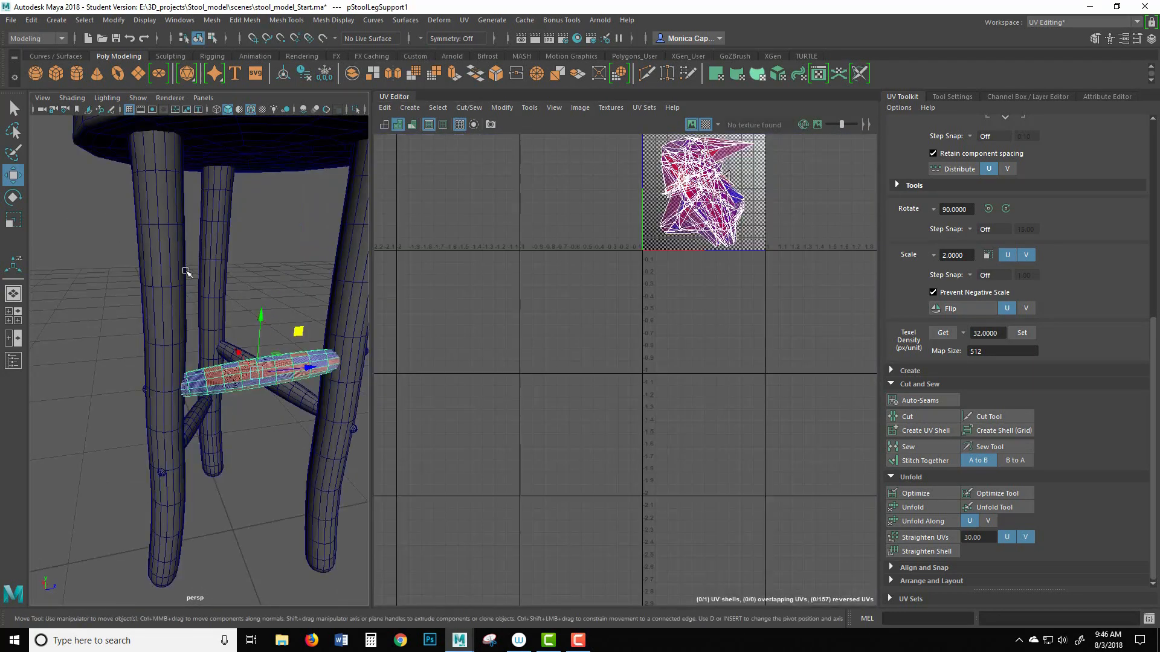
left_click(174, 278)
left_click(210, 271)
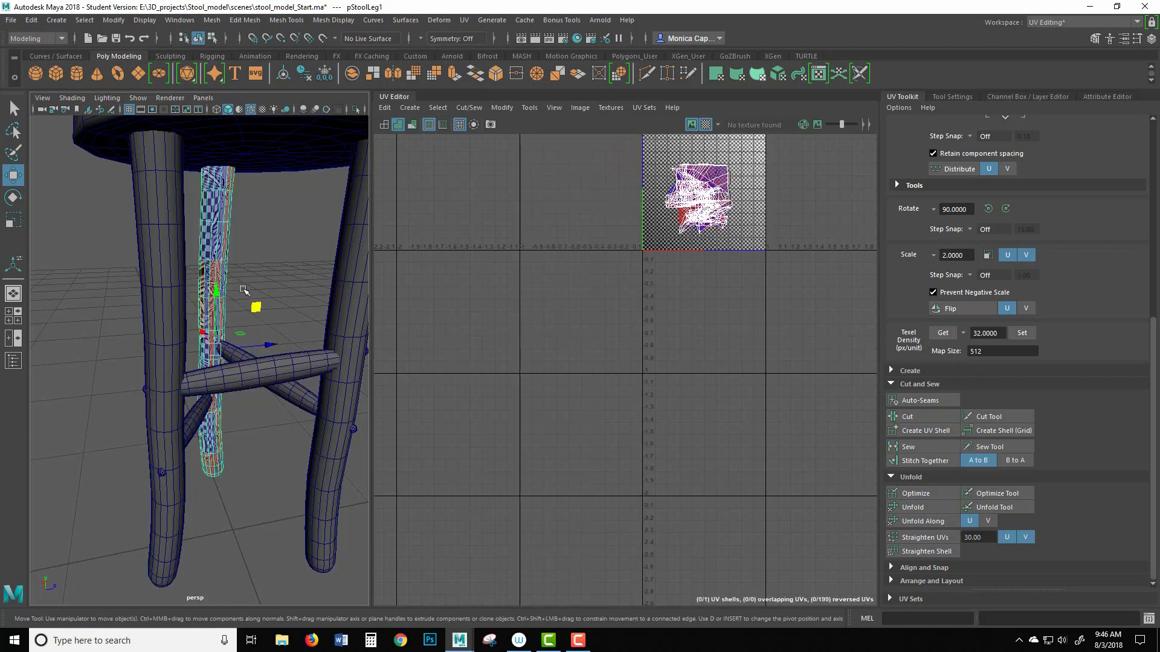
left_click(347, 320)
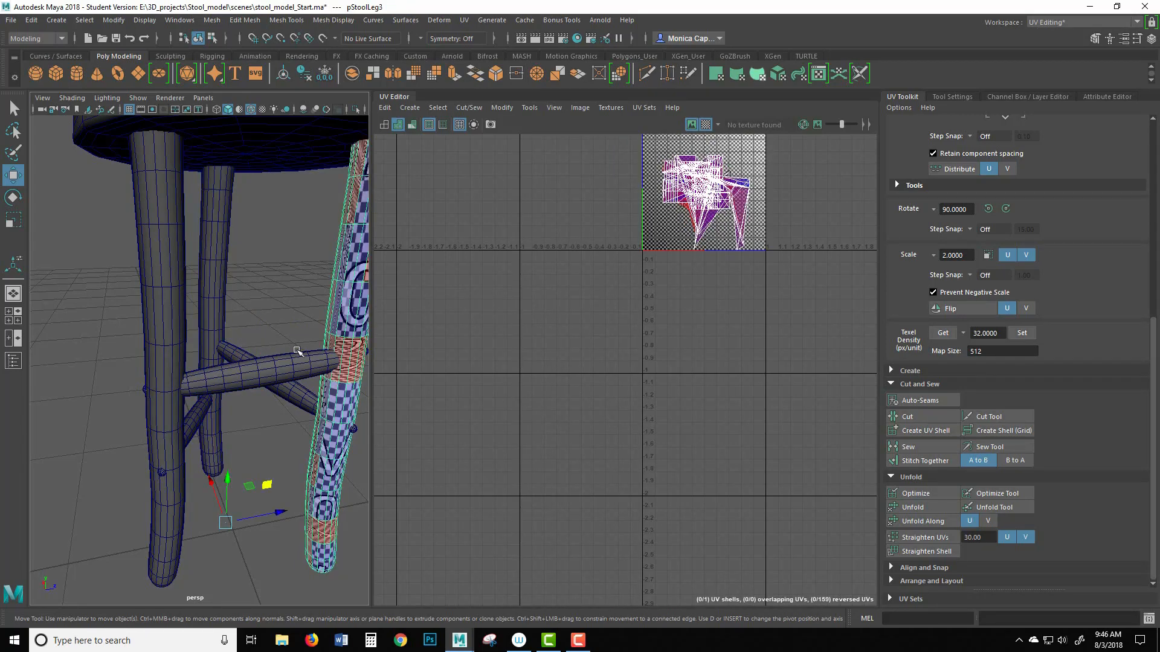
left_click(181, 329)
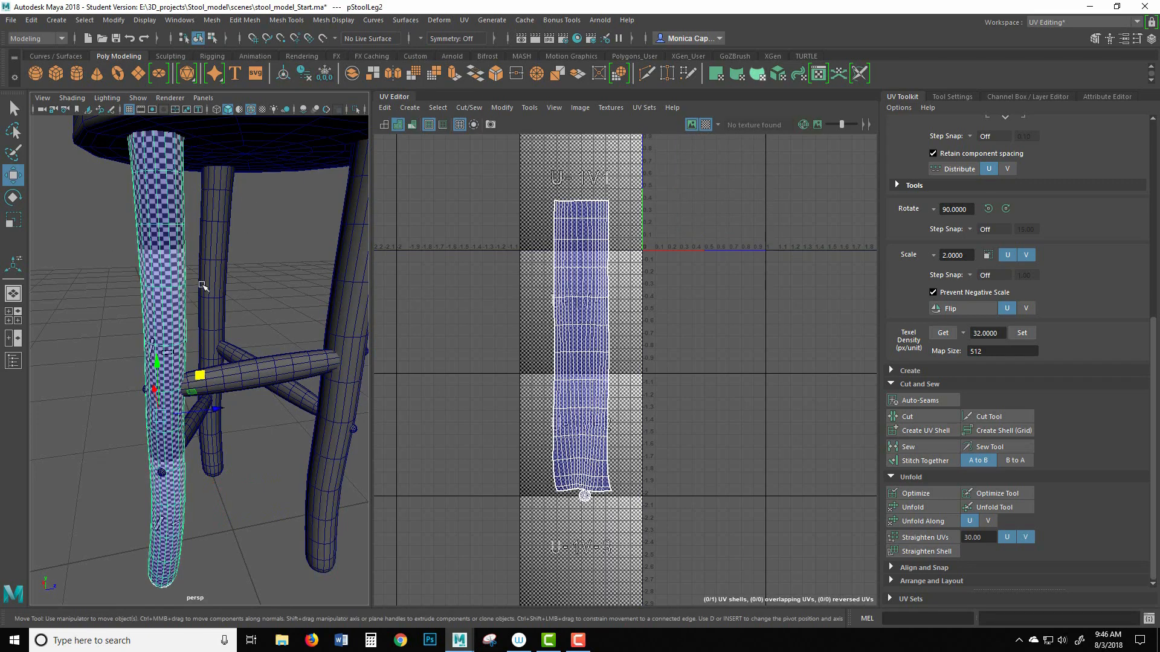
Apply a cylindrical UV projection to the upper leg support and widen its sweep to wrap all the way around.
left_click(235, 381)
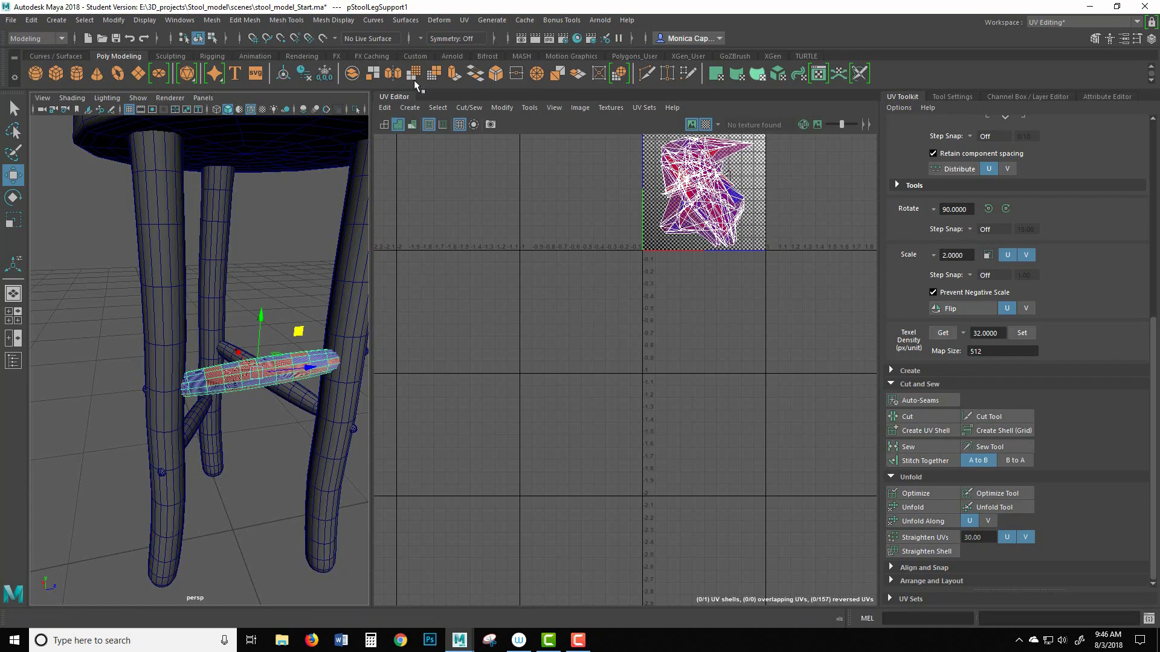
left_click(464, 20)
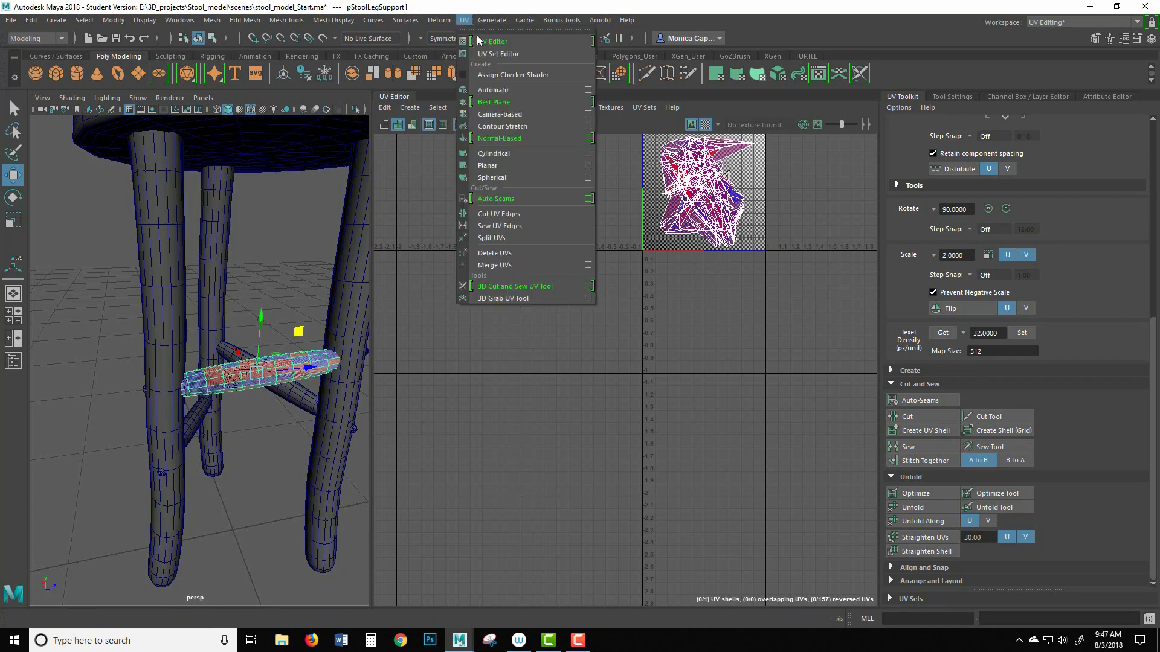
left_click(560, 152)
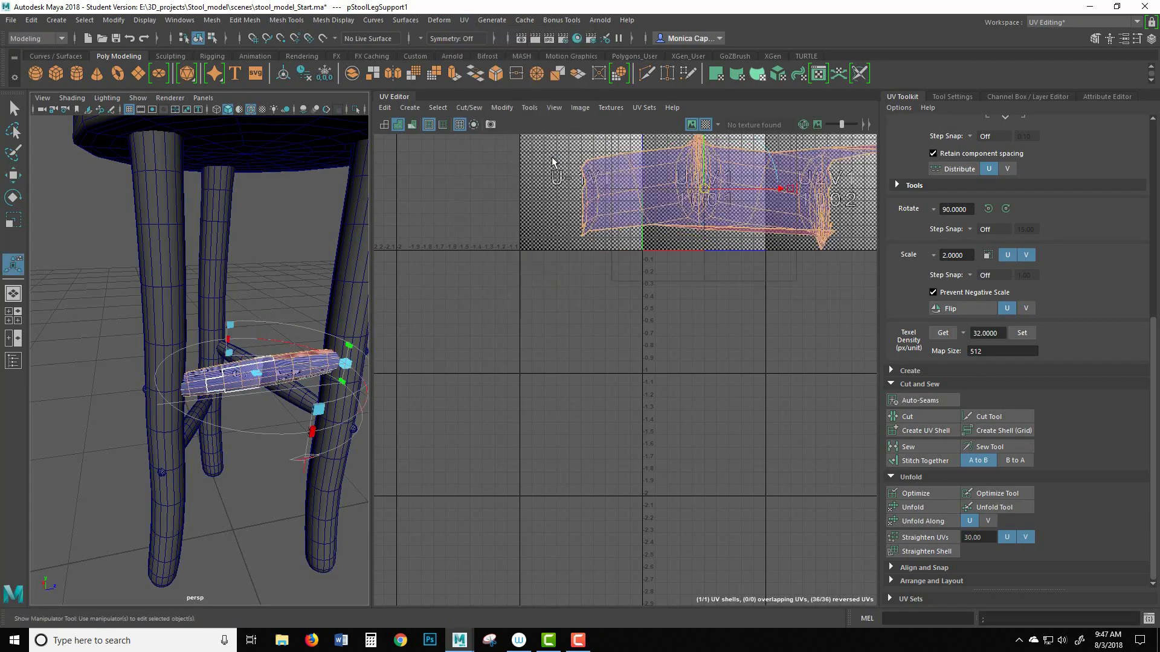
left_click_drag(304, 430, 155, 384)
middle_click_drag(866, 218, 728, 325, "alt")
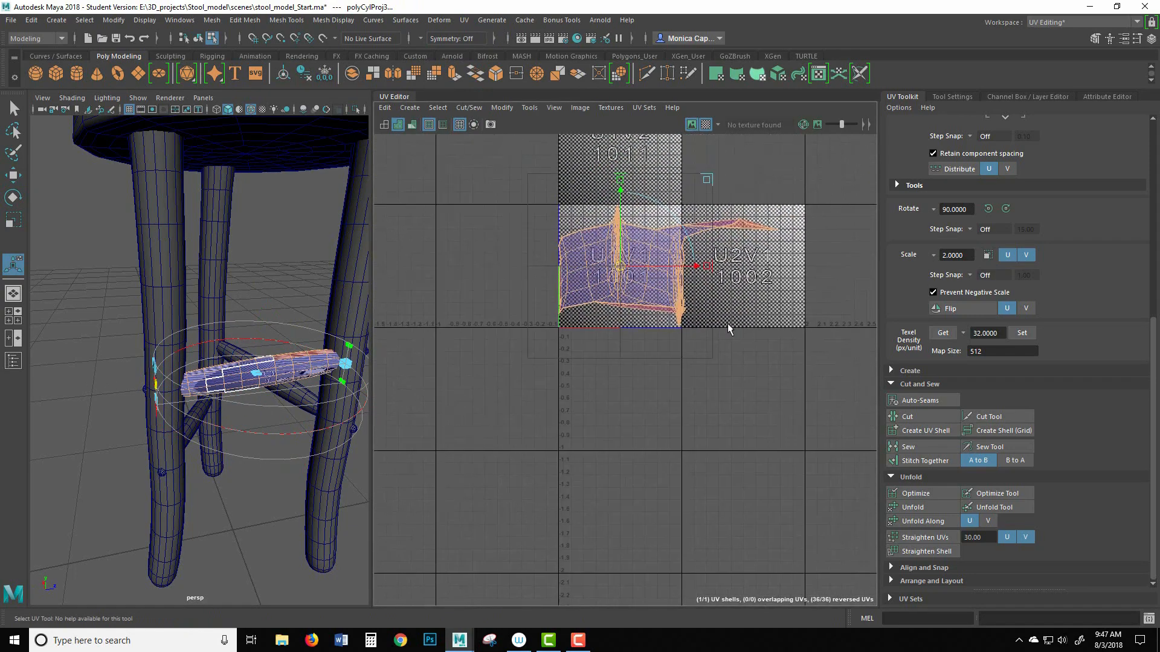
right_click_drag(701, 293, 925, 365, "alt")
middle_click_drag(592, 241, 536, 282, "alt")
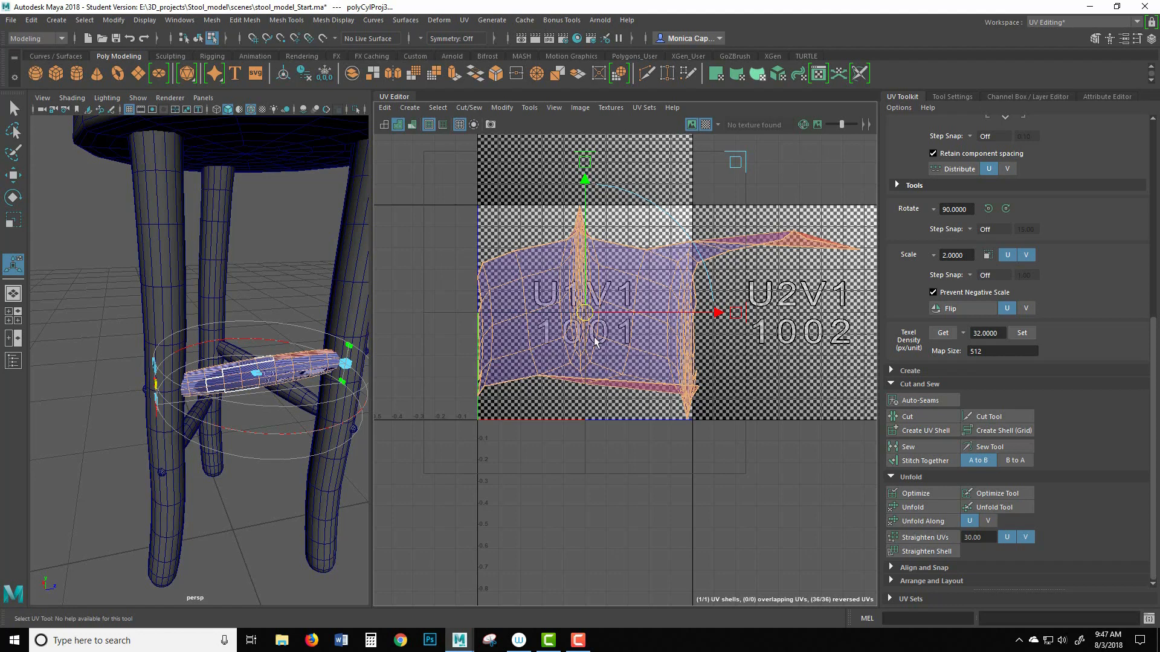
Rotate the cylindrical projection about 75 degrees so that its axis runs along the leg support.
left_click(145, 224)
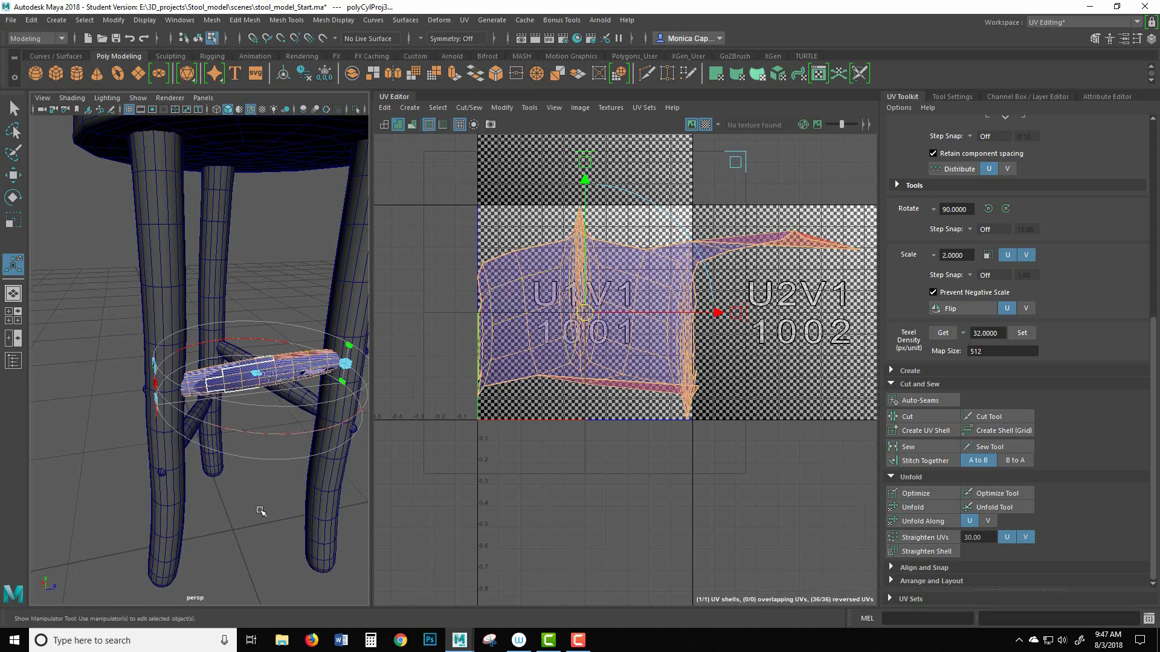
left_click_drag(205, 496, 59, 430, "alt")
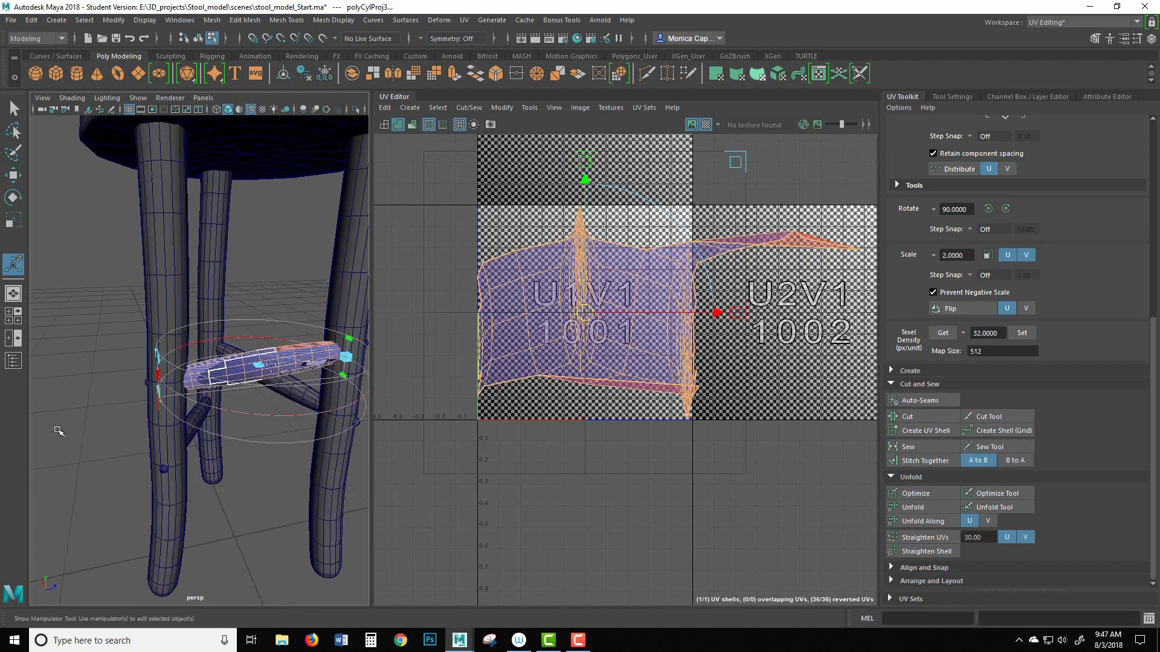
left_click_drag(161, 416, 65, 360, "alt")
left_click_drag(148, 448, 152, 410, "alt")
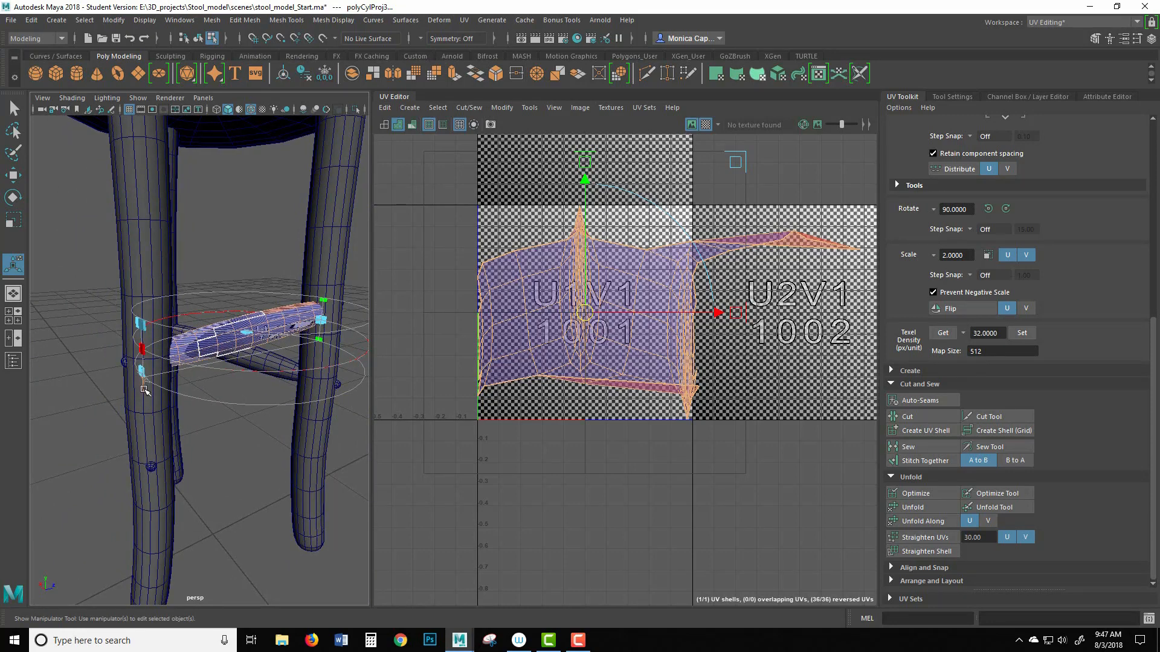
left_click(144, 388)
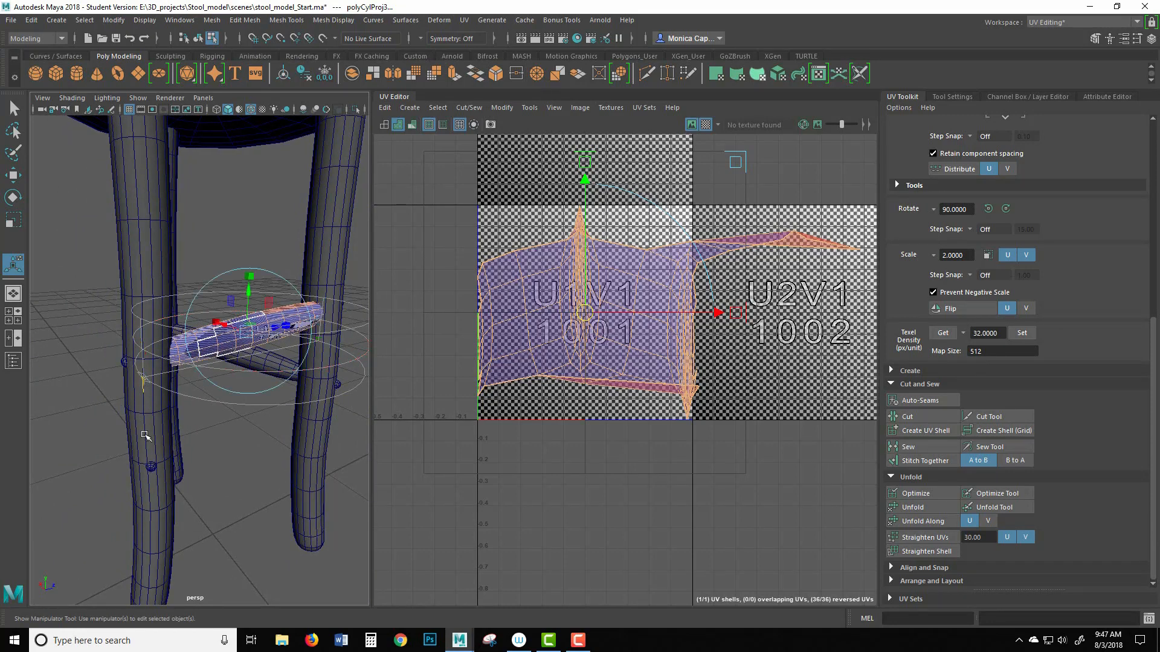
left_click(218, 278)
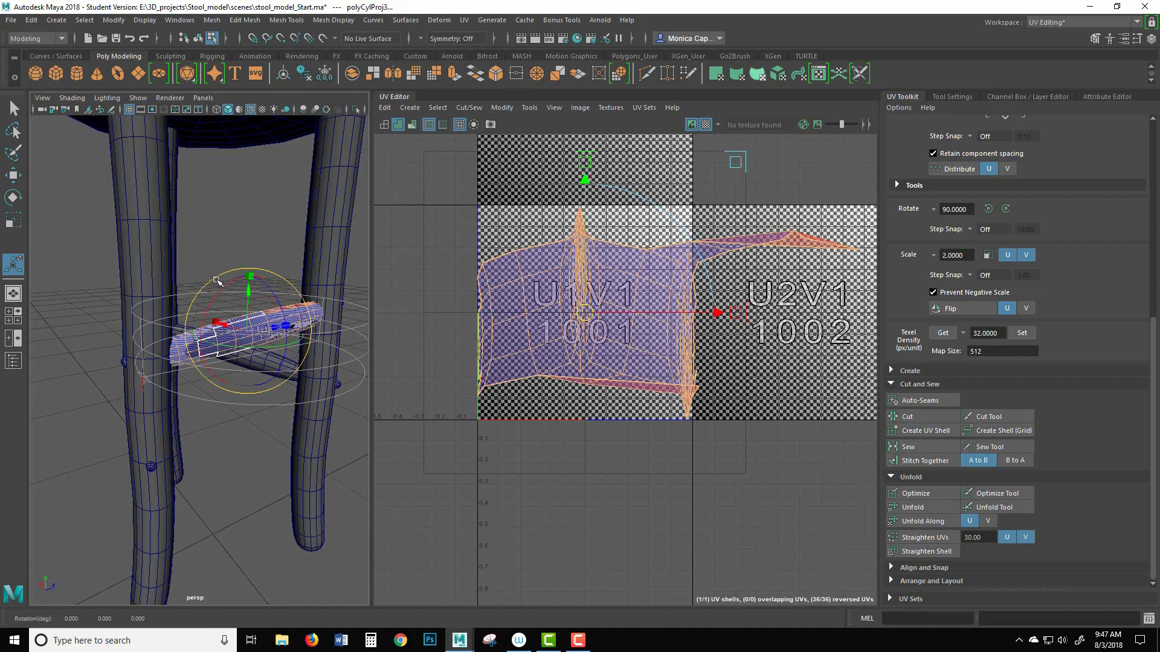
left_click_drag(204, 313, 262, 276)
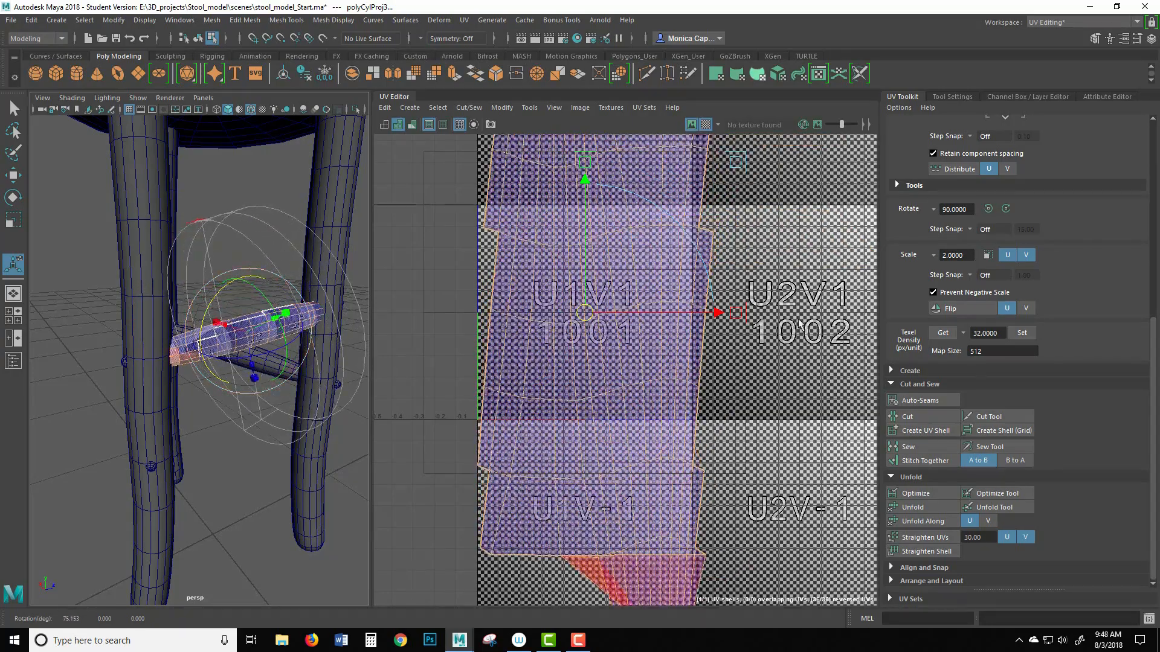
scroll(607, 276, "down", 5)
scroll(607, 276, "down", 2)
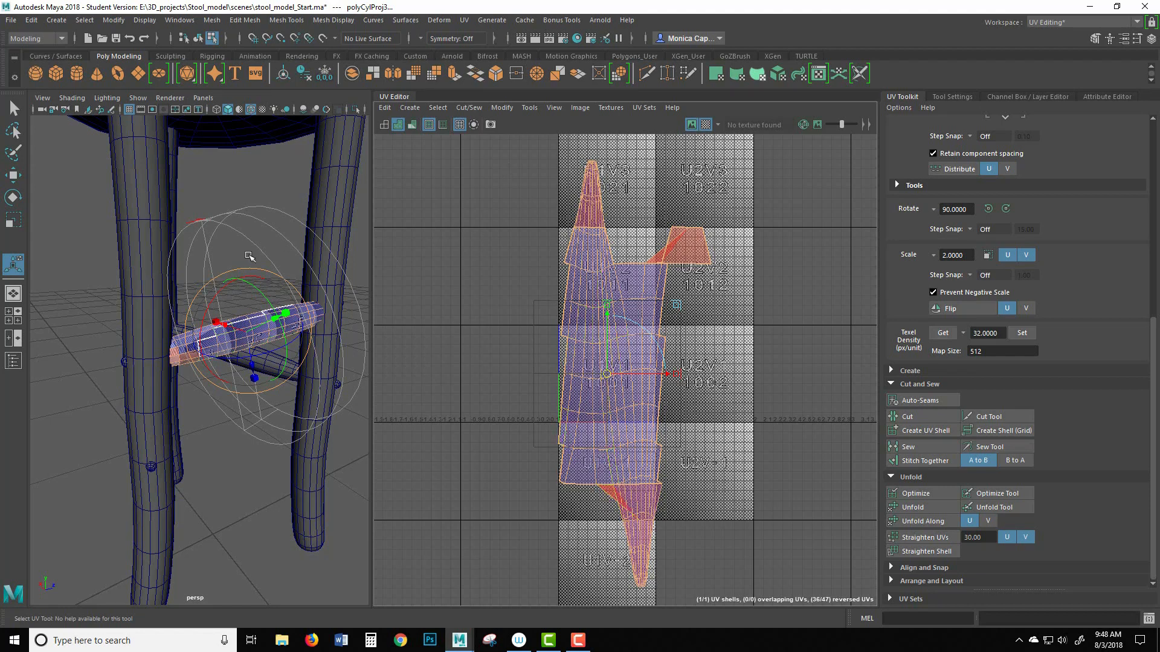
Fine-tune the projection's rotation to align with the leg support's tilt and straighten the ends of its UV shell.
left_click_drag(213, 297, 175, 364)
left_click_drag(101, 408, 140, 342, "alt")
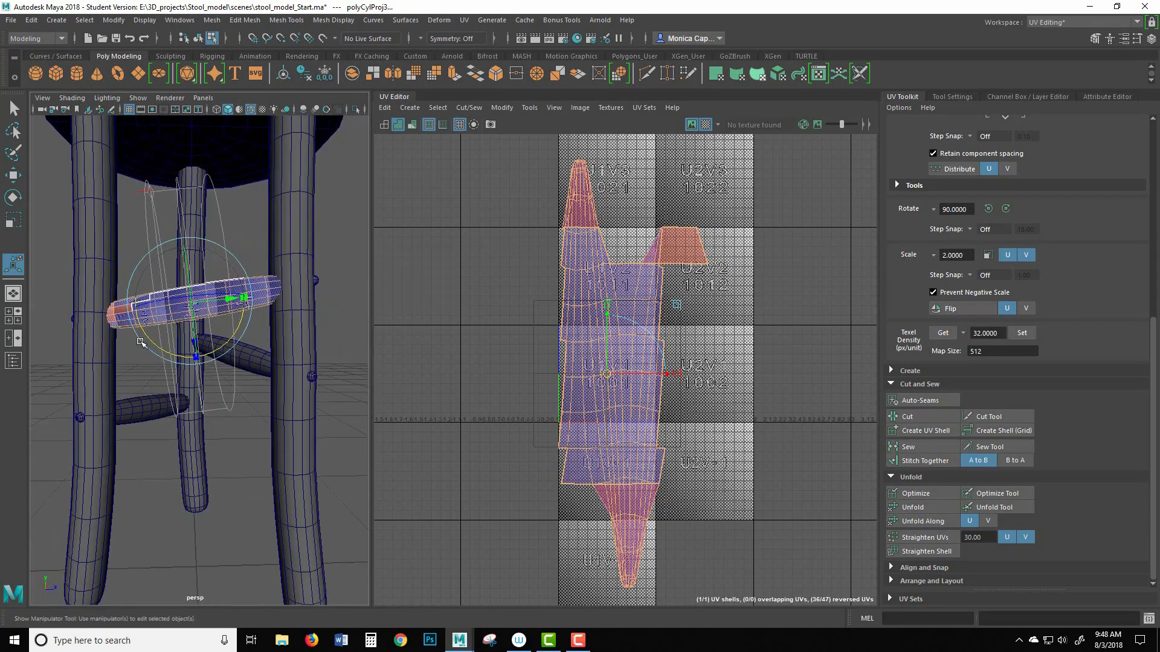
left_click_drag(340, 286, 380, 303, "alt")
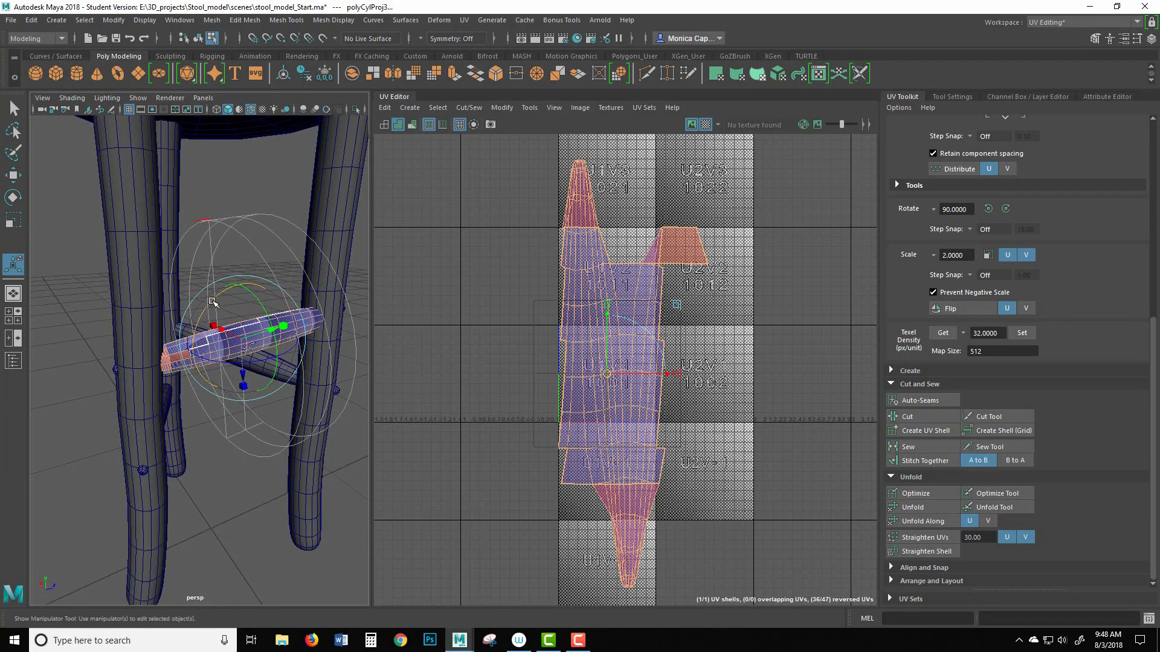
left_click_drag(212, 301, 207, 308)
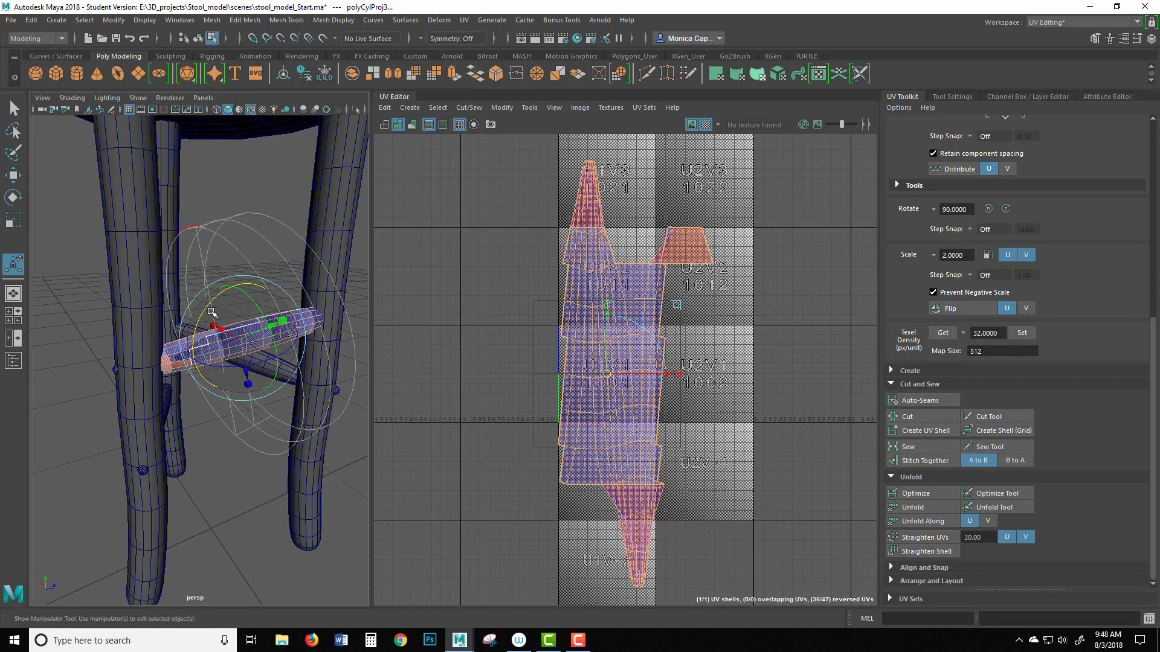
left_click_drag(207, 315, 222, 368)
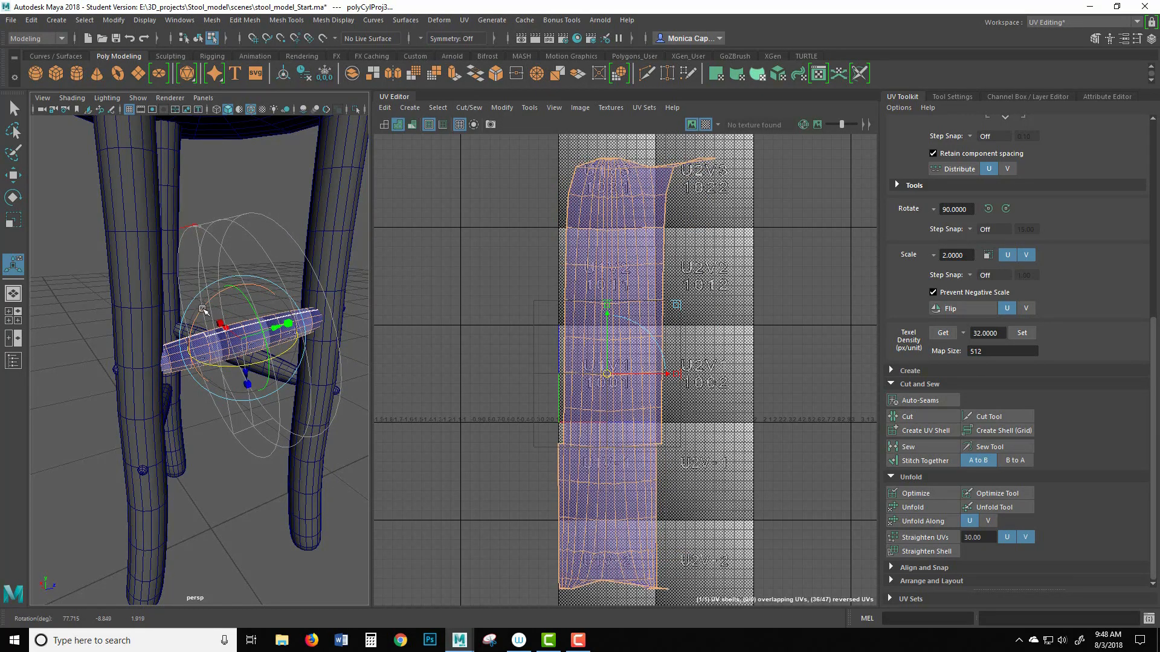
left_click_drag(203, 310, 208, 310)
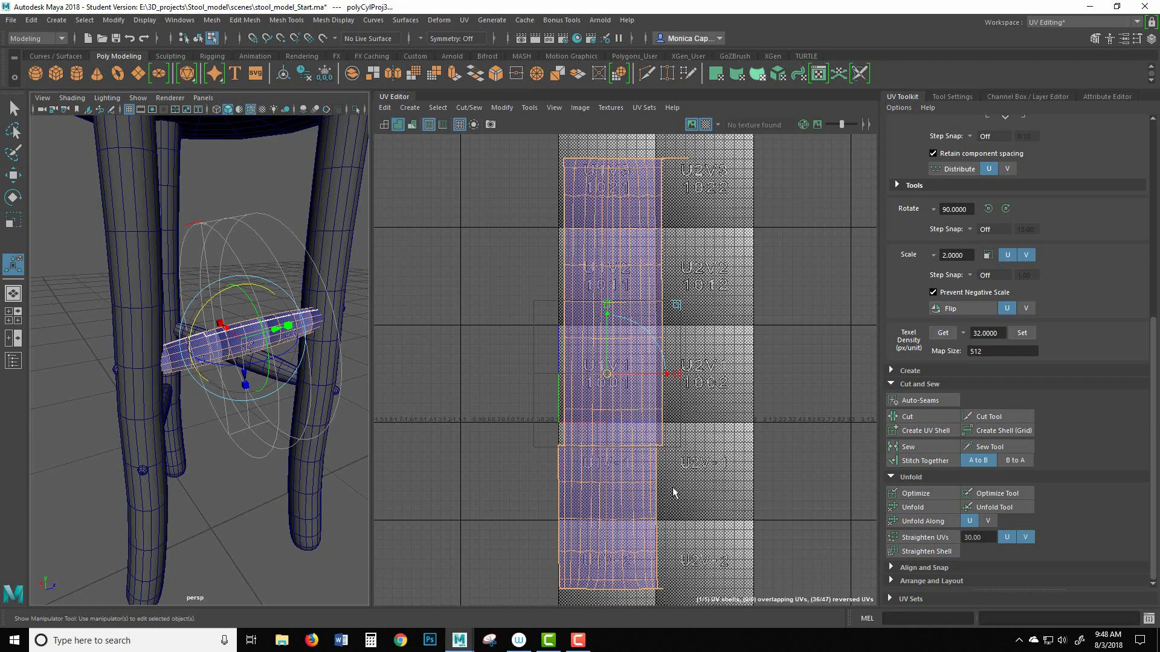
Display the leg support's UVs as a wireframe with the checker texture turned off.
left_click(689, 265)
left_click(386, 125)
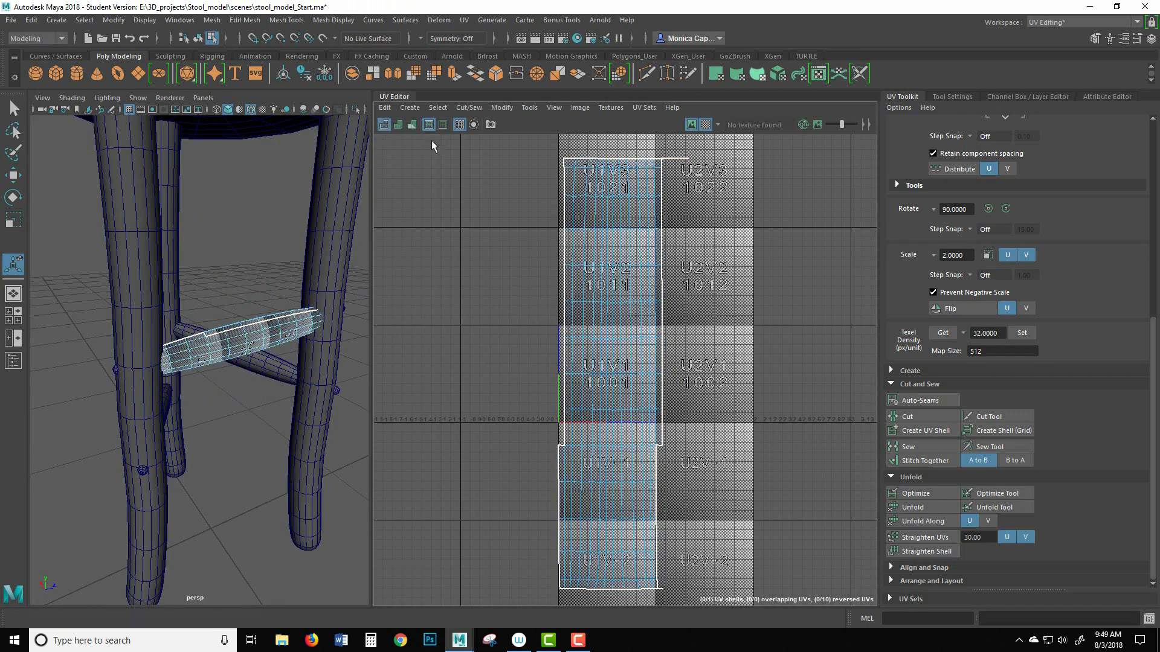
left_click(706, 125)
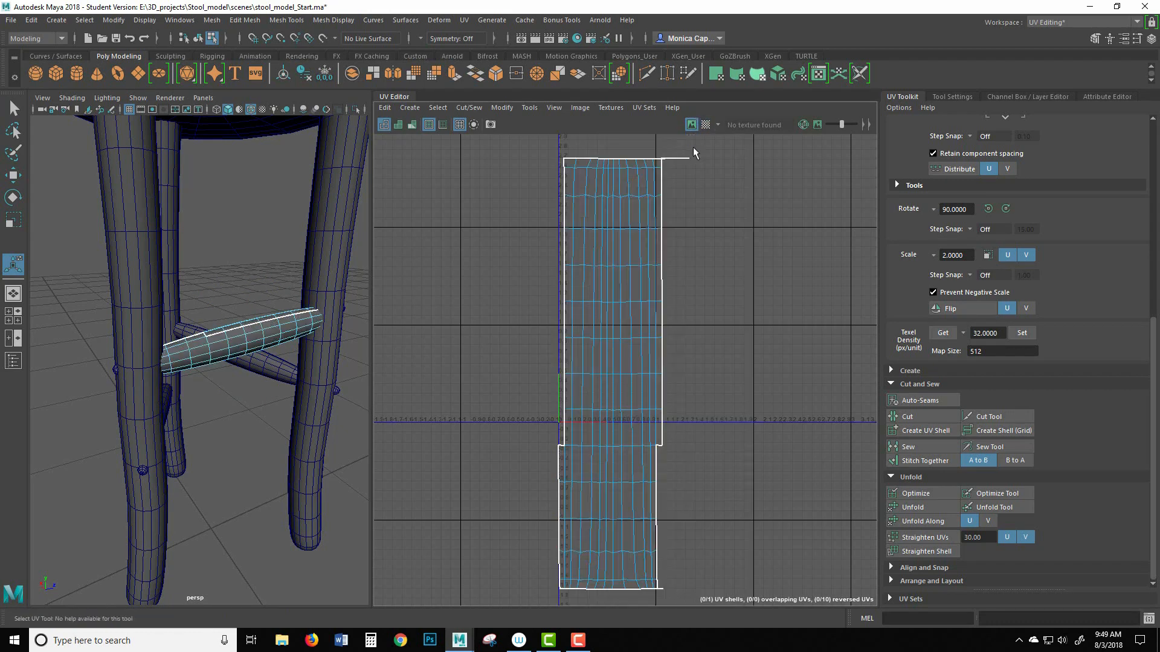
middle_click_drag(616, 213, 597, 219, "alt")
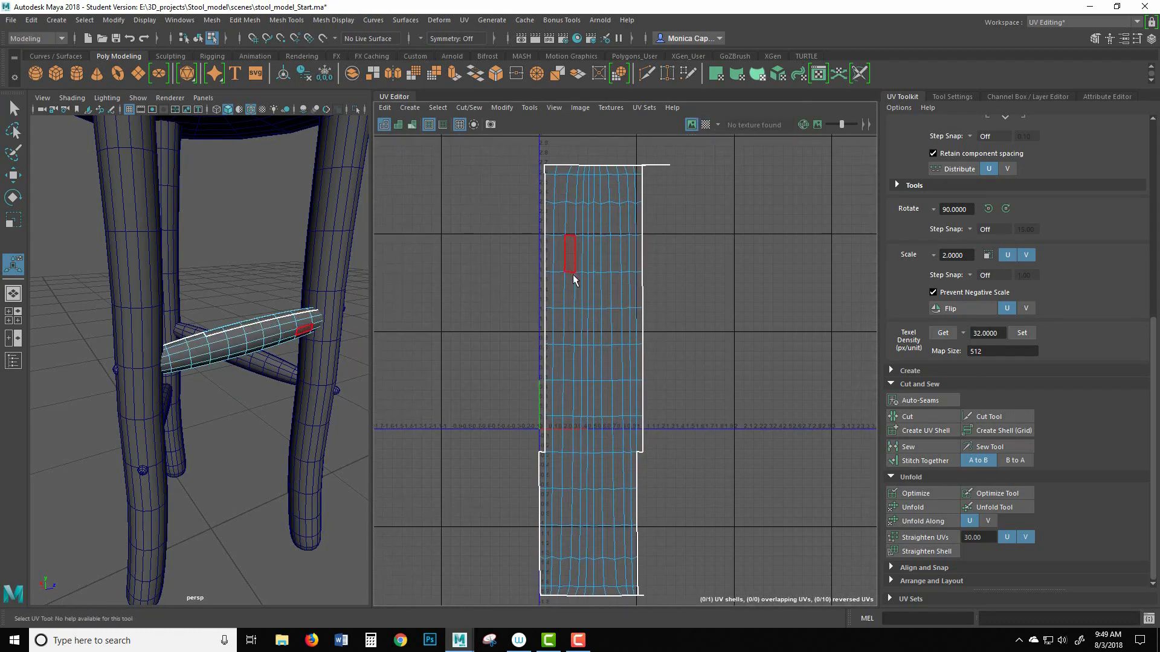
Cut the narrow strip off the shell's offset lower section along the vertical edges just inside its protruding border.
right_click_drag(584, 280, 584, 251)
middle_click_drag(657, 388, 656, 244, "alt")
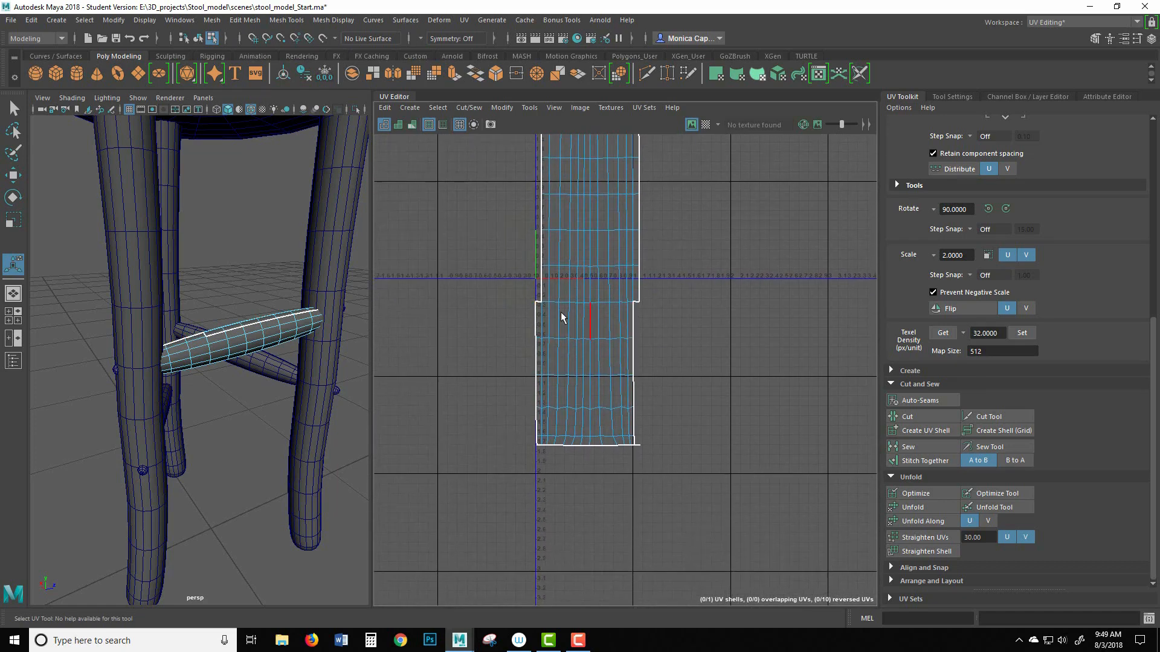
right_click_drag(546, 314, 553, 311)
left_click(538, 317)
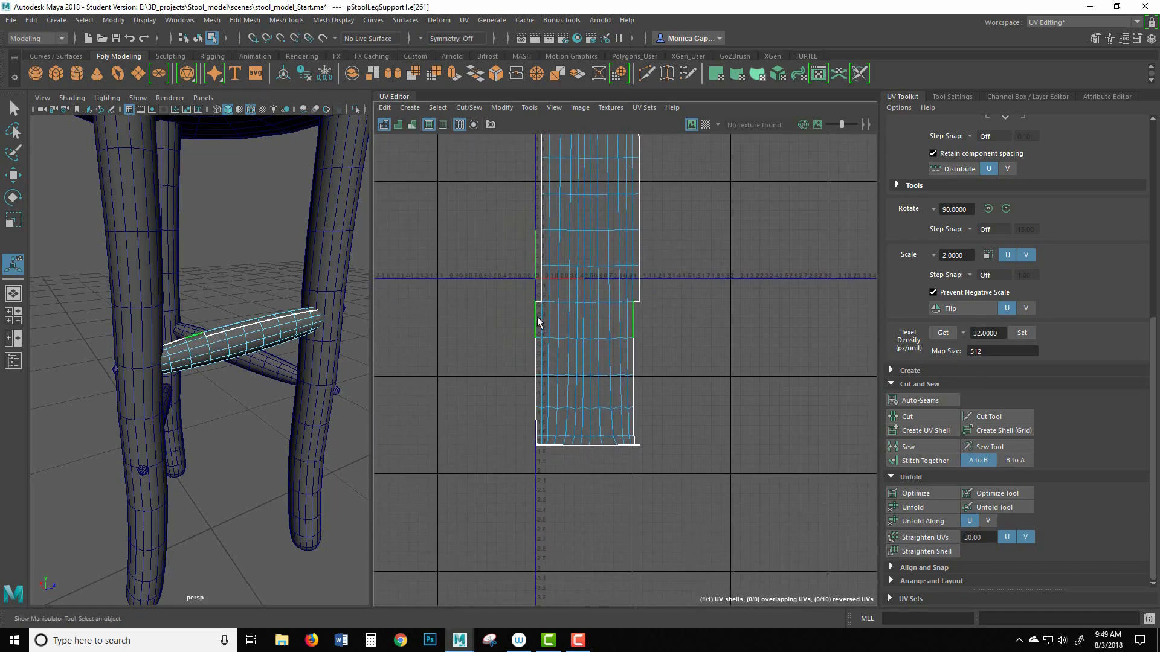
left_click(542, 320)
left_click(912, 416)
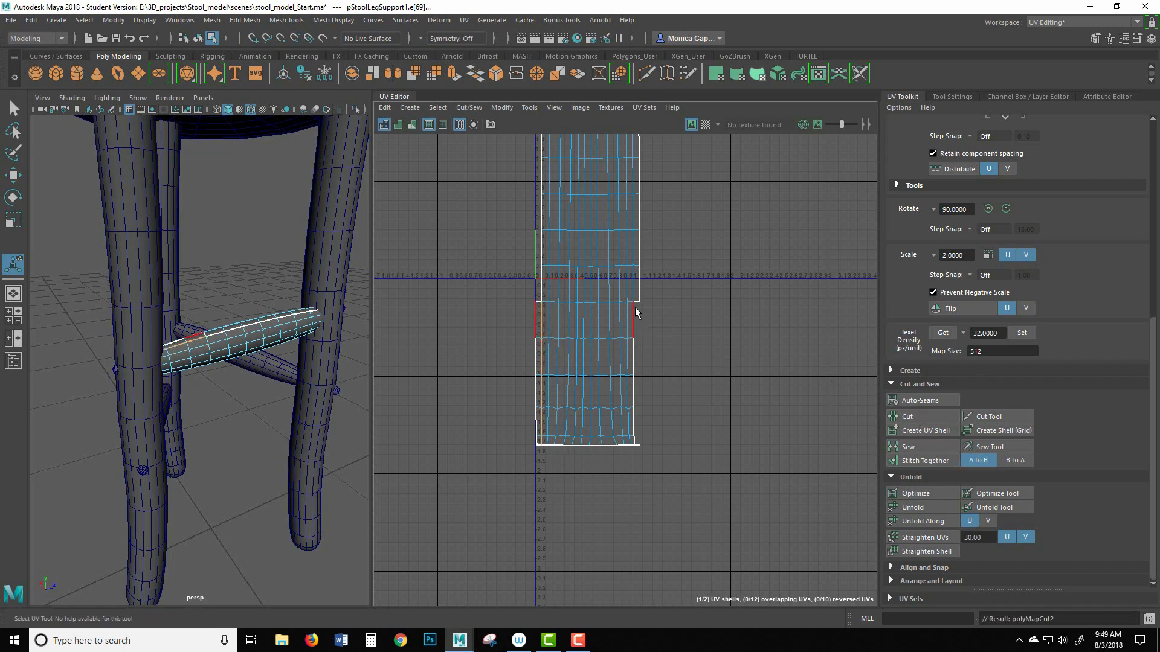
Stitch the cut strip onto the opposite side of the shell's lower section along its vertical border edges with A to B.
left_click(635, 300)
left_click(633, 312, "shift")
left_click(635, 348, "shift")
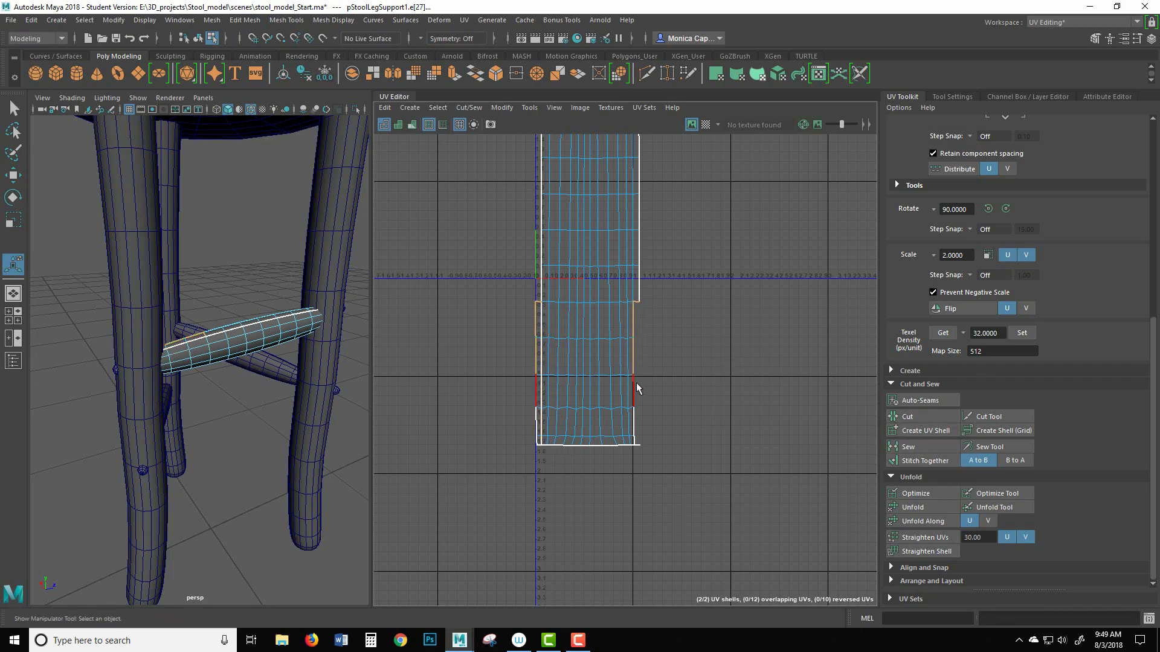
left_click(636, 386, "shift")
left_click(635, 416, "shift")
left_click(909, 461)
left_click(708, 293)
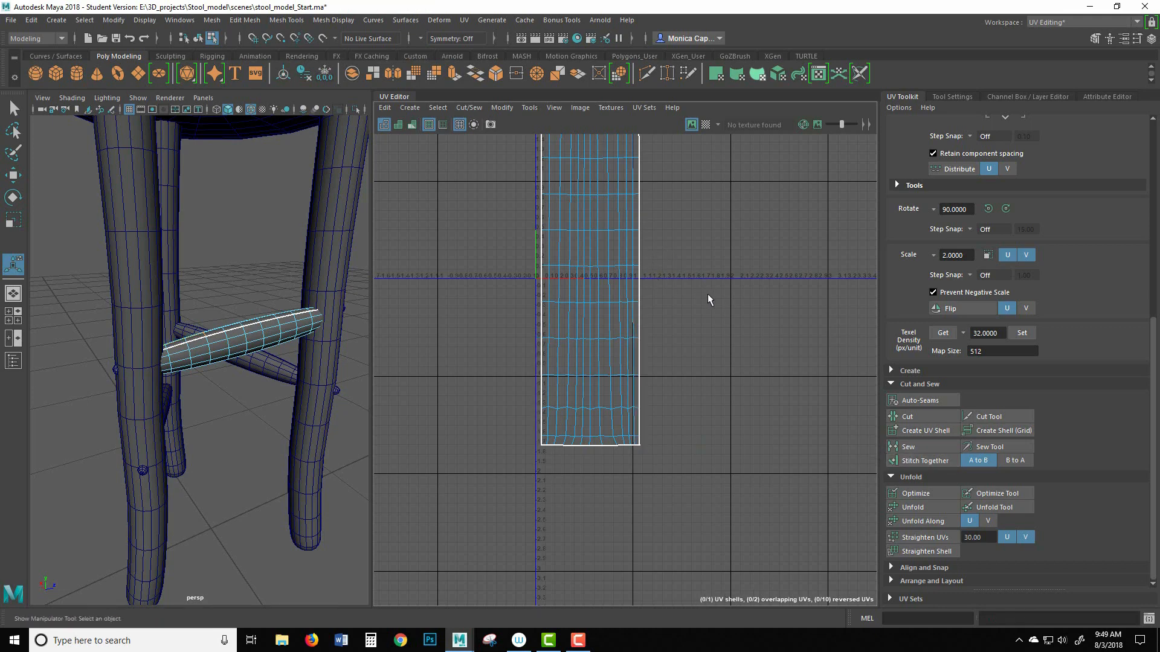
Turn the checker texture back on and inspect the checker pattern on the leg support up close.
middle_click_drag(691, 259, 675, 394, "alt")
right_click_drag(675, 394, 665, 386, "alt")
left_click(589, 421)
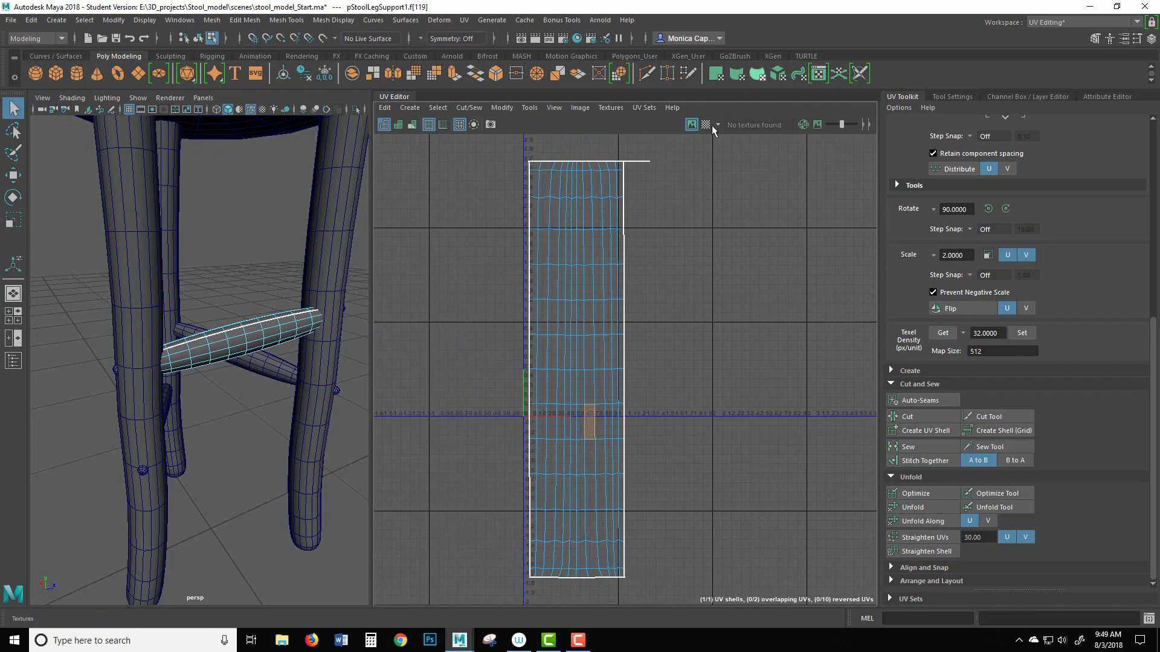
left_click(705, 125)
double_click(601, 278)
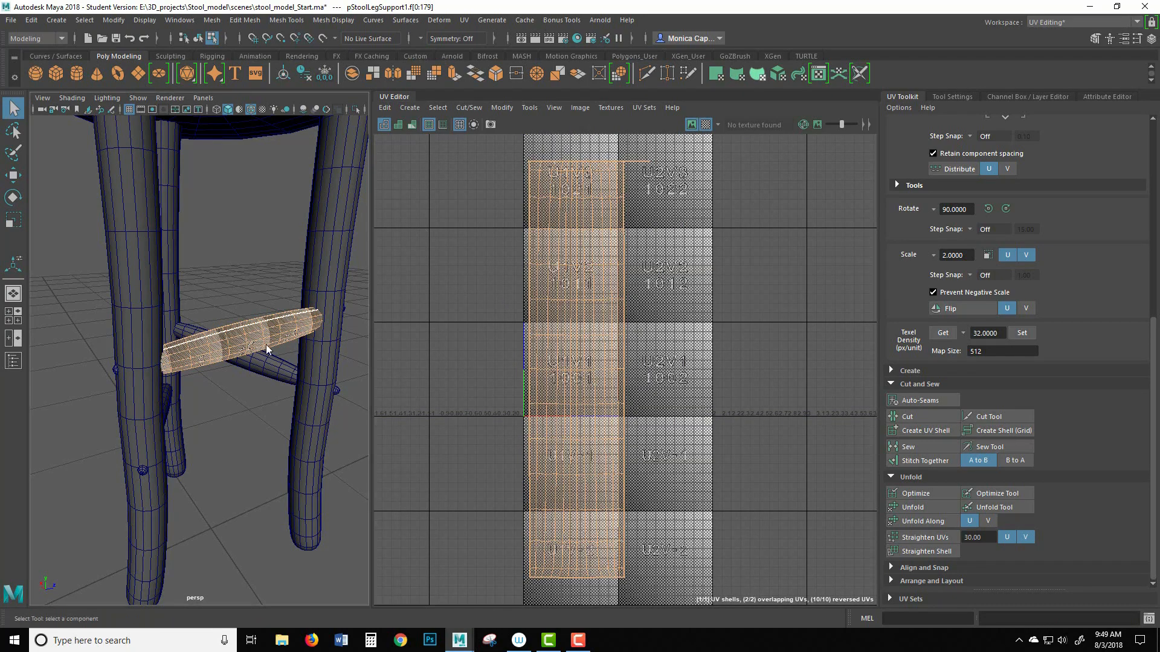
left_click(235, 365)
right_click_drag(234, 365, 354, 396, "alt")
middle_click_drag(354, 397, 328, 398, "alt")
right_click_drag(622, 333, 601, 330, "alt")
right_click_drag(296, 316, 369, 312, "alt")
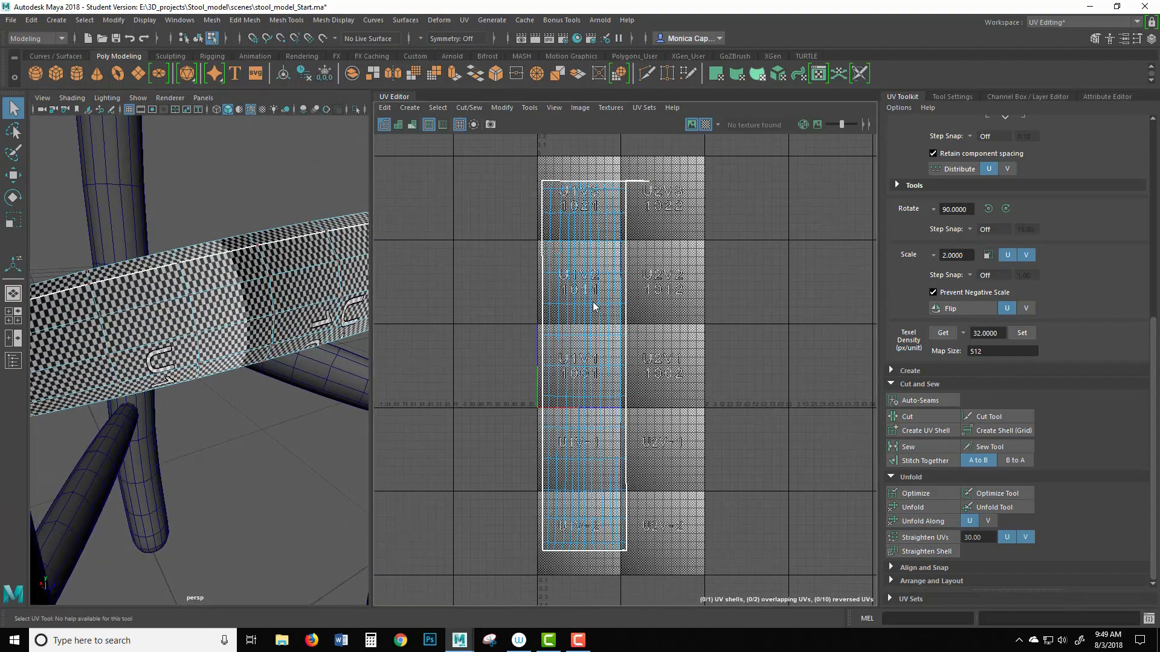
Scale the leg support's whole UV shell shorter along V and unfold it.
double_click(608, 333)
key("r")
left_click_drag(607, 276, 607, 314)
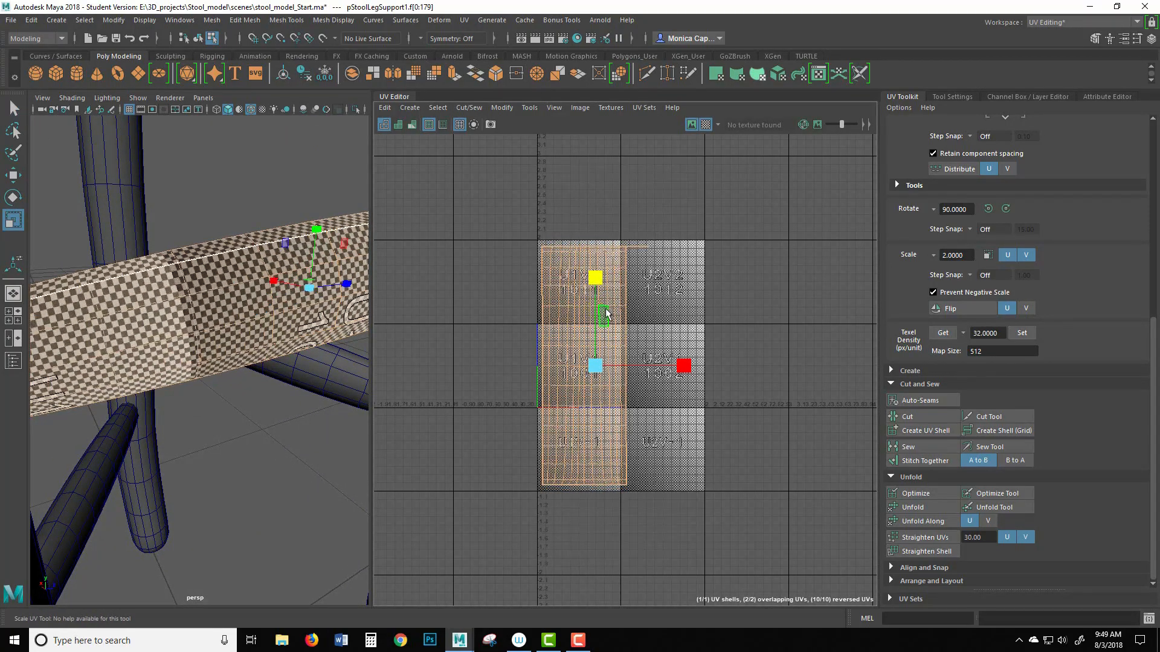
left_click(929, 510)
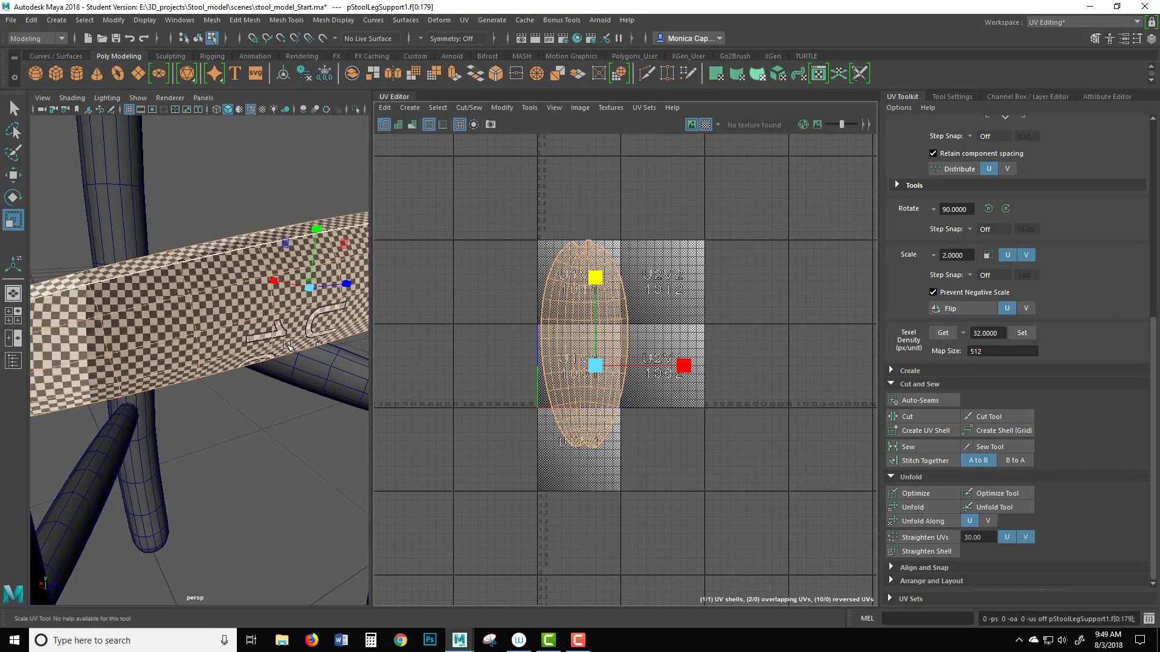
Inspect the checker pattern on the unfolded leg support from several angles and along its whole length.
left_click_drag(249, 338, 229, 357, "alt")
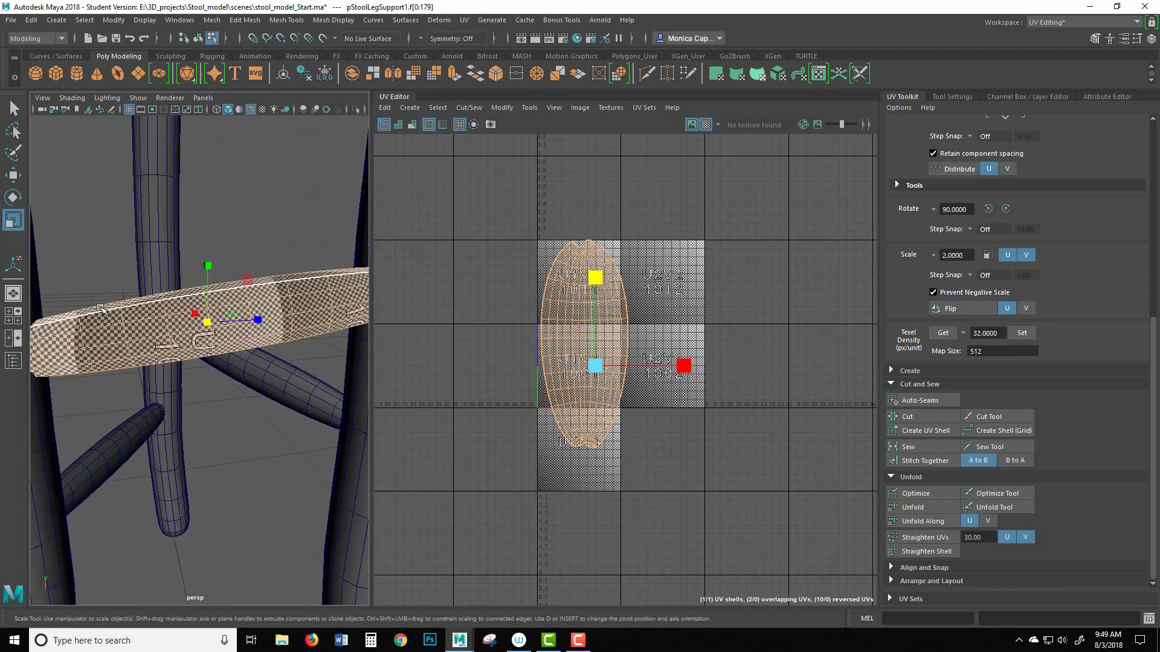
right_click_drag(326, 307, 264, 336, "alt")
left_click_drag(242, 394, 256, 415, "alt")
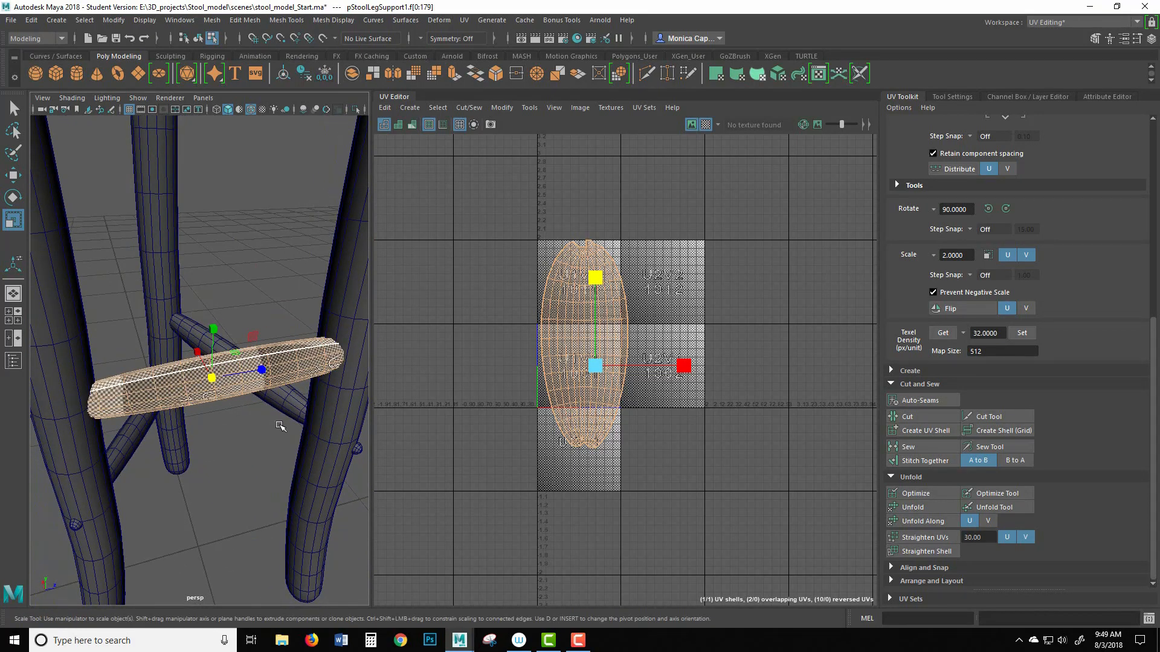
left_click_drag(211, 429, 251, 306, "alt")
middle_click_drag(249, 331, 262, 361, "alt")
right_click_drag(262, 361, 207, 324, "alt")
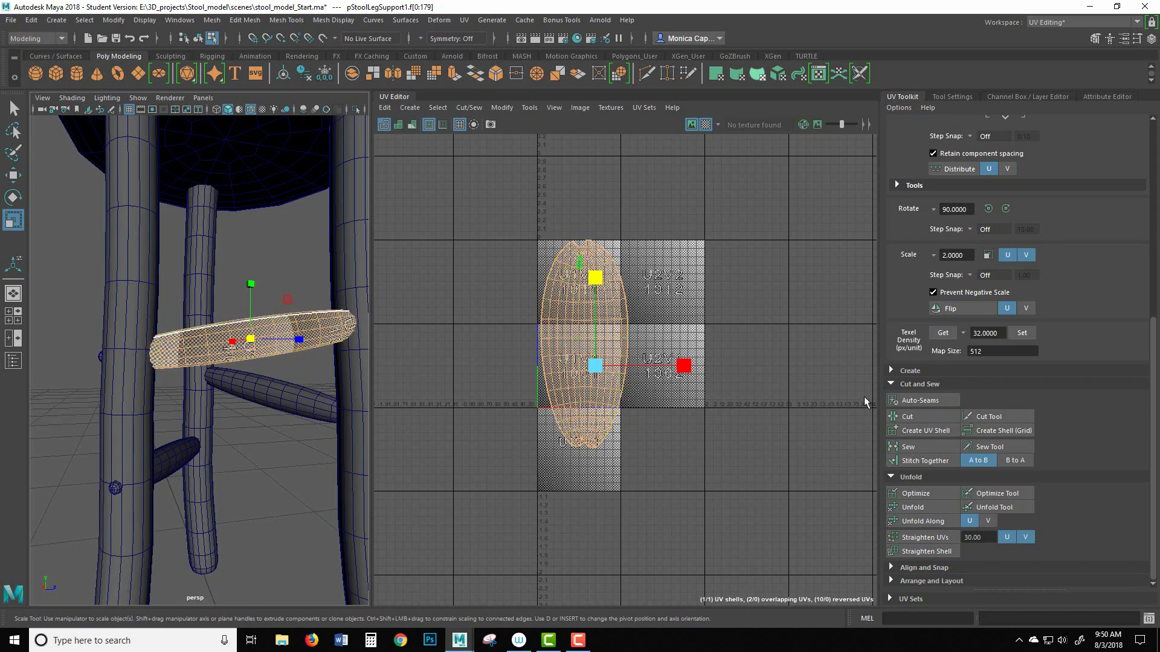
left_click(226, 422)
scroll(253, 332, "up", 4)
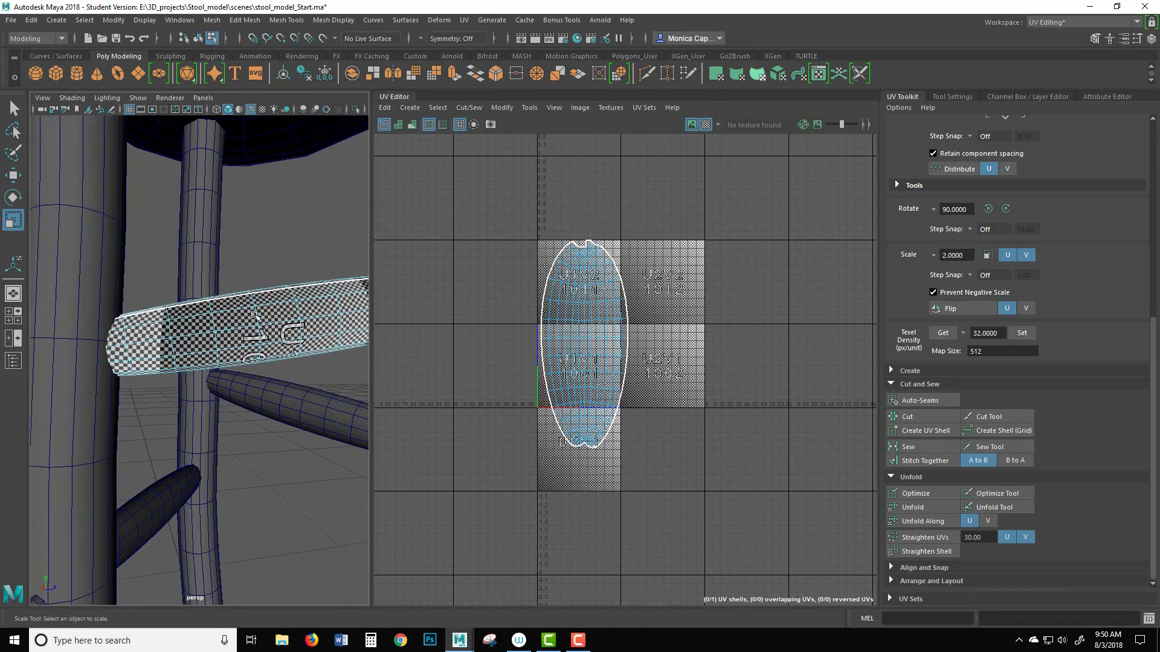
left_click_drag(254, 315, 226, 358, "alt")
right_click_drag(226, 359, 181, 305, "alt")
left_click_drag(182, 305, 108, 311, "alt")
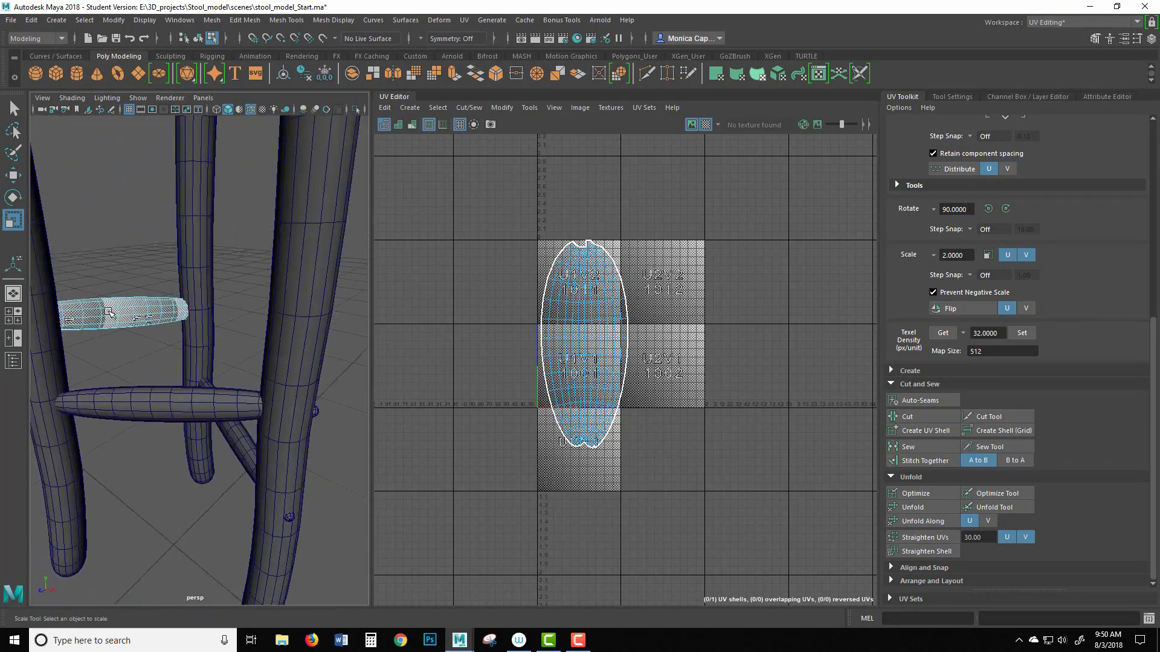
middle_click_drag(109, 312, 157, 315, "alt")
Cut the leg support's UV shell lengthwise along the edge loop on the side facing the stool's center.
right_click_drag(158, 308, 166, 270)
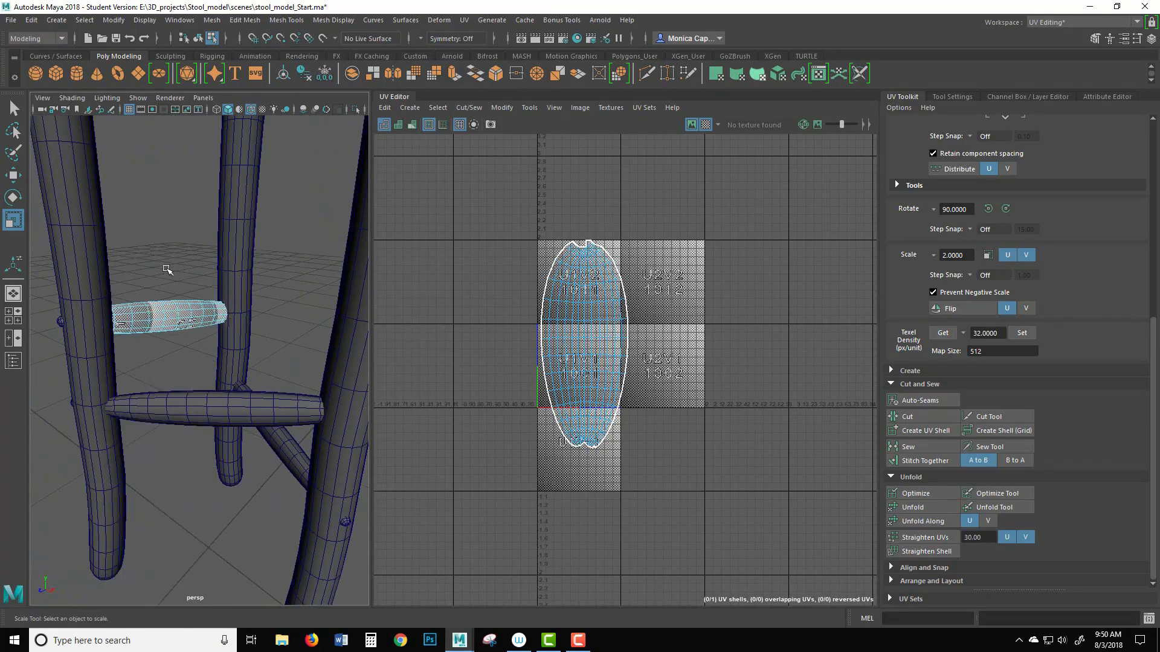
left_click(158, 321)
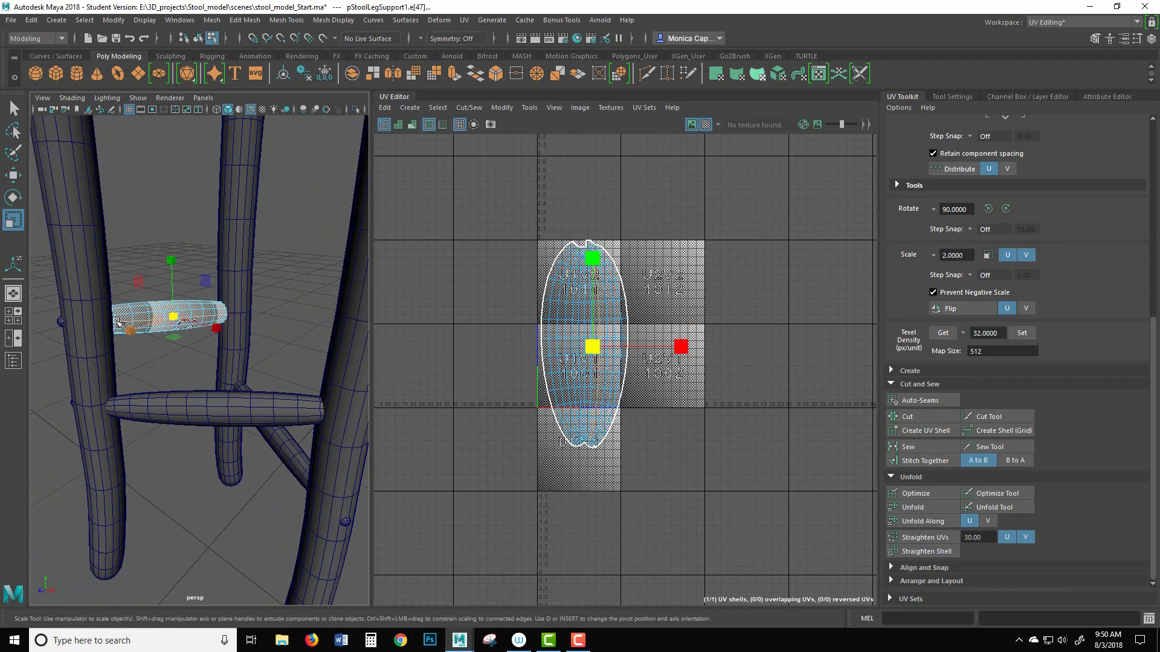
left_click_drag(68, 376, 100, 354, "alt")
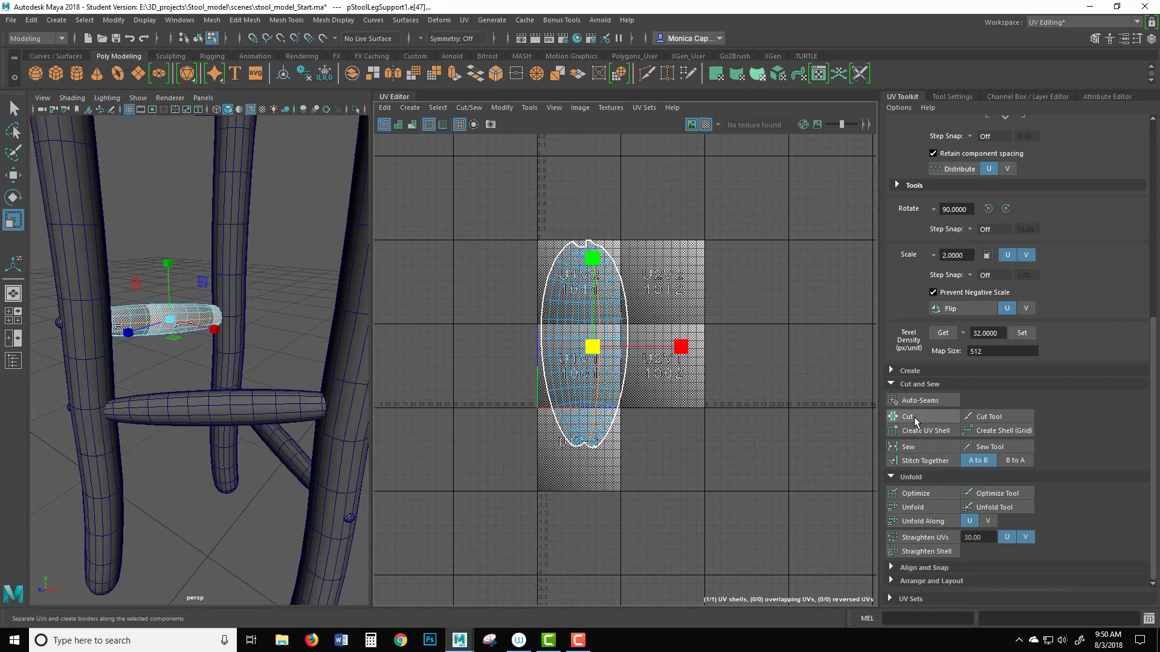
right_click_drag(630, 285, 603, 255)
scroll(662, 284, "up", 3)
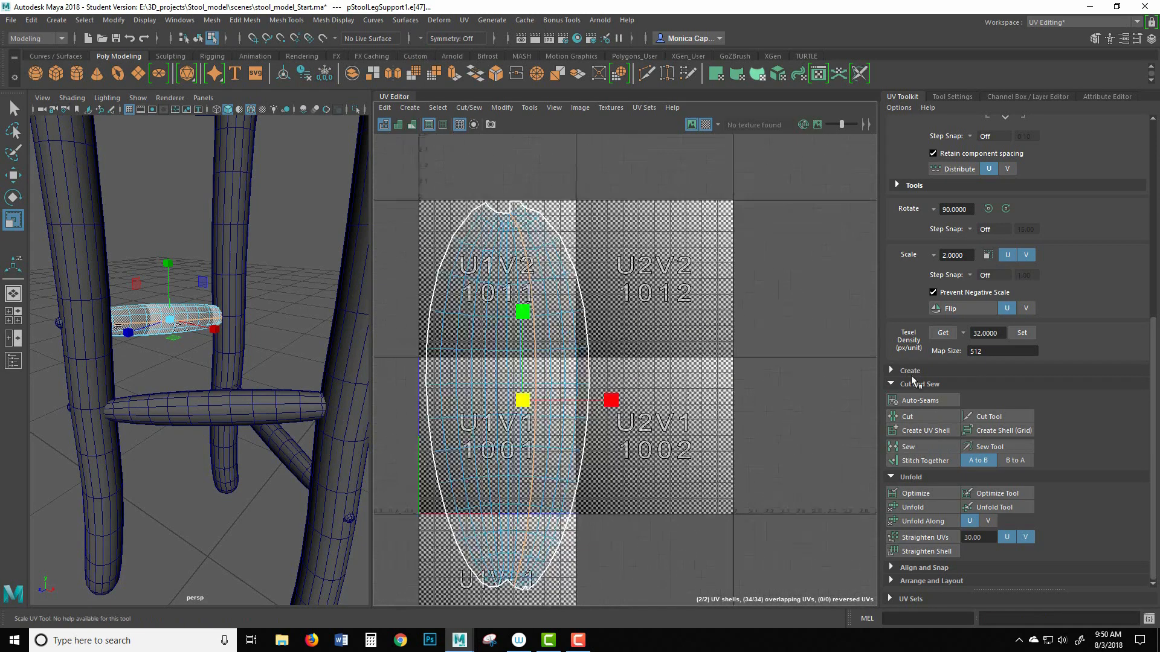
Stitch the two shells together along their long outer border edges, from end to end, with A to B.
left_click(546, 221)
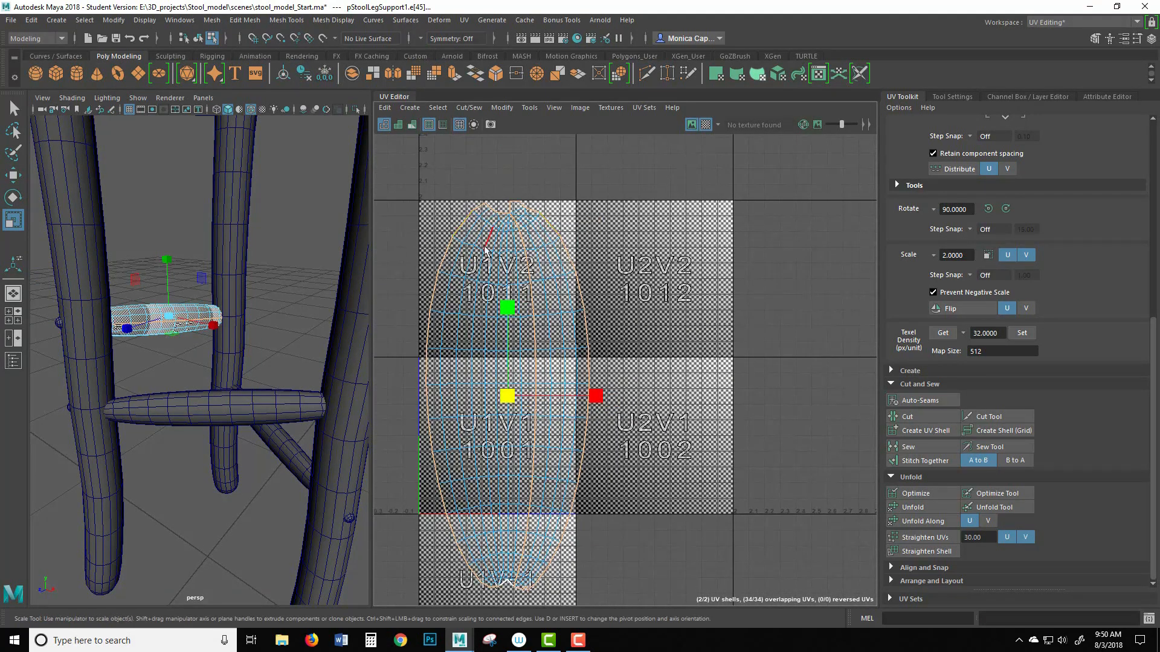
left_click(641, 236)
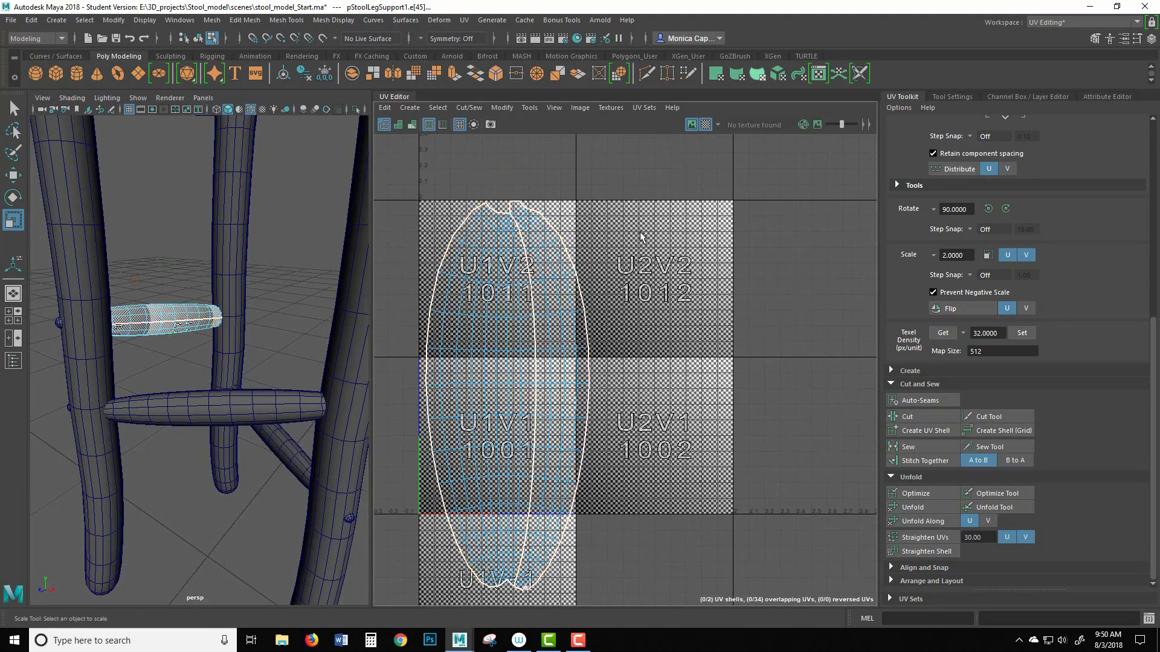
left_click(531, 212)
left_click(550, 226, "shift")
left_click(570, 257, "shift")
left_click(582, 301, "shift")
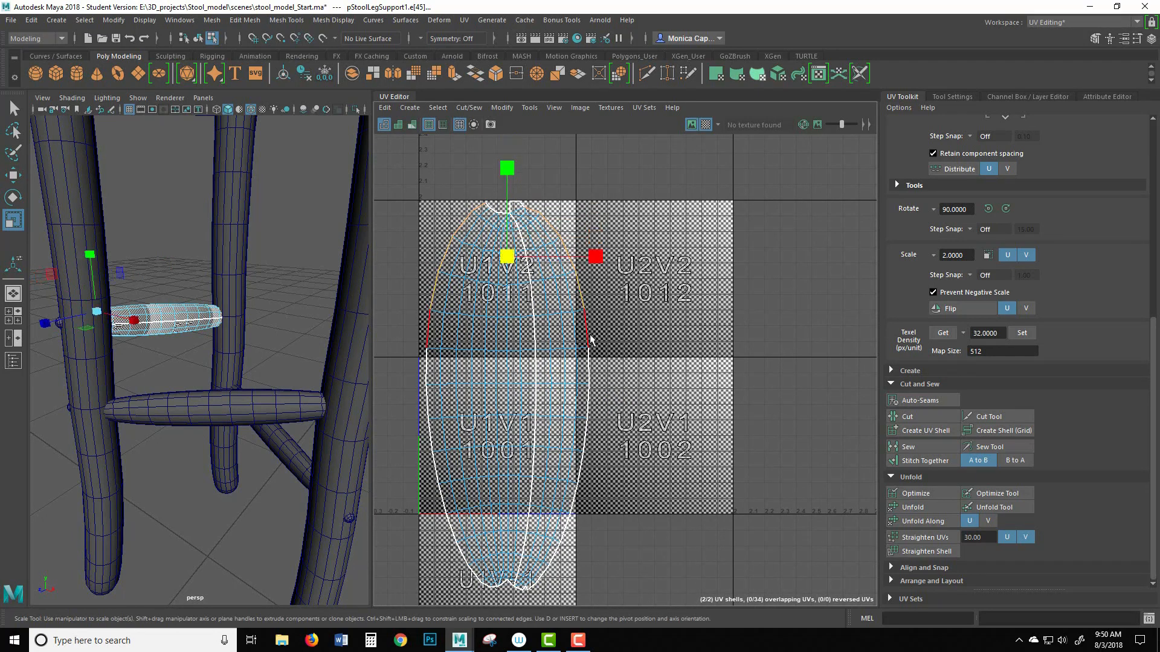
left_click(589, 336, "shift")
left_click(590, 370, "shift")
left_click(588, 406, "shift")
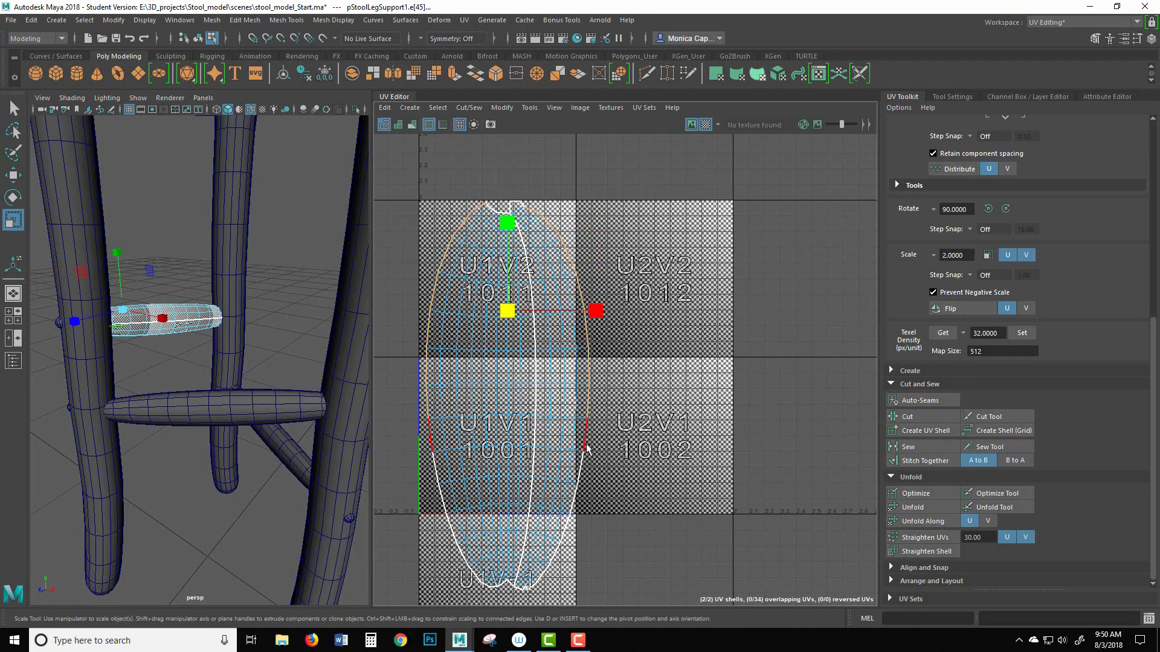
left_click(587, 448, "shift")
left_click(584, 477, "shift")
left_click(574, 502, "shift")
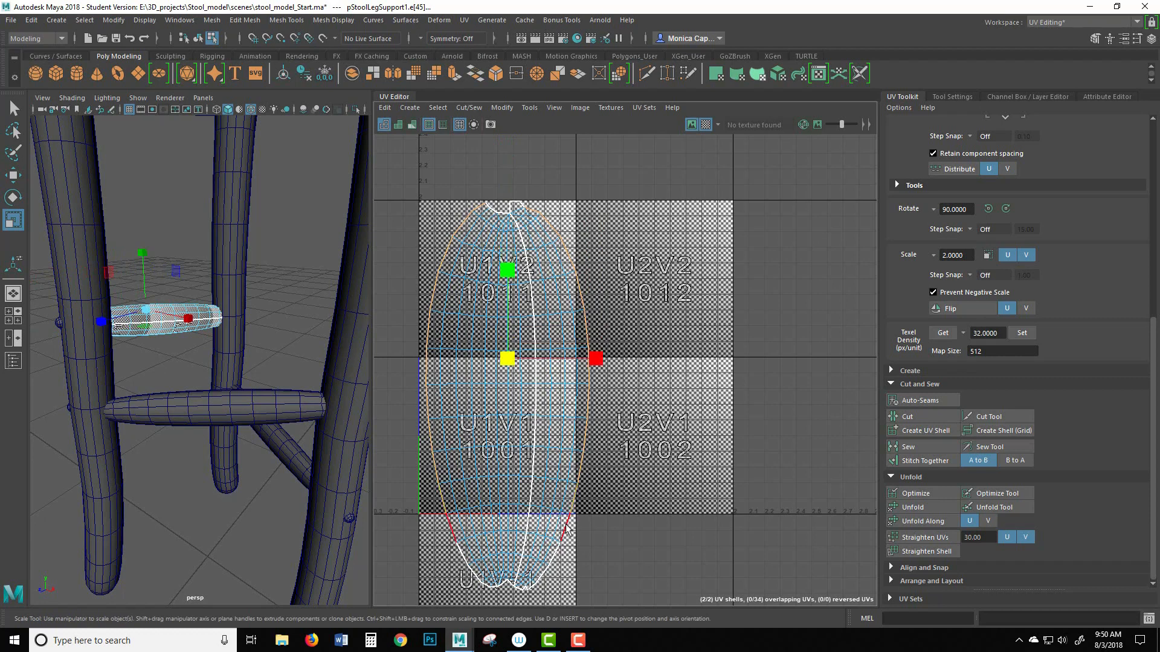
left_click(566, 526, "shift")
left_click(551, 561, "shift")
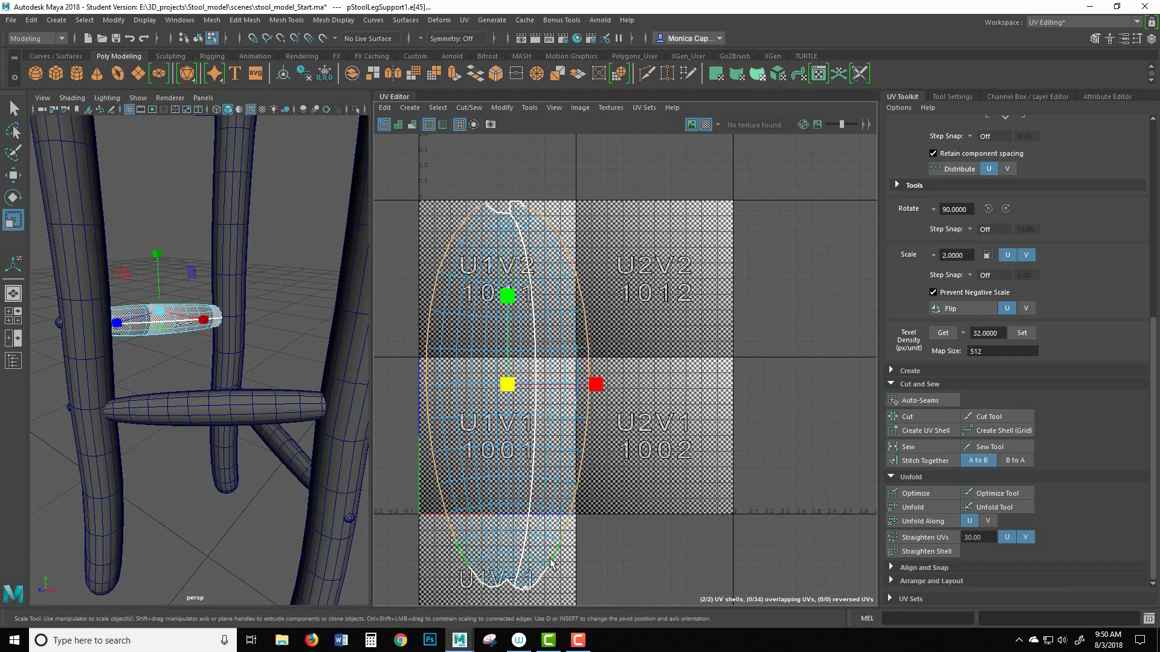
left_click(530, 589, "shift")
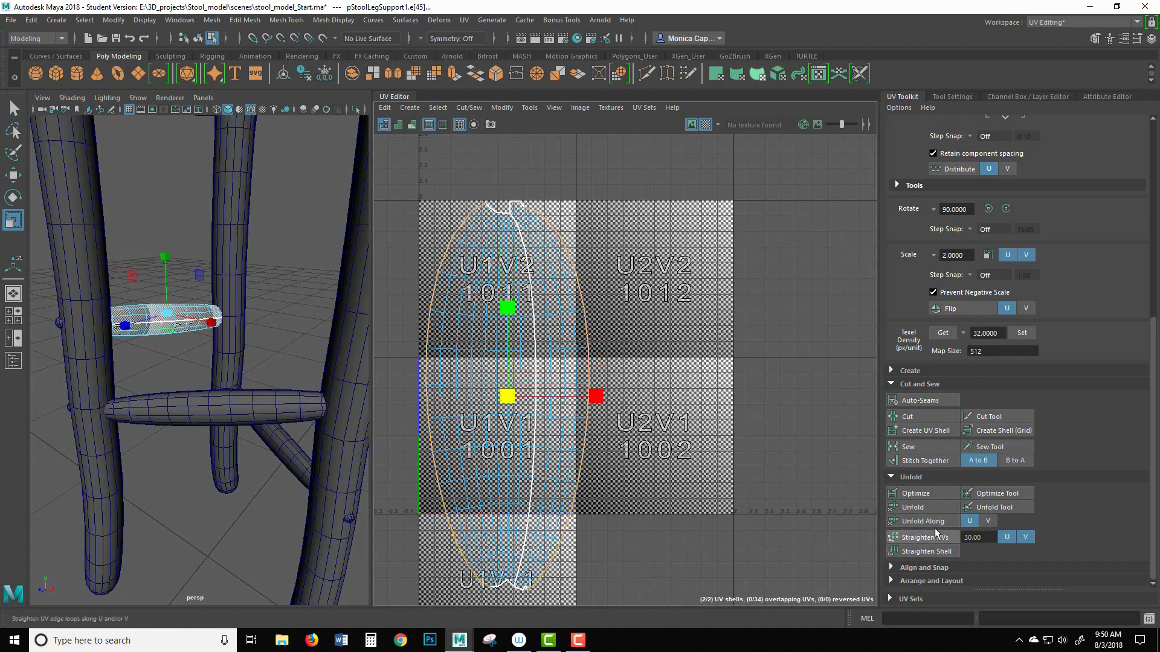
left_click(922, 459)
middle_click_drag(499, 333, 633, 273, "alt")
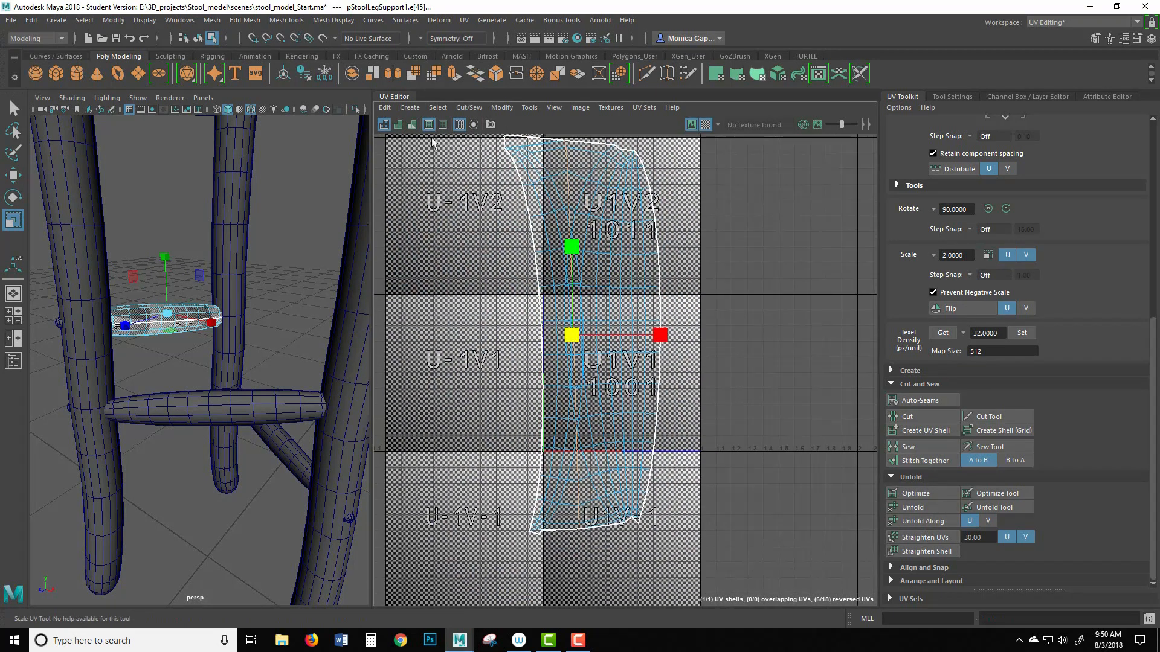
Display the UVs shaded, unfold the whole stitched shell again, and check the checker pattern on the leg support.
left_click(398, 125)
right_click_drag(588, 265, 594, 302)
double_click(629, 288)
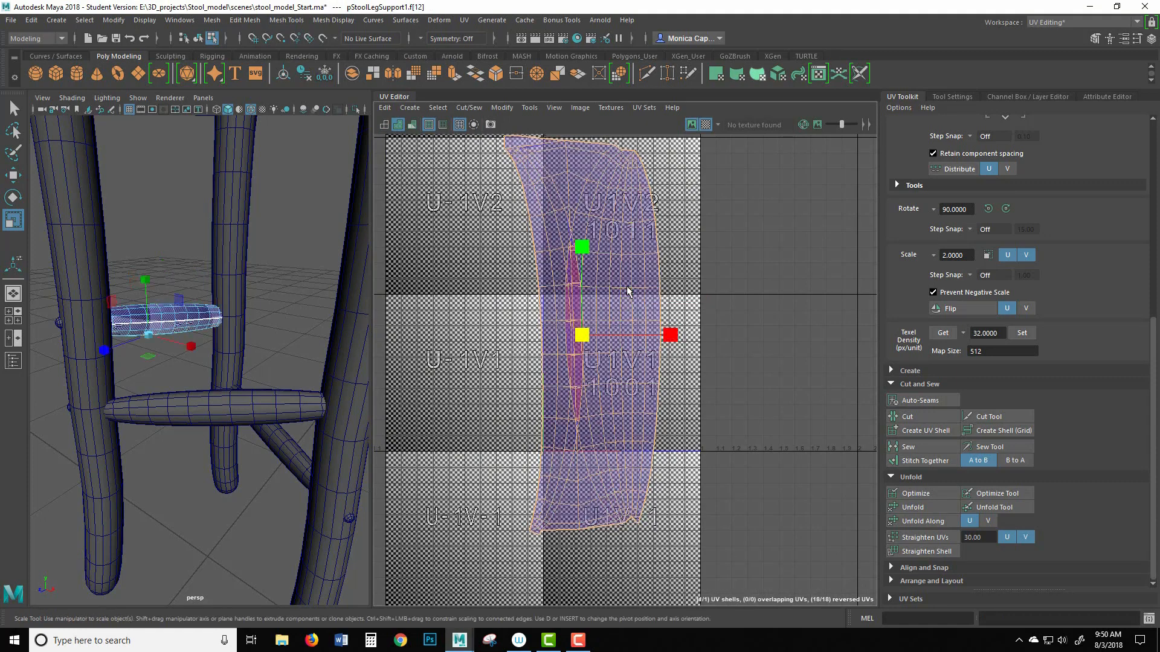
left_click(922, 507)
left_click_drag(238, 294, 316, 299, "alt")
scroll(315, 299, "up", 5)
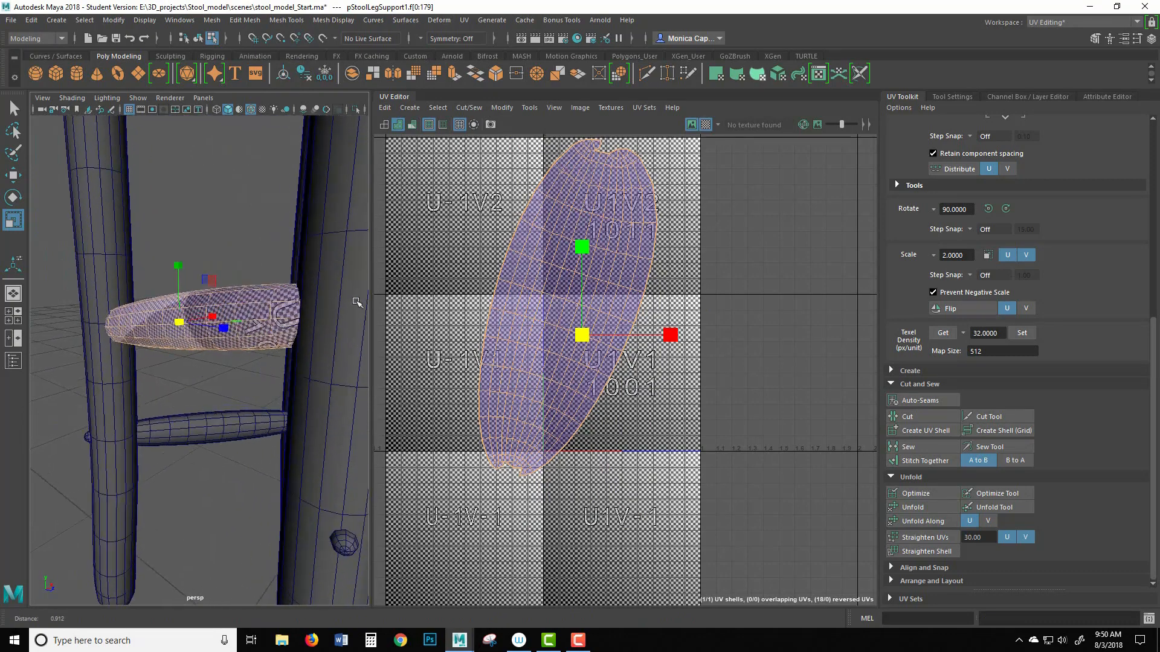
right_click_drag(305, 254, 355, 218)
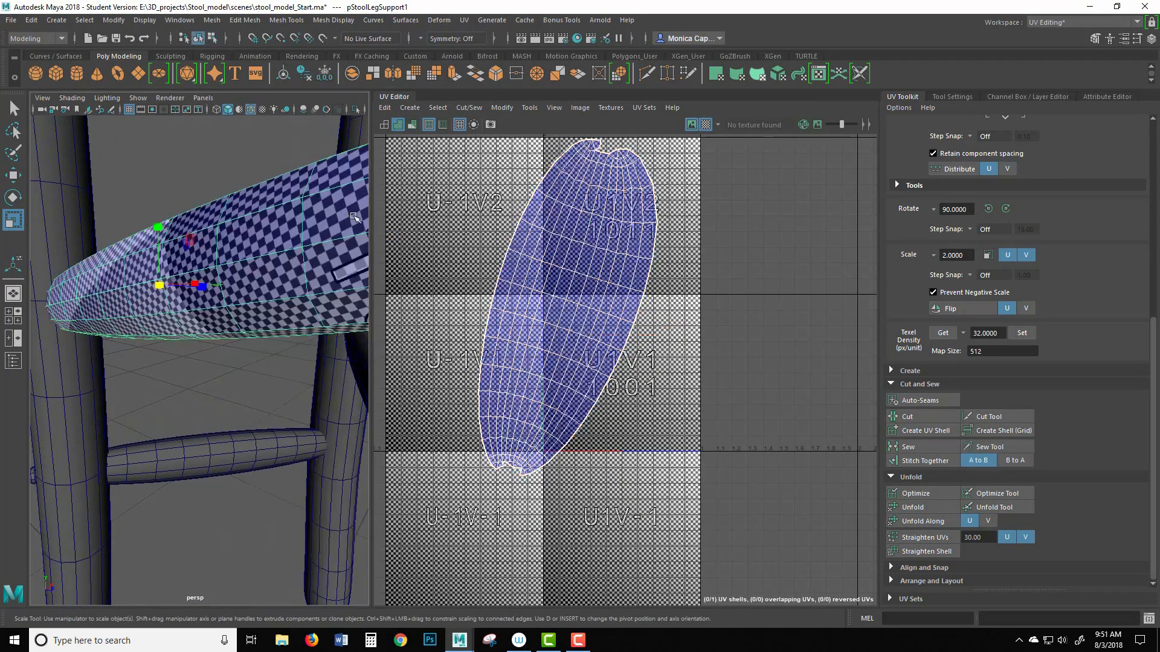
right_click_drag(258, 165, 203, 173, "alt")
left_click_drag(203, 174, 335, 260, "alt")
scroll(334, 260, "up", 8)
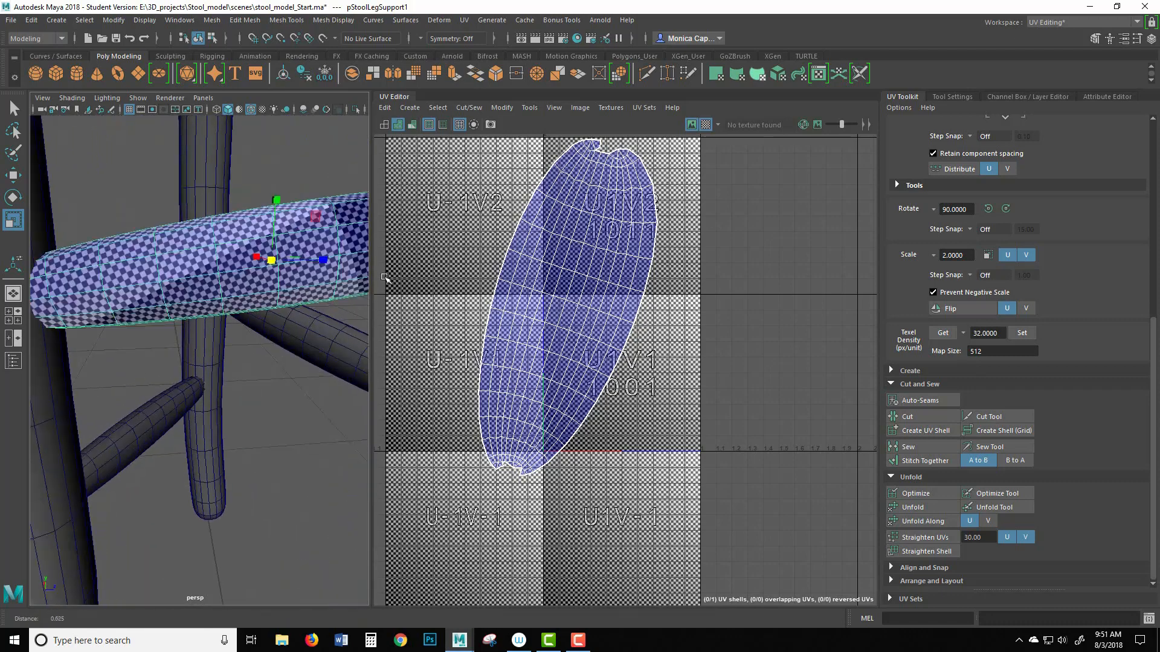
Lay the leg support's shell horizontally at a reduced size in the lower part of the U-1V1 tile.
scroll(587, 247, "down", 1)
scroll(587, 247, "down", 1)
right_click_drag(599, 268, 605, 300)
key("w")
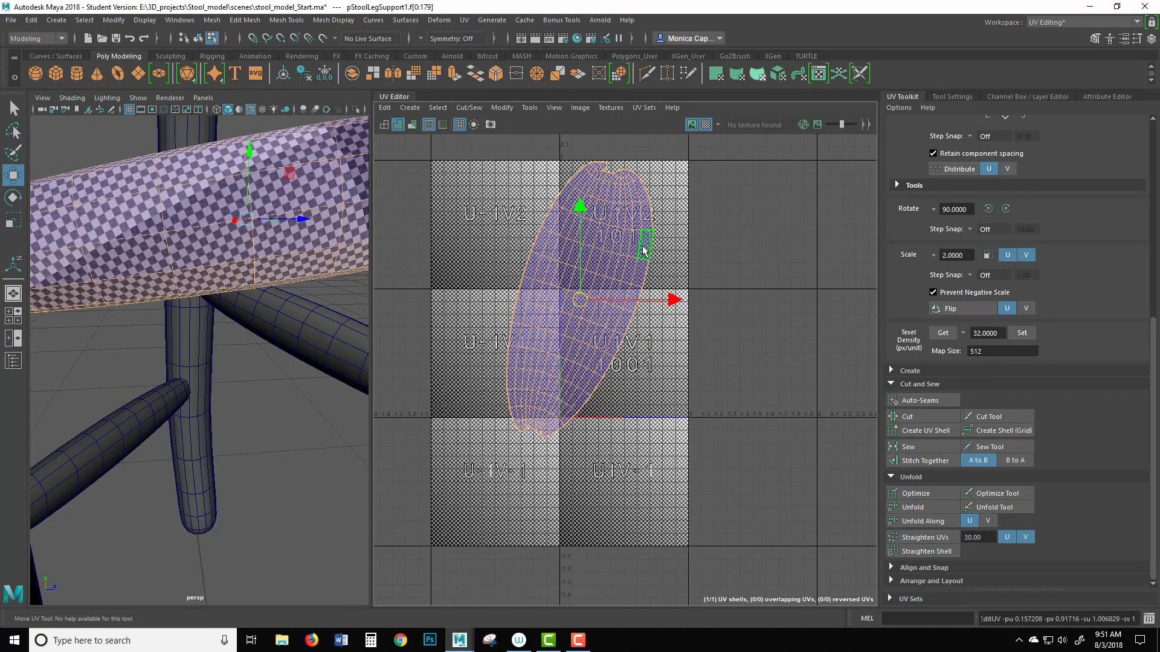
key("e")
left_click_drag(591, 214, 652, 281)
key("r")
left_click_drag(581, 304, 477, 388)
key("w")
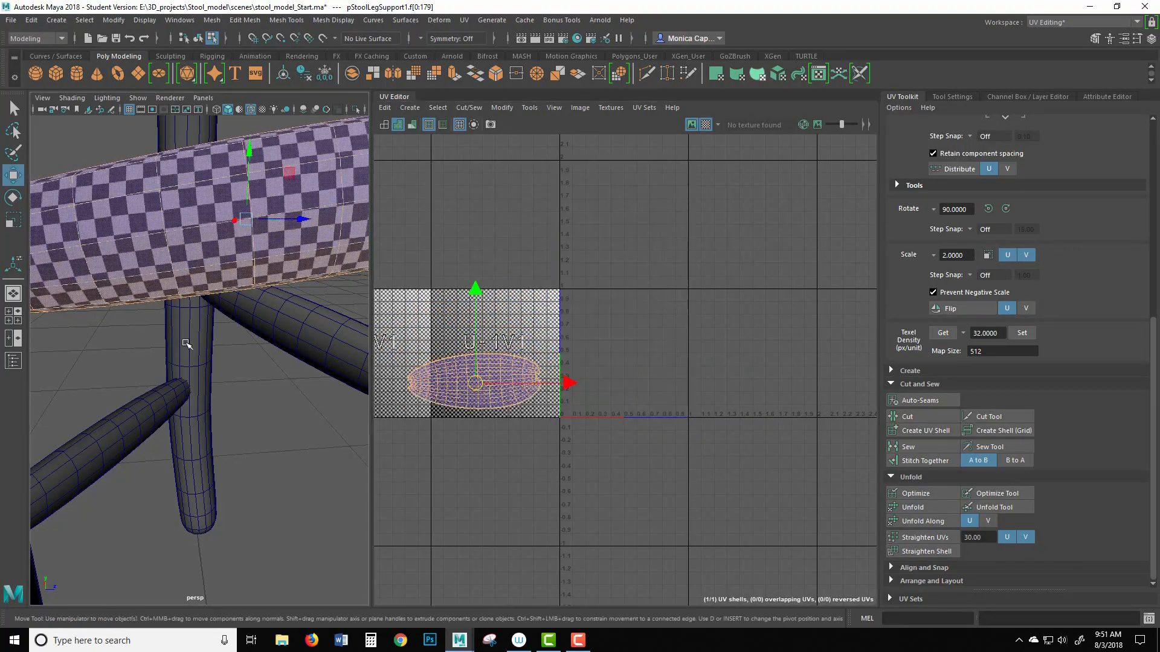
Compare the checker size and UV layout of the seat, a leg and the leg support.
key("f")
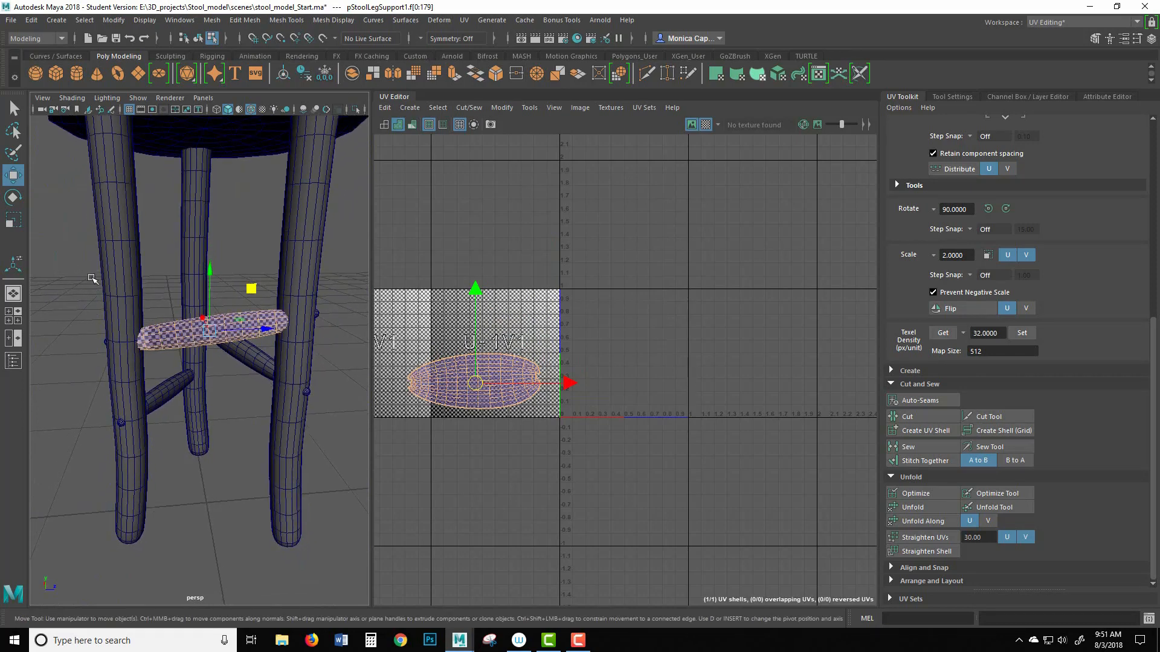
key("F8")
right_click_drag(189, 276, 193, 199, "alt")
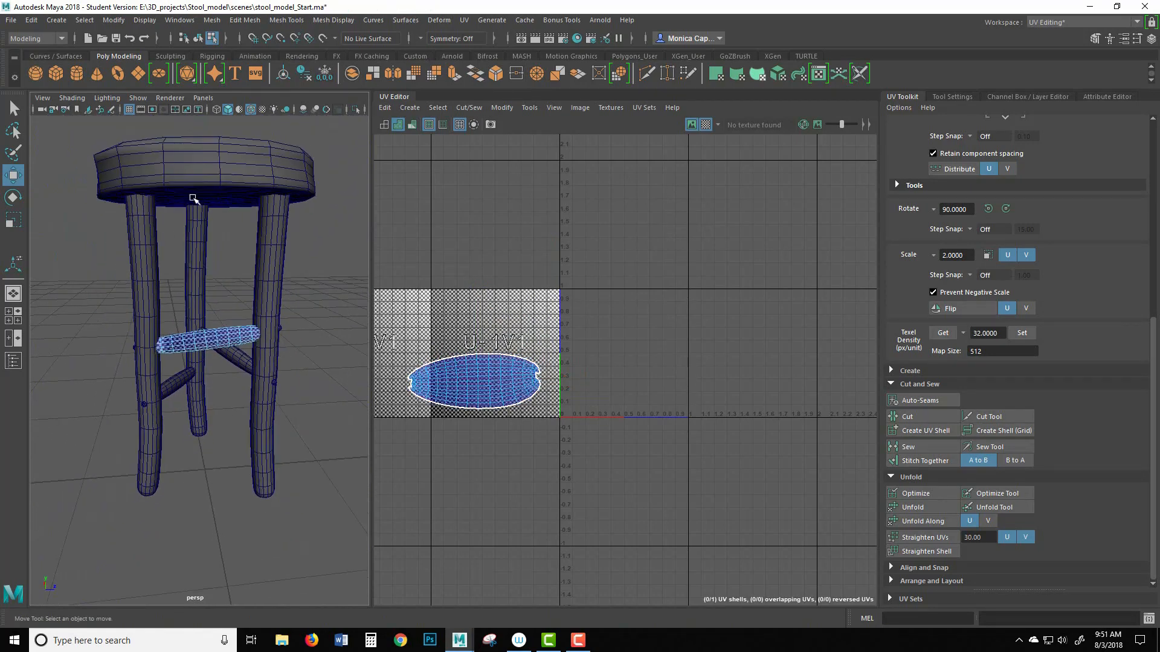
left_click(221, 166)
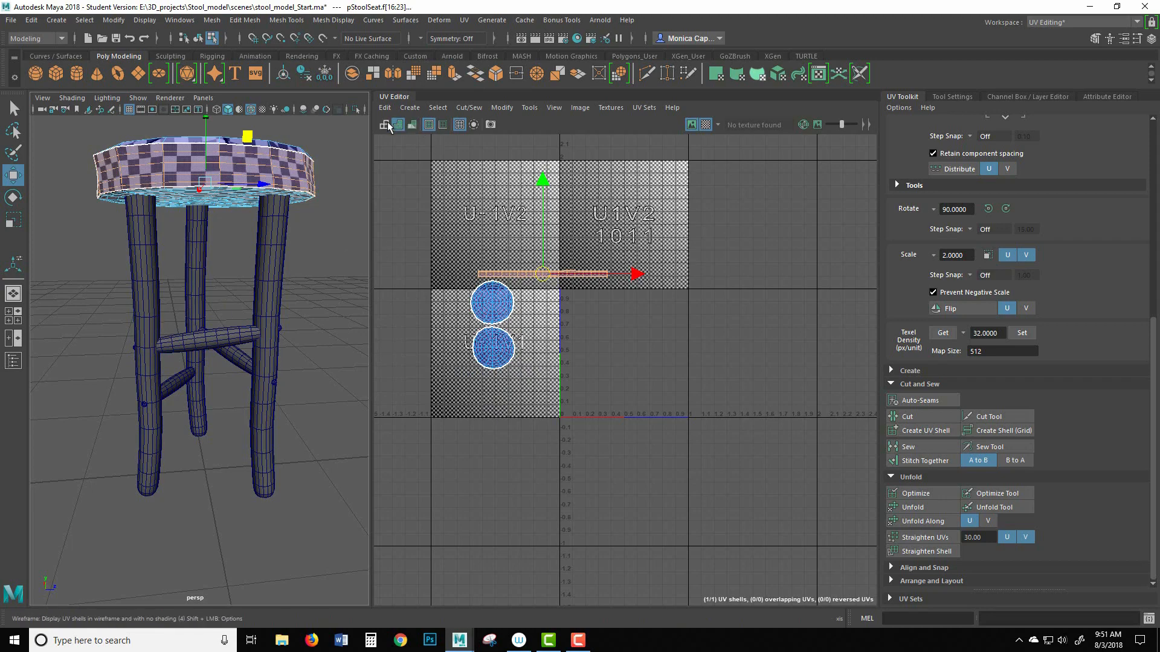
right_click_drag(585, 219, 906, 345, "alt")
left_click(607, 401)
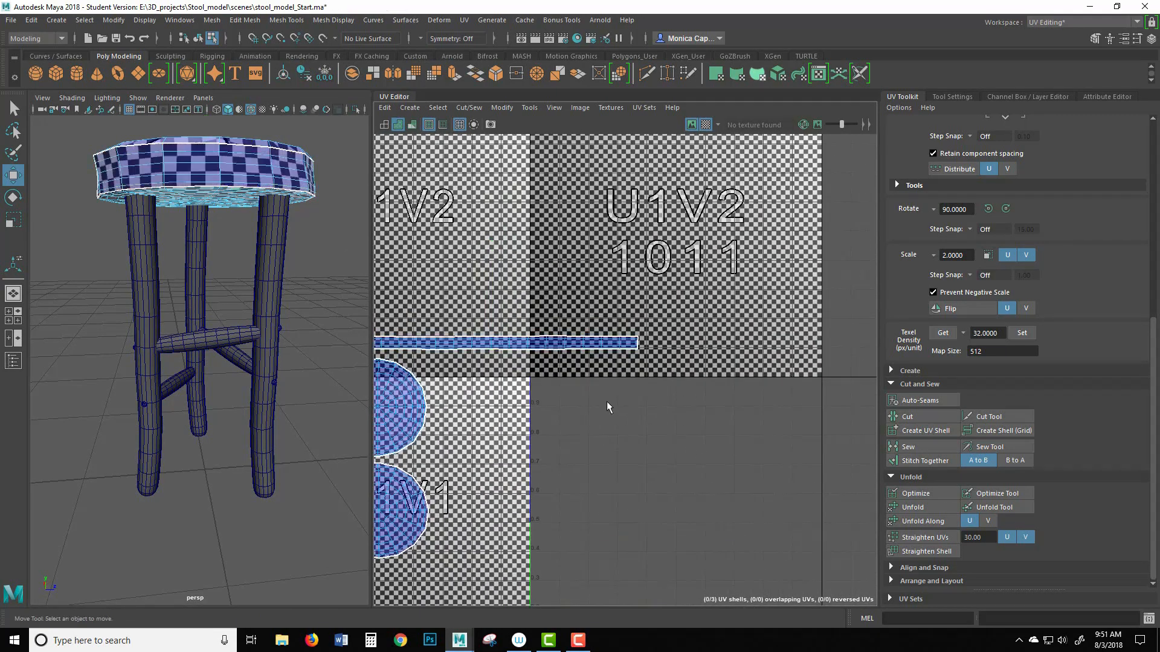
middle_click_drag(592, 392, 686, 368, "alt")
right_click_drag(466, 301, 278, 286, "alt")
left_click(222, 169)
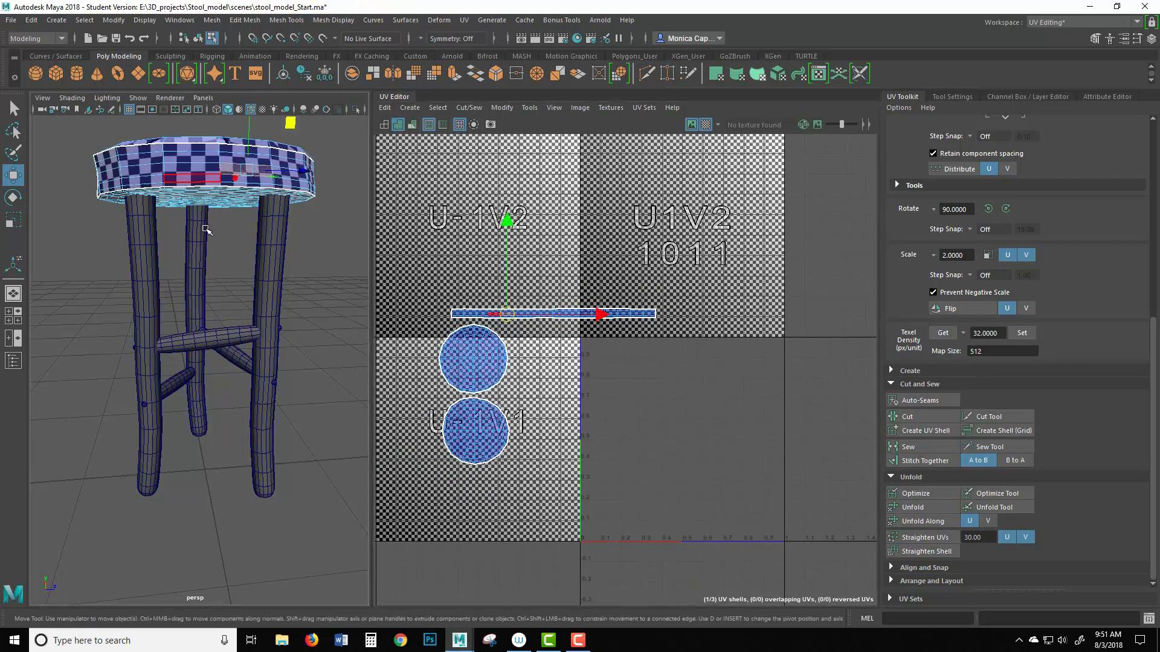
left_click(145, 330)
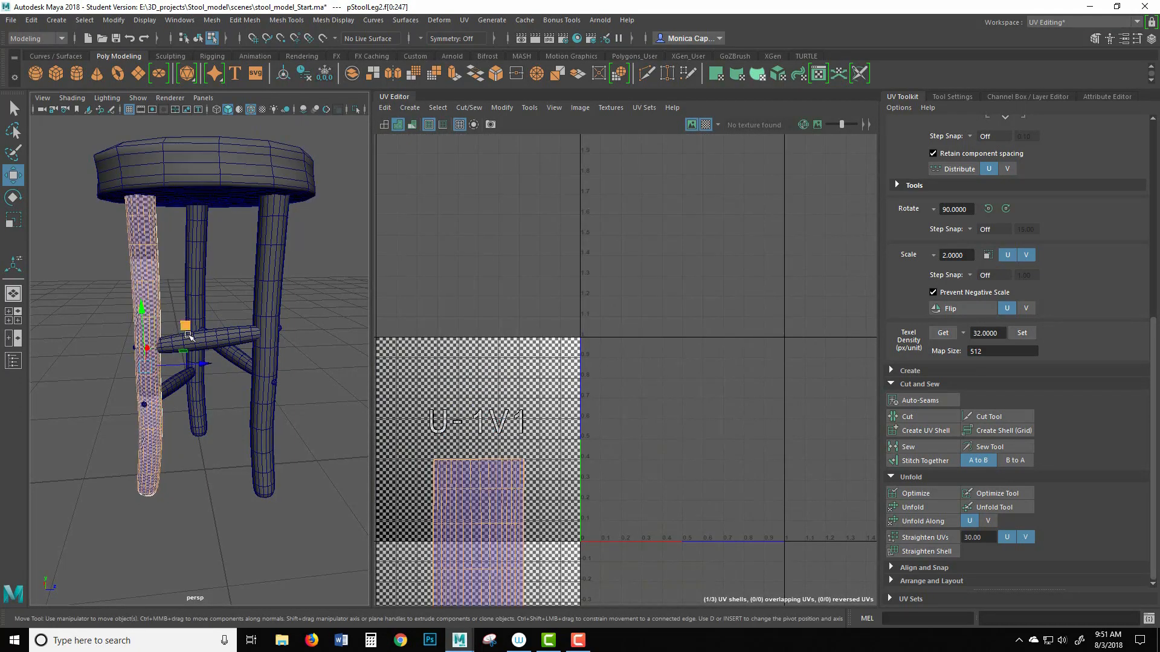
left_click(220, 340)
Select the small nail head on the leg as an object and frame it from straight ahead.
middle_click_drag(186, 442, 230, 301, "alt")
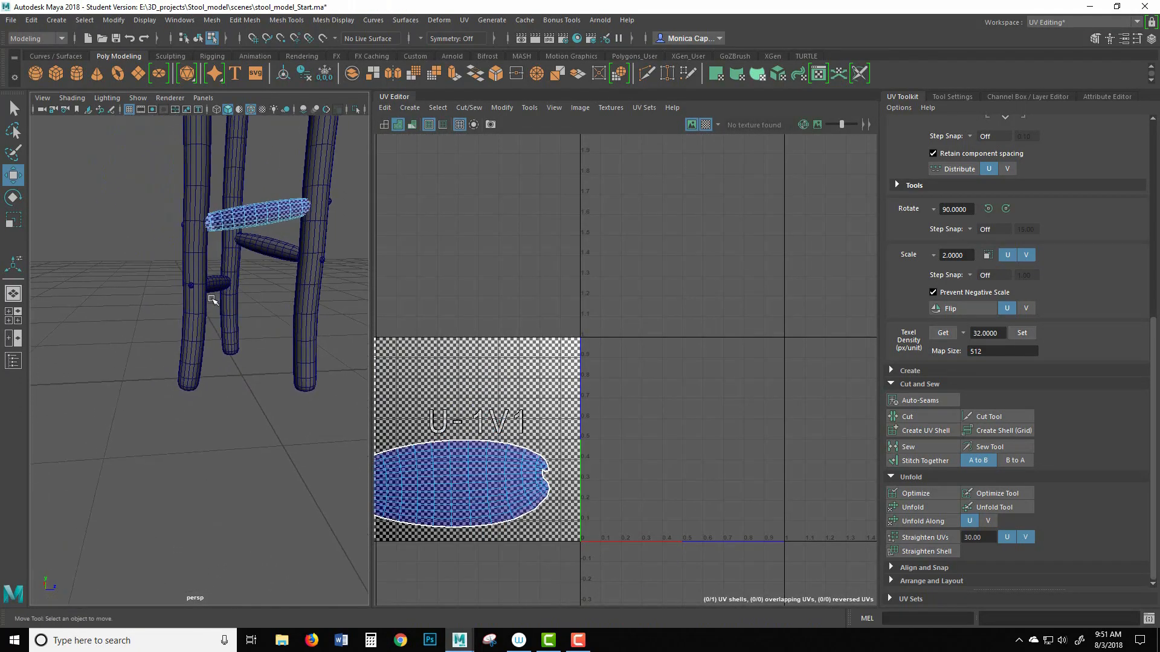
left_click(192, 288)
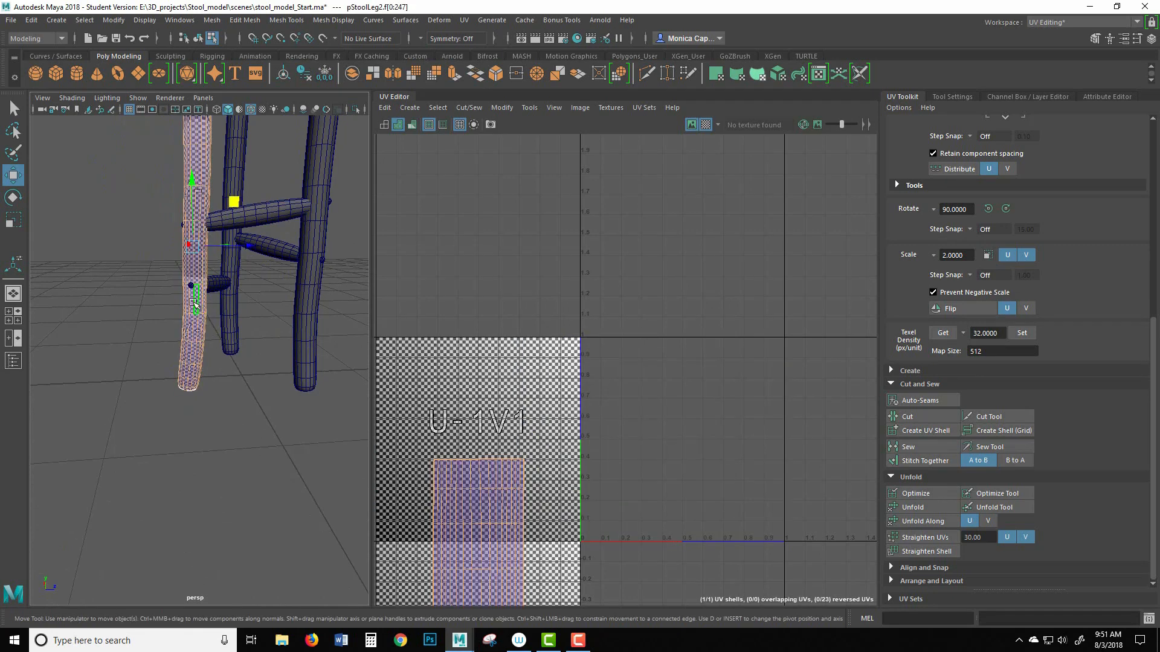
left_click(192, 287)
key("f")
scroll(228, 321, "down", 6)
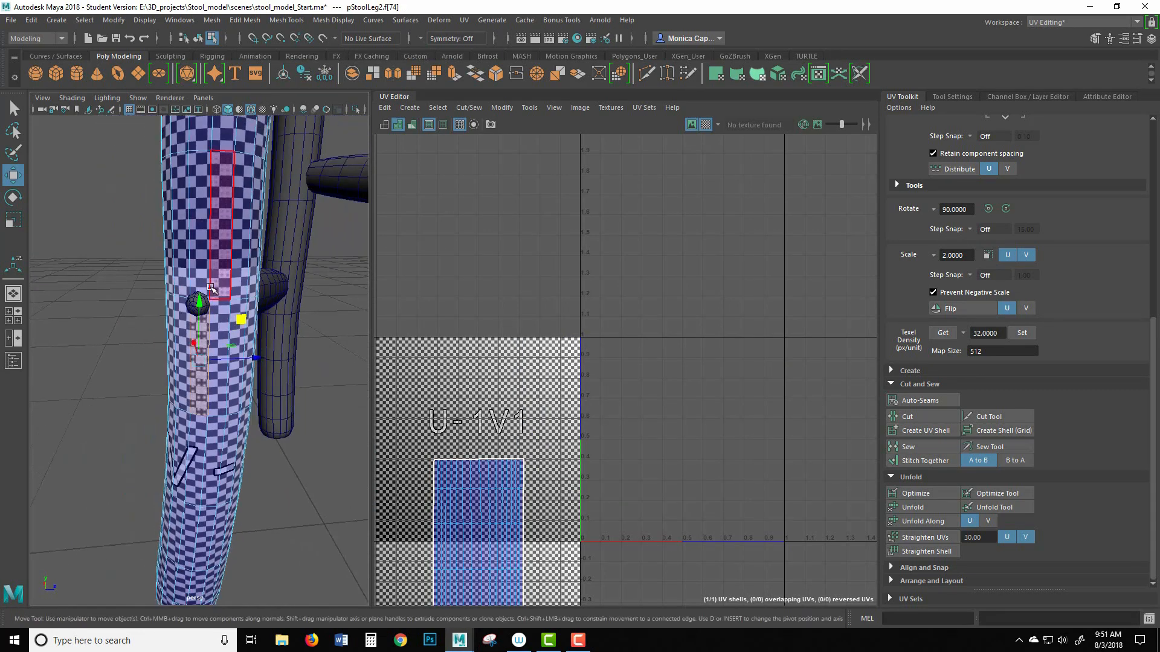
right_click_drag(204, 298, 291, 283)
left_click(325, 361)
left_click(194, 314)
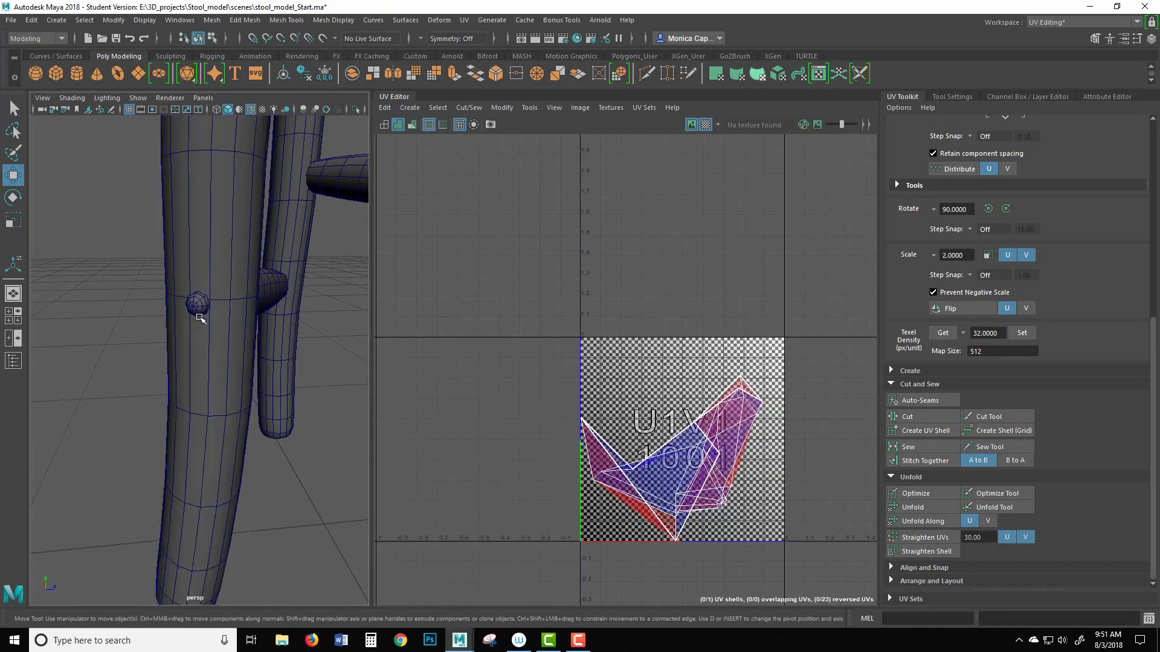
left_click_drag(215, 326, 256, 360, "alt")
scroll(308, 343, "up", 6)
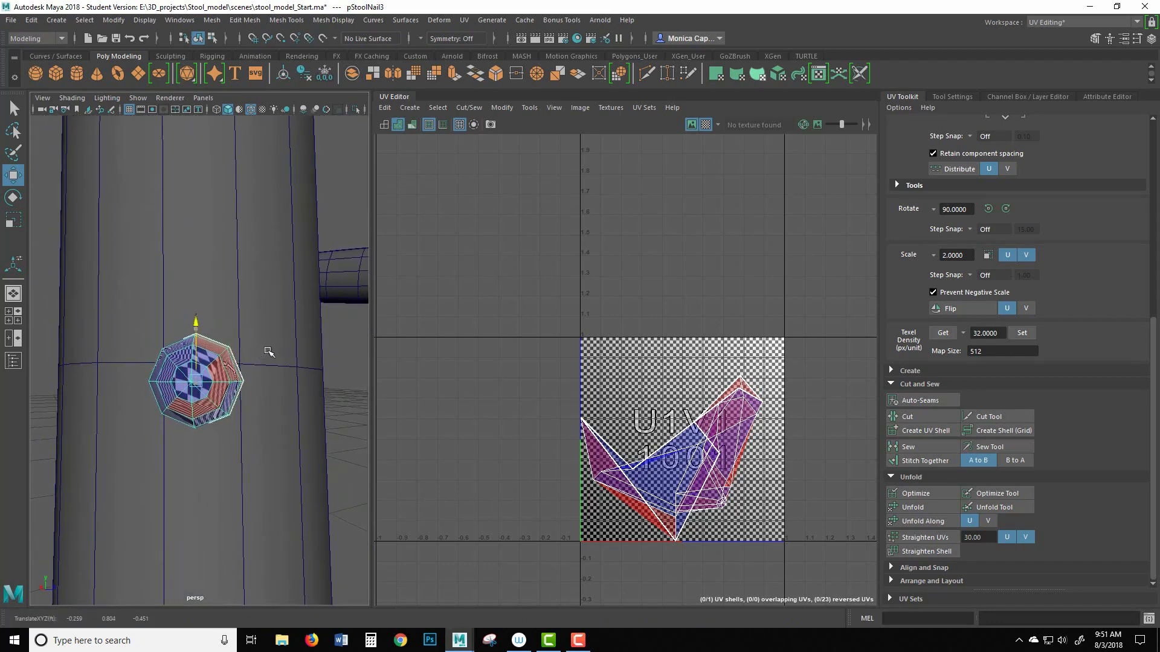
middle_click_drag(304, 343, 306, 343, "alt")
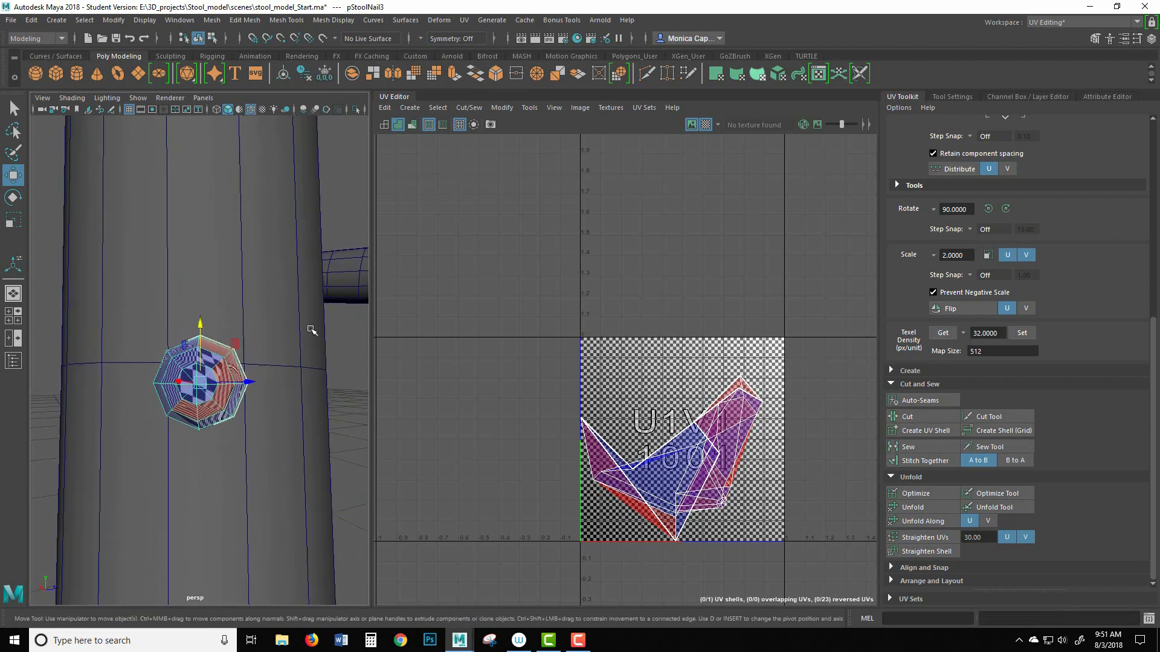
Apply a planar UV projection to the nail, fitted to its bounding box and projected from the camera.
left_click(464, 20)
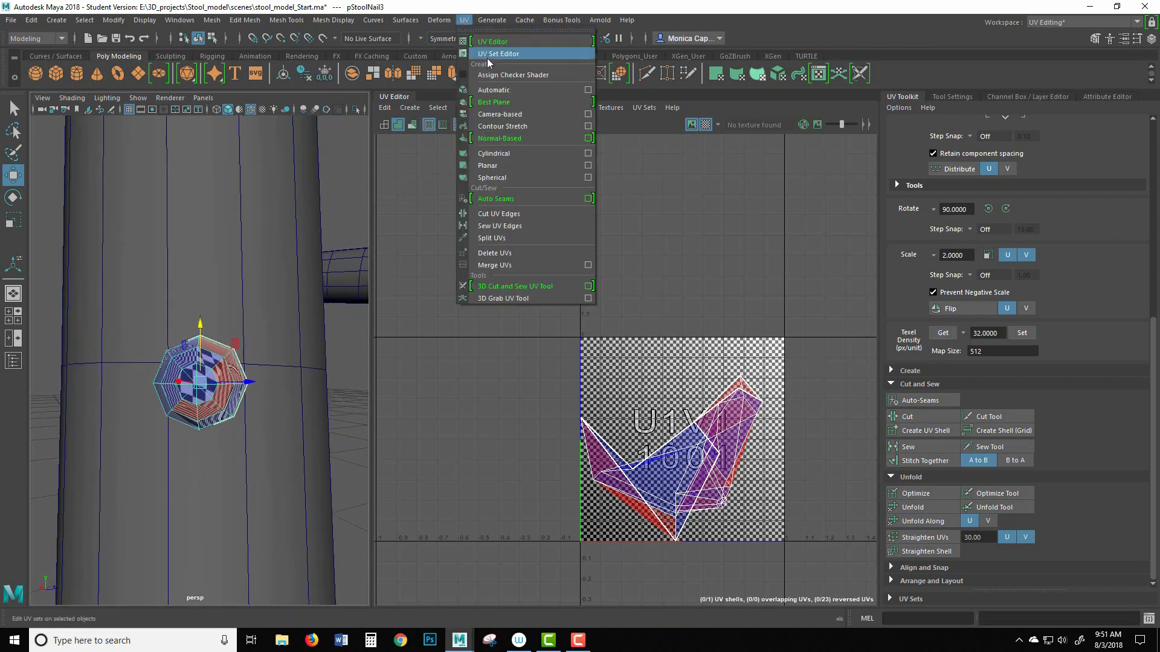
left_click(589, 165)
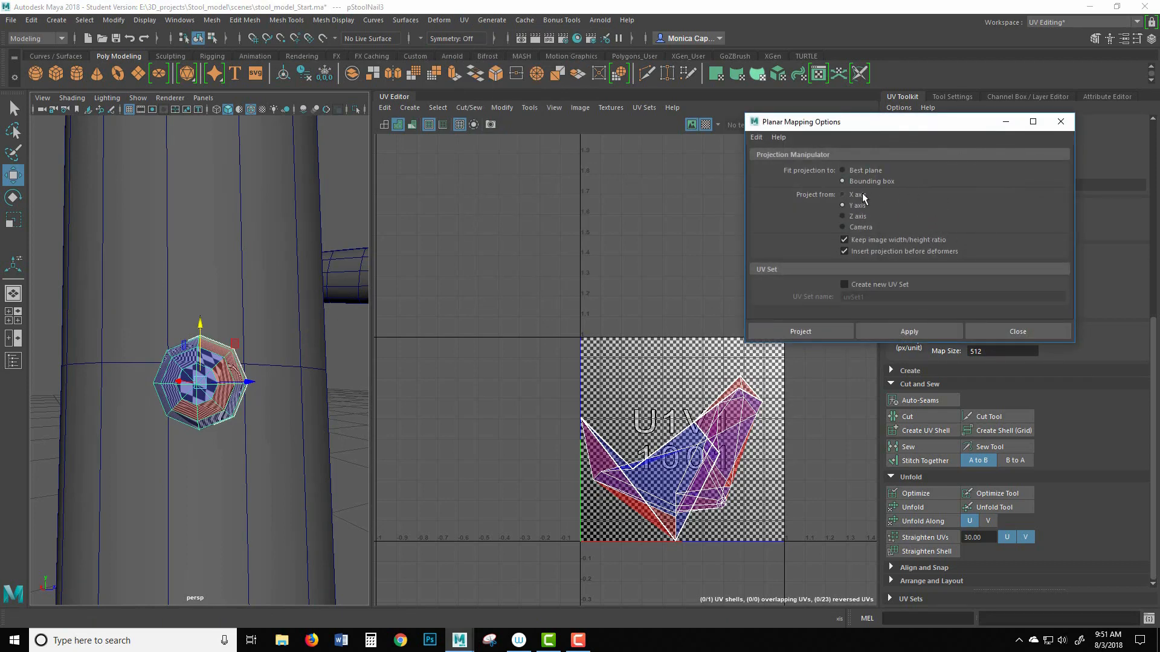
left_click(862, 227)
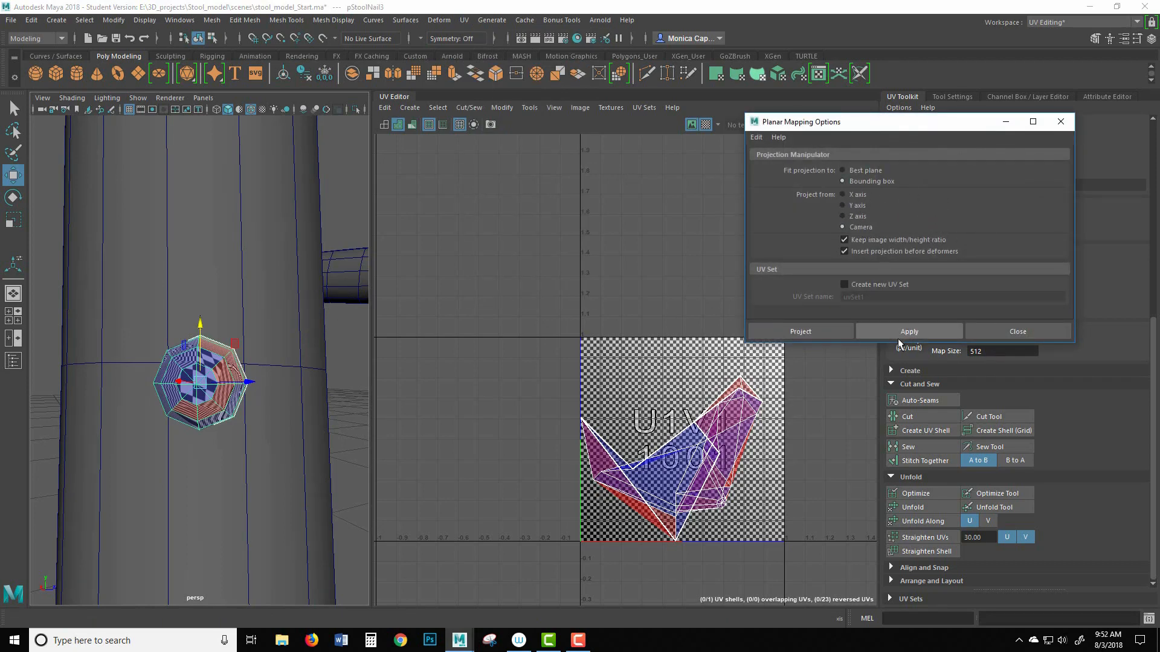
left_click(892, 329)
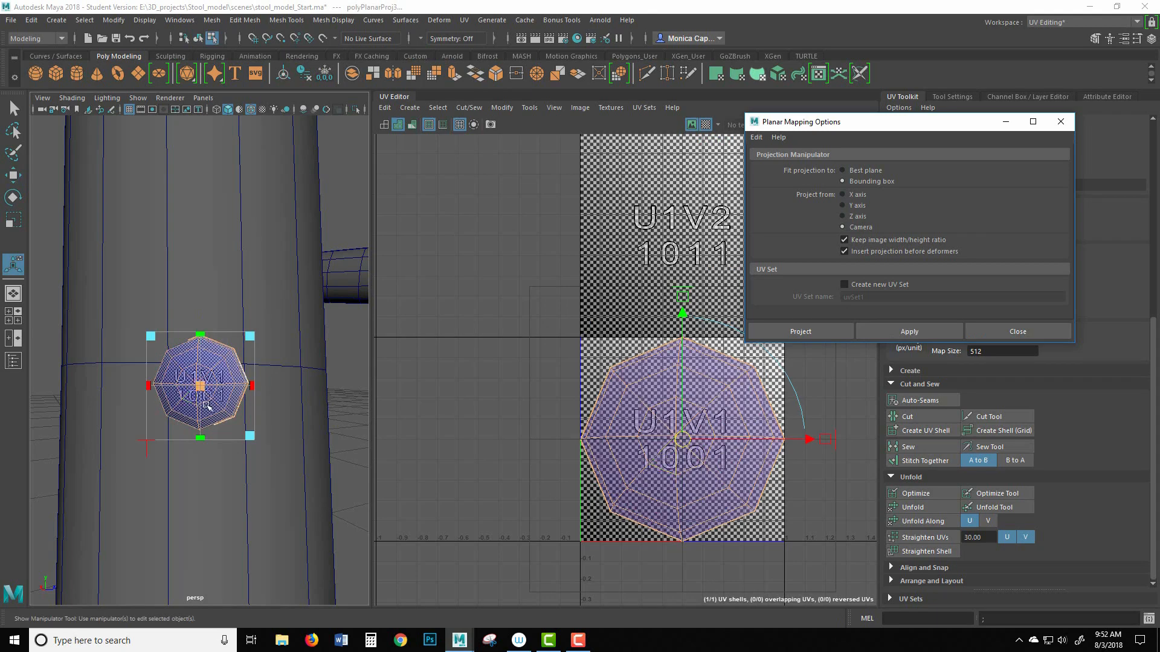
Scale the nail's UV shell down and park it in the upper right area of the U-1V1 tile.
key("r")
left_click_drag(682, 439, 605, 466)
key("w")
left_click_drag(679, 437, 557, 376)
right_click_drag(332, 390, 94, 305, "alt")
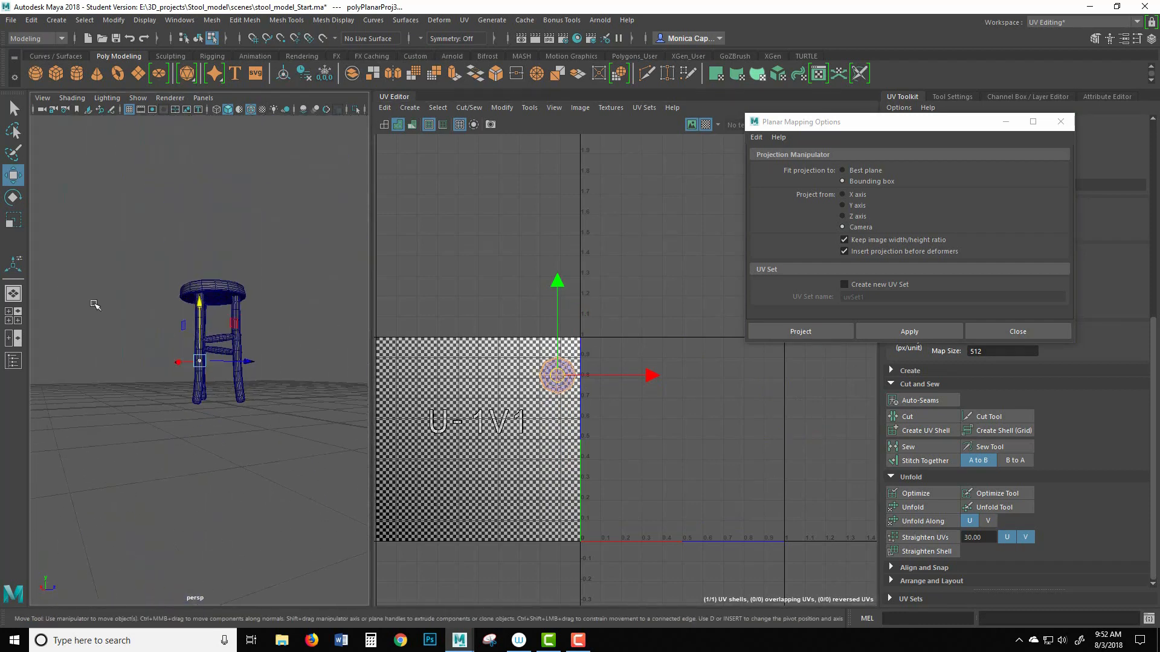
Close the planar mapping options and review the UV shells of all stool parts together.
right_click_drag(233, 287, 284, 270)
left_click(318, 287)
left_click_drag(318, 287, 287, 343, "alt")
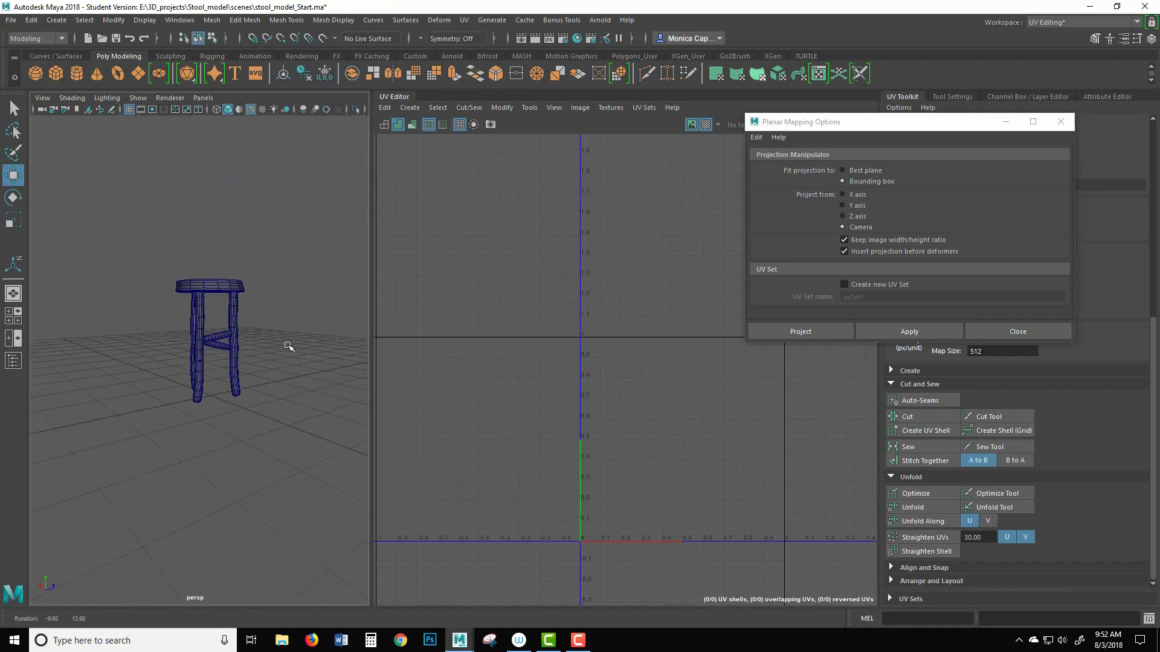
right_click_drag(271, 342, 337, 371, "alt")
middle_click_drag(314, 370, 335, 381, "alt")
left_click_drag(334, 381, 299, 386, "alt")
left_click_drag(318, 260, 291, 286, "alt")
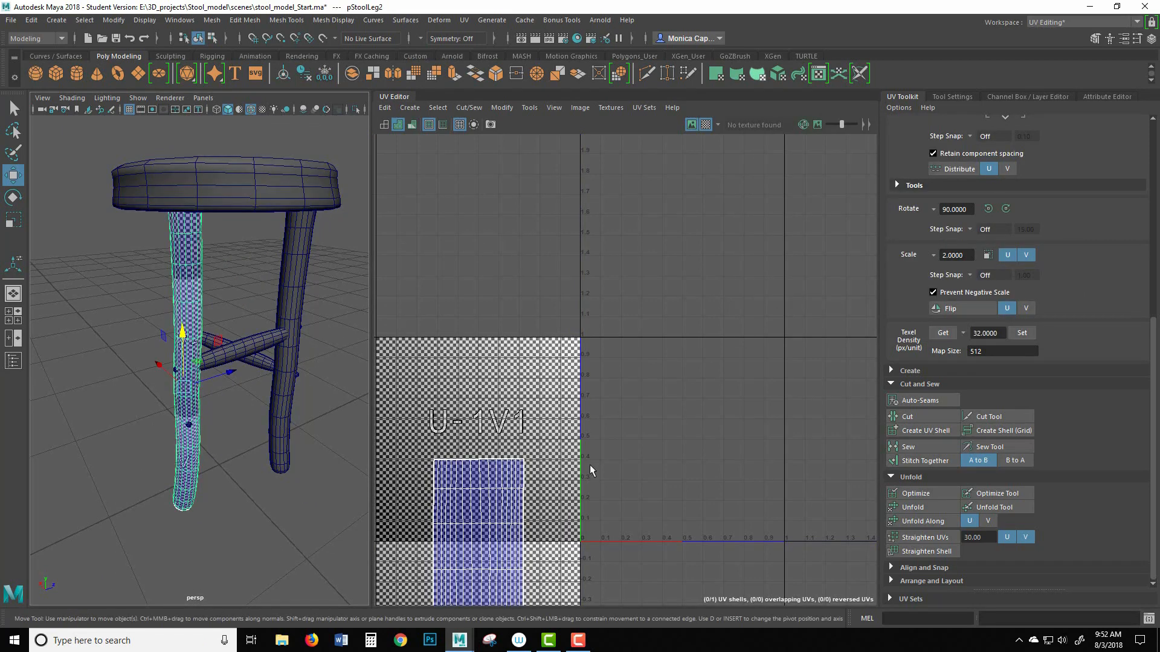
middle_click_drag(695, 457, 693, 440, "alt")
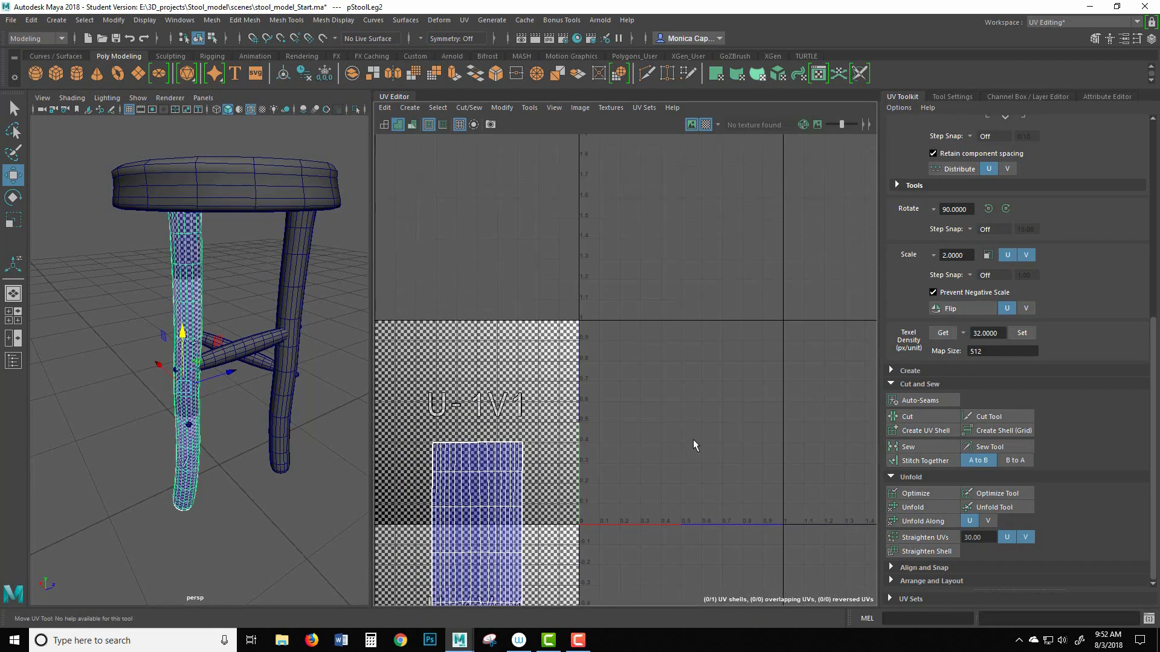
right_click_drag(319, 364, 271, 363, "alt")
left_click_drag(287, 521, 289, 520)
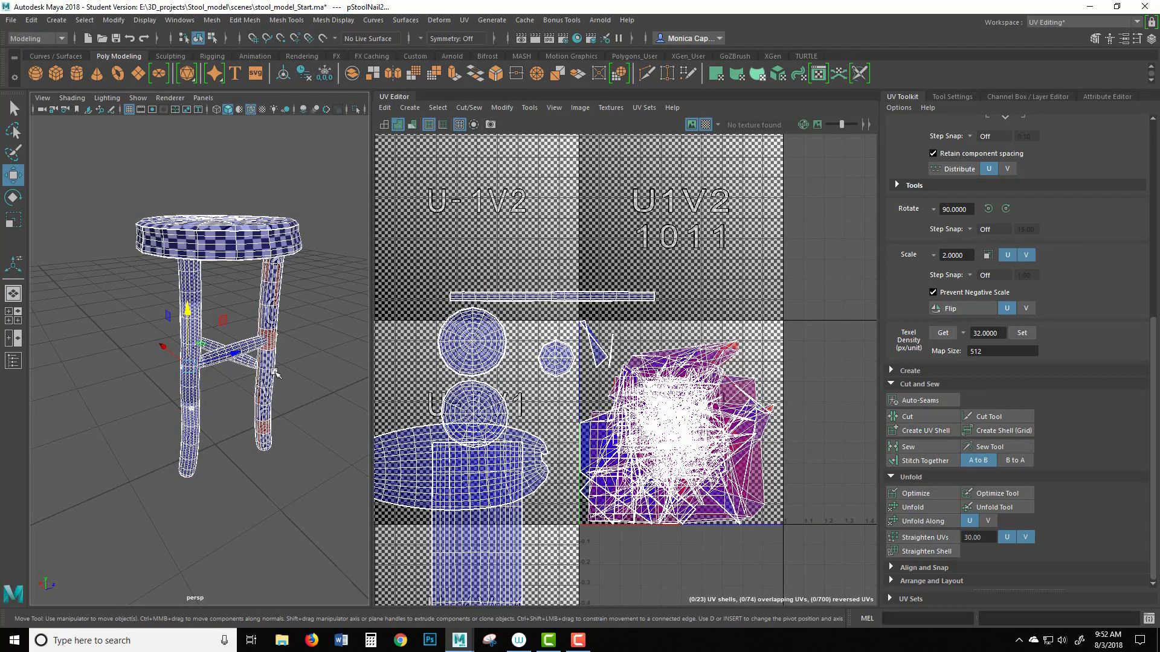
mouse_move(275, 373)
left_mouse_down("alt")
mouse_move(225, 363)
mouse_move(289, 367)
left_mouse_up("alt")
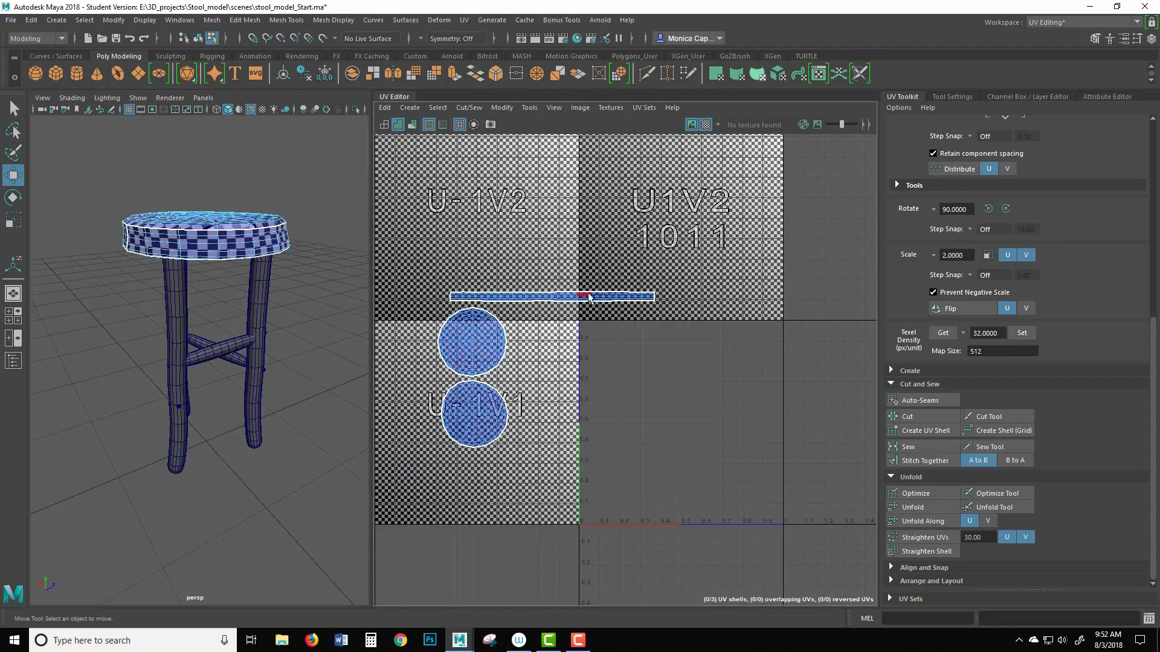
Move the seat's long side strip shell along the top of the U1V1 tile, sized to fit the tile's width.
double_click(586, 297)
left_click_drag(552, 296, 704, 344)
key("f")
key("r")
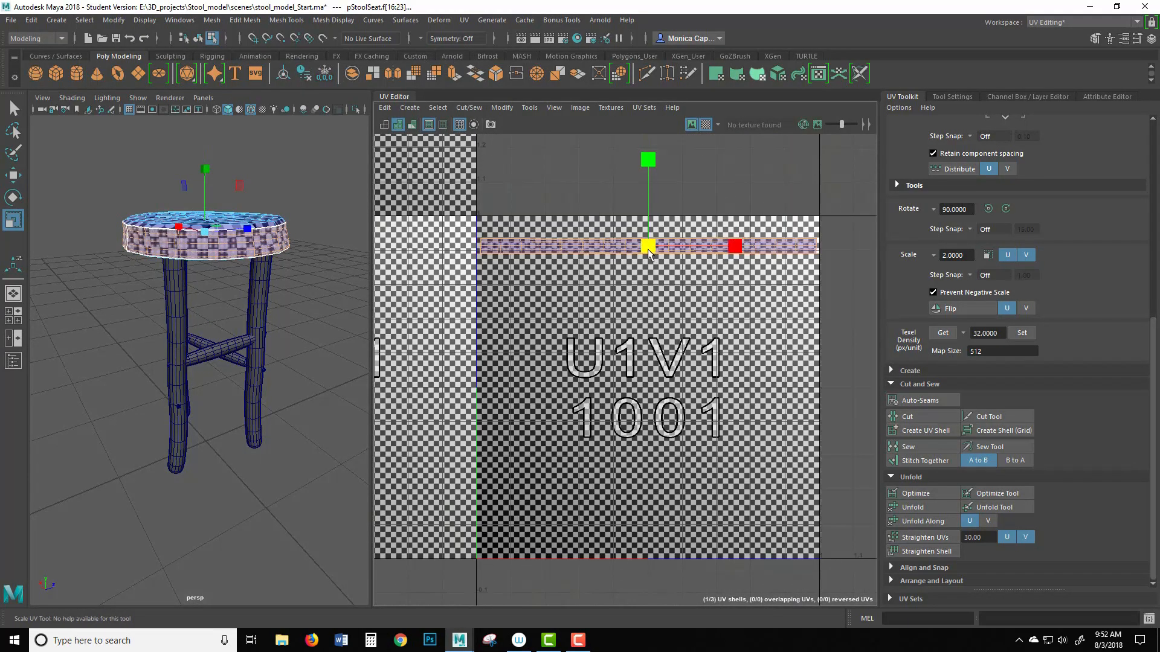
scroll(652, 260, "down", 4)
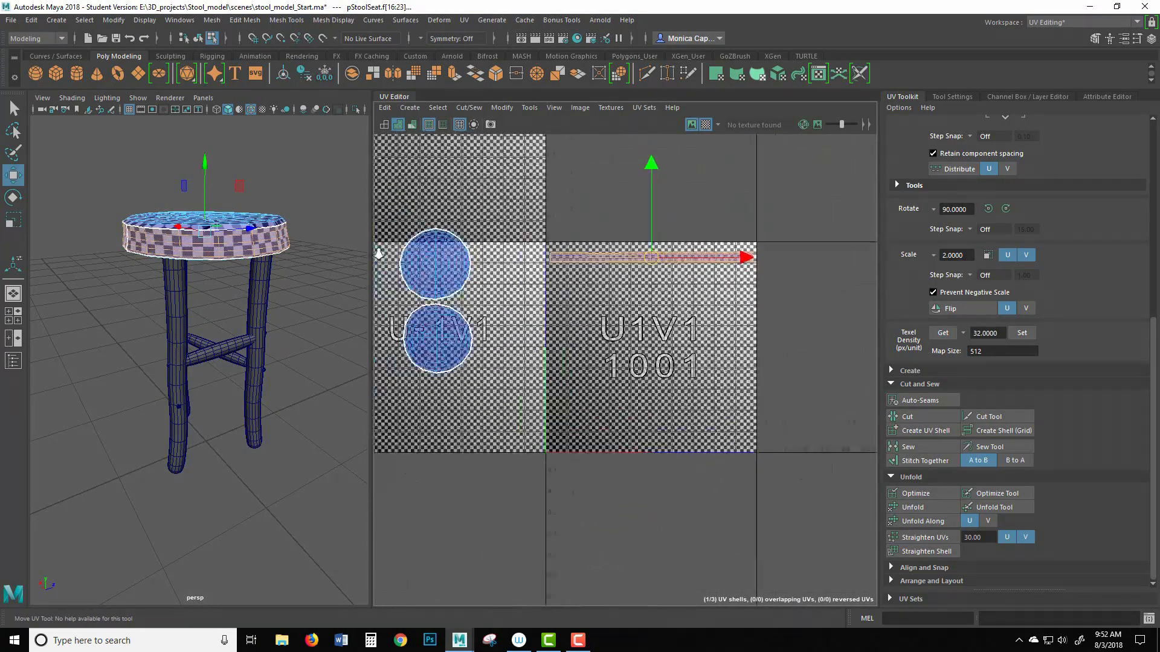
Place the seat's two circular shells side by side beneath the side strip in the U1V1 tile.
left_click(475, 276)
double_click(487, 270)
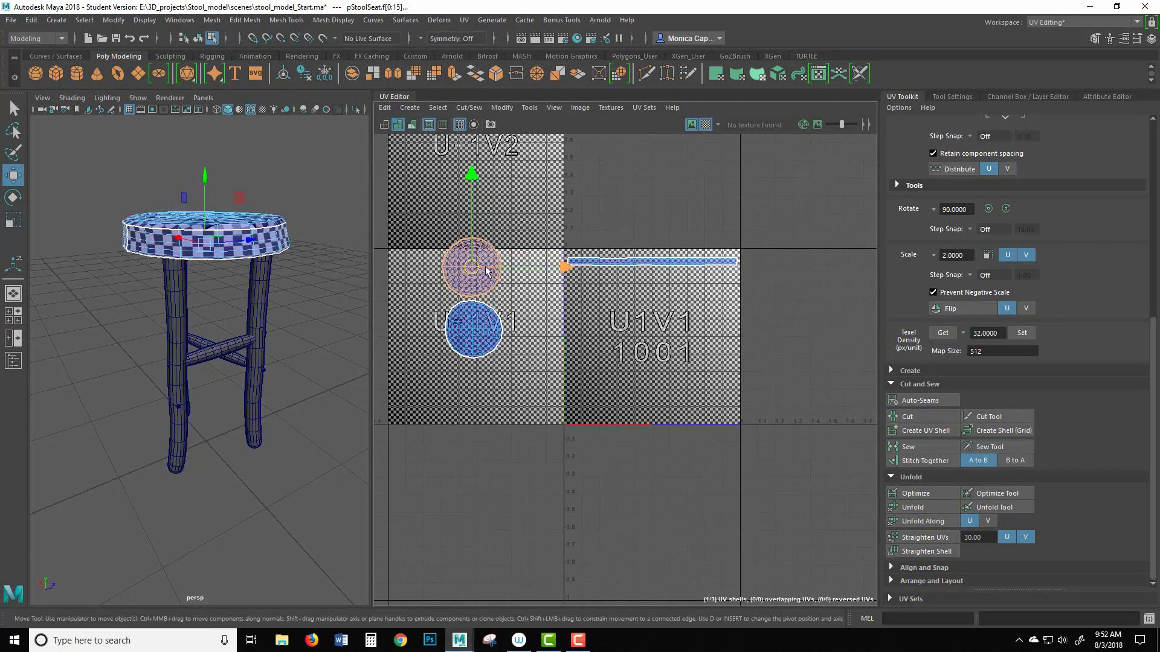
left_click_drag(476, 272, 603, 300)
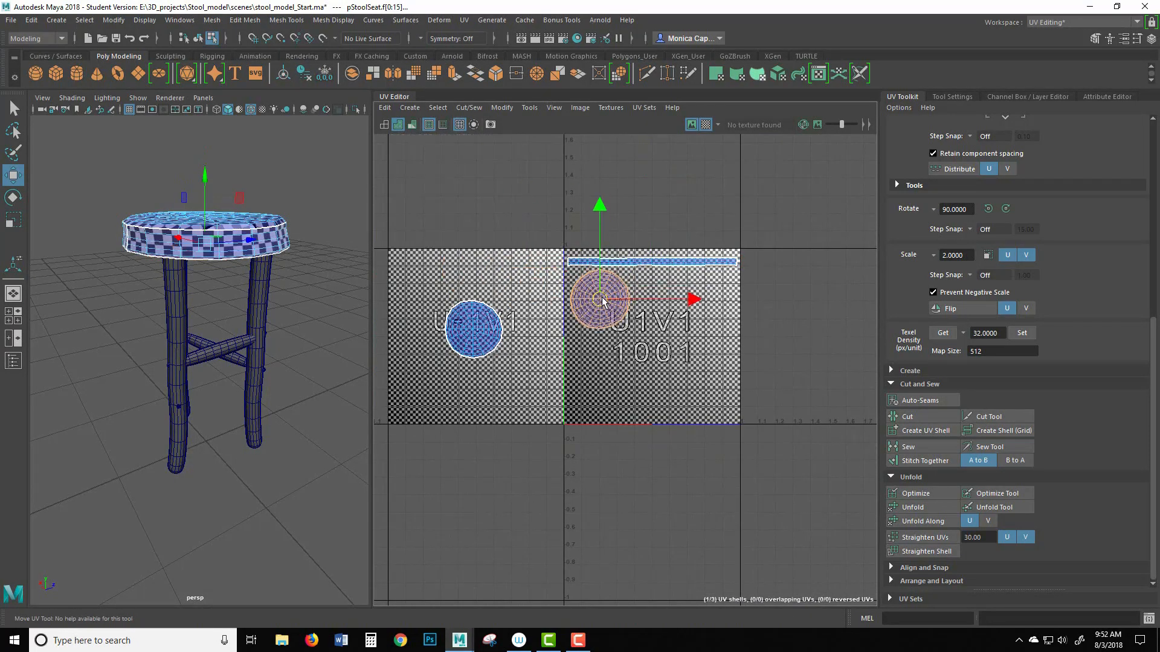
double_click(465, 336)
left_click_drag(466, 336, 662, 302)
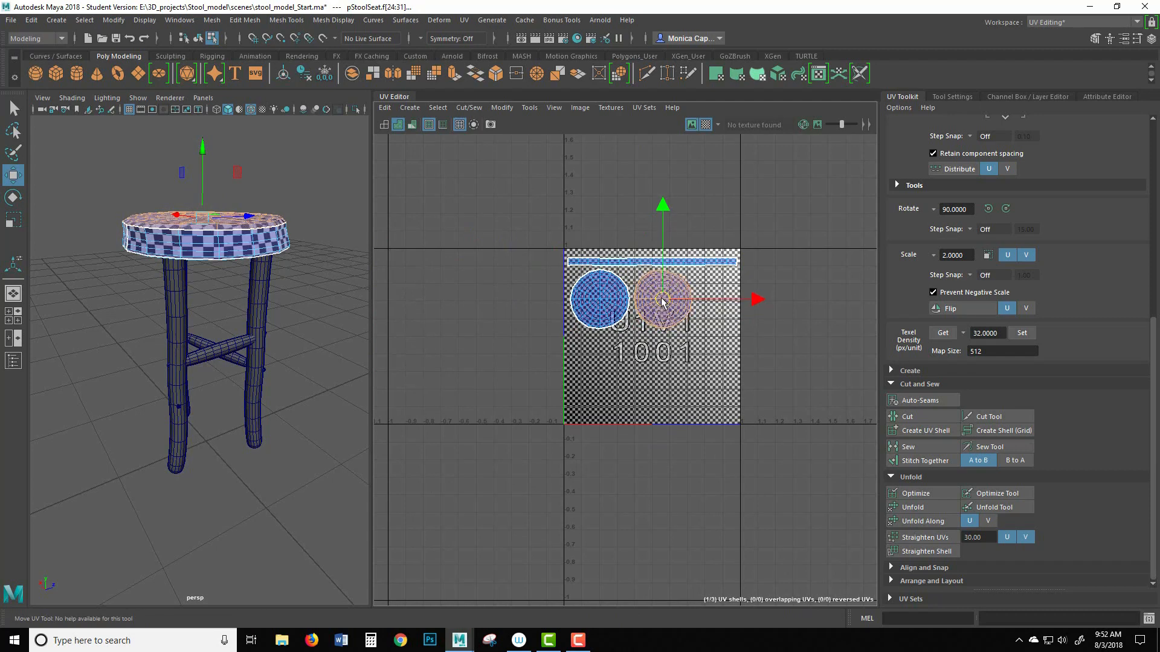
Show the leg with the seat, then shrink the leg's shell to fit vertically along the right edge of the U1V1 tile.
left_click_drag(258, 345, 206, 365, "alt")
double_click(185, 369)
right_click_drag(680, 369, 595, 347, "alt")
left_click(197, 229)
double_click(197, 229, "shift")
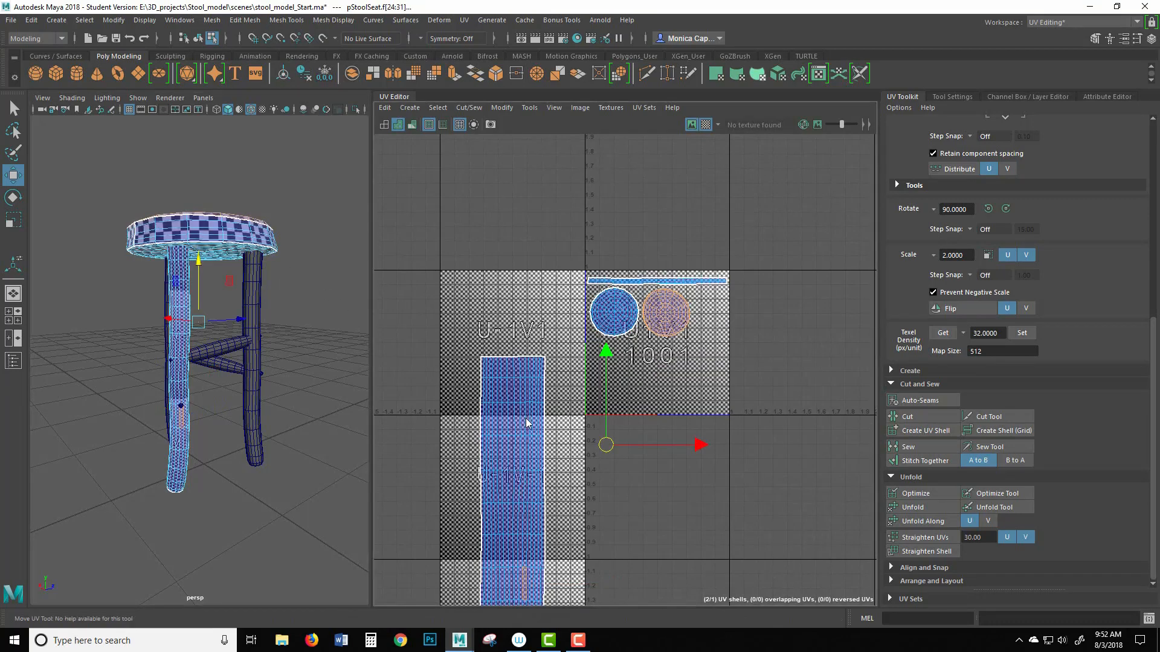
double_click(532, 463)
key("r")
left_click_drag(513, 534, 713, 349)
key("w")
key("r")
key("w")
key("r")
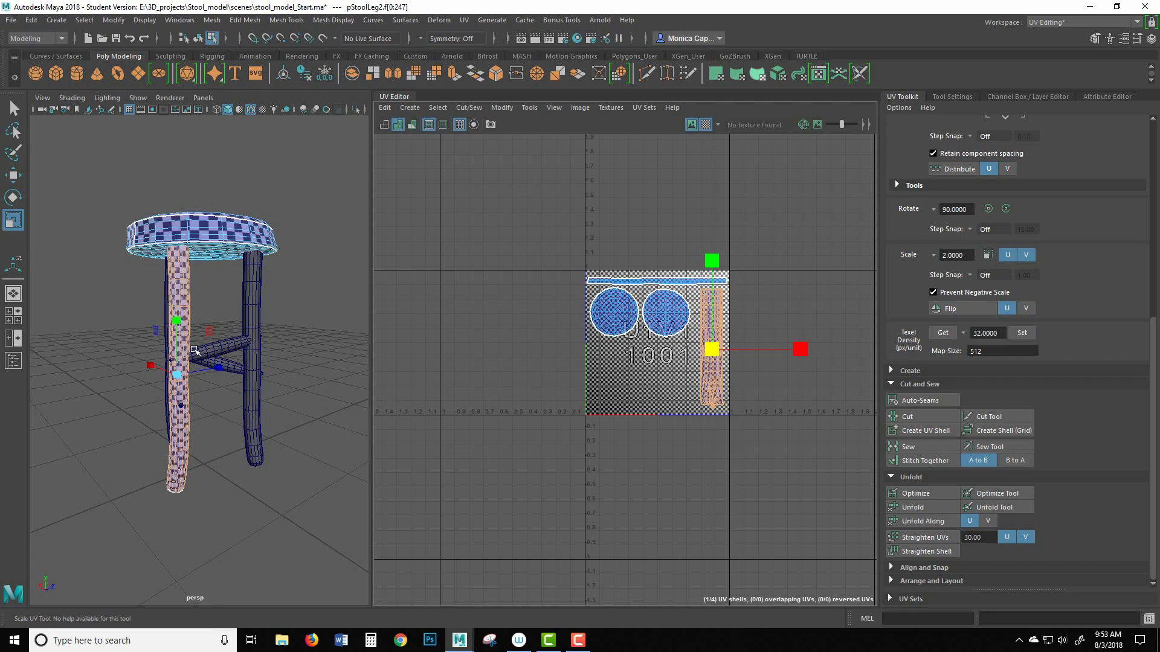
Display the leg support with the leg and seat, and place its reduced shell horizontally beneath the two circles in the U1V1 tile.
left_click(238, 348)
left_click(489, 381)
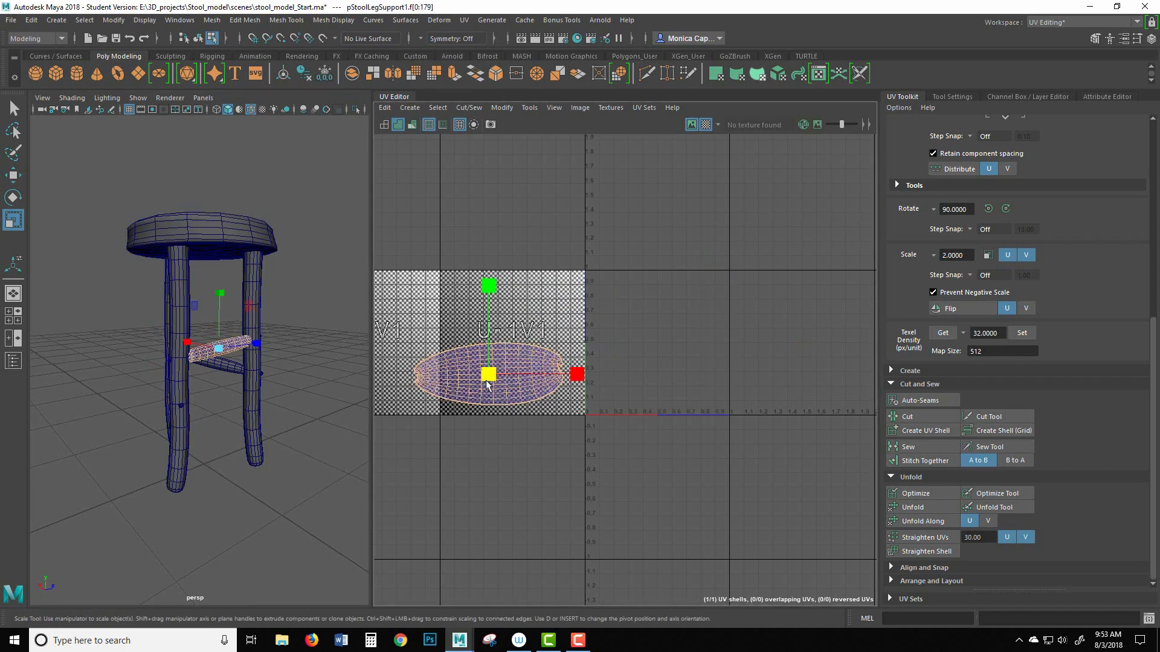
left_click(177, 272, "shift")
left_click(238, 235, "shift")
key("w")
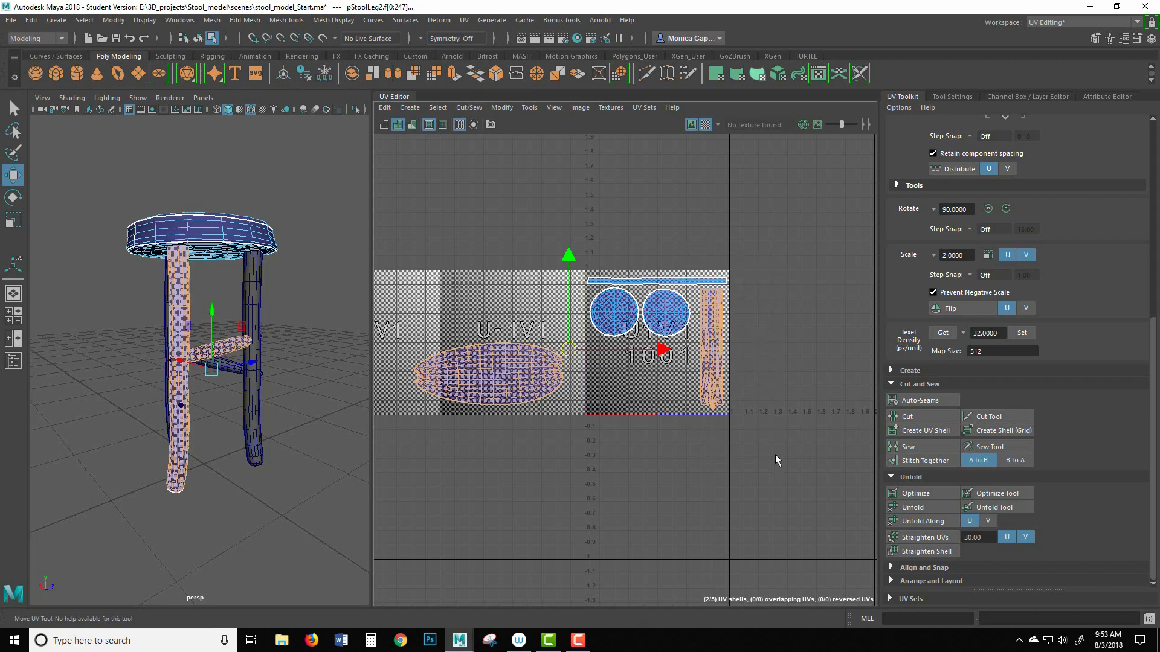
left_click(533, 378)
left_click_drag(489, 376, 642, 360)
Show the nail with the leg and leg support, and move its shell, scaled very small, to the lower part of the U1V1 tile beside the leg's shell.
right_click_drag(219, 364, 293, 381, "alt")
left_click_drag(302, 382, 140, 429, "alt")
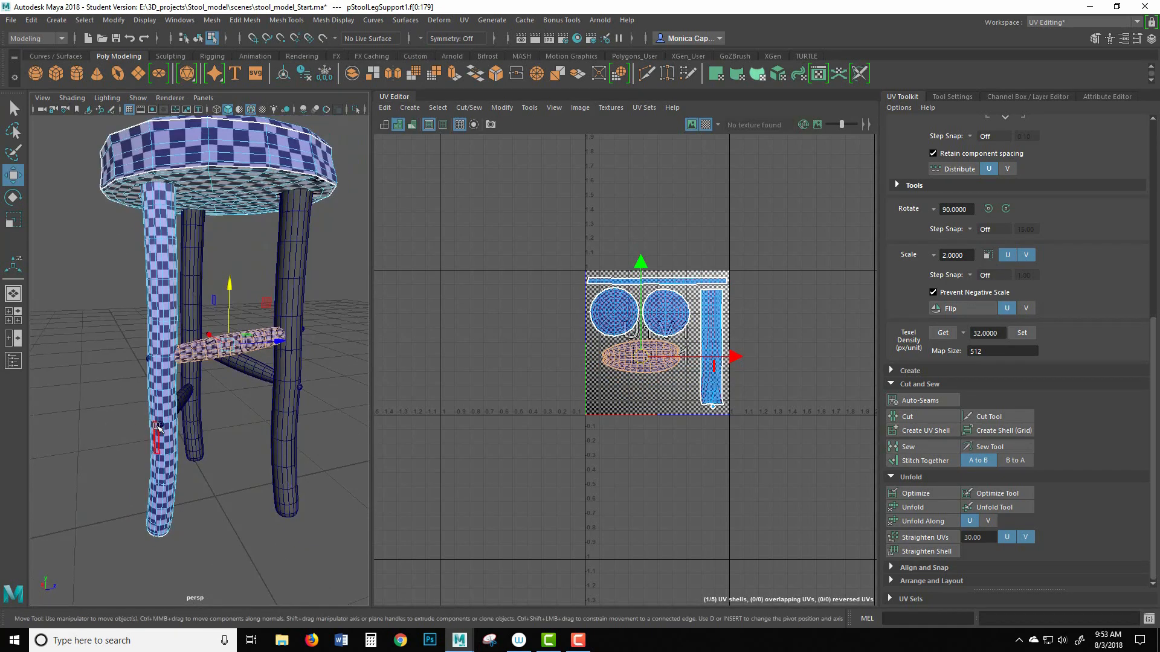
left_click(158, 425)
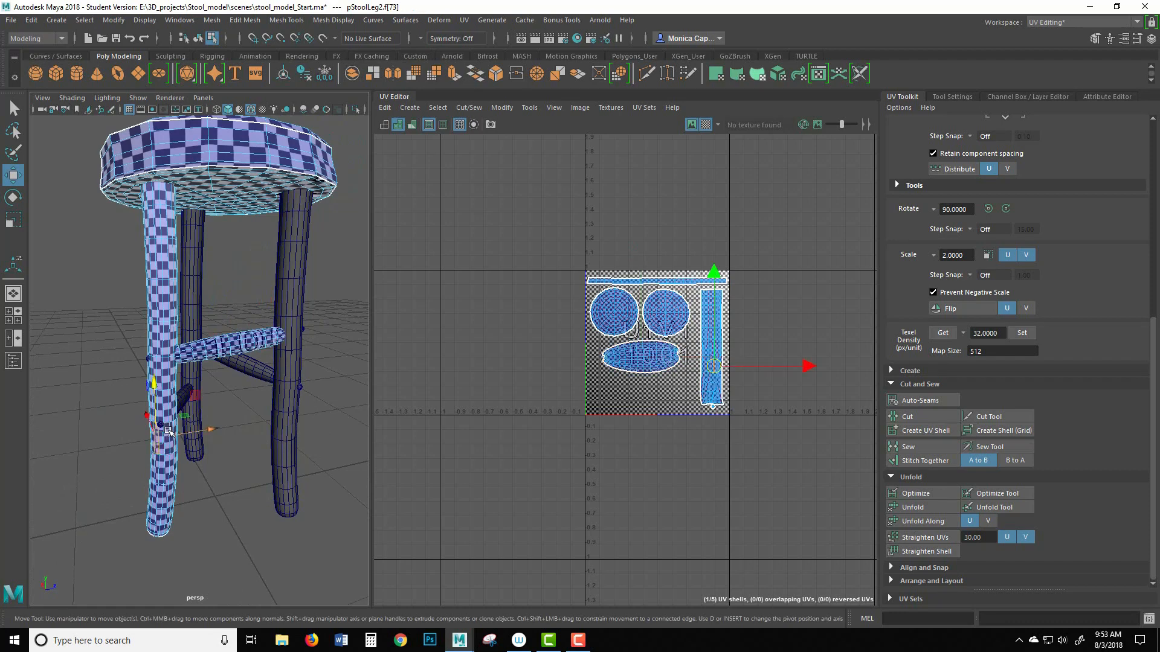
right_click_drag(166, 381, 223, 311)
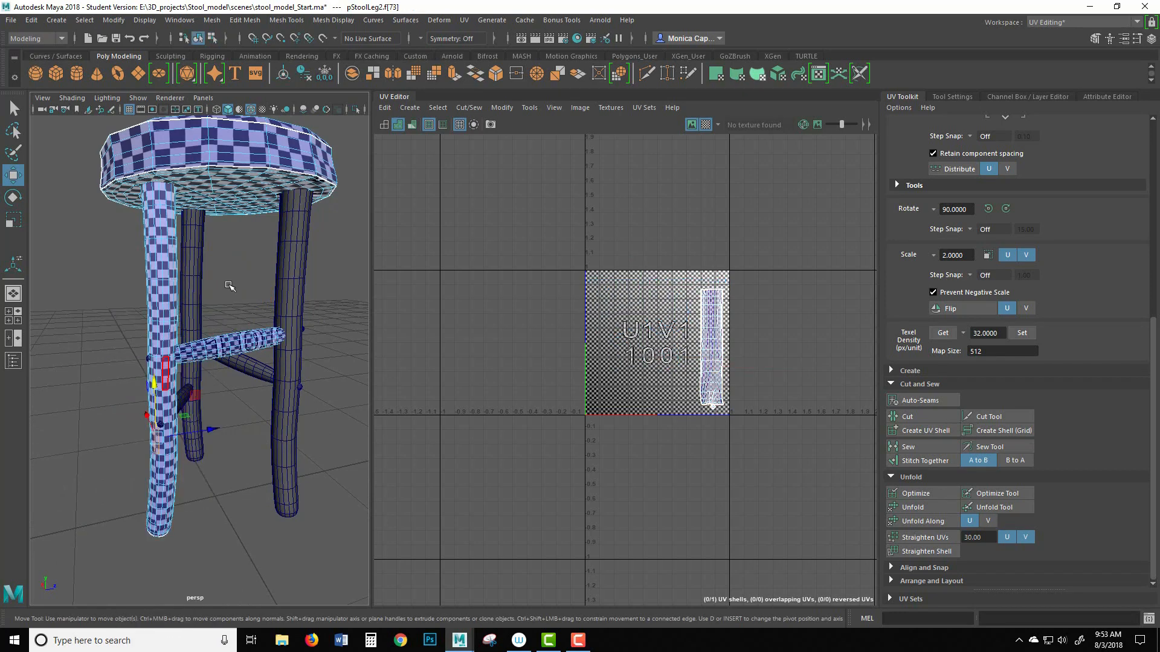
left_click(220, 344)
left_click(162, 426)
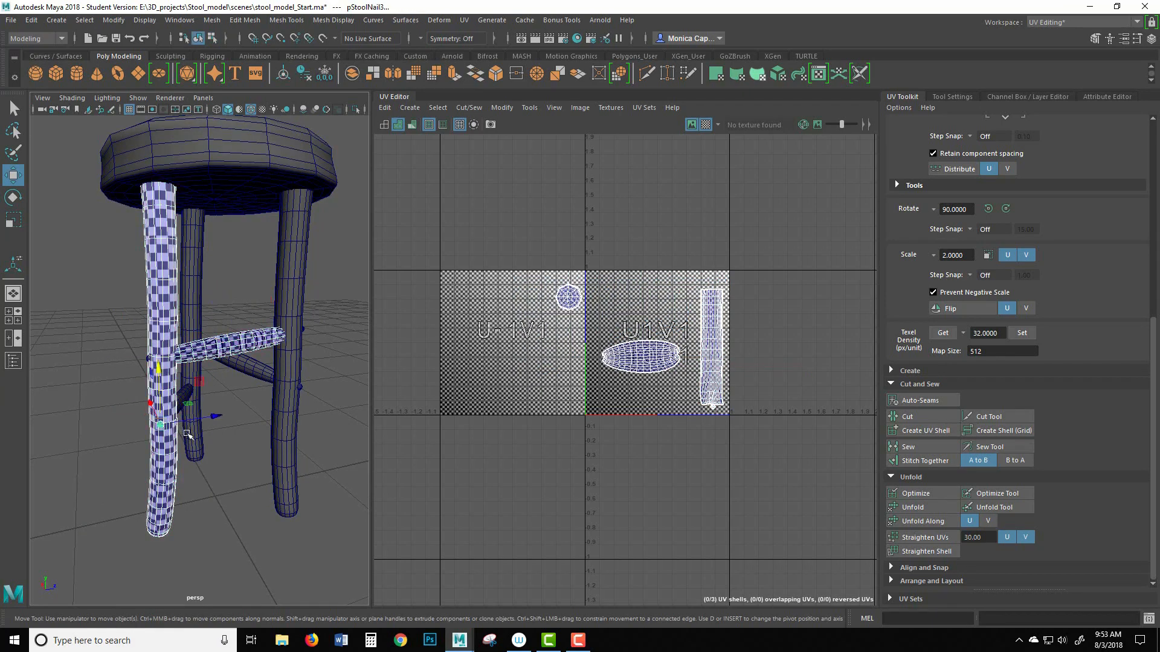
right_click_drag(557, 297, 608, 293)
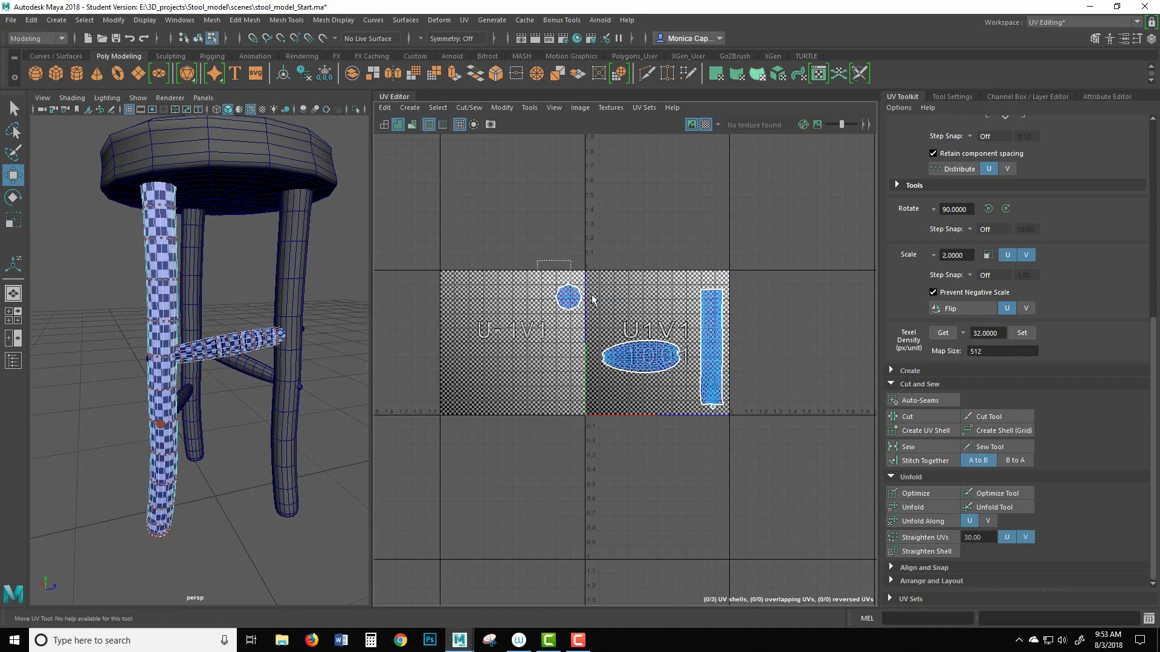
key("r")
left_click_drag(557, 285, 687, 399)
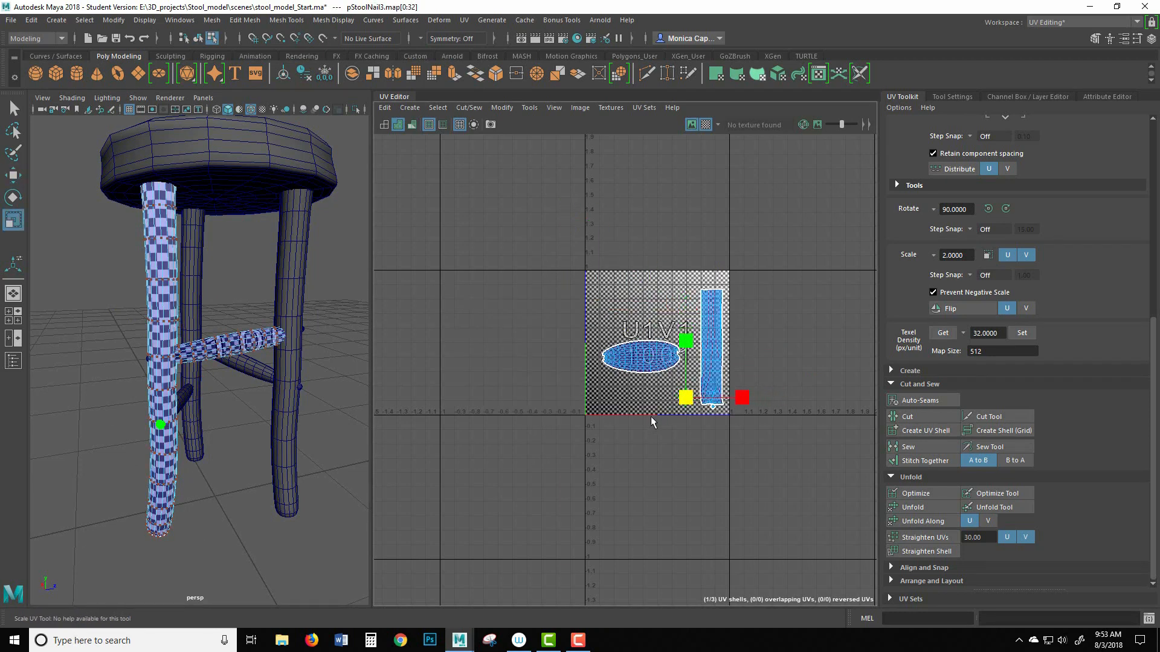
Add the seat to the displayed shells, inspect the stool from several angles, and turn off the shaded UV display.
left_click(284, 168, "shift")
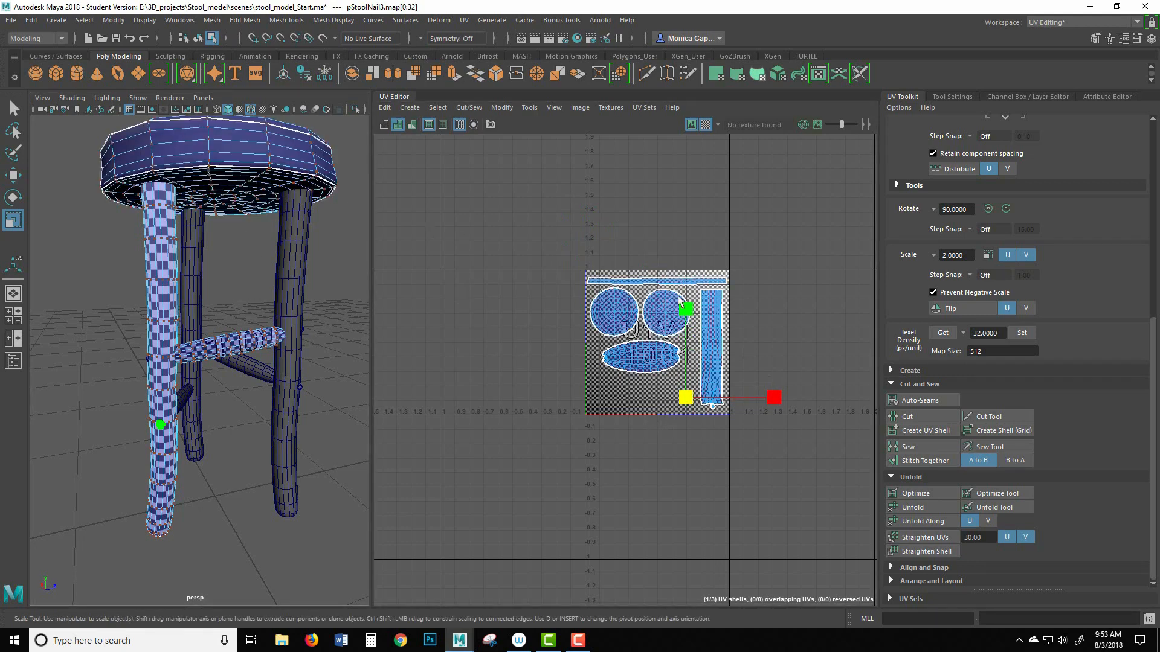
scroll(682, 329, "up", 4)
scroll(332, 370, "up", 2)
middle_click_drag(249, 285, 233, 316, "alt")
left_click_drag(236, 289, 242, 326, "alt")
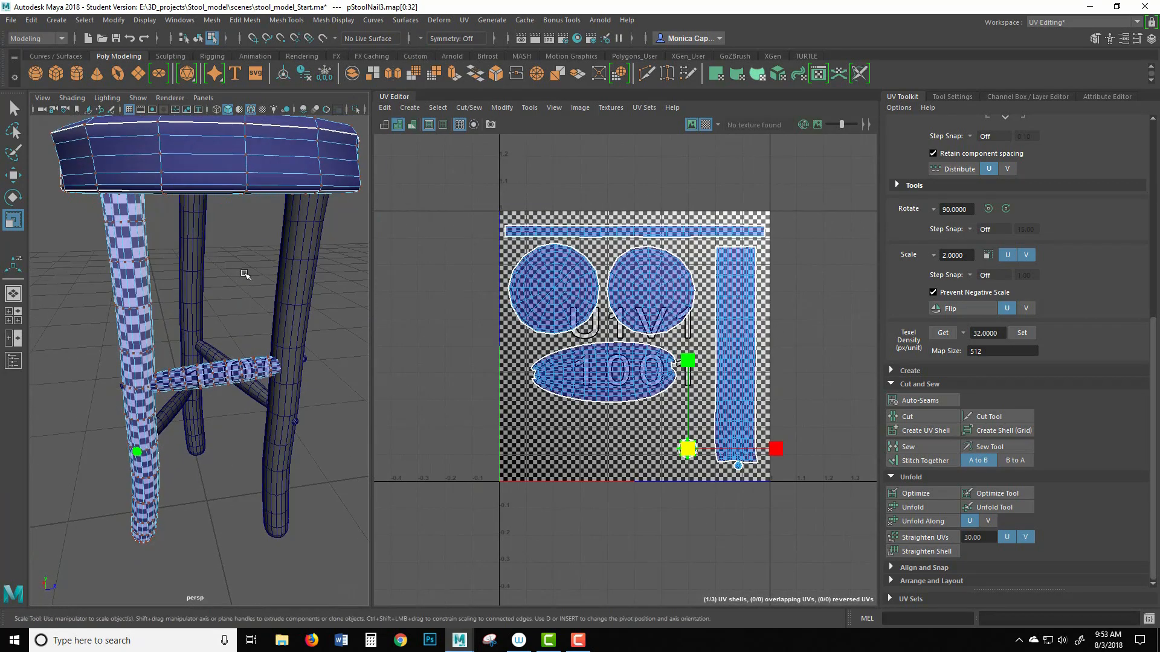
left_click_drag(243, 263, 246, 354, "alt")
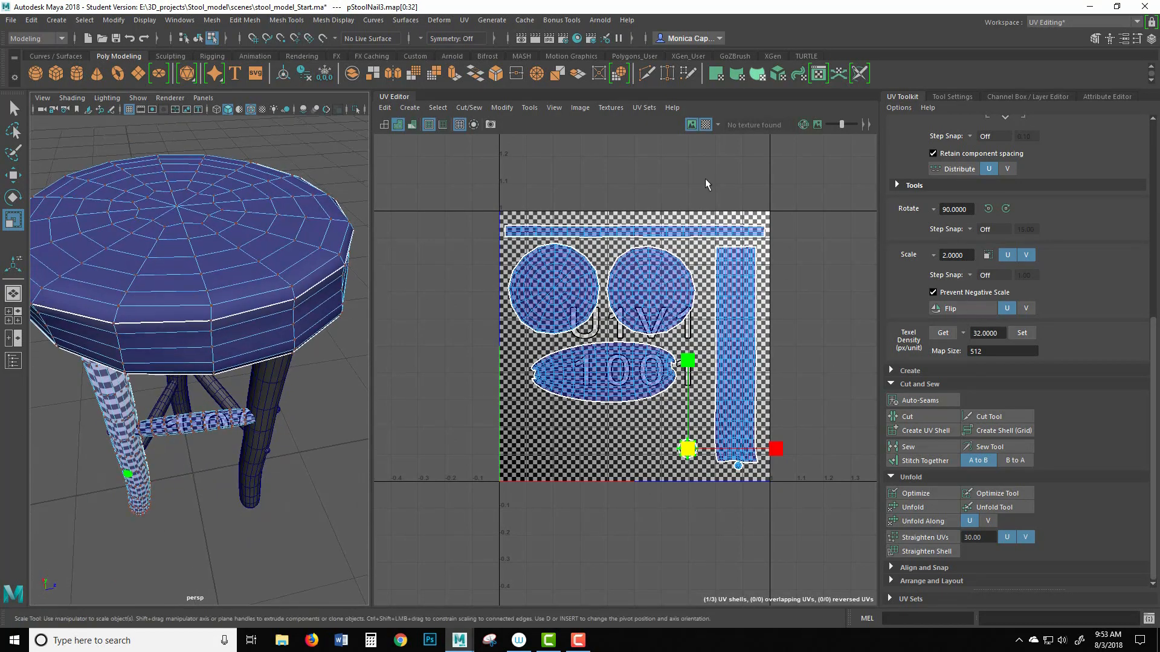
left_click(385, 125)
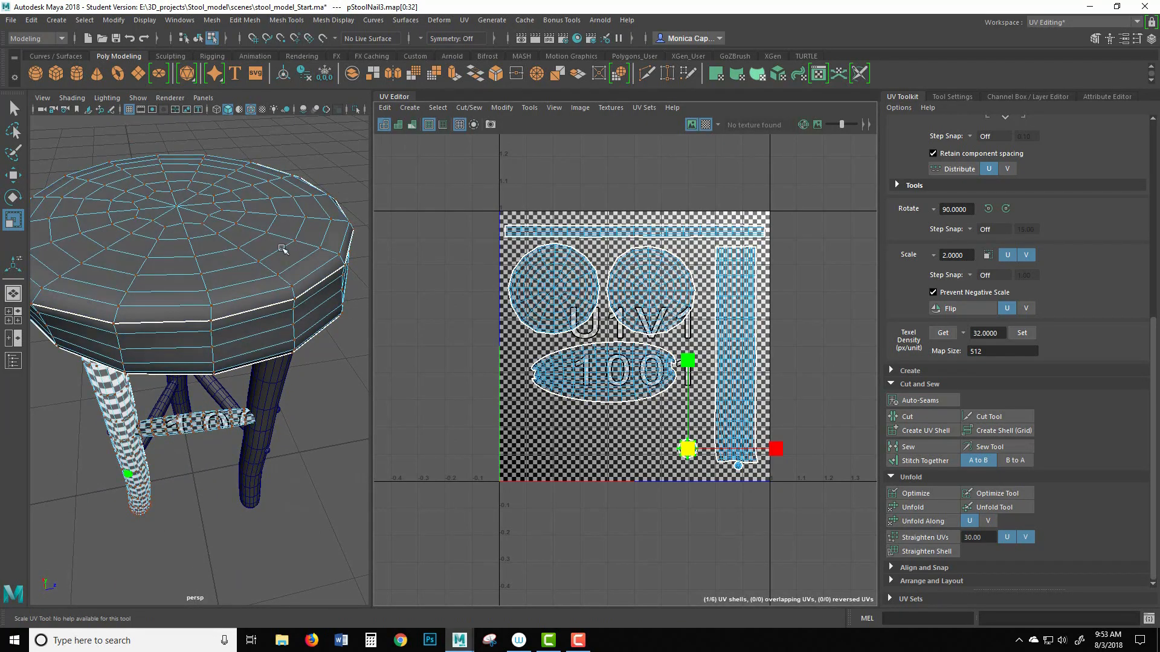
Enlarge the seat's two circular shells together and move them slightly upward beneath the side strip.
left_click(288, 249)
left_click_drag(287, 250, 266, 262, "alt")
right_click_drag(569, 292, 568, 323)
left_click_drag(564, 300, 580, 300)
key("ctrl+z")
left_click(662, 274, "shift")
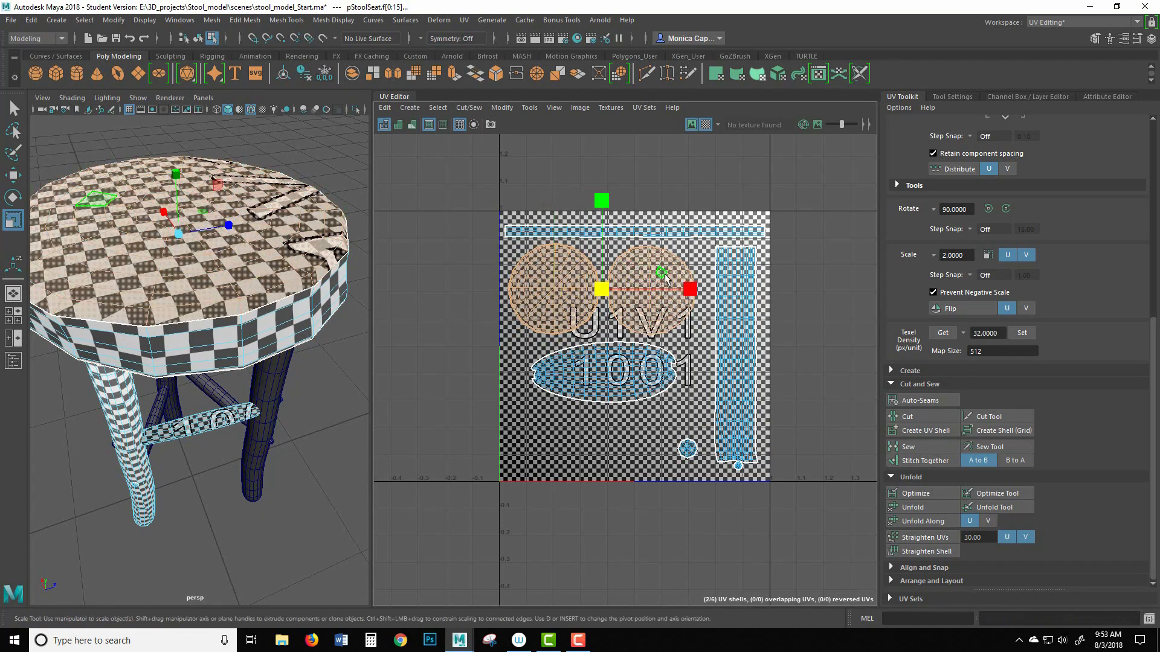
key("w")
left_click_drag(612, 300, 612, 296)
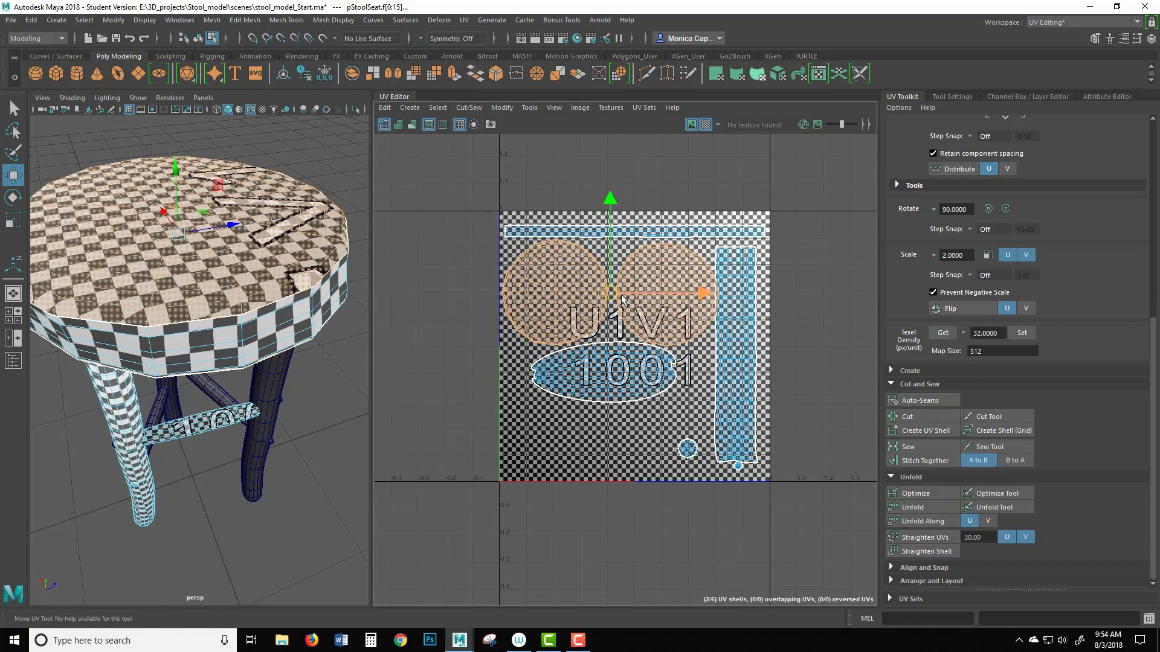
Reposition the seat's two circular shells individually so they sit side by side between the tile edge and the leg's shell.
scroll(652, 302, "up", 3)
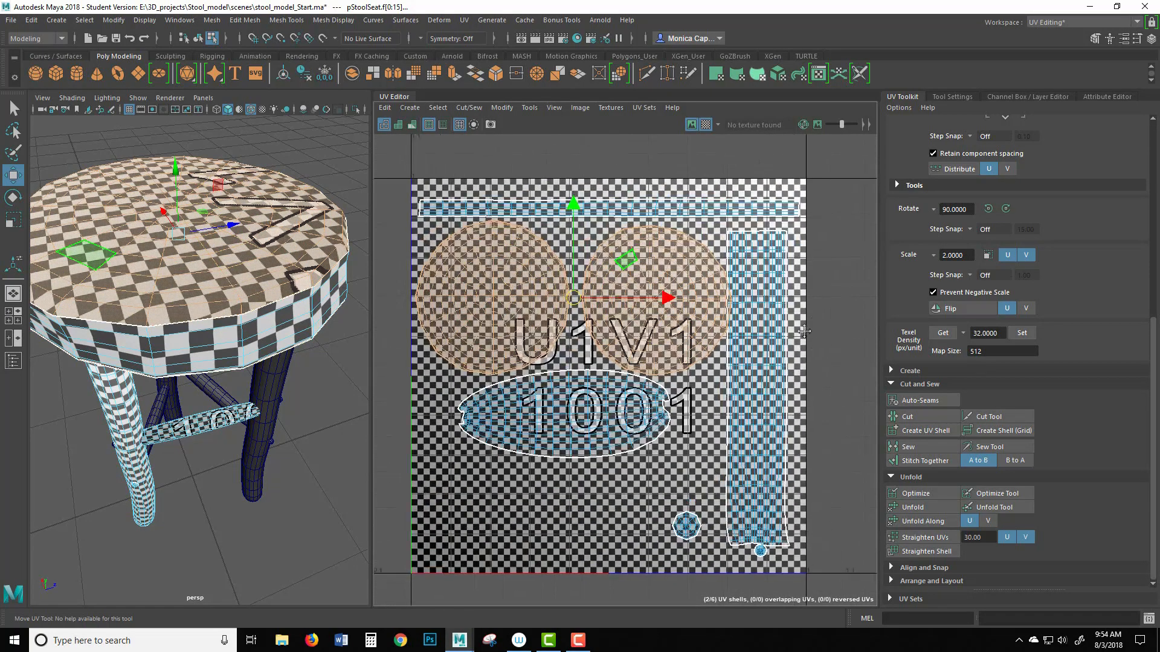
left_click(679, 324)
left_click(727, 301)
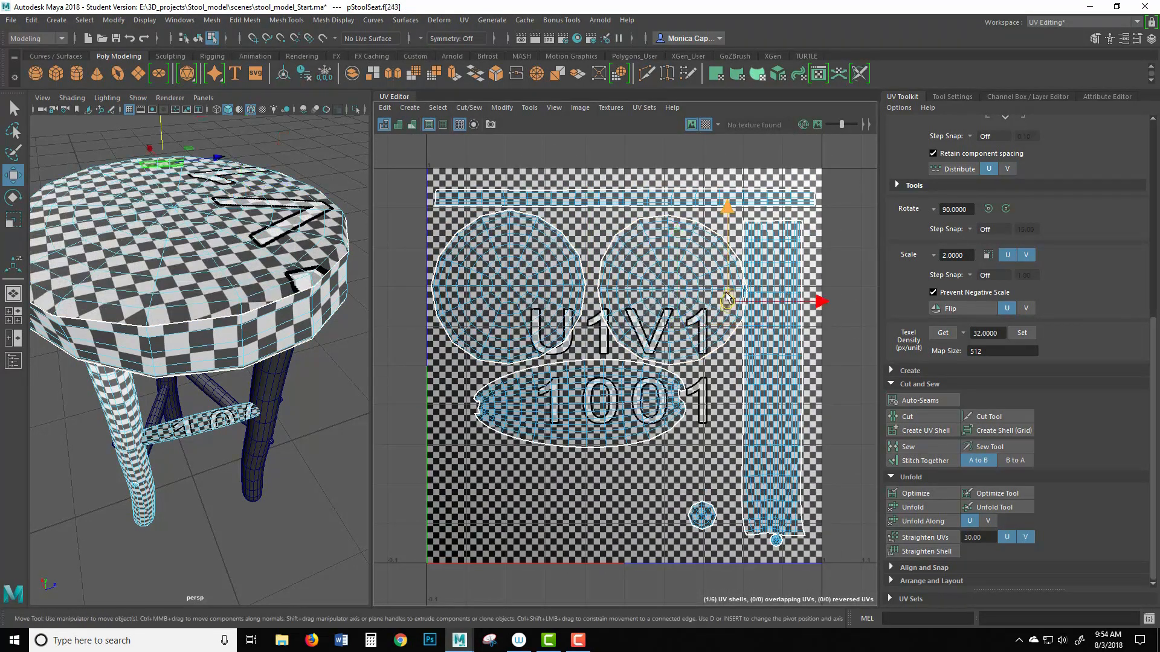
double_click(684, 281)
left_click_drag(685, 281, 677, 279)
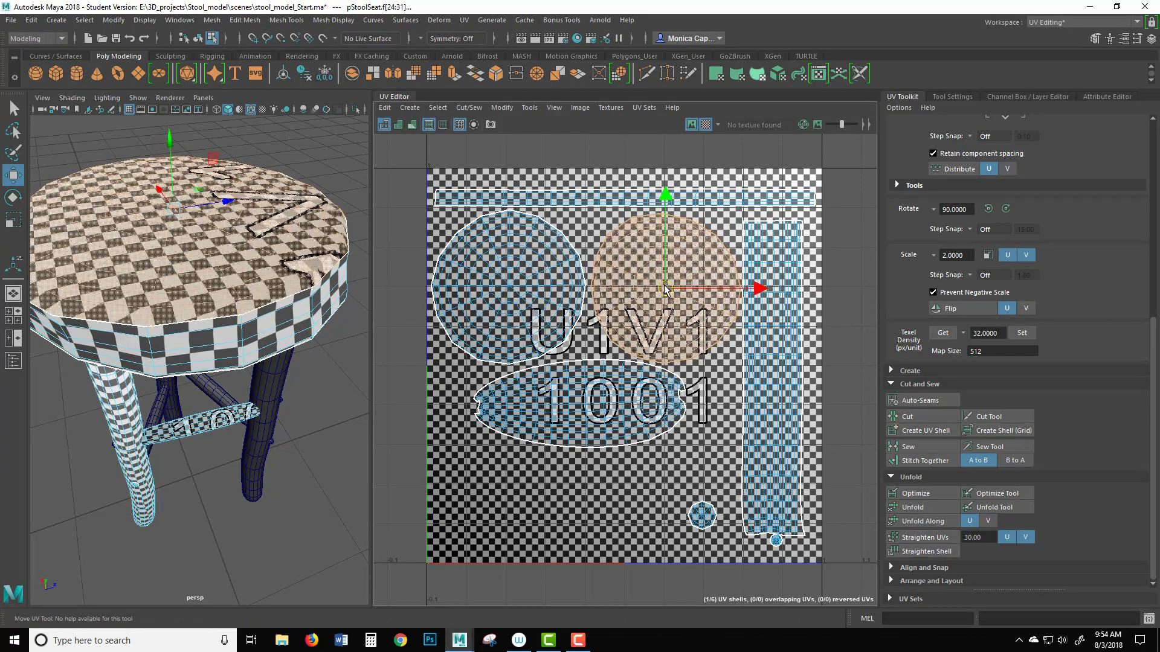
double_click(516, 306)
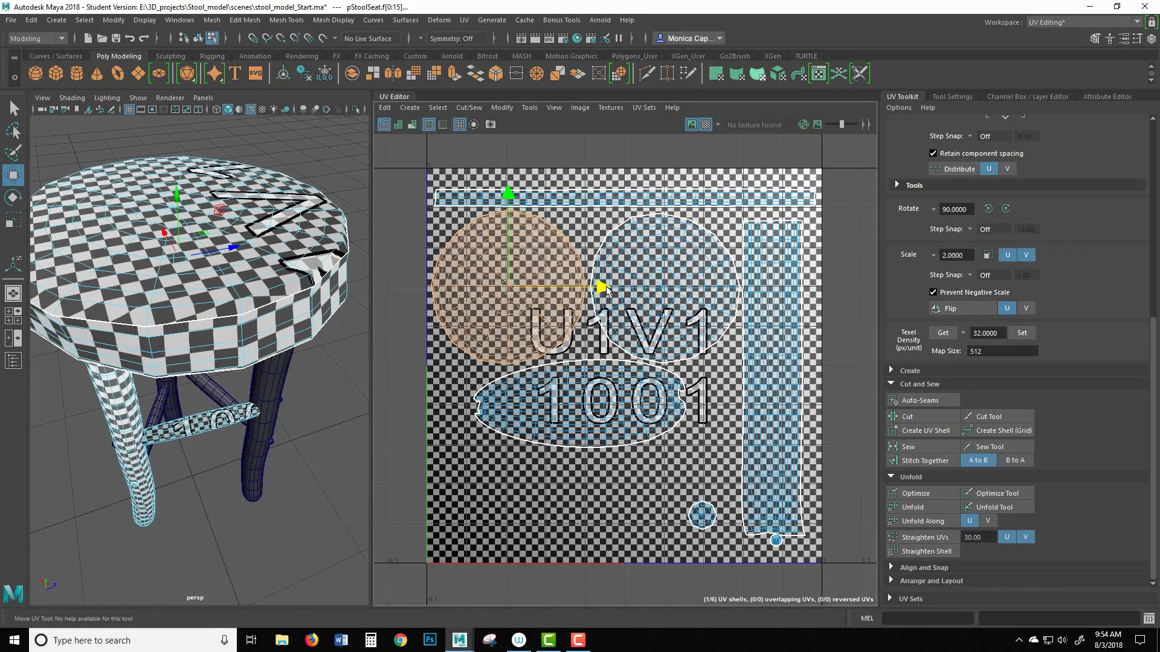
double_click(689, 267)
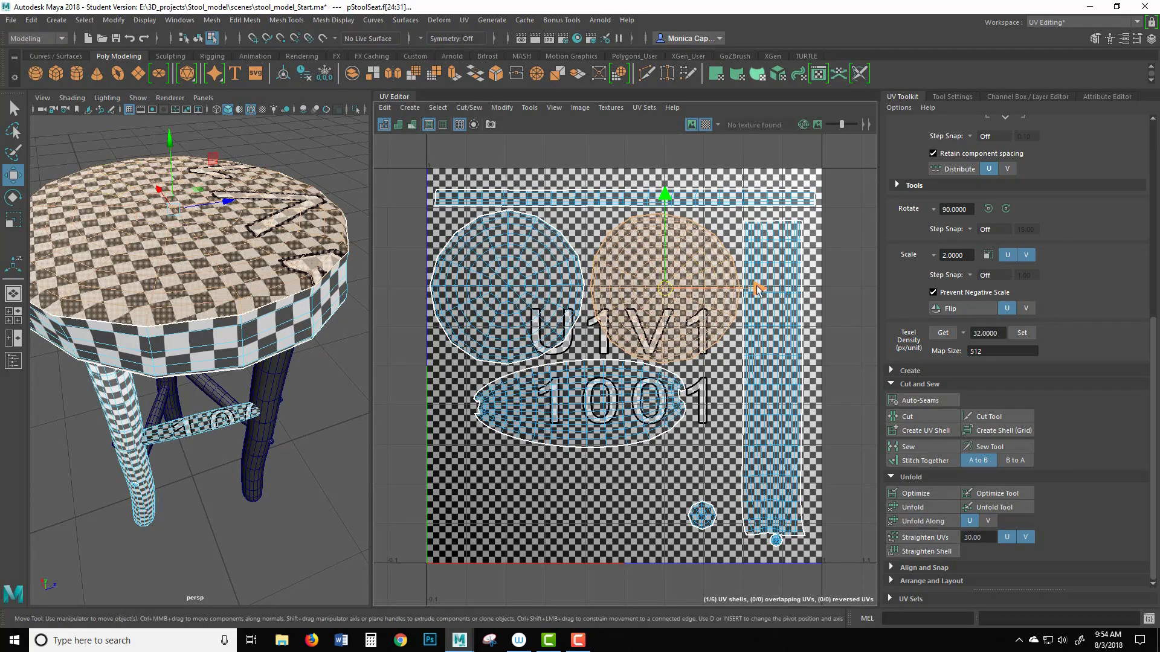
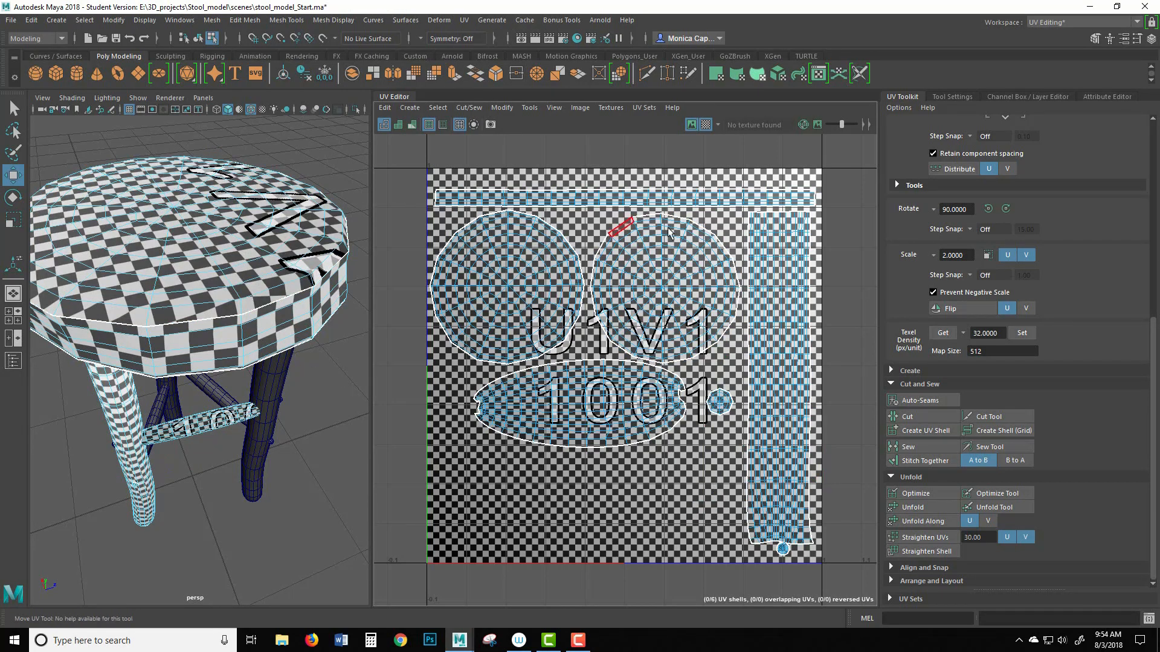
Examine the checker size on the seat's top, side and underside, the leg and the leg support from several angles.
mouse_move(229, 323)
left_mouse_down("alt")
mouse_move(242, 311)
mouse_move(125, 307)
mouse_move(228, 305)
left_mouse_up("alt")
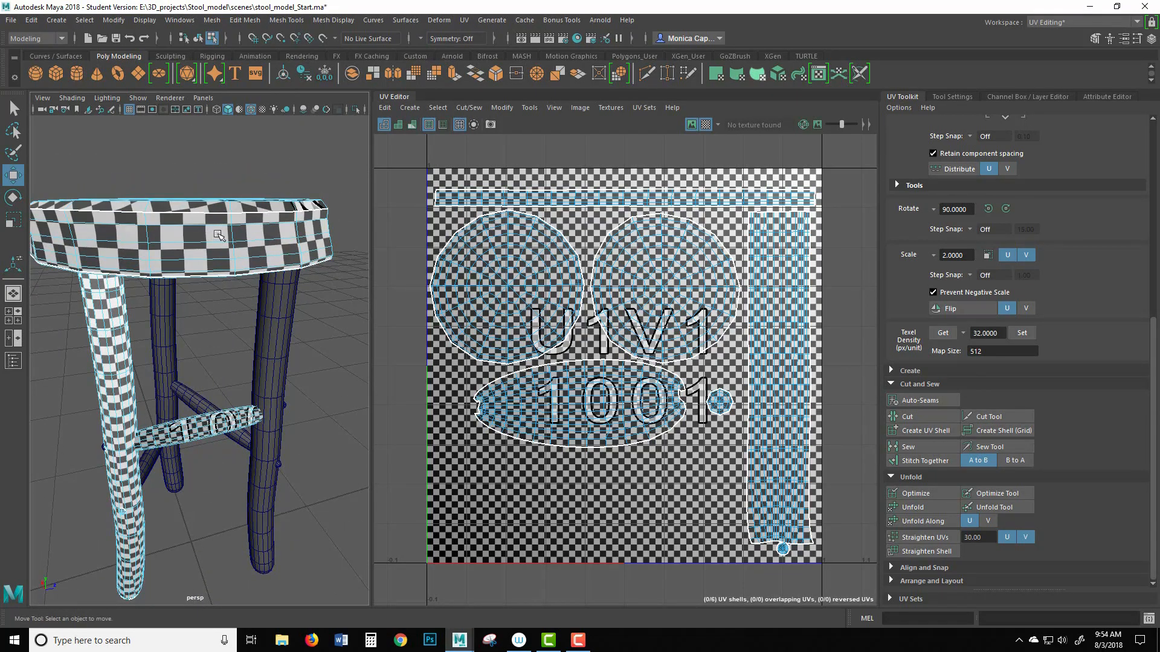
mouse_move(269, 212)
left_mouse_down("alt")
mouse_move(265, 254)
mouse_move(267, 206)
left_mouse_up("alt")
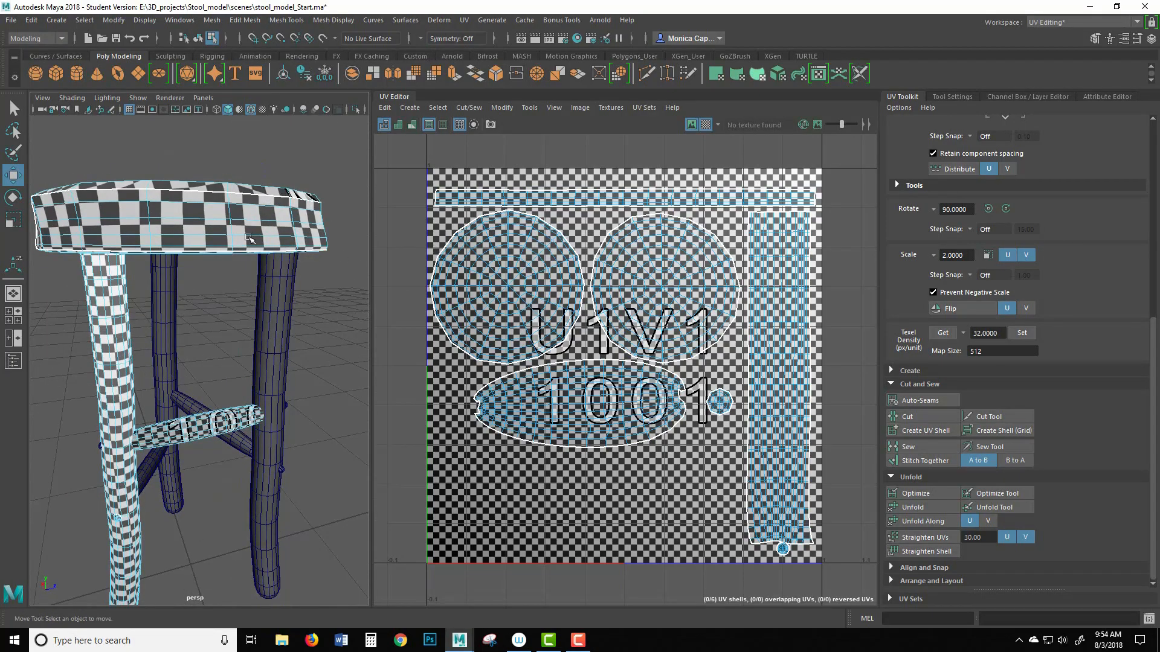
left_click_drag(347, 296, 190, 191, "alt")
left_click_drag(225, 312, 273, 222, "alt")
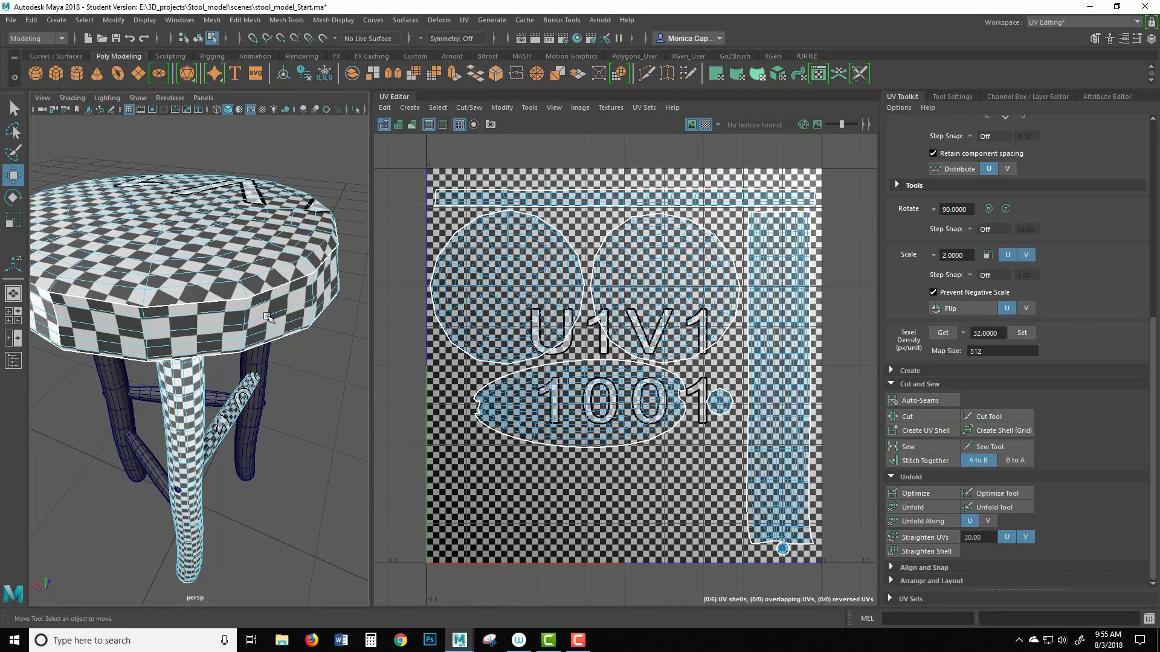
left_click_drag(297, 365, 200, 219, "alt")
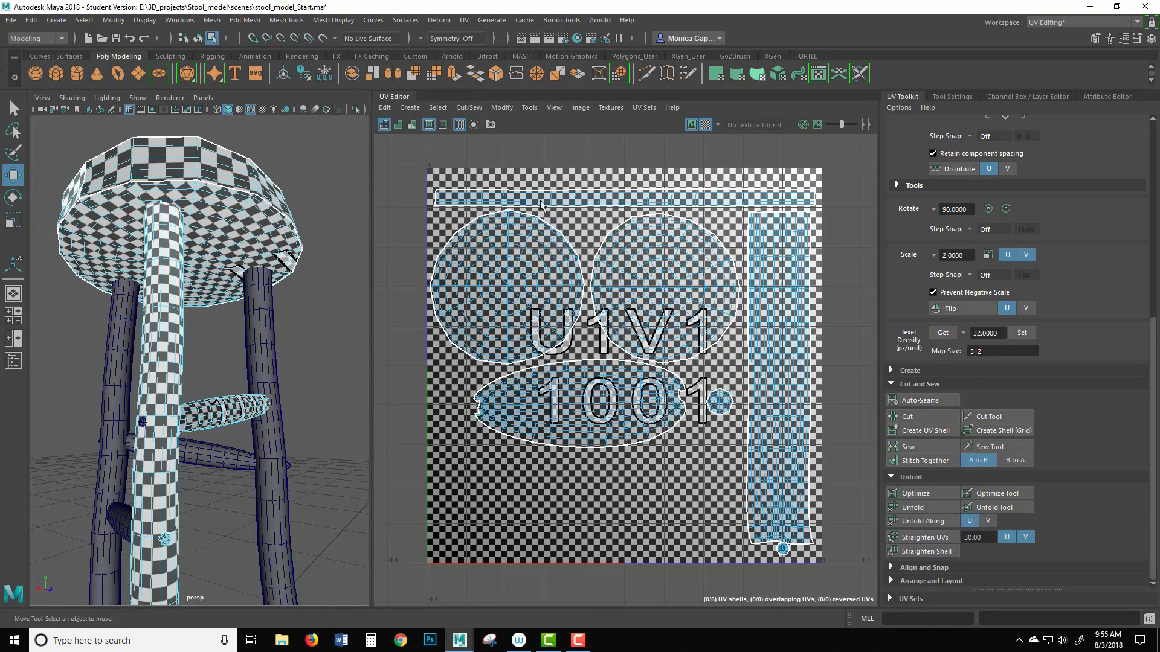
right_click(638, 293)
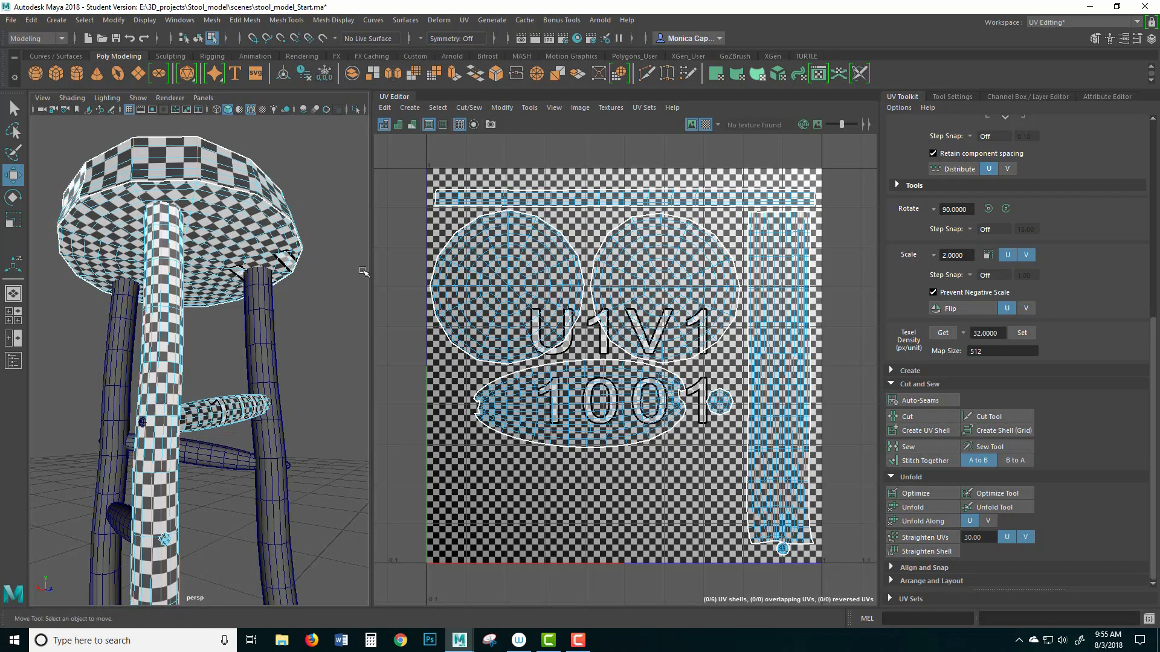
left_click_drag(315, 198, 335, 357, "alt")
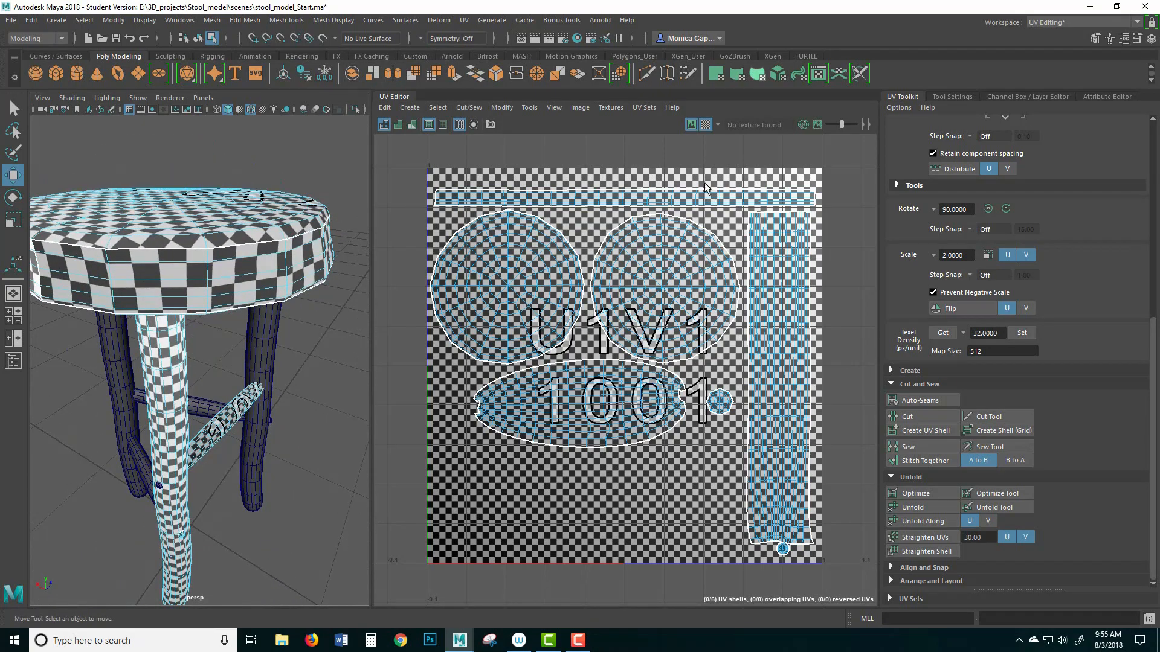
Hide the checker pattern and cut the seat's long side strip along its middle vertical edges.
right_click_drag(613, 201, 837, 208)
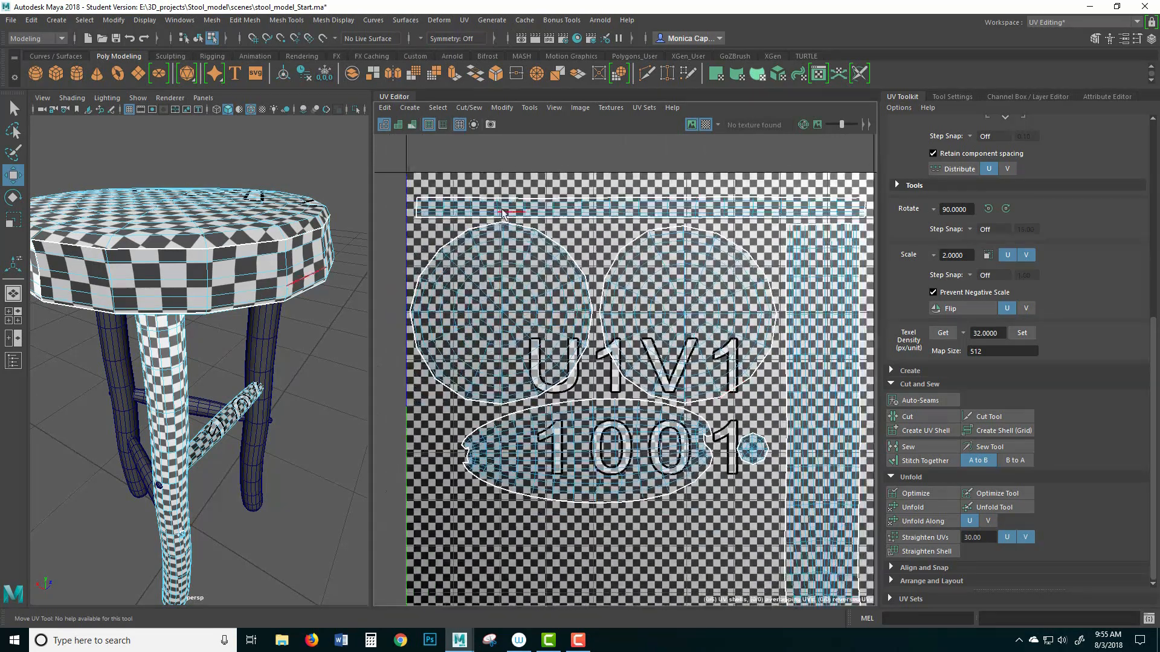
middle_click_drag(796, 210, 770, 223, "alt")
left_click(706, 124)
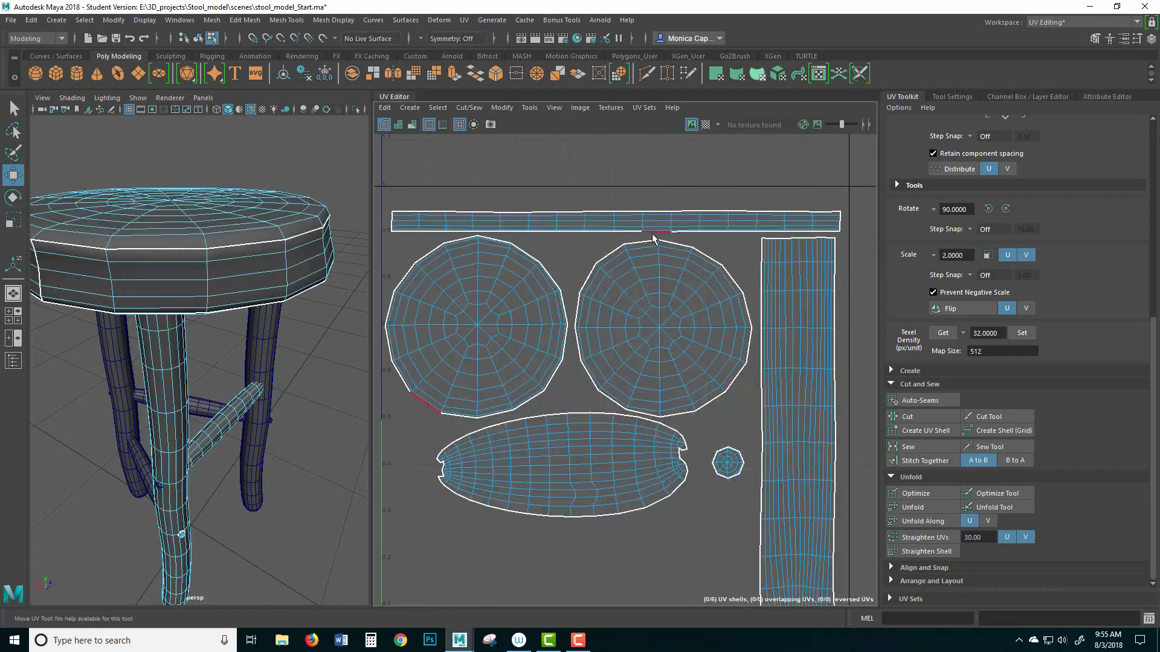
right_click_drag(619, 220, 621, 184)
left_click(614, 221)
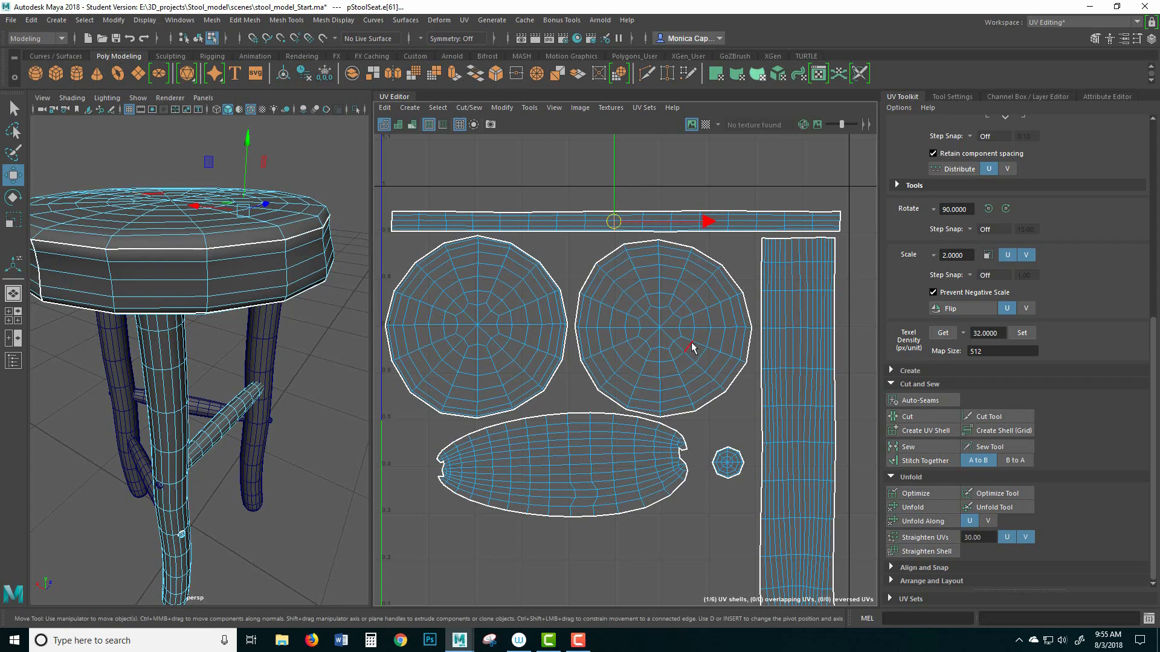
left_click(651, 206)
left_click(616, 222)
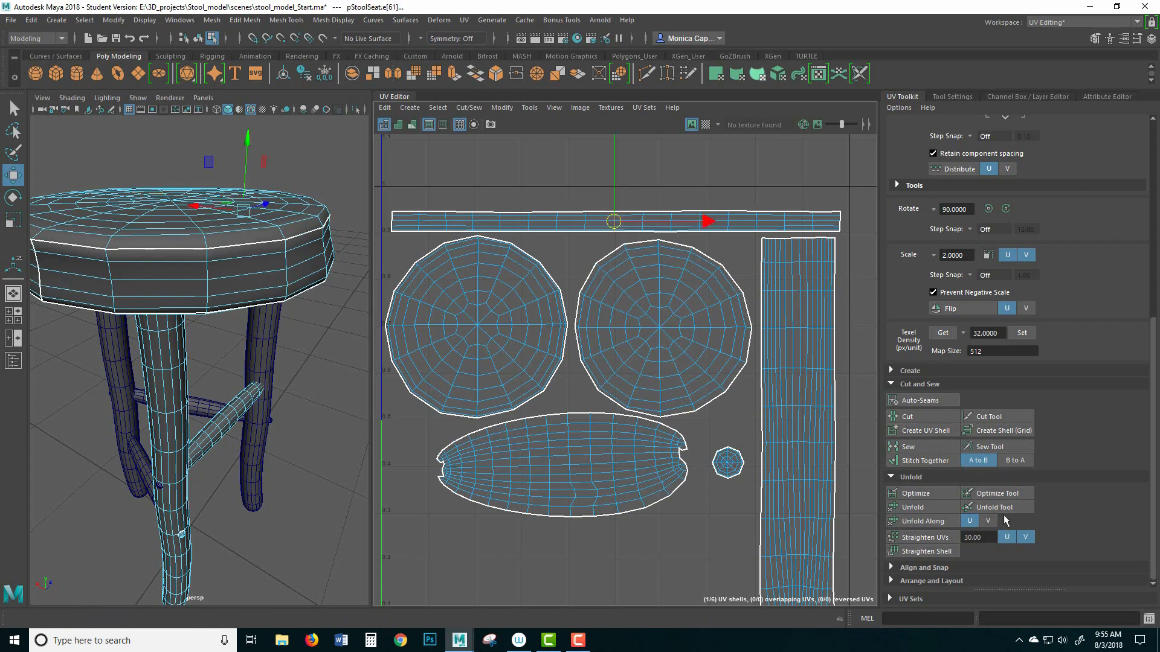
left_click(907, 416)
Move the cut-off right half of the seat's side strip directly above the remaining half.
right_click_drag(737, 220, 738, 234)
left_click(816, 224)
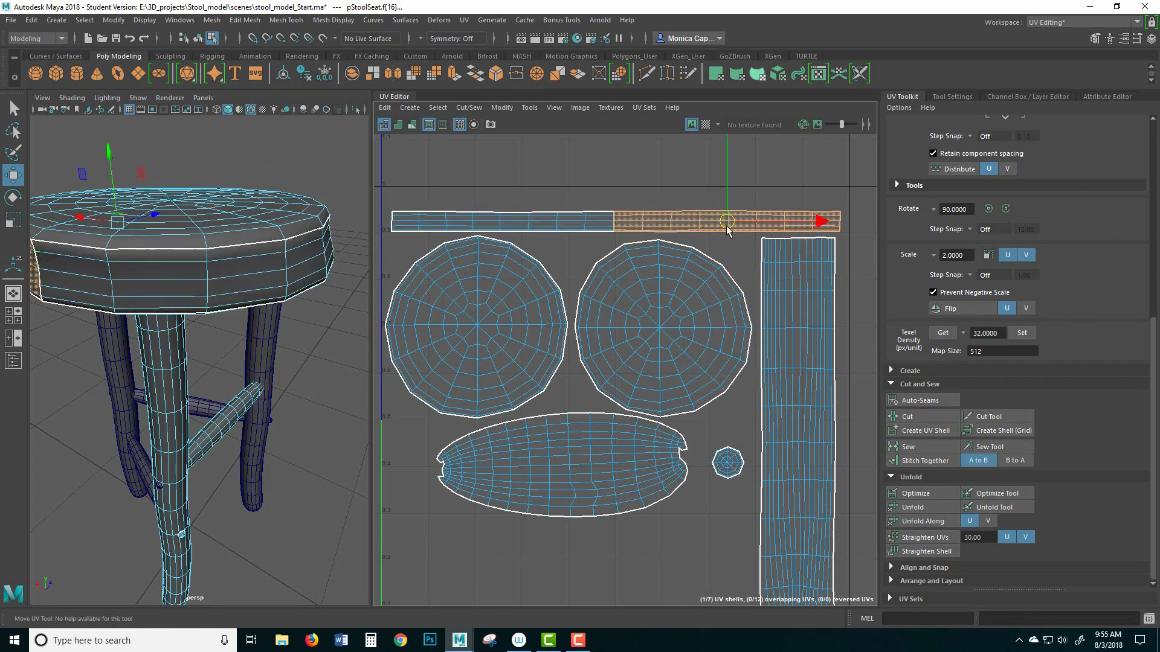
left_click_drag(727, 222, 502, 195)
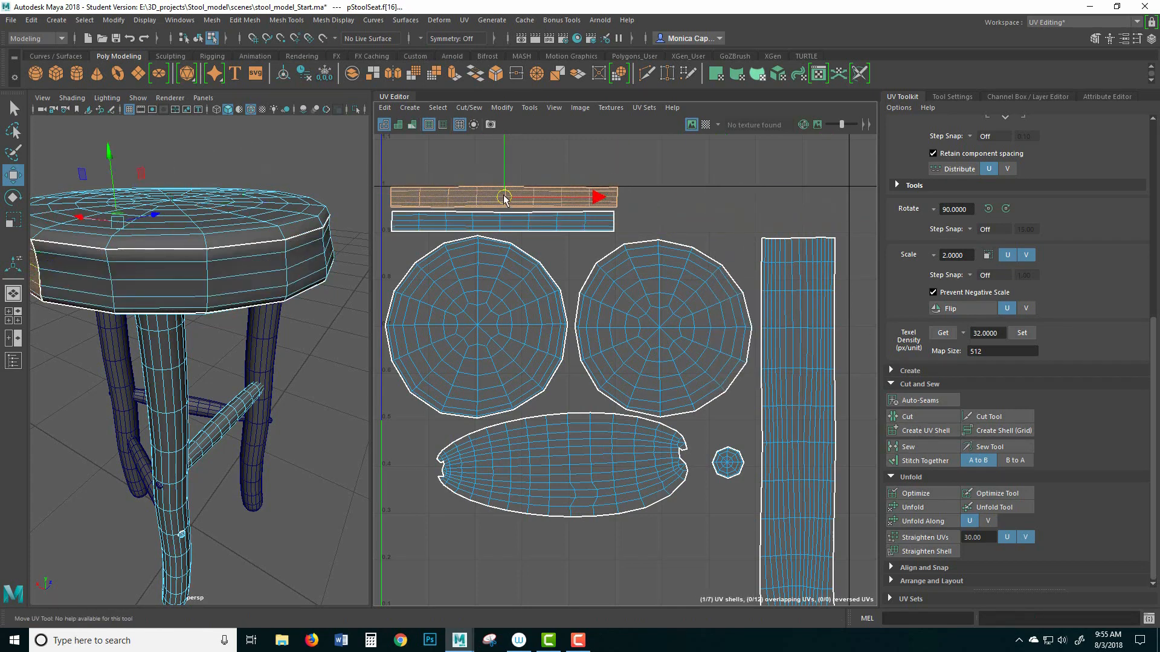
Scale both halves of the seat's side strip up together until they span the width of the U1V1 tile.
left_click(534, 223, "shift")
double_click(556, 228, "shift")
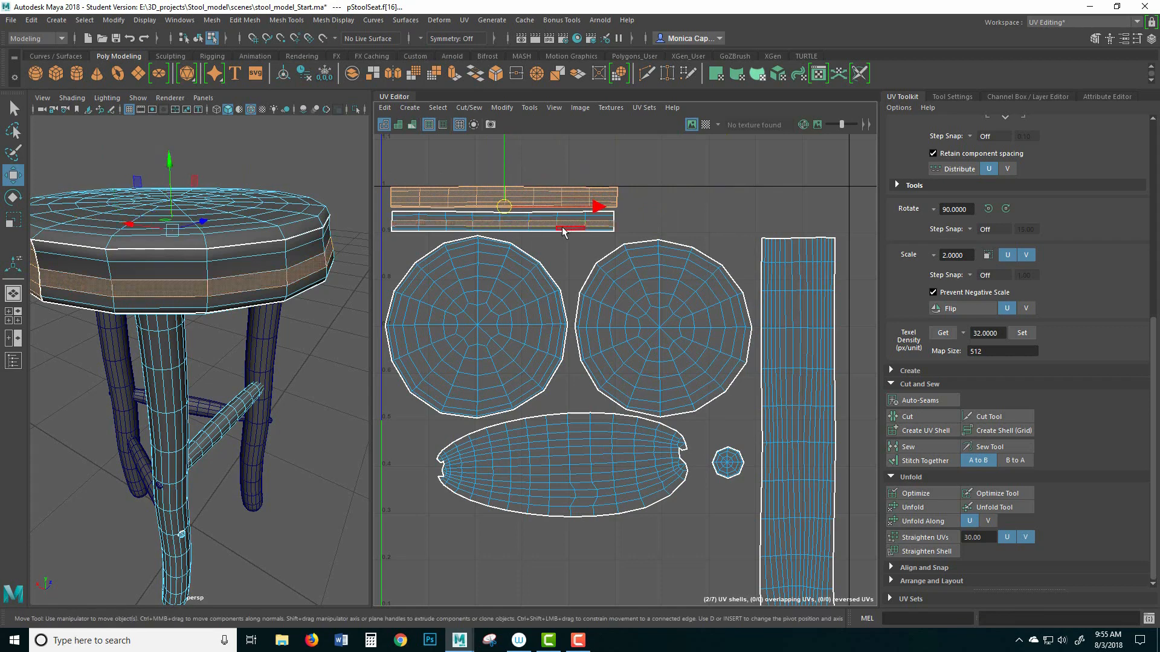
key("r")
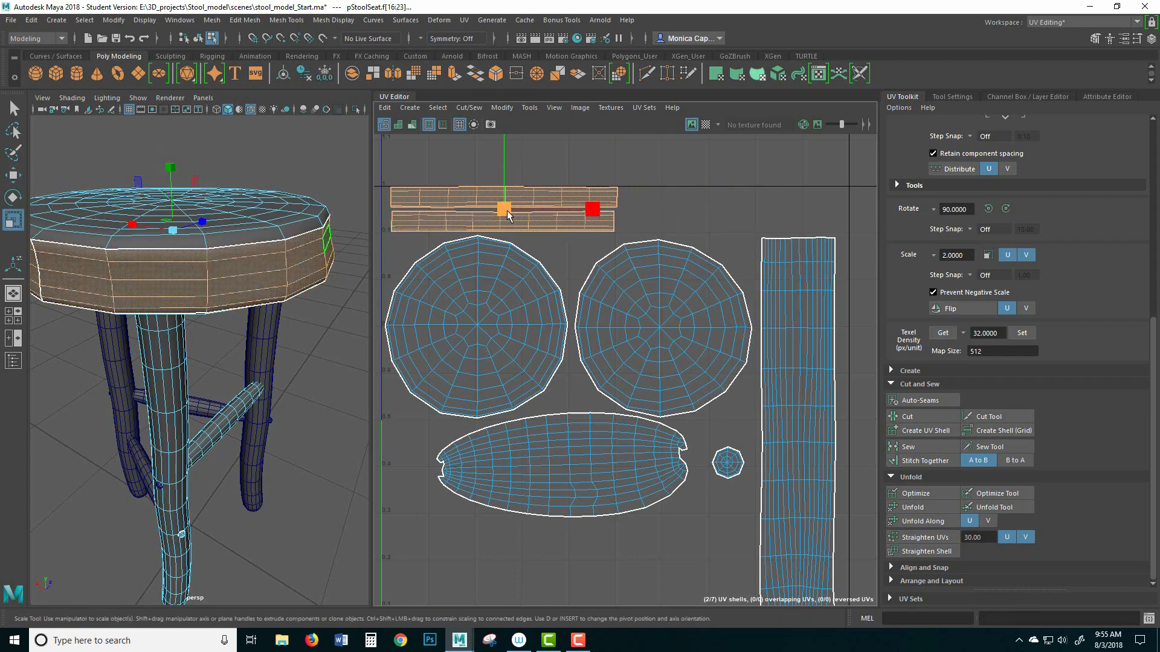
left_click_drag(506, 210, 615, 238)
key("w")
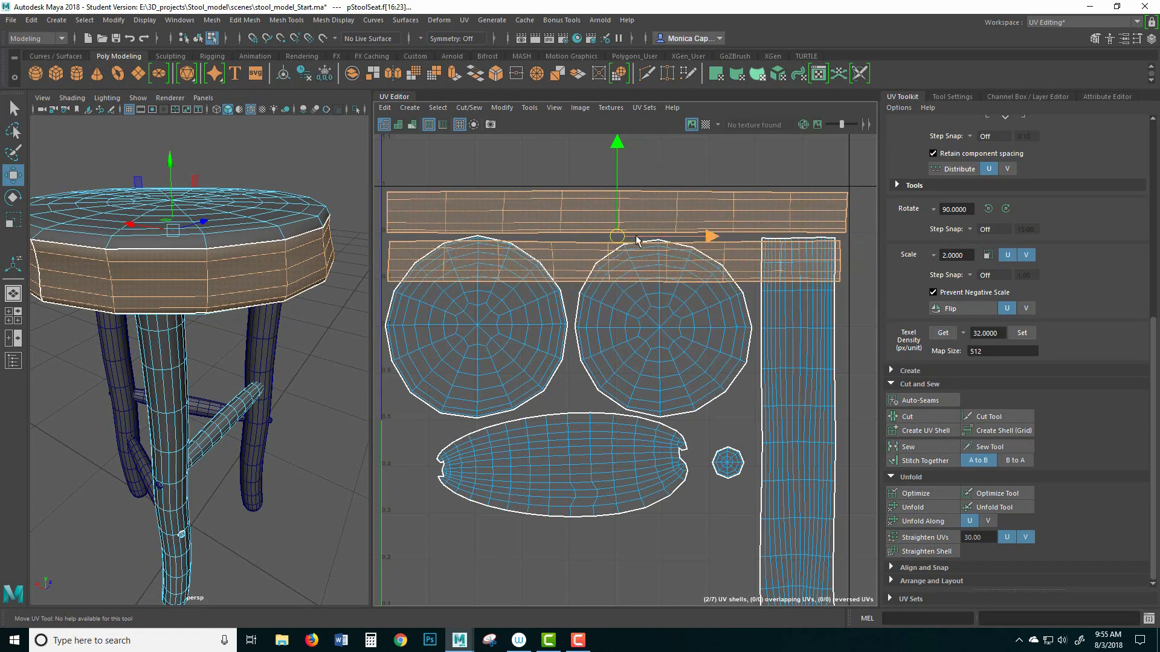
Shrink the leg's shell slightly and move it down below the two strips along the tile's right edge.
scroll(748, 306, "down", 3)
left_click(799, 367)
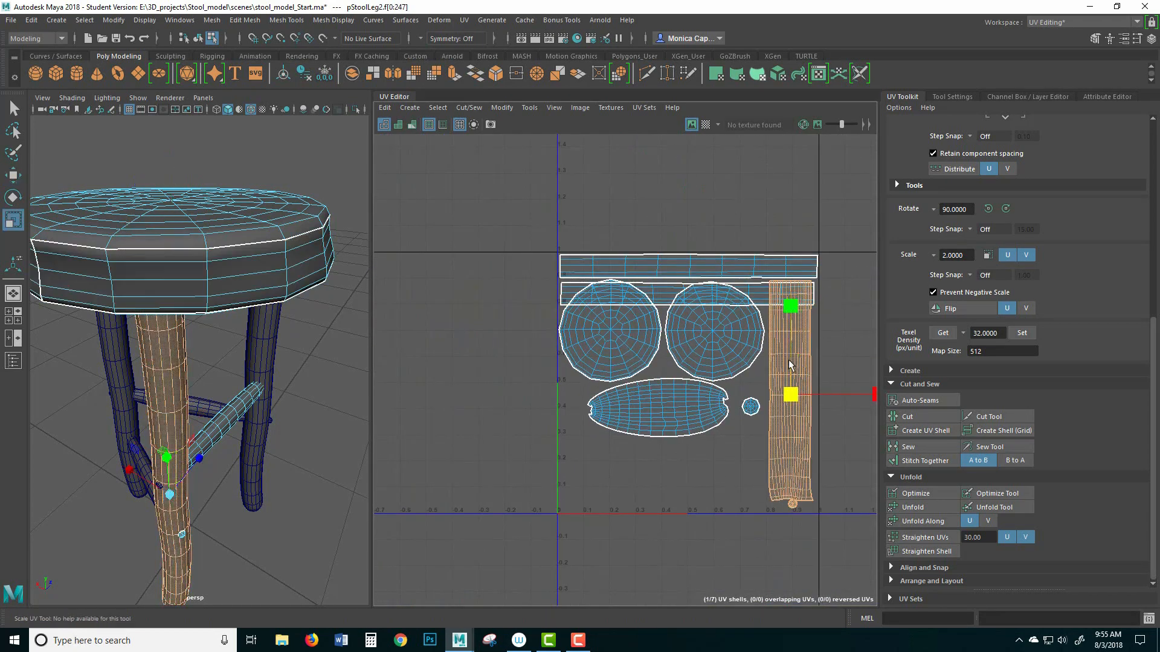
left_click_drag(788, 399, 793, 417)
key("r")
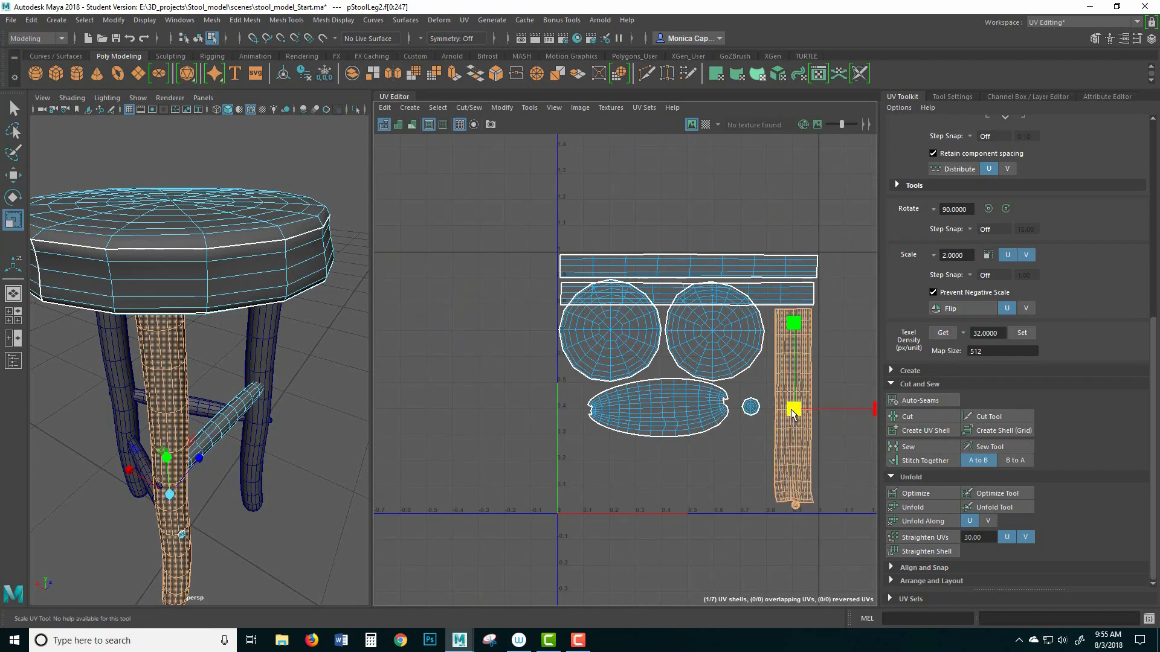
Move the two circles, the leg support's shell and the nail's shell down together below the two strips.
left_click(713, 349)
left_click(626, 359, "shift")
left_click(672, 398, "shift")
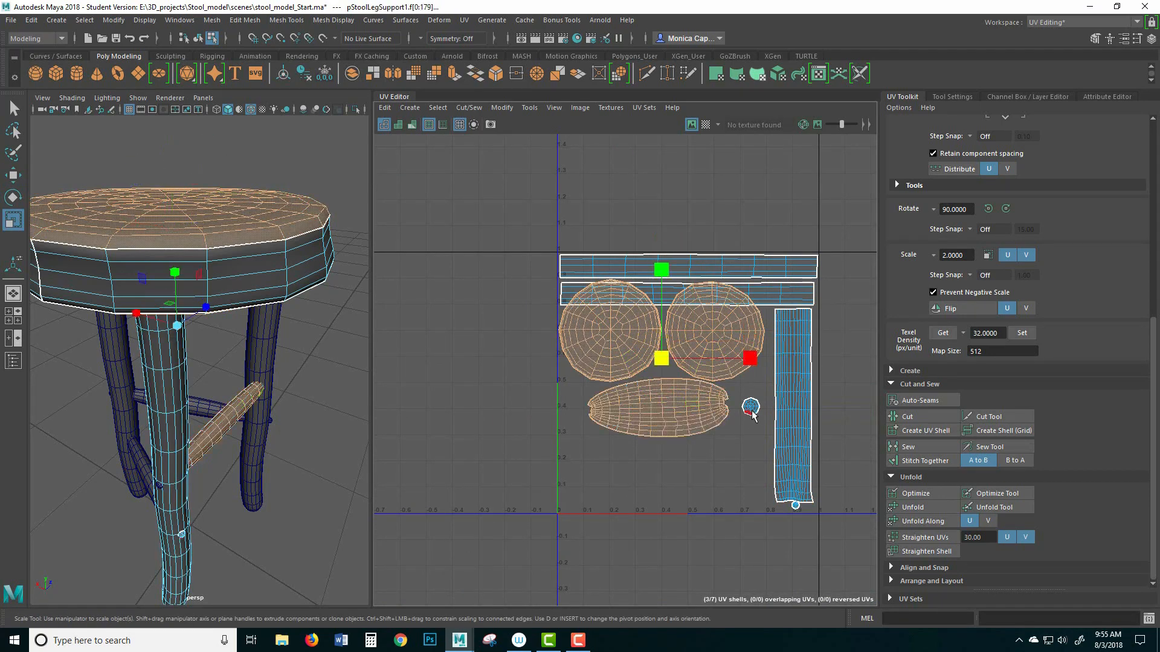
left_click(751, 406, "shift")
key("w")
left_click_drag(656, 361, 660, 388)
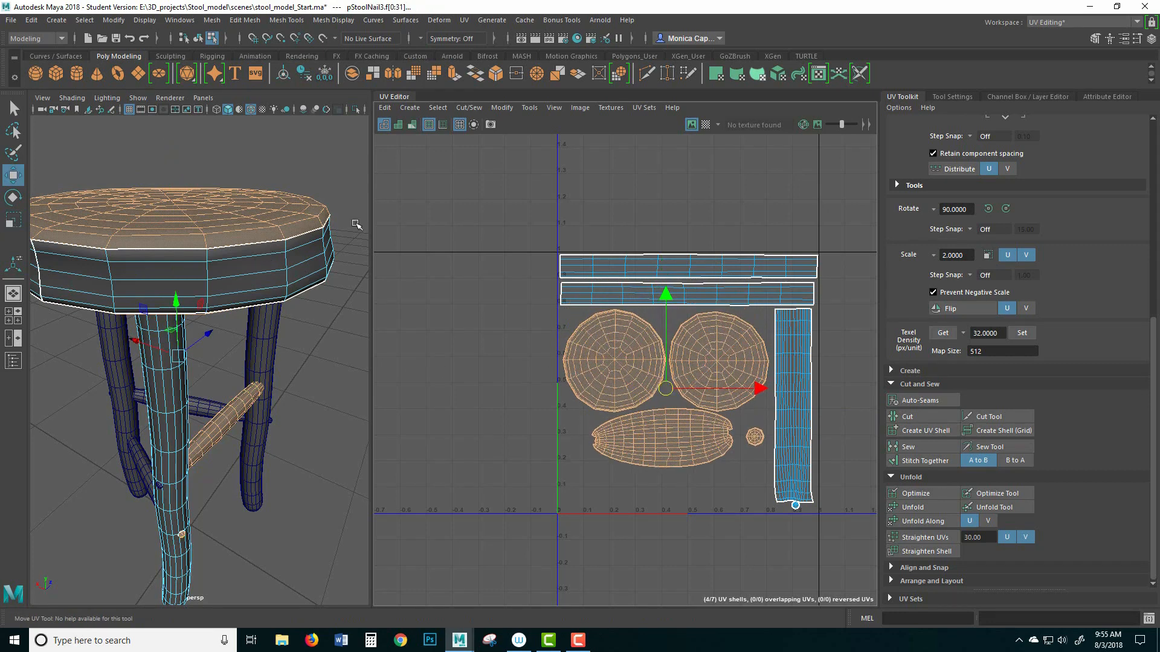
Turn the checker pattern back on and scale down the leg support's shell to match the checkers on the leg.
left_click(705, 124)
left_click(313, 324)
left_click_drag(325, 327, 261, 288, "alt")
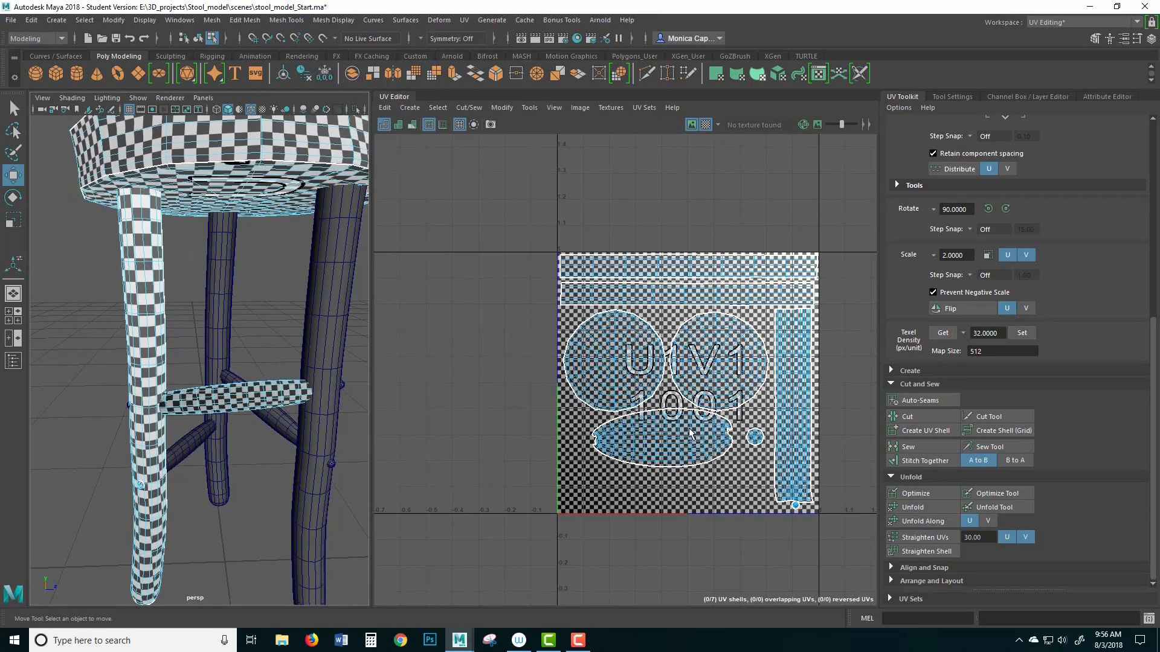
right_click_drag(673, 435, 674, 462)
double_click(674, 448)
key("r")
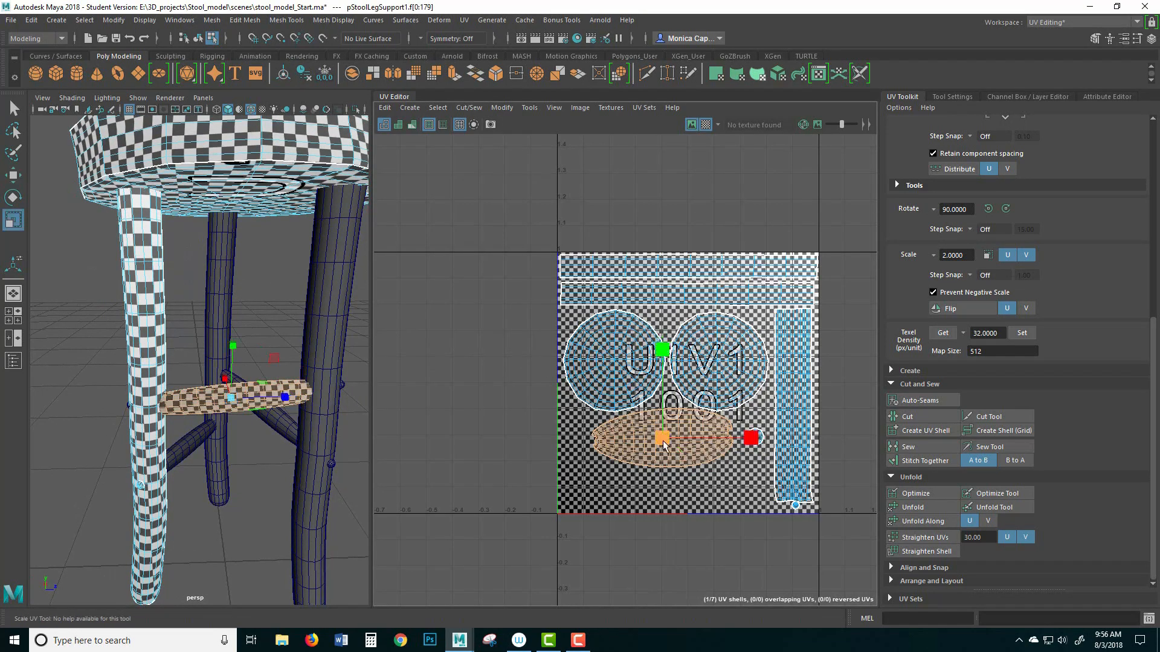
left_click_drag(663, 443, 636, 447)
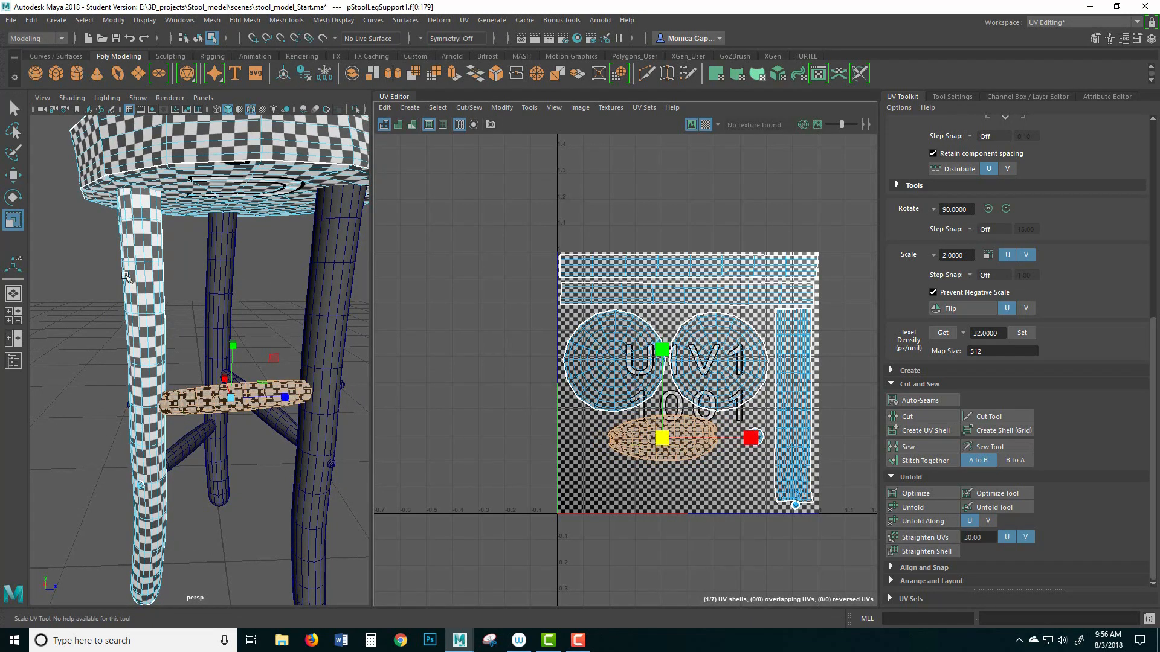
Return to object selection and select the seat, leg, leg support and nail to display all their shells together.
right_click_drag(254, 174, 309, 157)
left_click(273, 264)
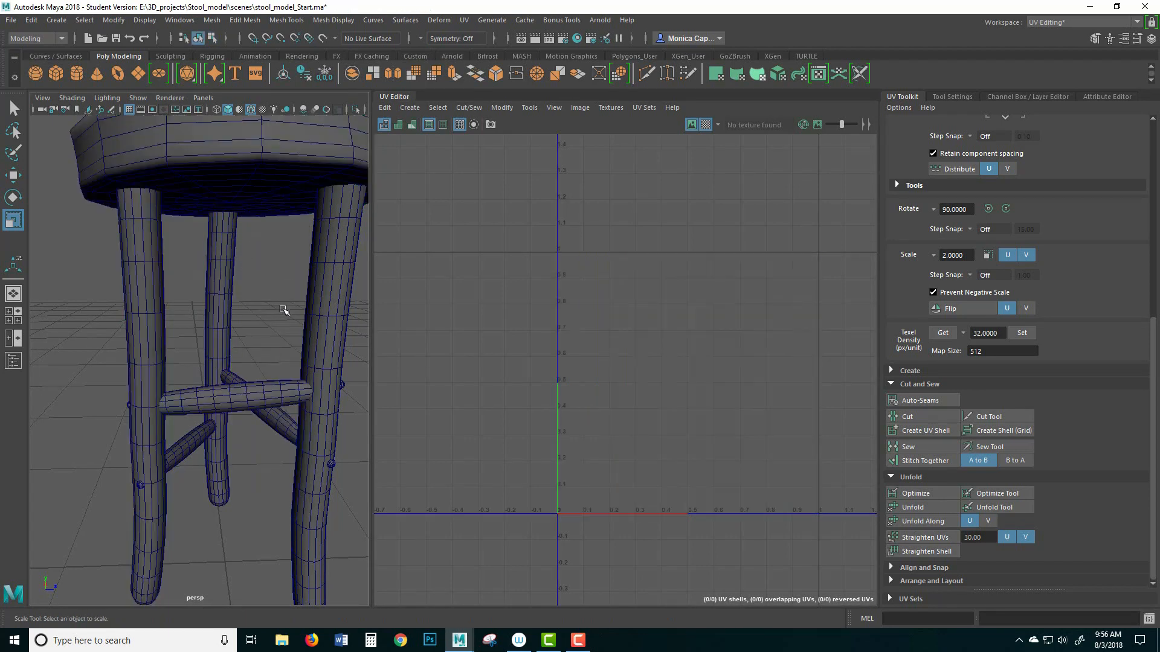
middle_click_drag(284, 291, 218, 273, "alt")
right_click_drag(218, 273, 191, 248, "alt")
left_click(173, 243)
left_click(121, 330, "shift")
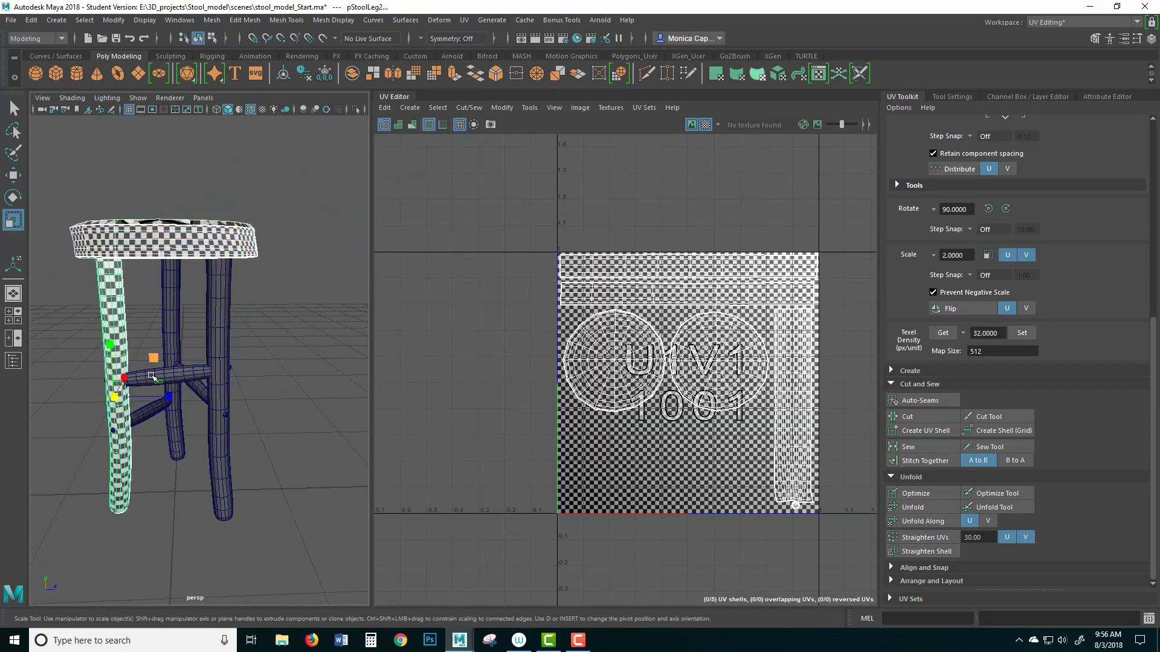
left_click(213, 370)
left_click_drag(229, 311, 141, 449, "alt")
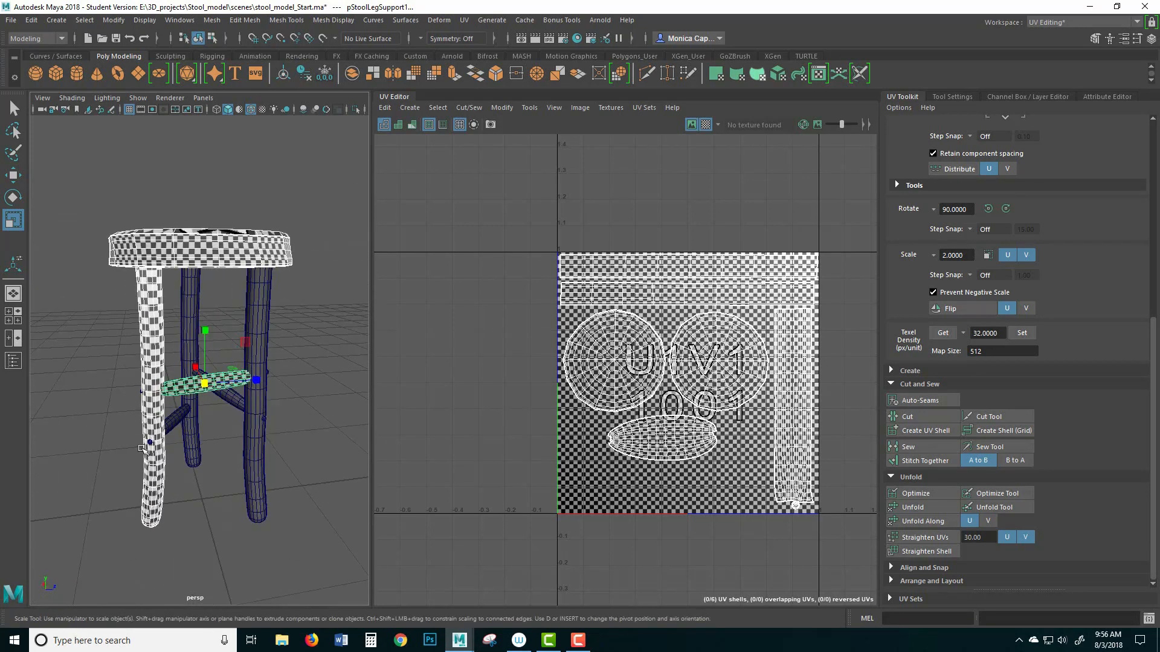
left_click(150, 443)
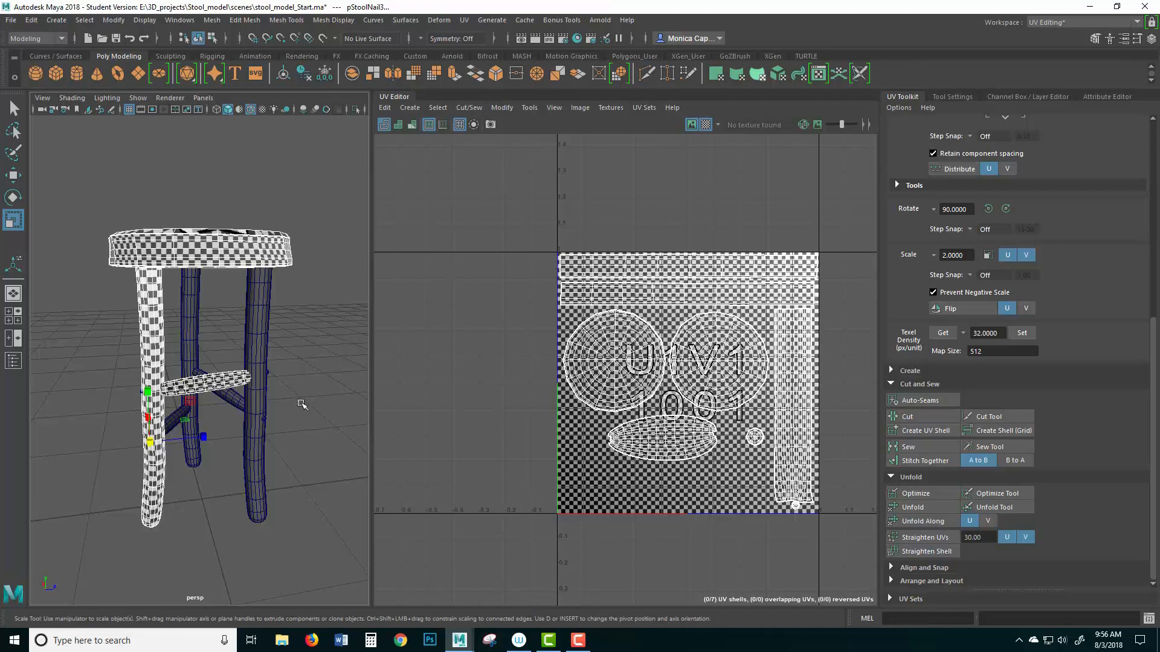
Clear the selection and check the UVs of the remaining legs and another leg support.
left_click(302, 404)
left_click(260, 375)
left_click(189, 333)
left_click(240, 402)
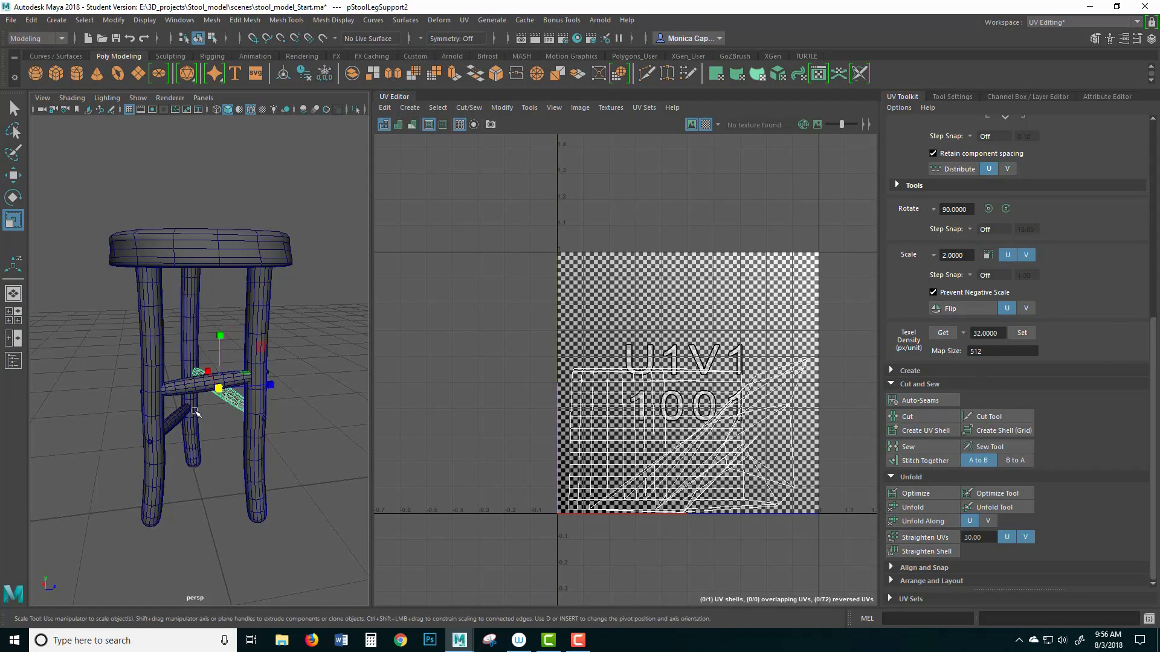
Compare the UVs of the three legs to see which is mapped and which still need UVs.
left_click(191, 413)
left_click(296, 368)
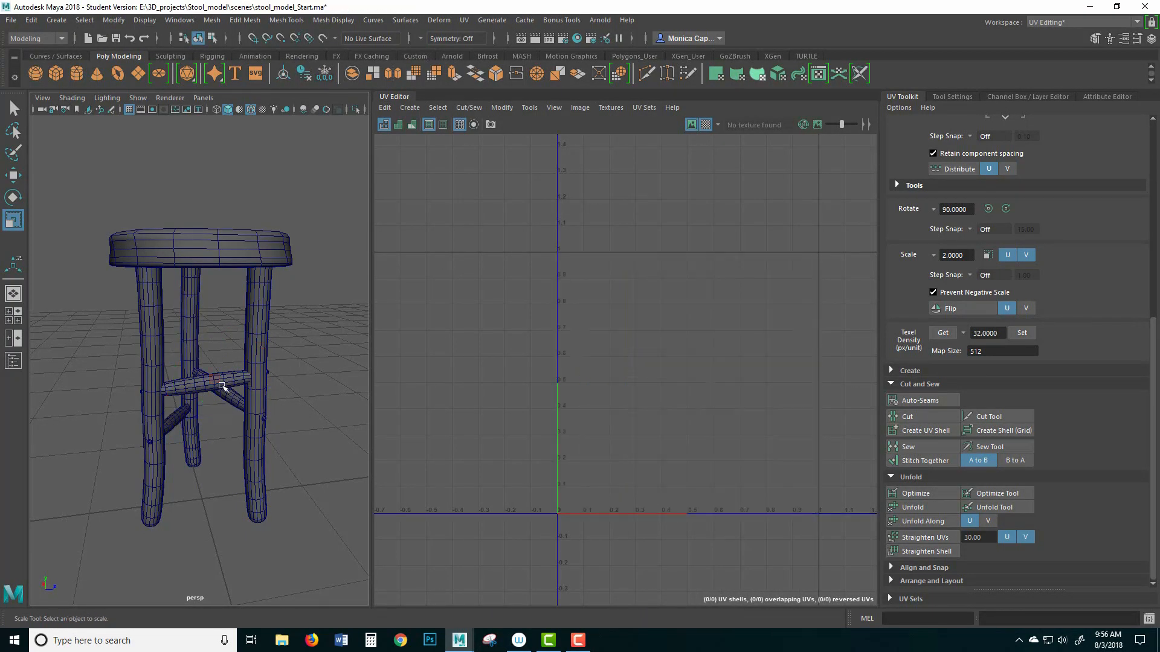
left_click(154, 366)
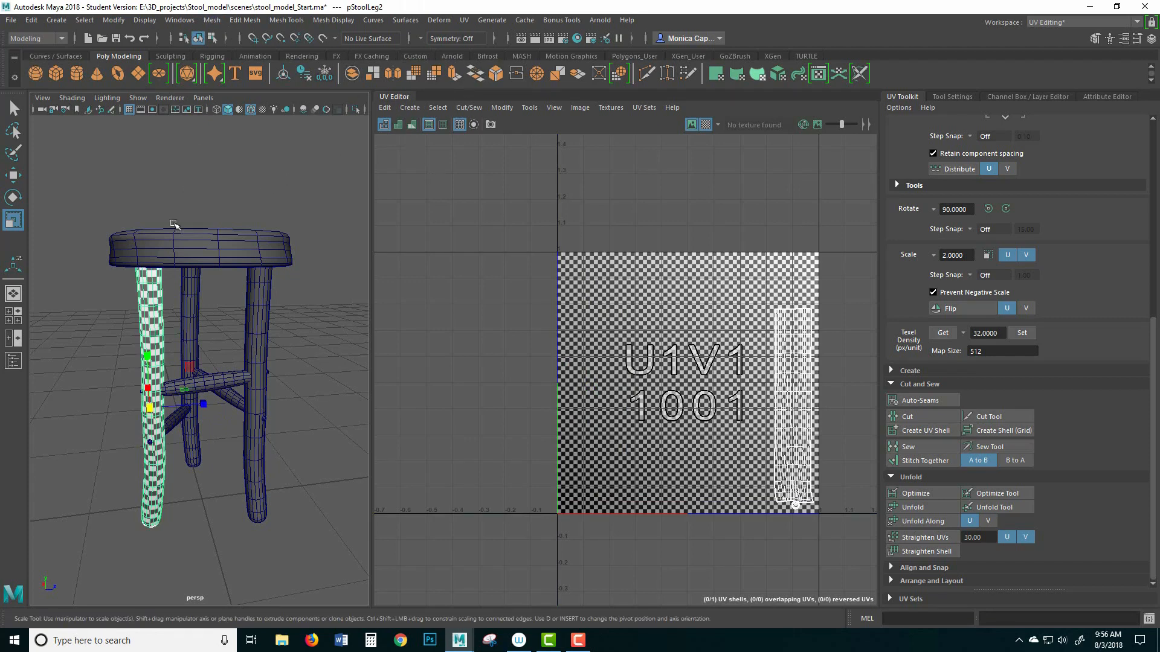
left_click(254, 319)
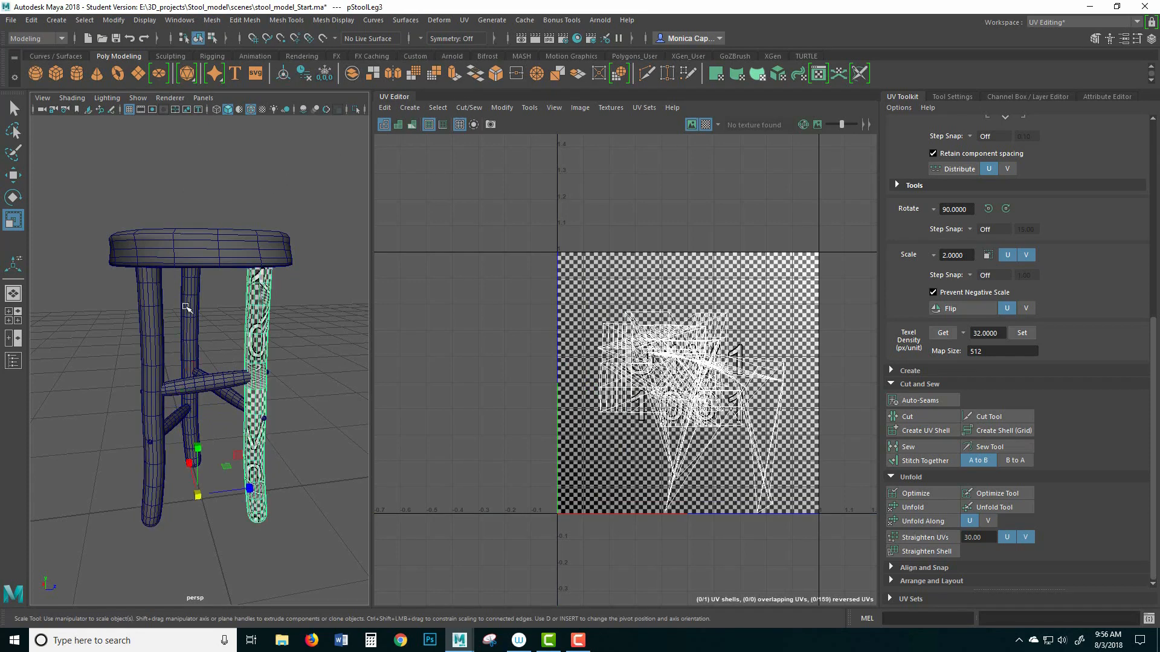
left_click(192, 312)
left_click(154, 316)
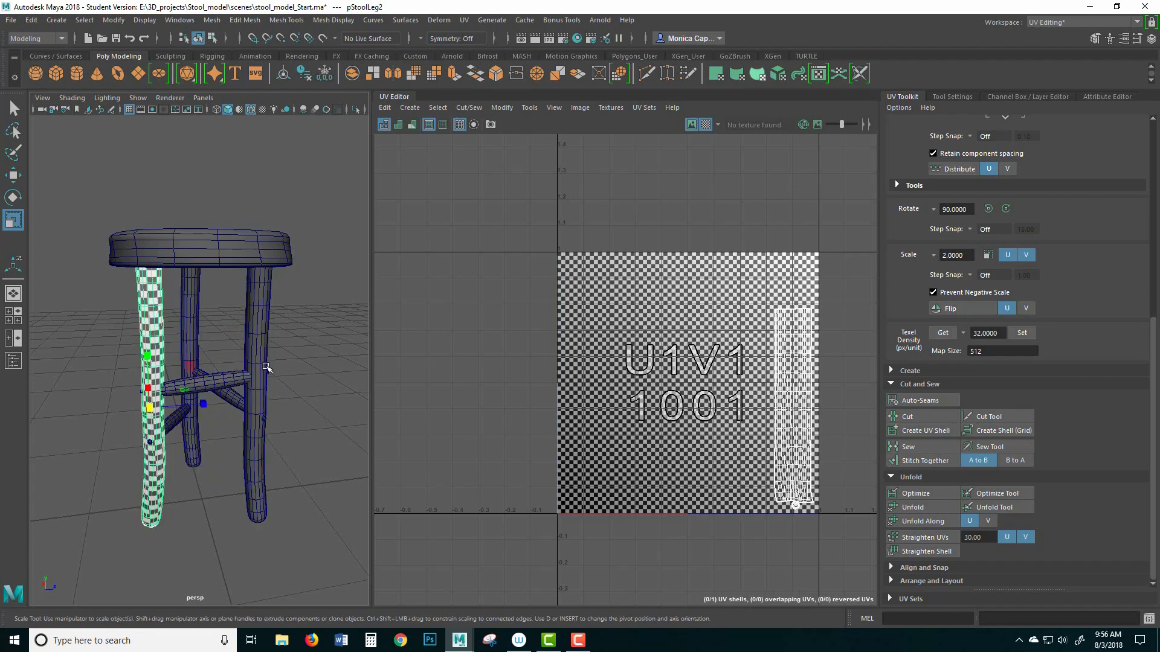
left_click(162, 347)
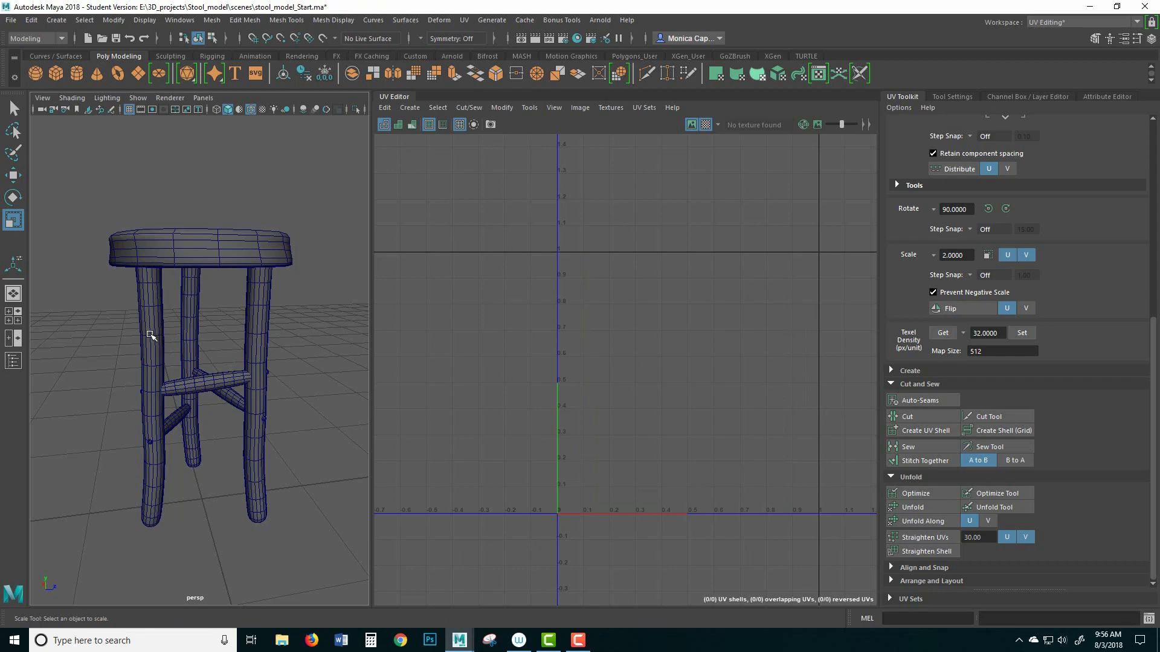
Transfer the mapped leg's UVs to the front-right leg with Transfer Attributes, resetting its options and using the Component sample space.
left_click(153, 334)
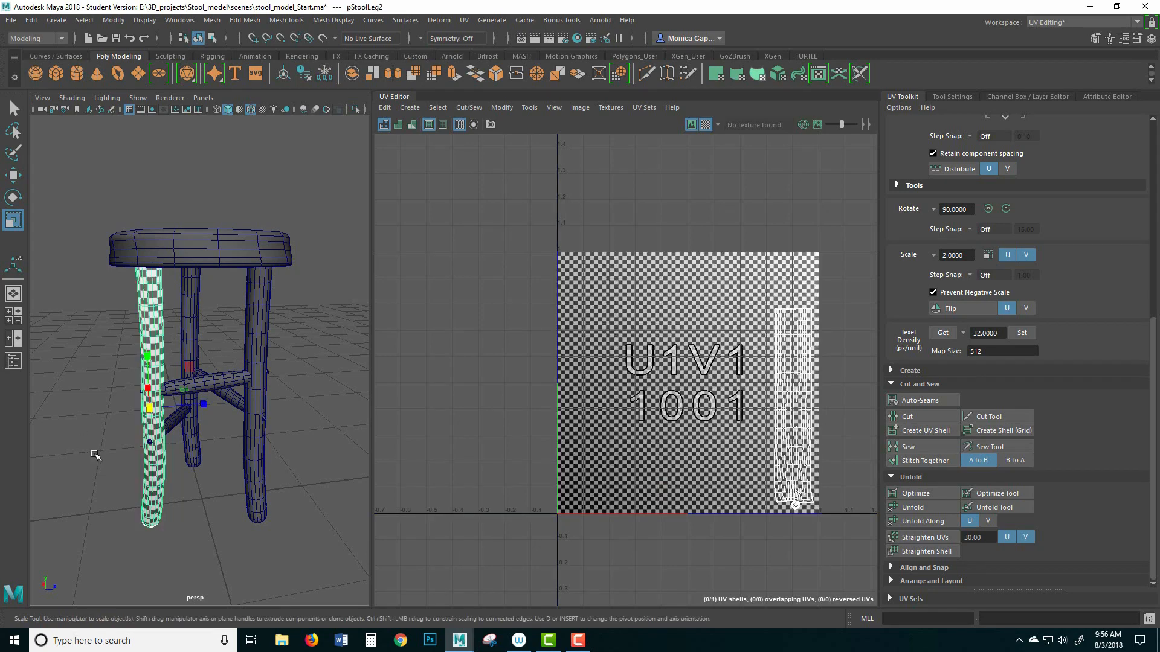
left_click(258, 338)
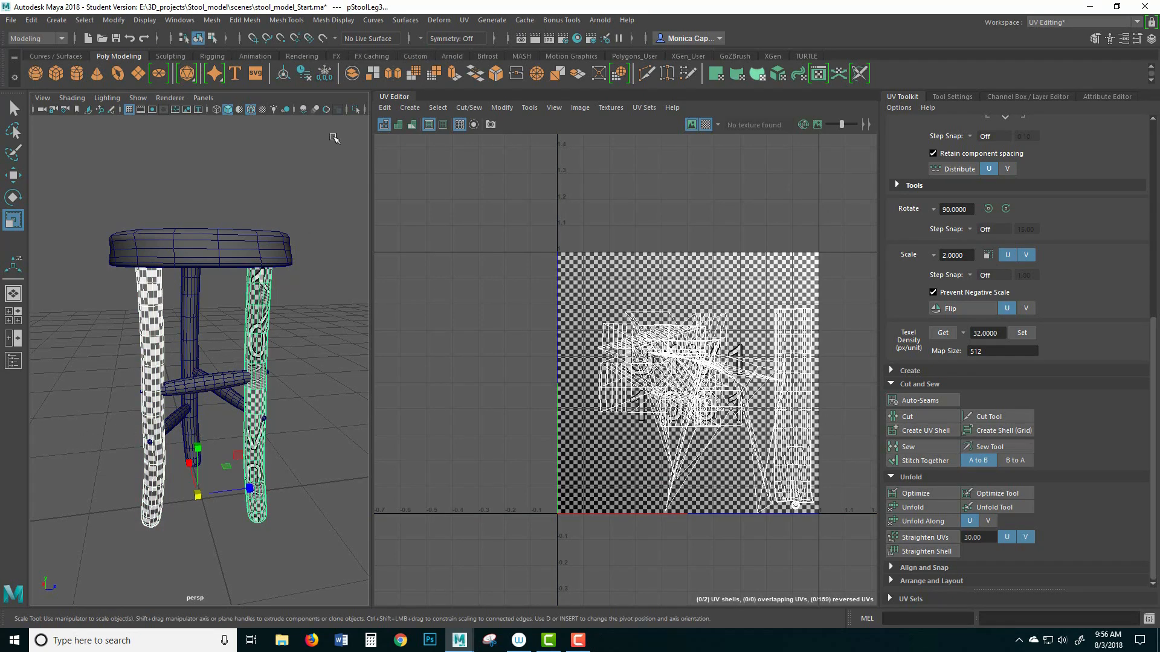
left_click(212, 20)
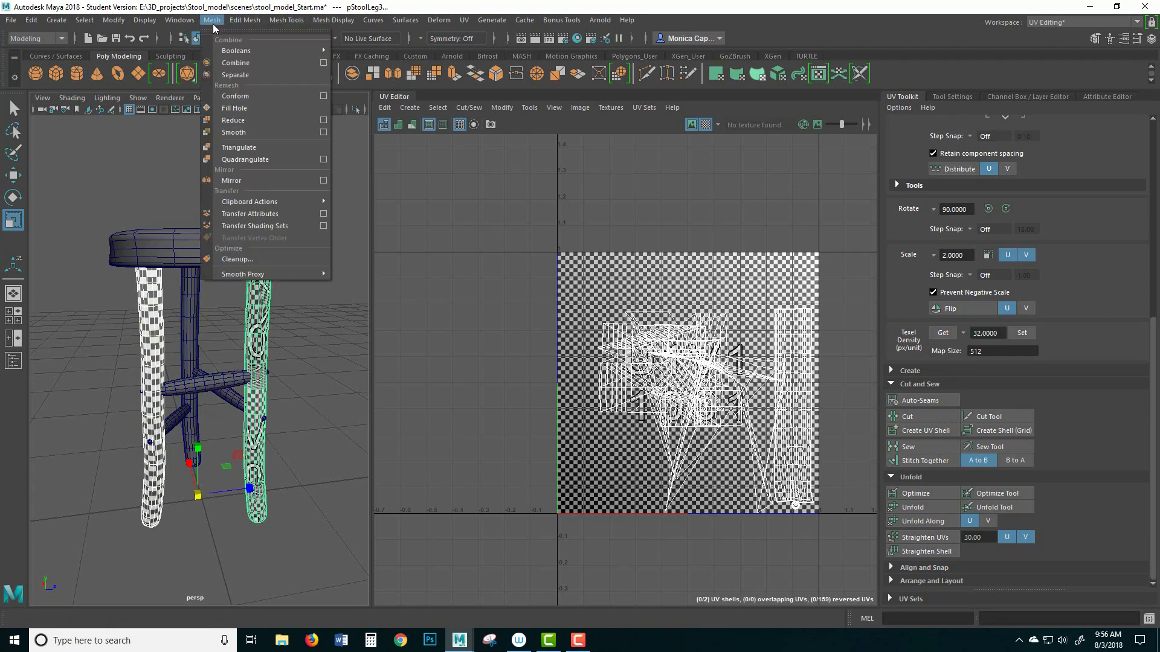
left_click(324, 216)
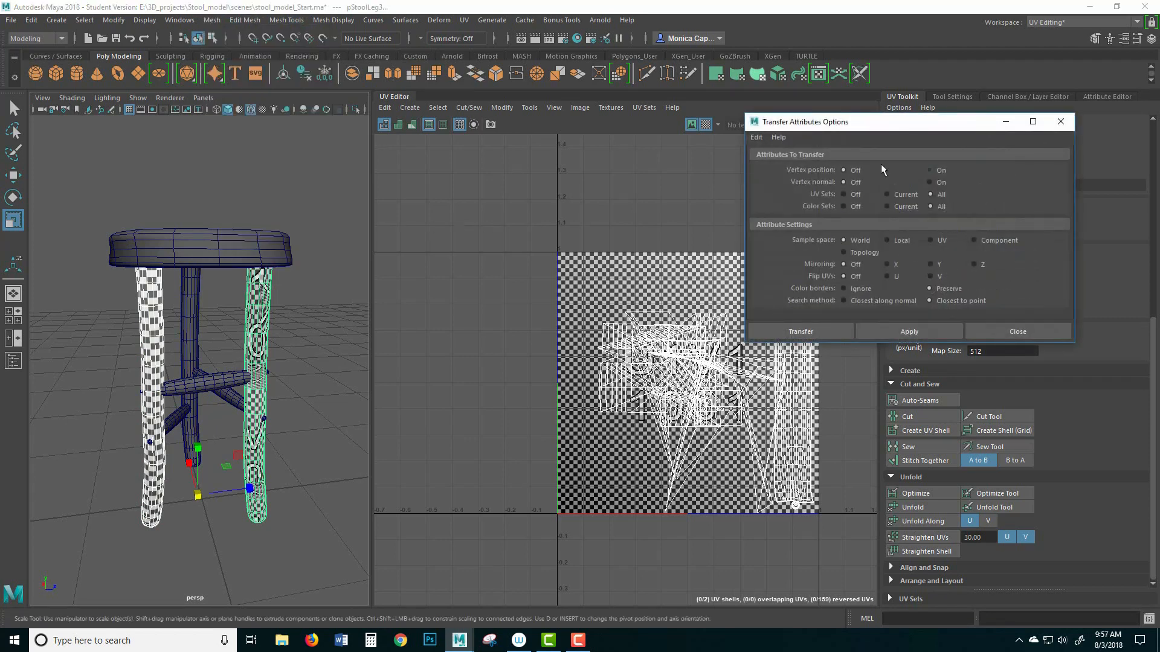
left_click(756, 137)
left_click(773, 162)
left_click(756, 137)
left_click(773, 161)
left_click(973, 240)
left_click(901, 332)
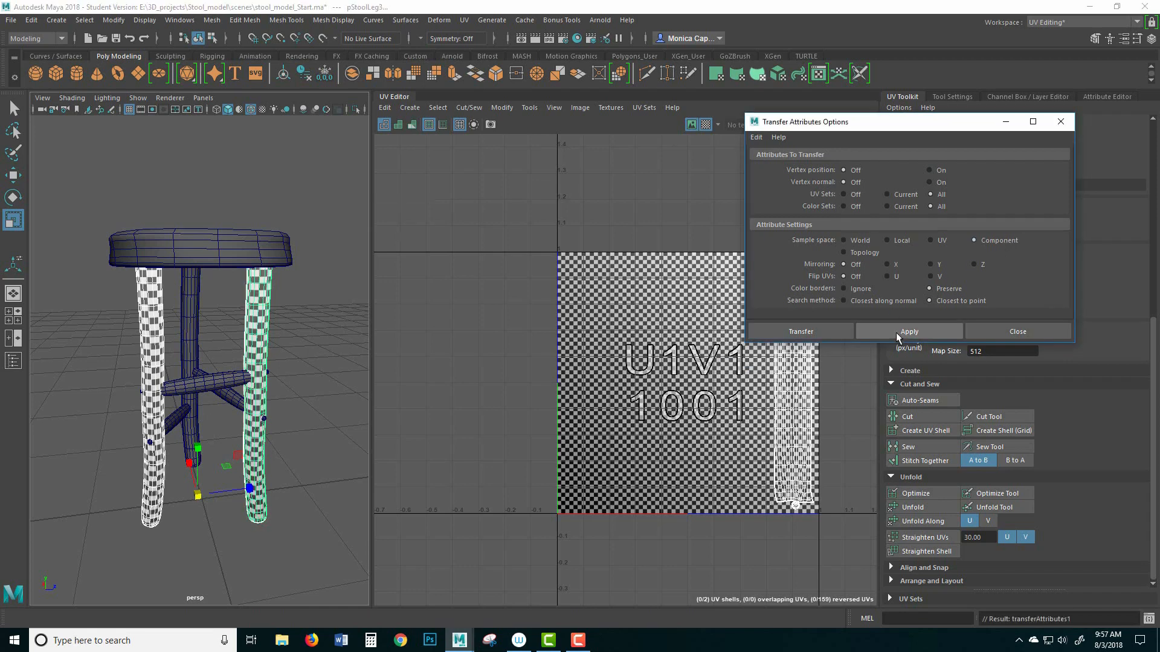
Compare the UVs of the front-right leg with those of the source leg.
left_click(318, 413)
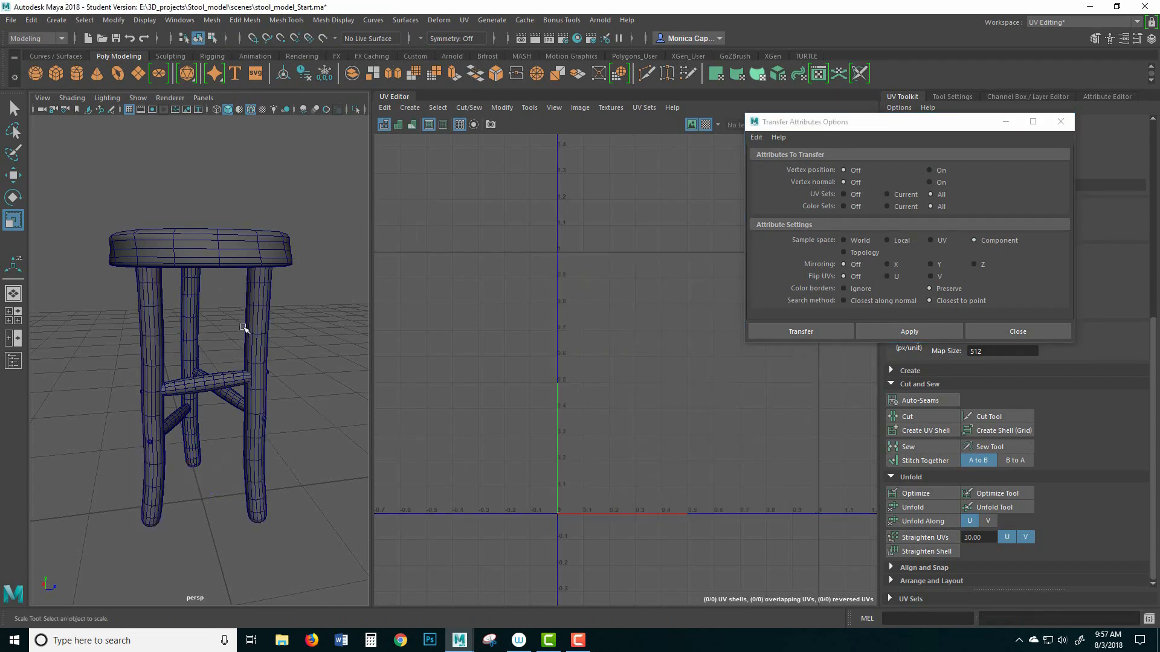
left_click(257, 326)
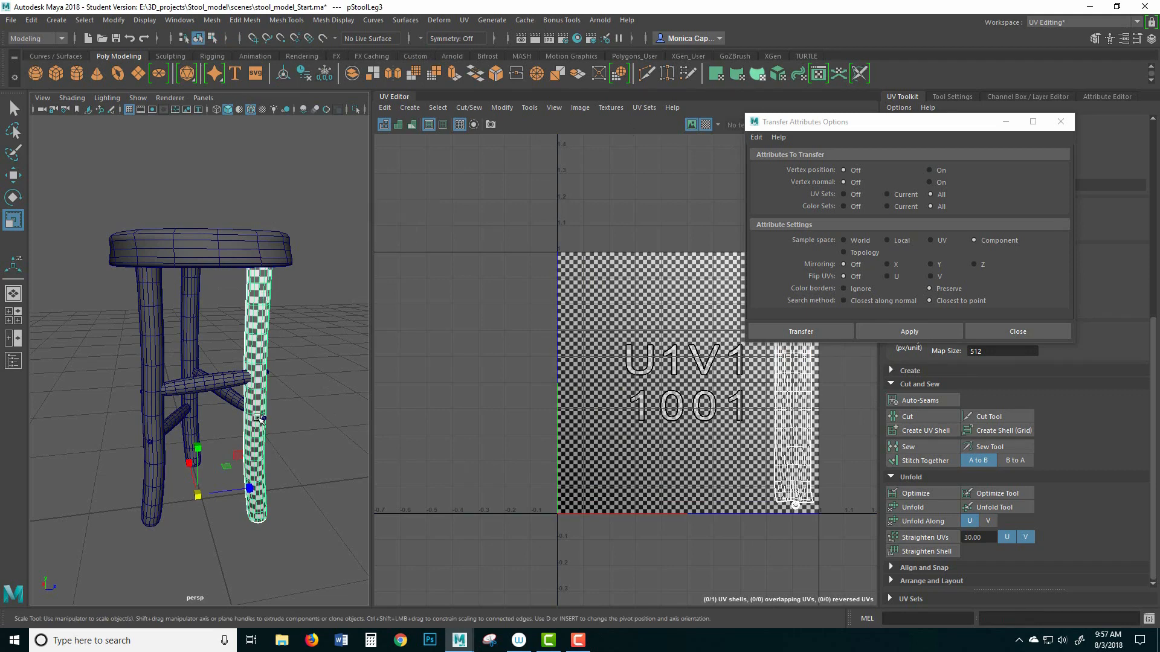
left_click(149, 353)
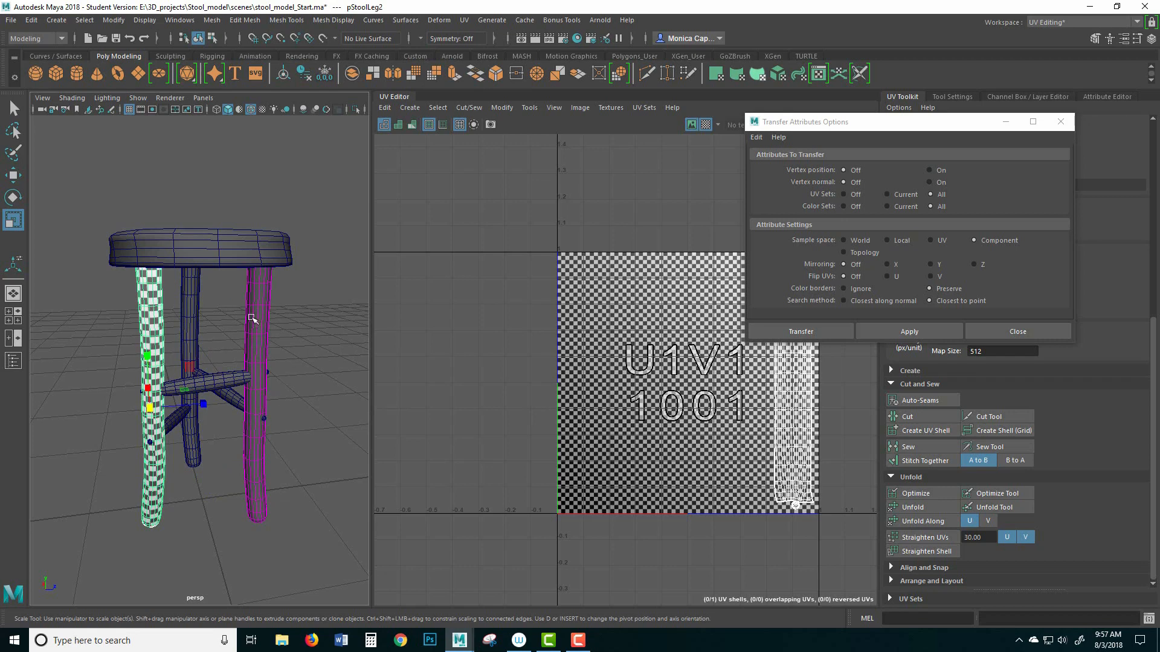
left_click(265, 331)
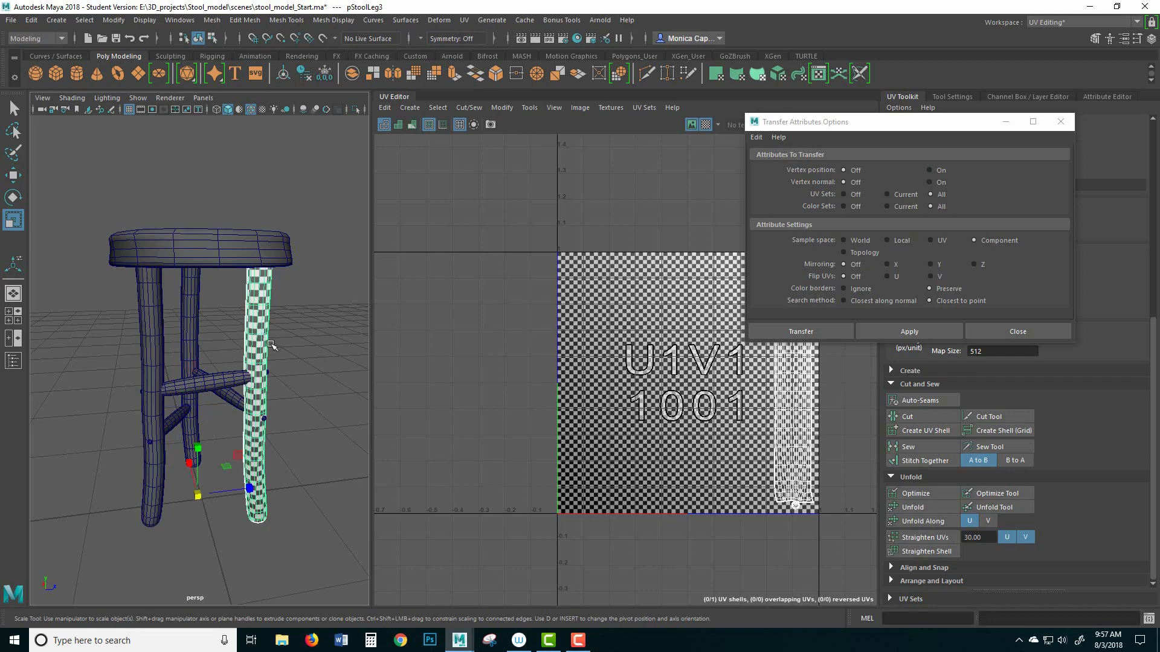
left_click(153, 346)
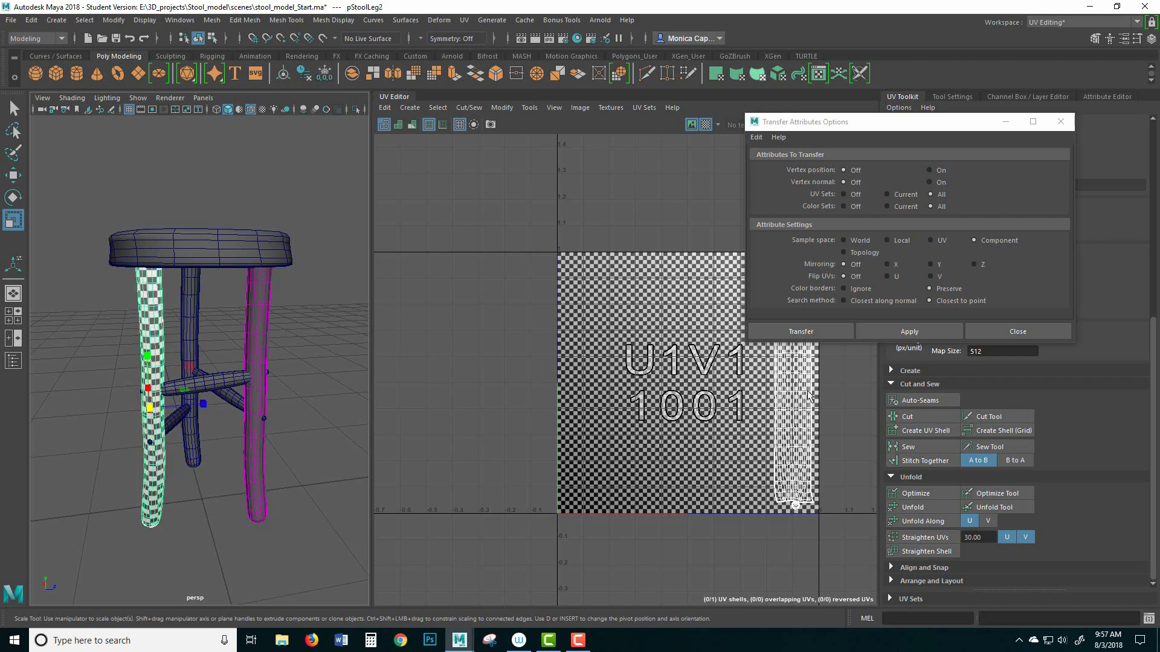
left_click(260, 339)
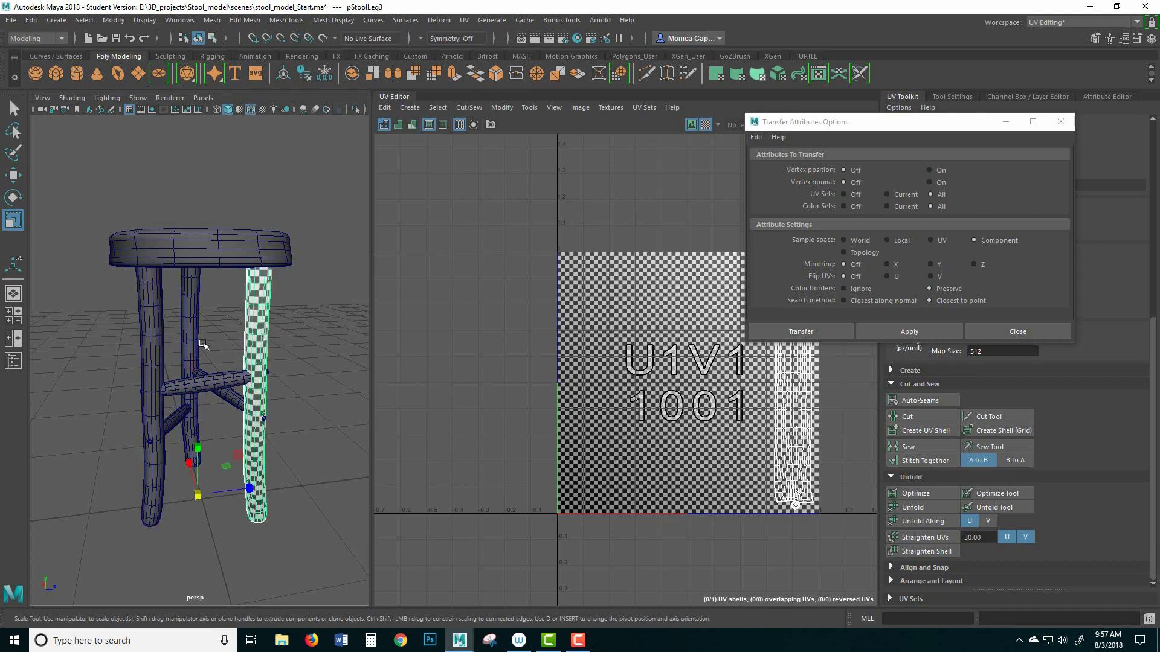
Transfer the mapped leg's UVs to the back leg with the same attribute settings and select all three legs together.
left_click(153, 348)
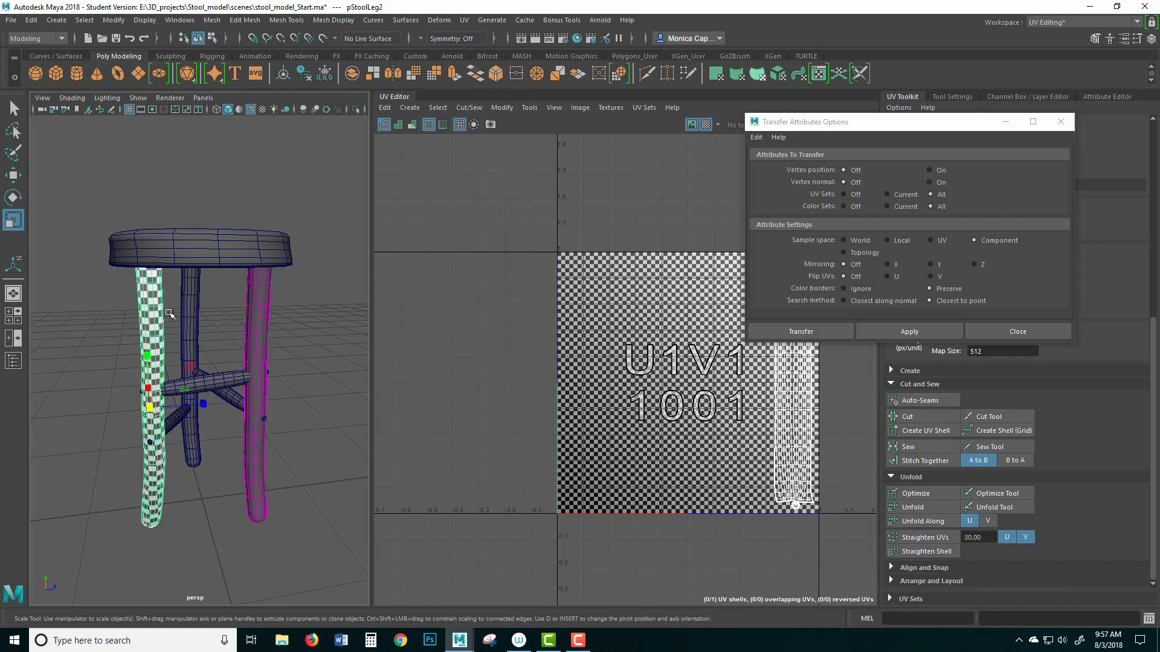
left_click(190, 310, "shift")
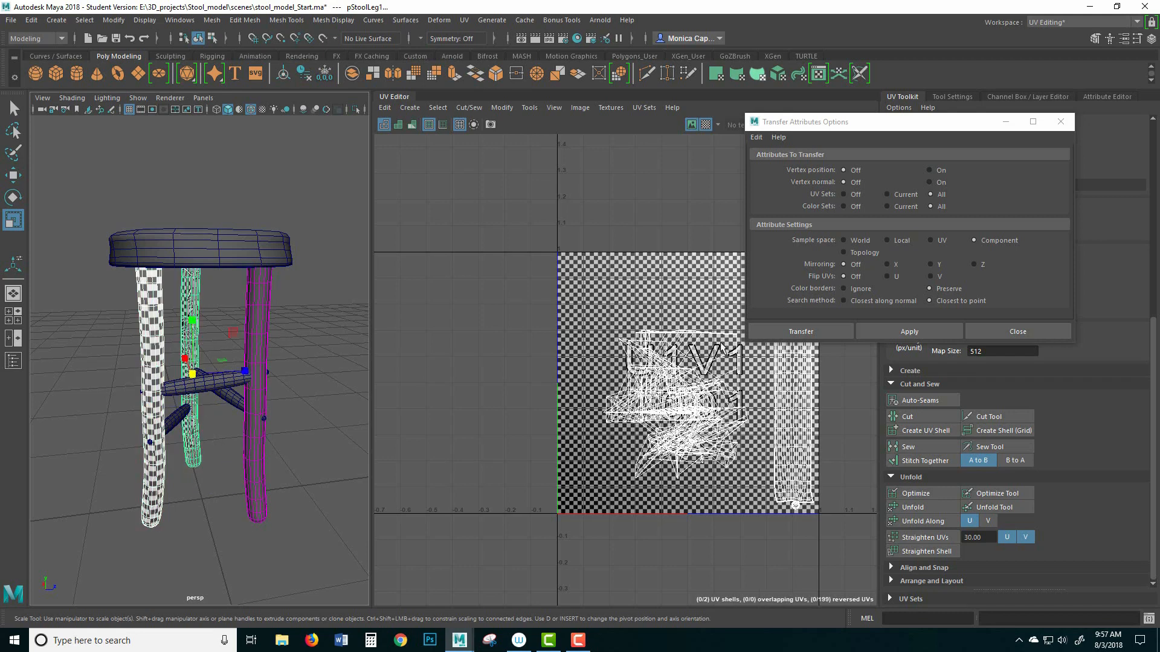
left_click(901, 329)
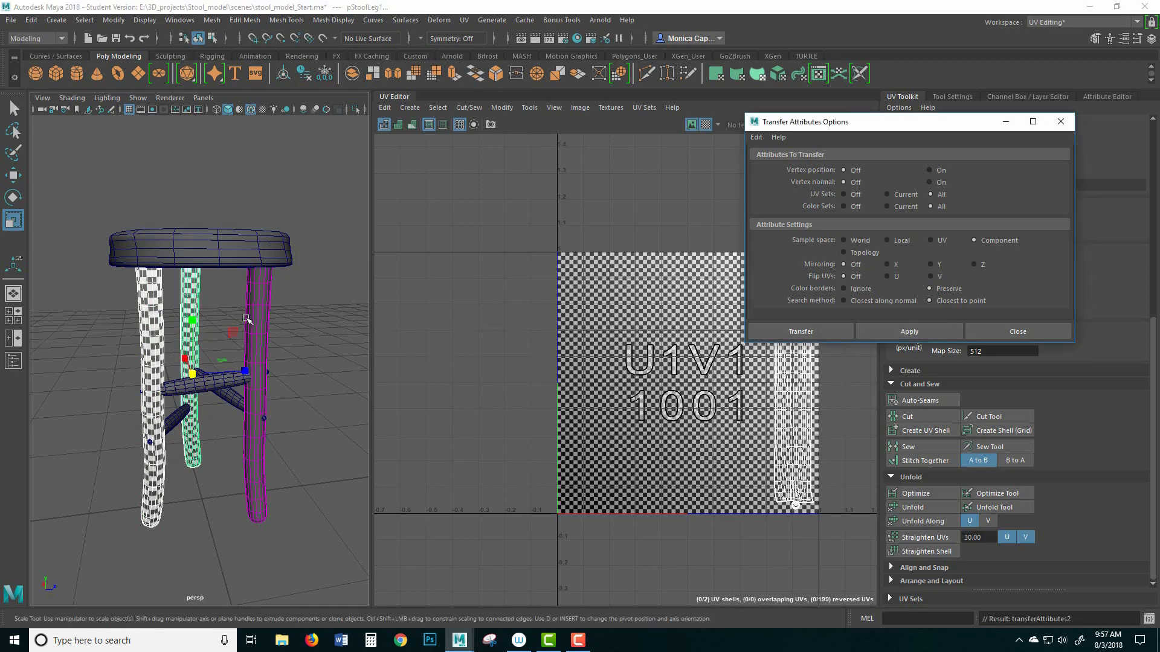
left_click(259, 341)
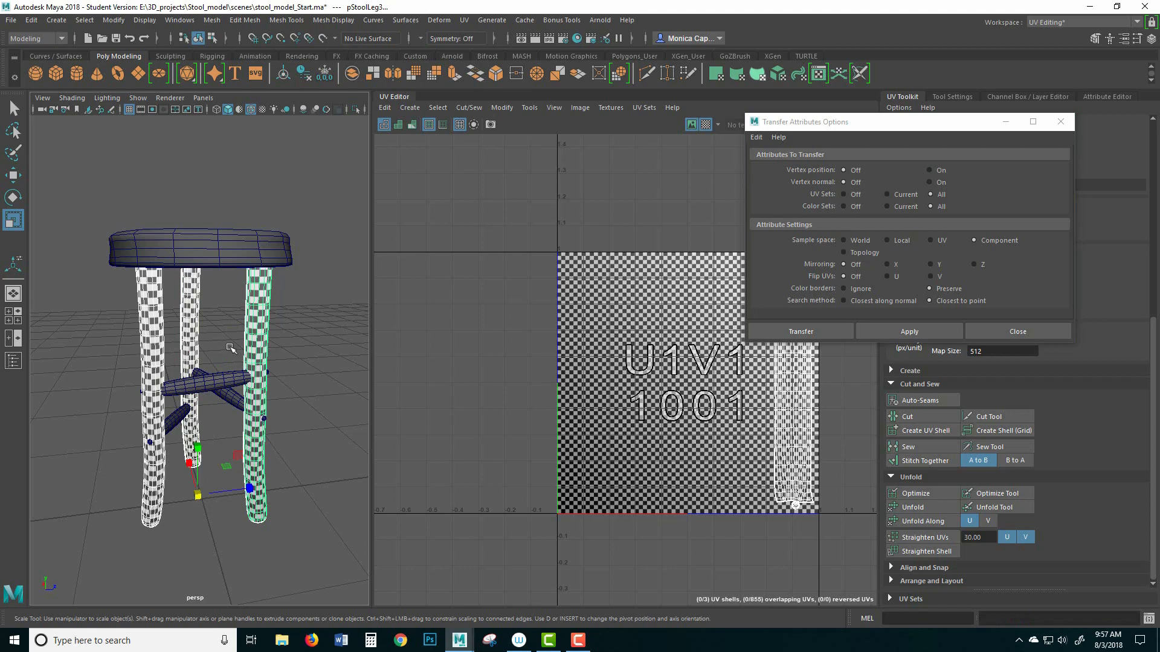
Transfer the mapped leg support's UVs to the second leg support, pStoolLegSupport2, using the same attribute settings.
middle_click_drag(281, 355, 319, 321, "alt")
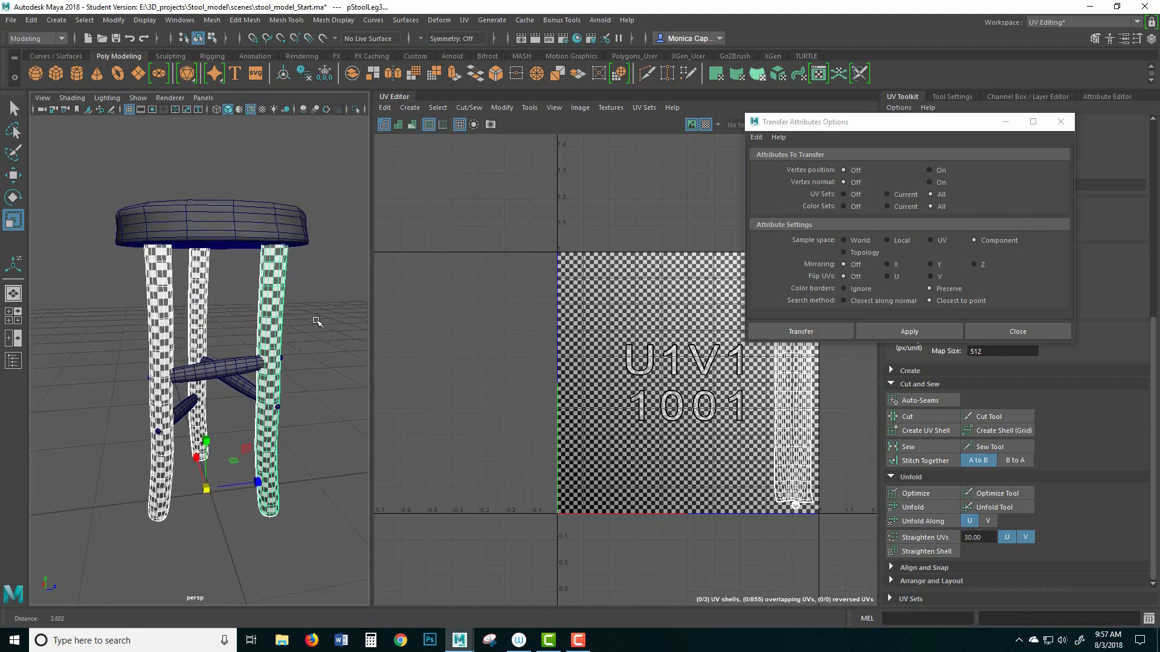
scroll(317, 323, "up", 5)
left_click_drag(198, 374, 203, 381)
left_click_drag(342, 409, 245, 370, "alt")
left_click(240, 359, "shift")
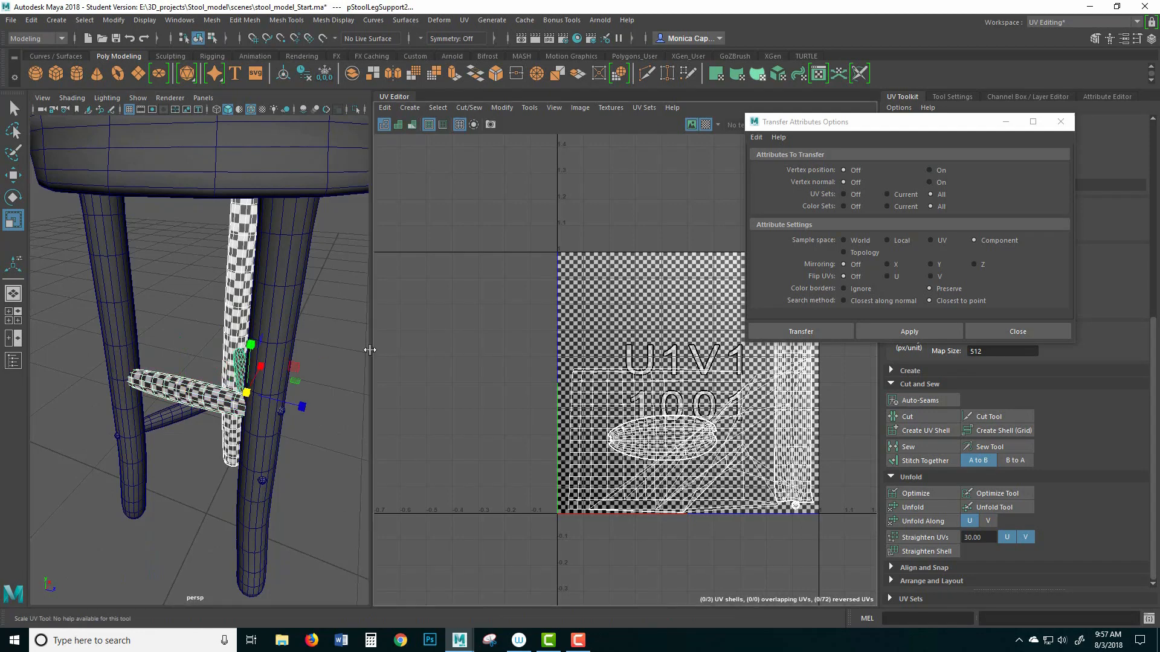
left_click(352, 305)
left_click(200, 391)
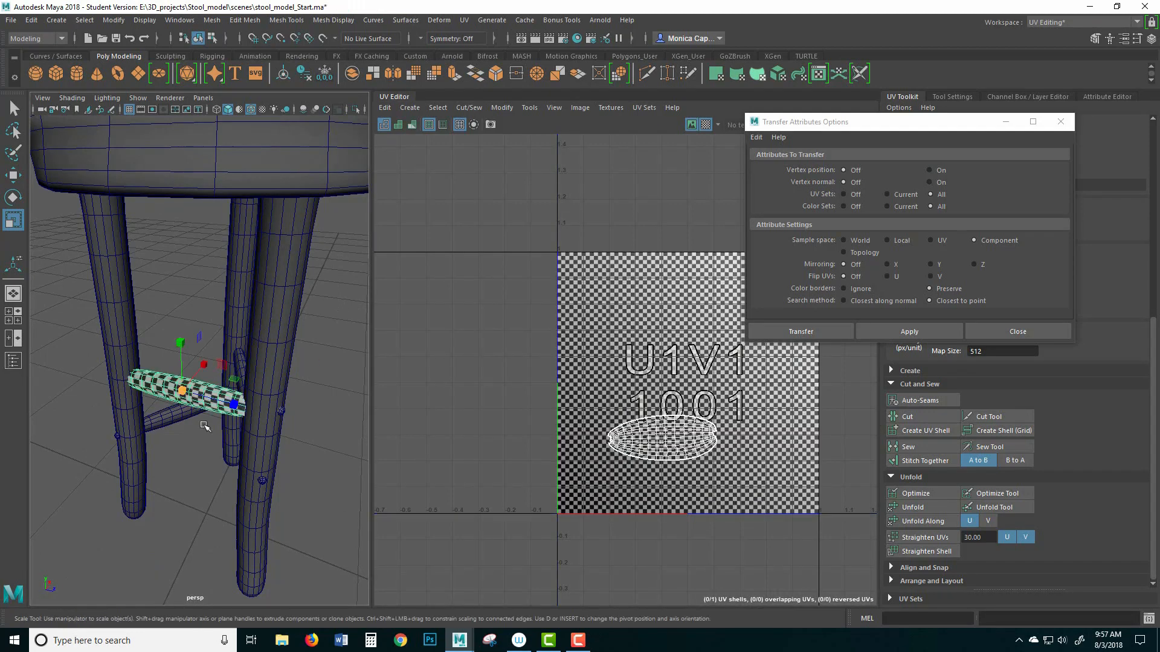
left_click(243, 371, "shift")
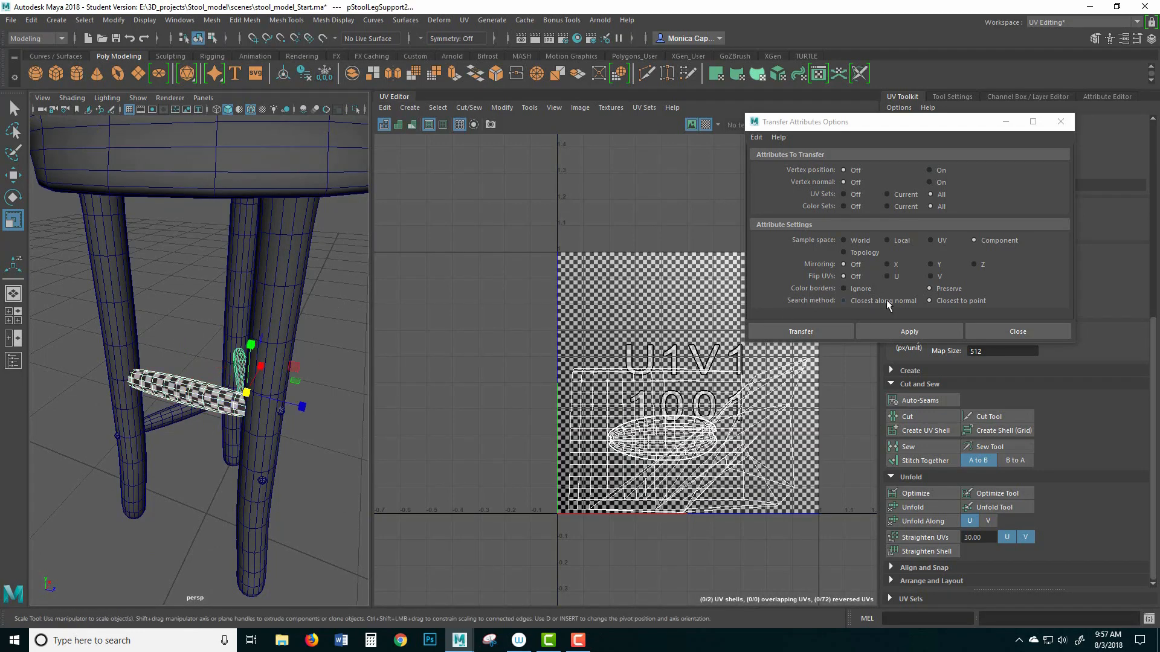
left_click(894, 330)
Transfer the mapped leg support's UVs to the third leg support, pStoolLegSupport3, and close the transfer options.
left_click_drag(254, 363, 150, 346, "alt")
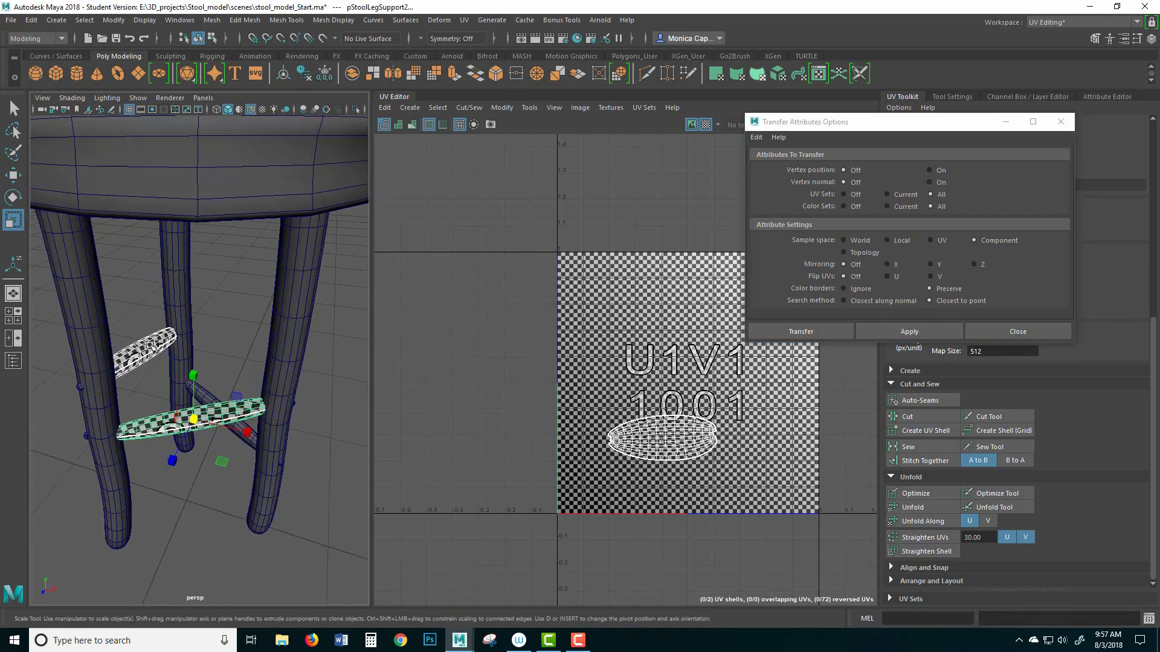
left_click(150, 346)
left_click(201, 392)
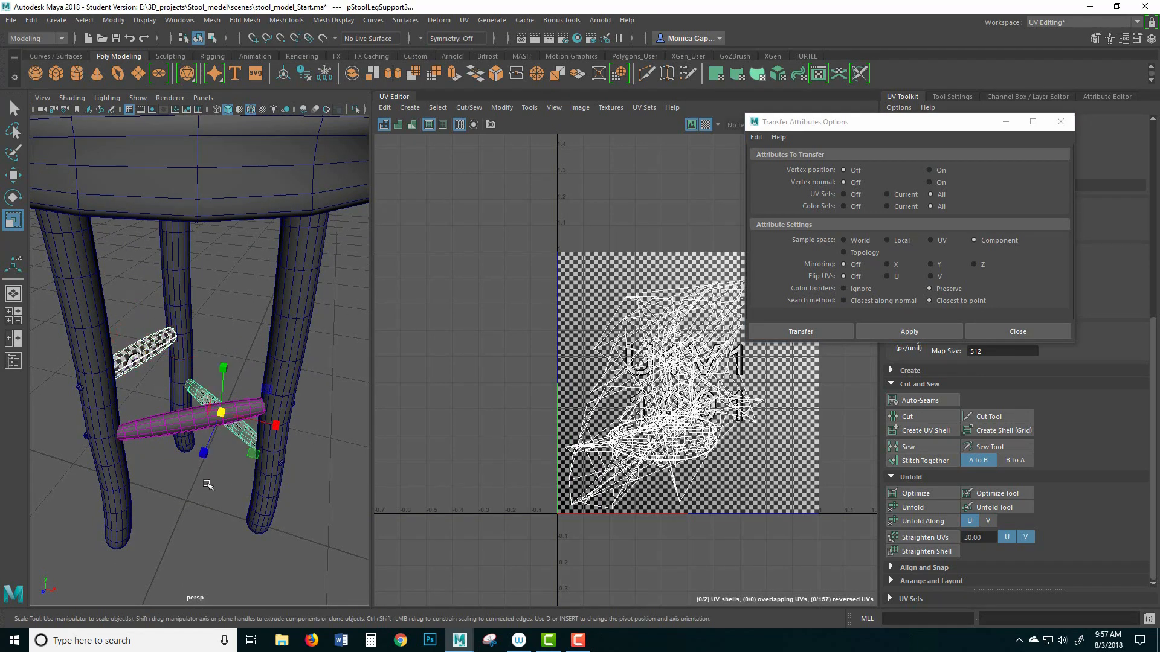
key("g")
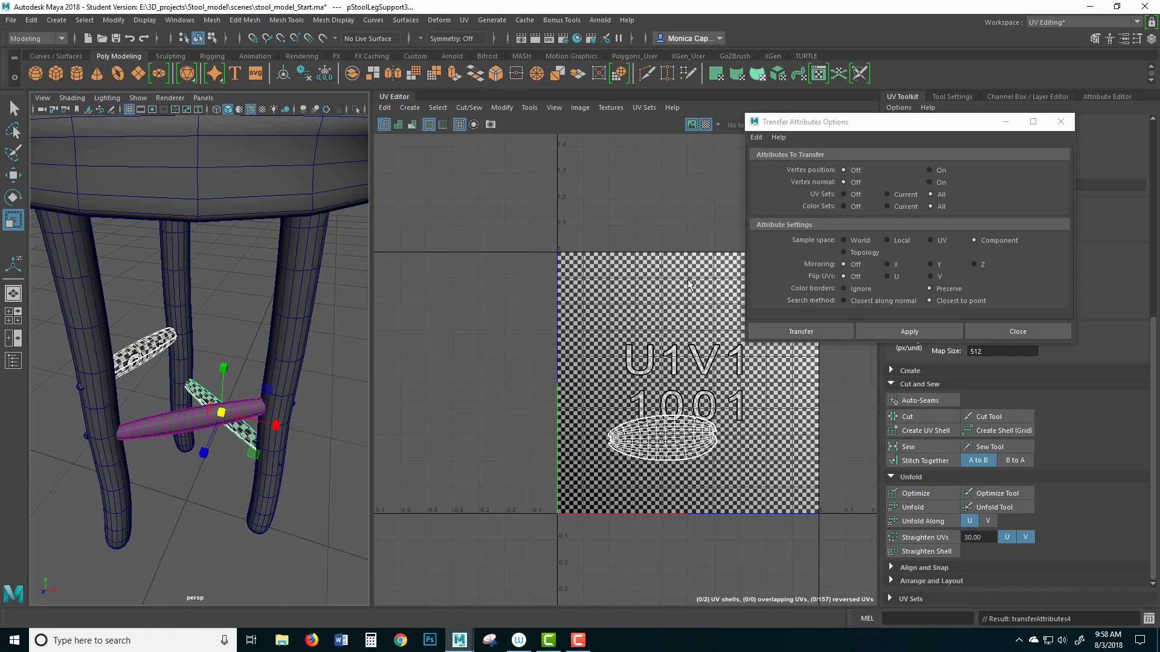
left_click(1060, 122)
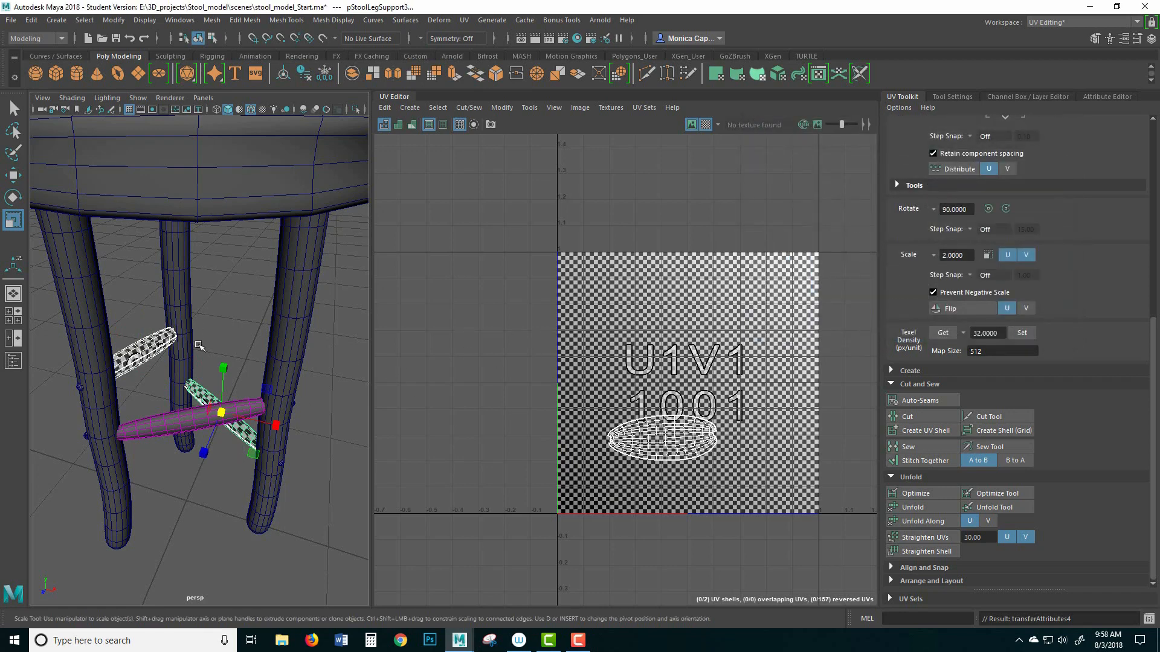
Inspect the UVs of the nails around the legs to locate the mapped nail.
left_click_drag(179, 339, 249, 447, "alt")
left_click(245, 453)
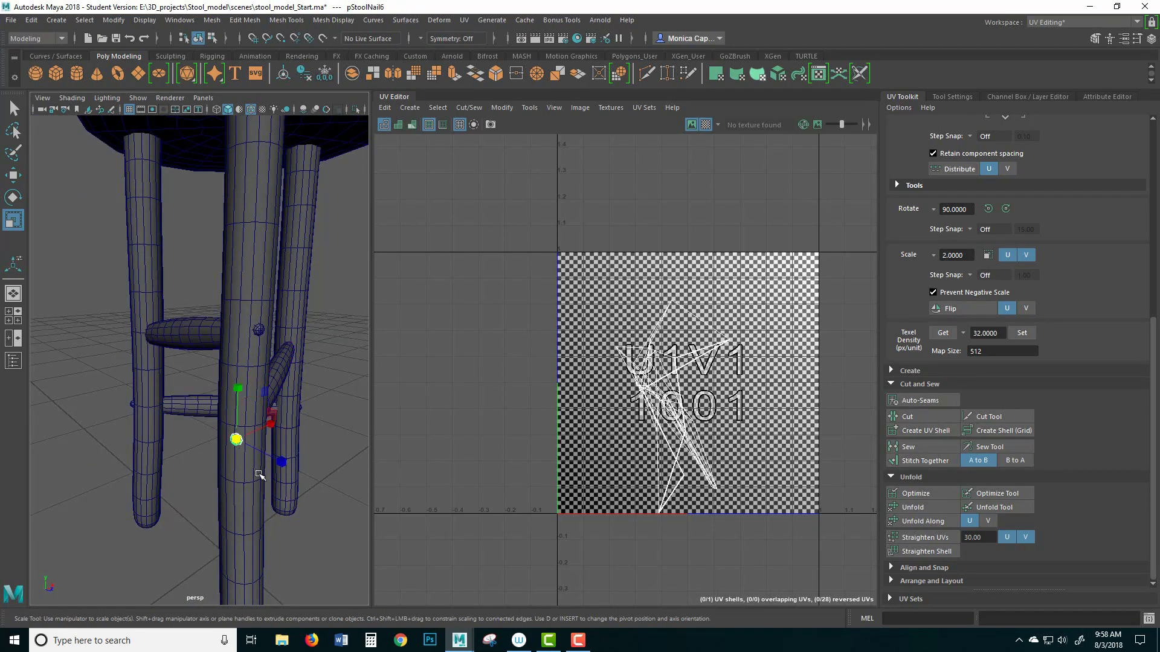
left_click(129, 407)
left_click_drag(63, 430, 162, 427, "alt")
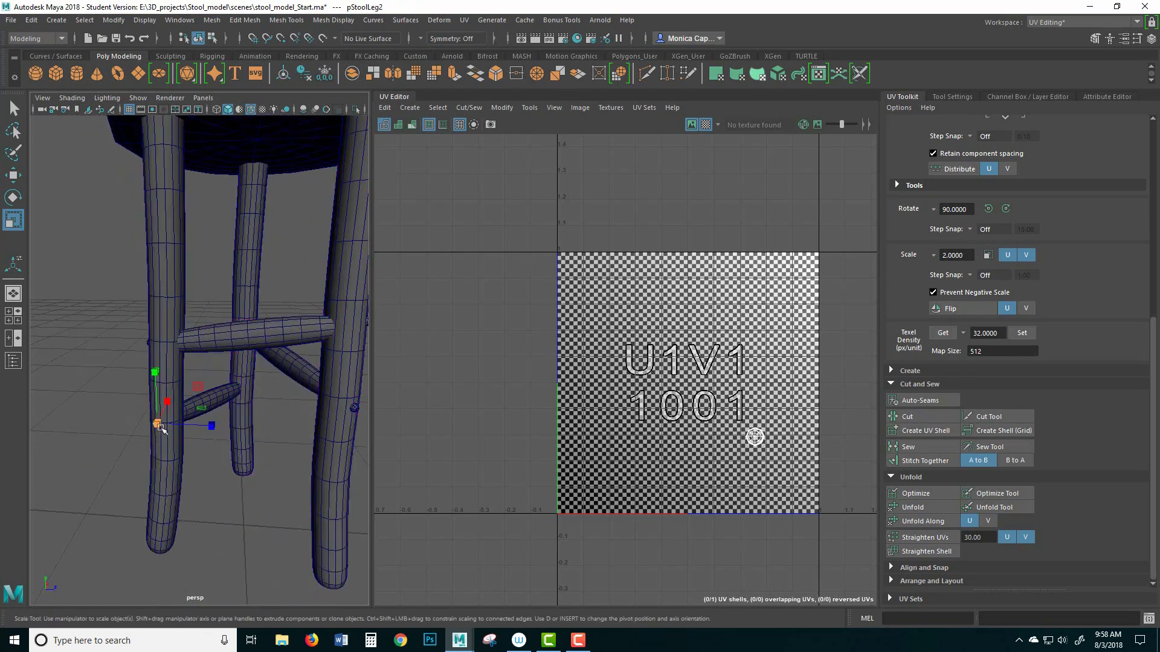
left_click(245, 472)
left_click_drag(223, 481, 254, 488, "alt")
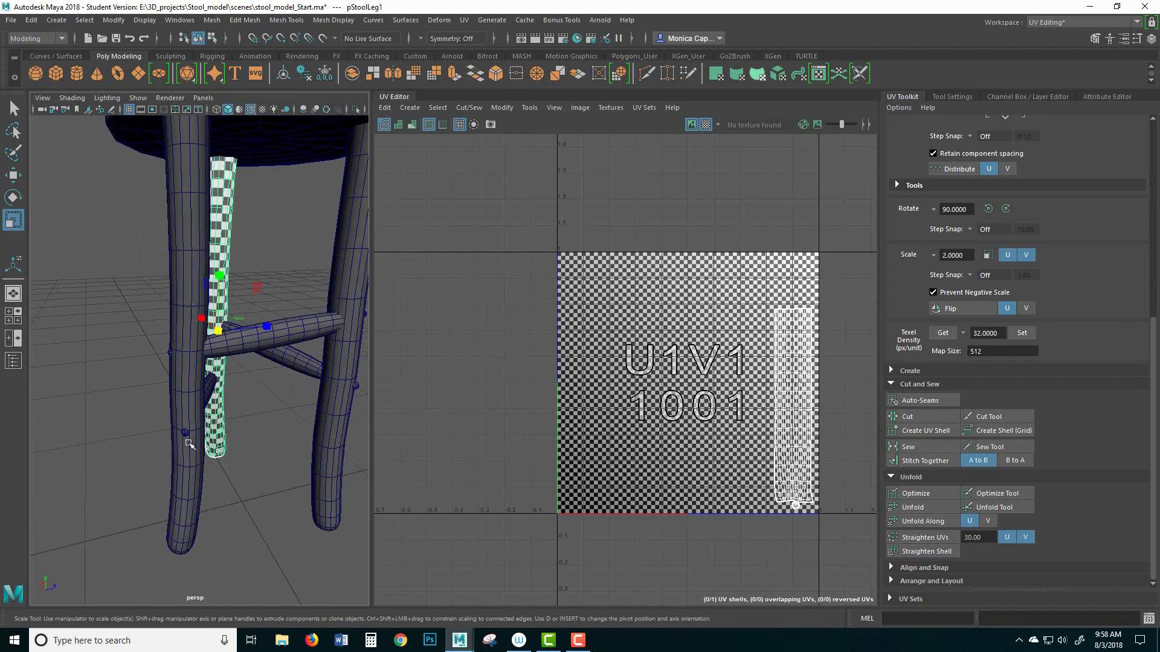
left_click_drag(190, 429, 182, 436)
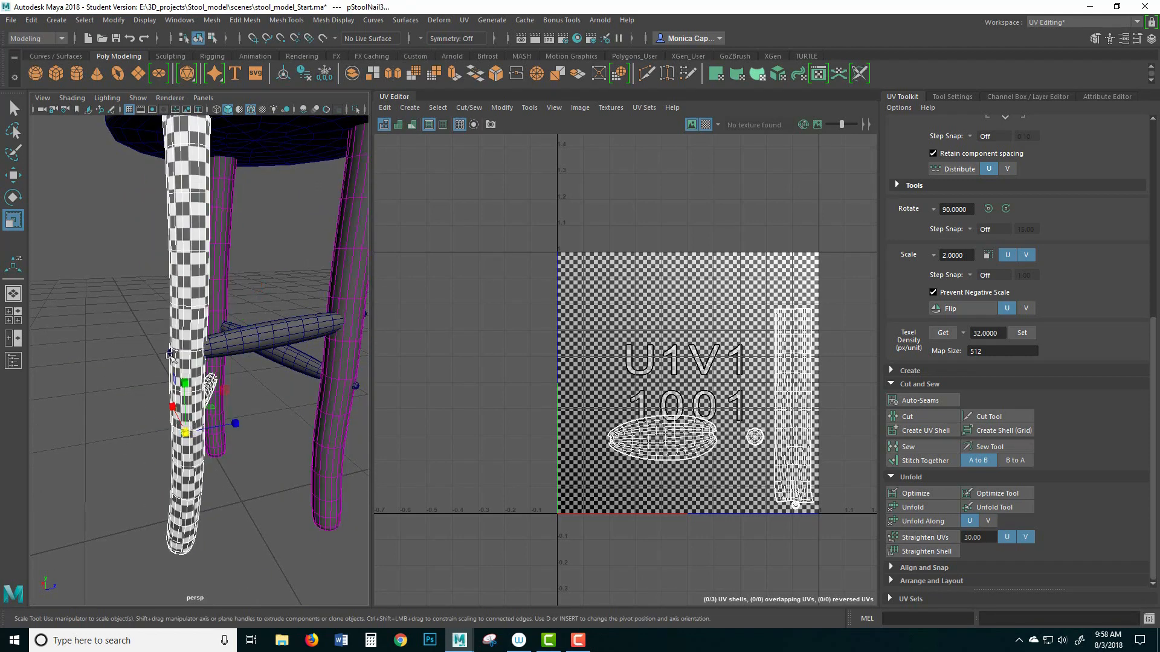
left_click(221, 461)
Transfer the mapped nail's UVs to the upper nail on the same leg by repeating the attribute transfer.
left_click(183, 433)
left_click_drag(224, 467, 267, 486, "alt")
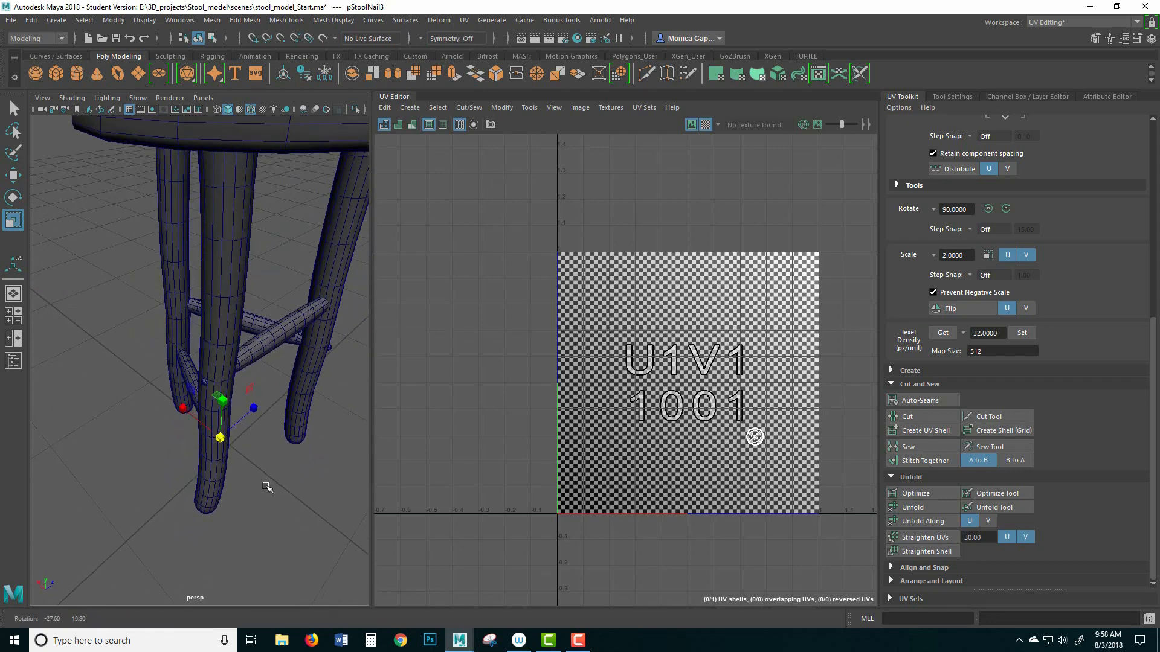
left_click(206, 382, "shift")
left_click(246, 448)
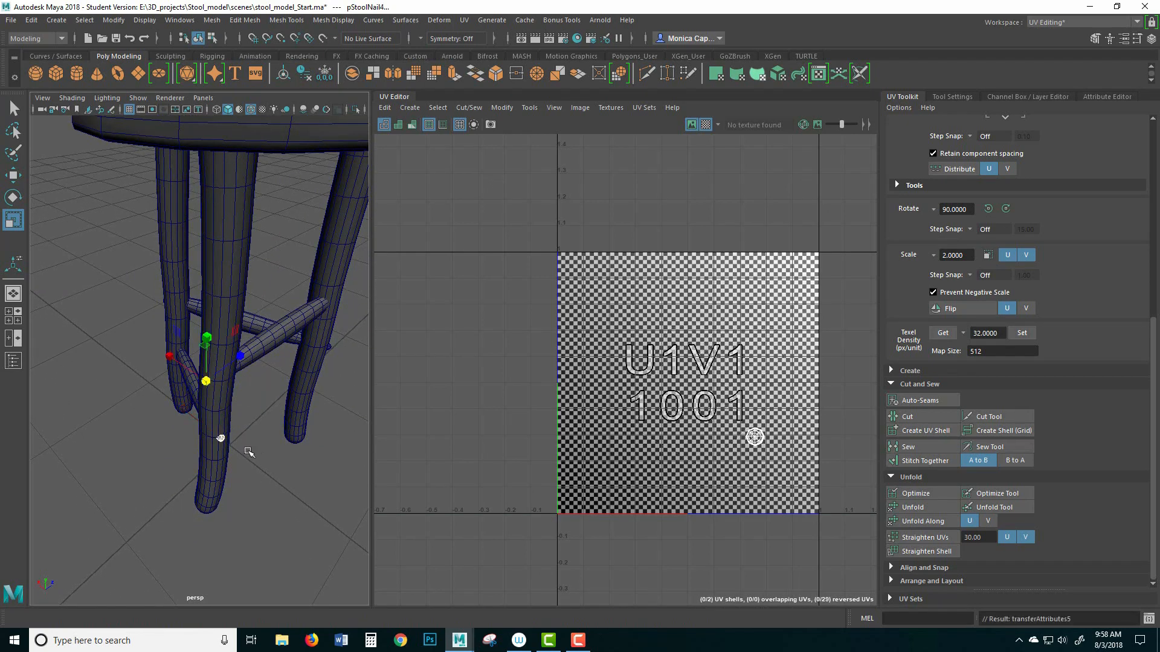
Transfer the mapped nail's UVs to the lower and upper nails on the next leg, pStoolNail6 and pStoolNail5, by repeating the attribute transfer.
left_click(221, 438)
left_click_drag(326, 450, 220, 442)
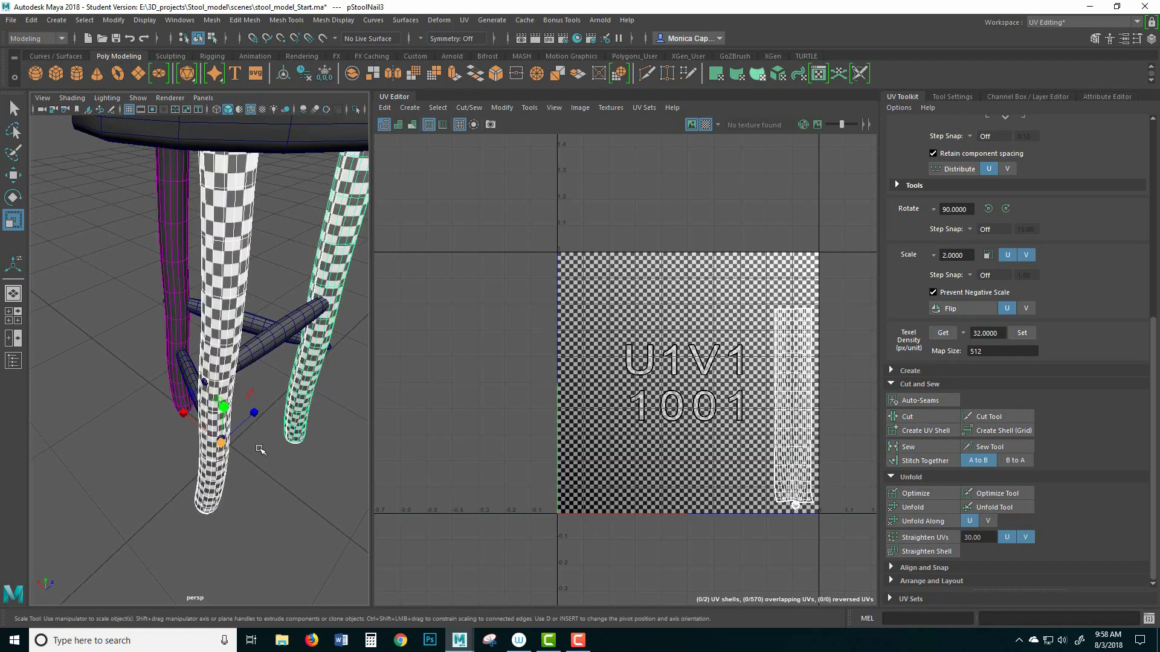
key("ctrl+z")
left_click_drag(305, 466, 251, 440, "alt")
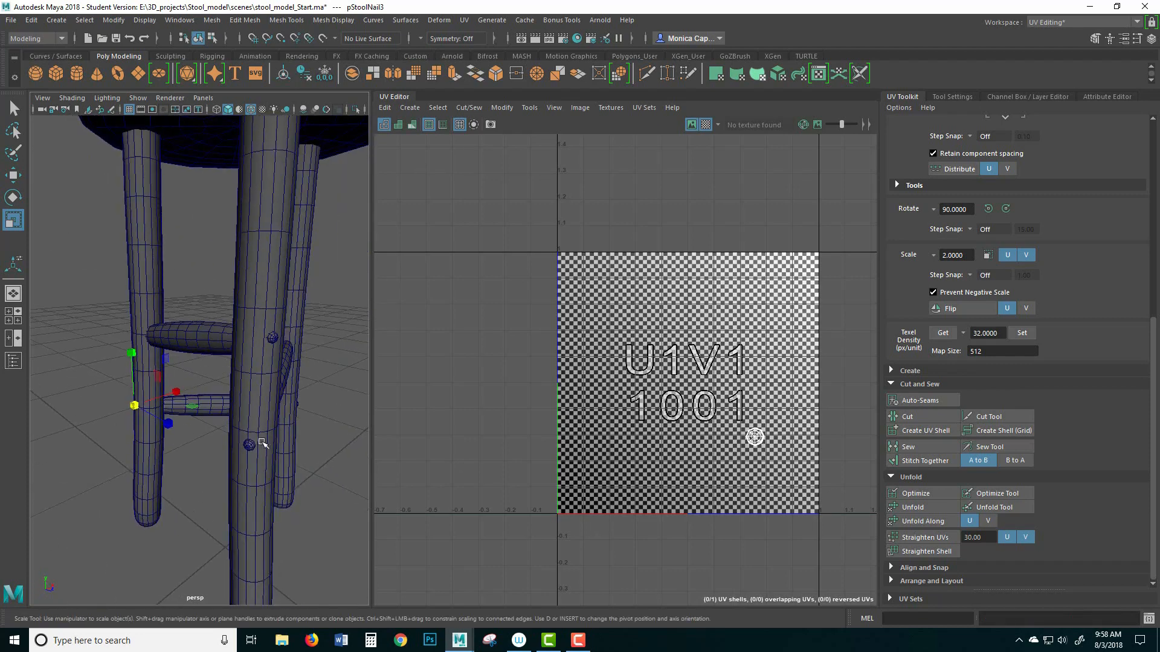
left_click(250, 446)
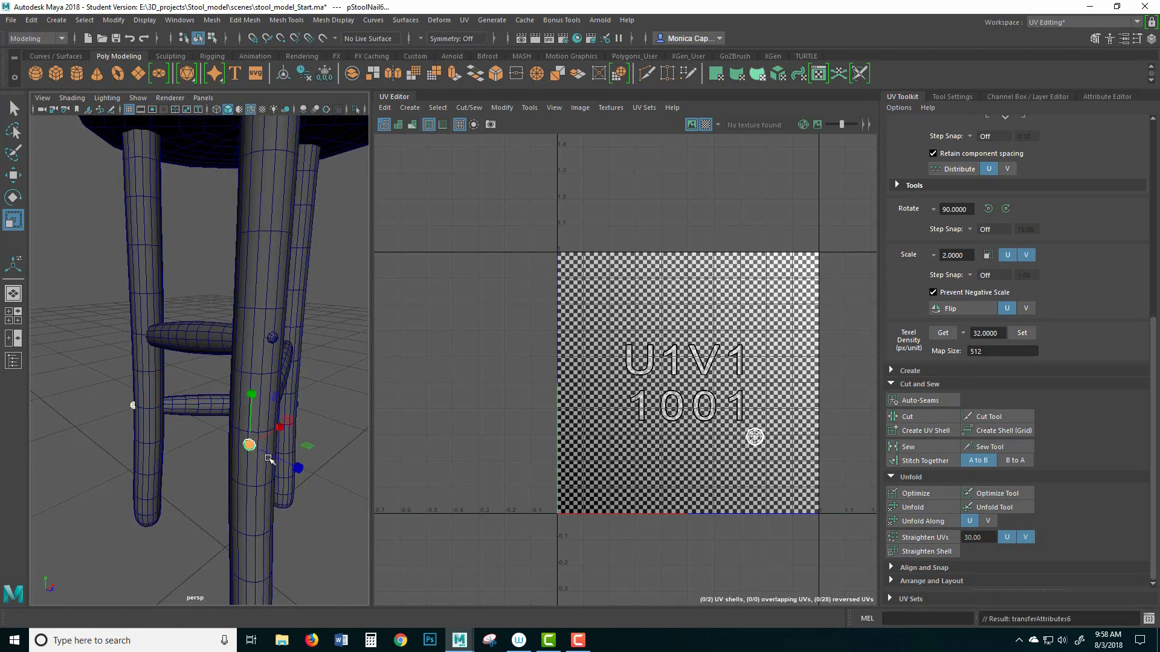
key("q")
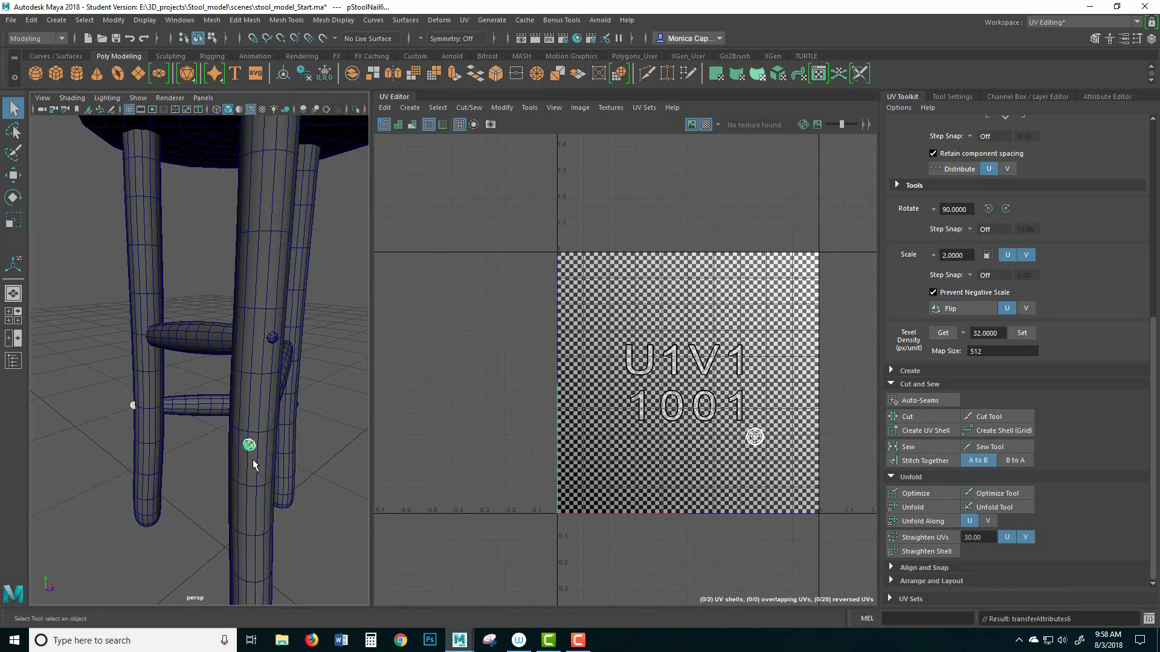
left_click(250, 447, "shift")
left_click(273, 340, "shift")
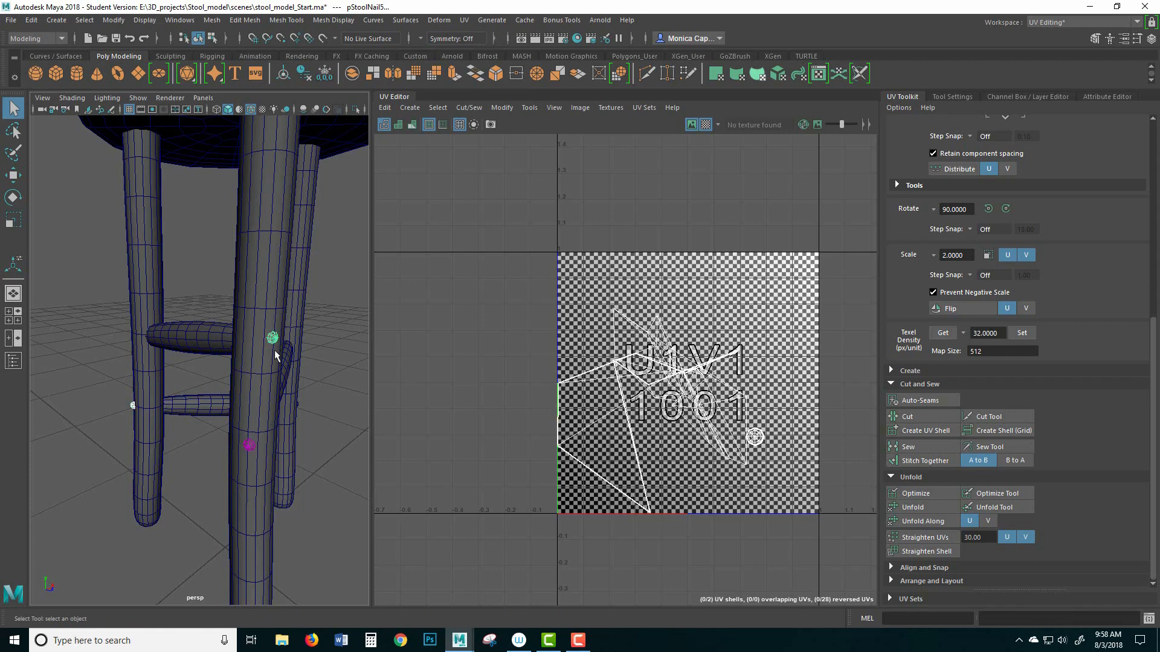
left_click(274, 342, "shift")
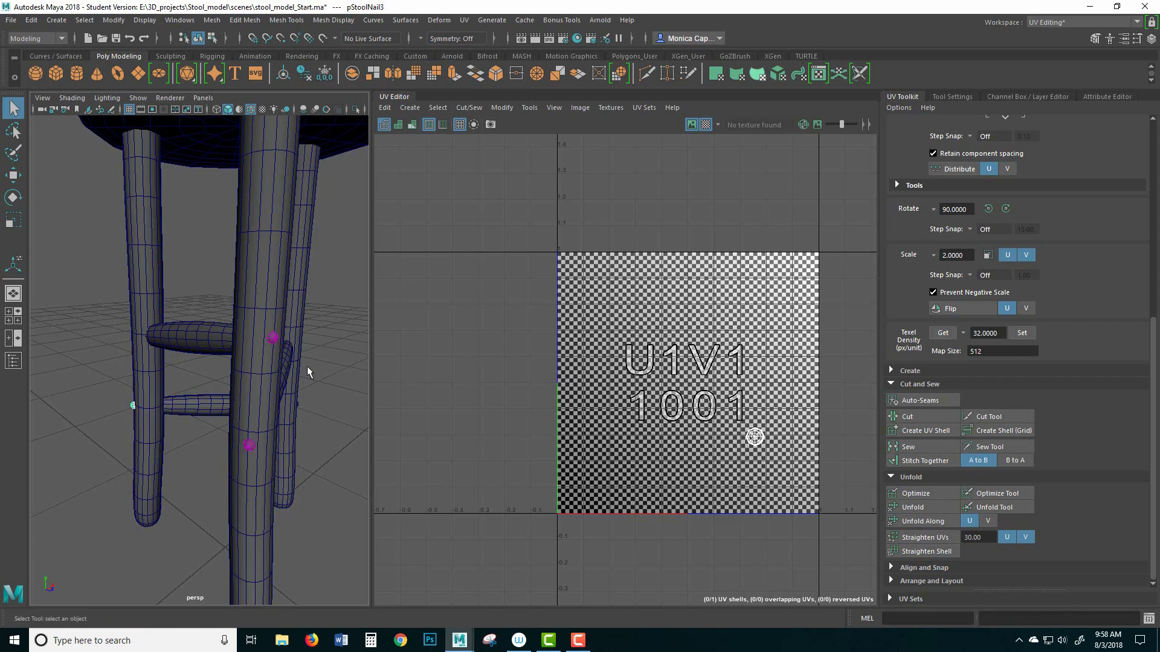
Transfer the mapped nail's UVs to the lower and upper nails on the remaining leg, and select the mapped nail again to check it.
left_click_drag(335, 379, 184, 377, "alt")
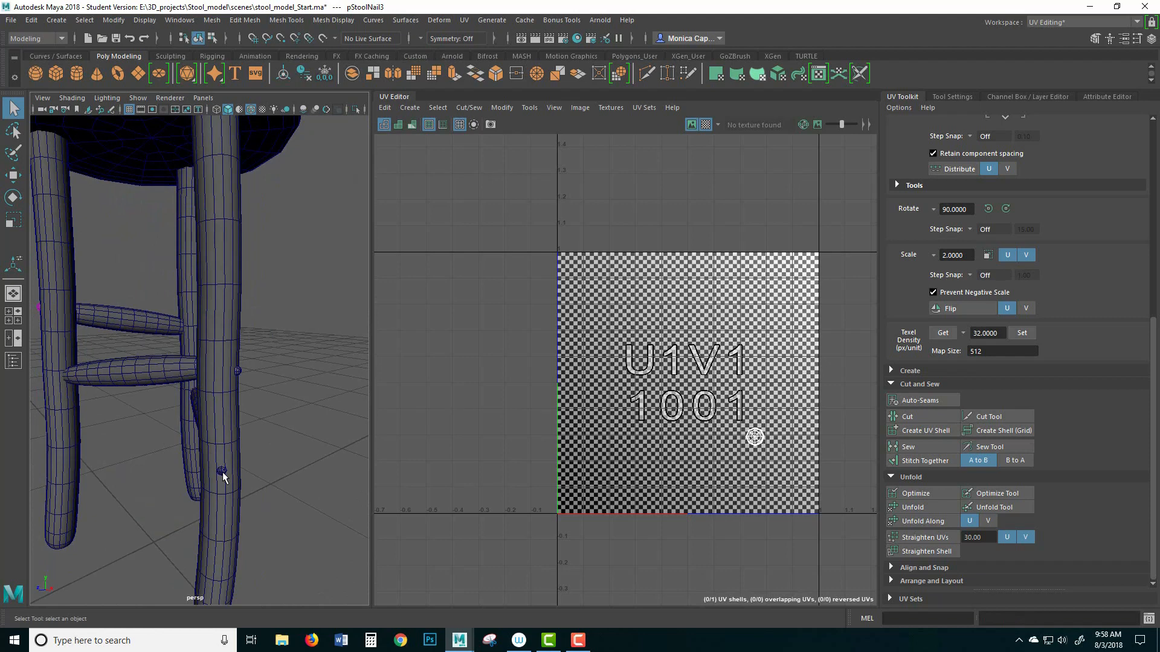
left_click(222, 473, "shift")
left_click(223, 473, "shift")
left_click(239, 372, "shift")
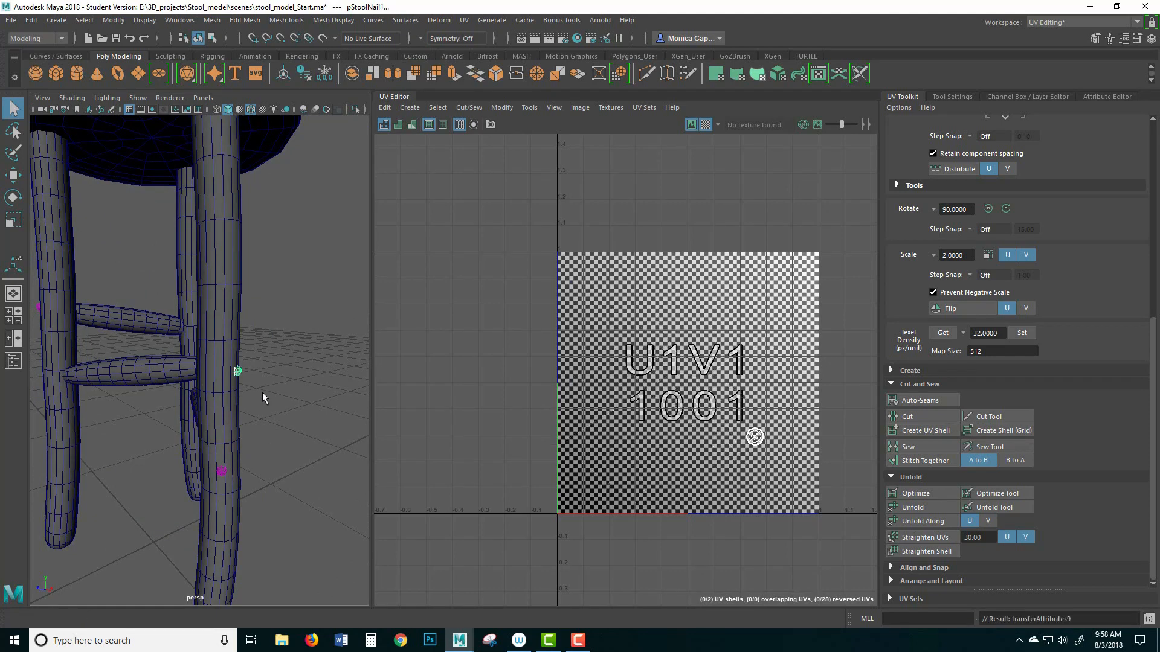
left_click_drag(299, 400, 256, 457, "alt")
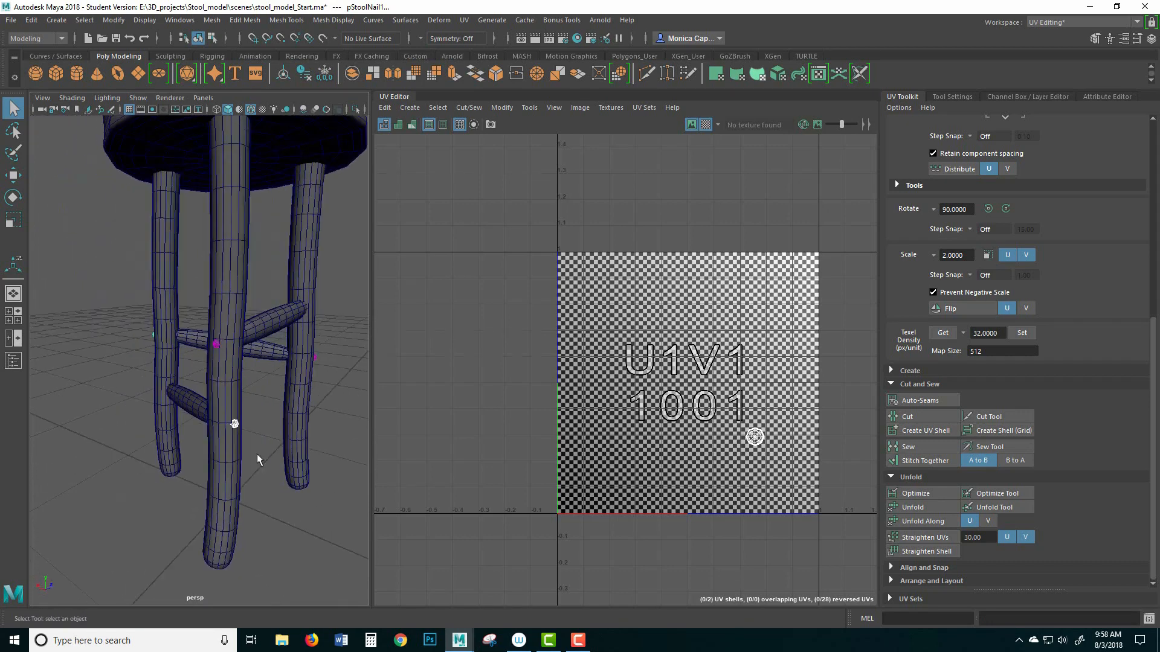
left_click(258, 442)
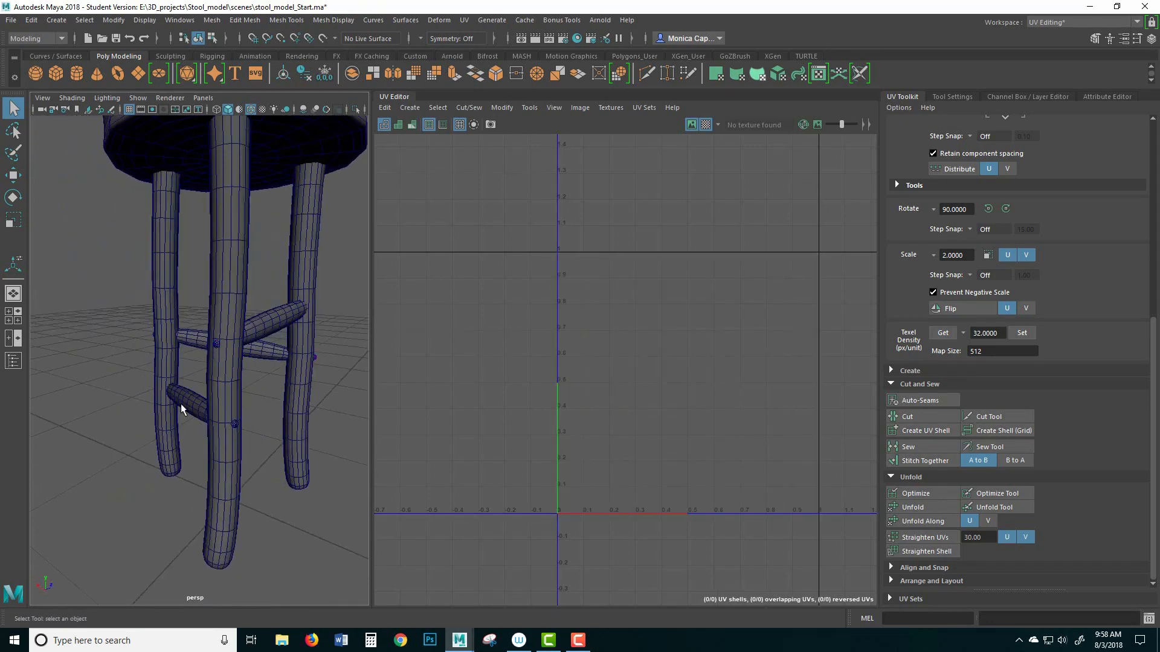
left_click(236, 423)
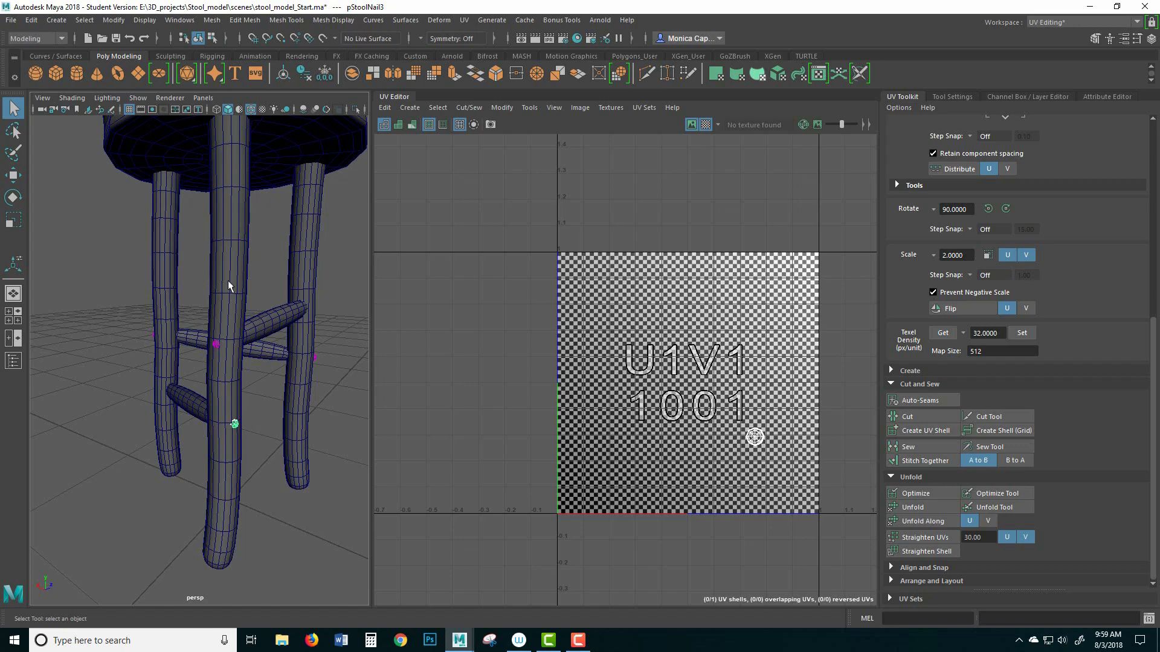
Select all parts of the stool, delete their construction history and freeze their transformations.
left_click(317, 324)
key("f")
left_click_drag(121, 186, 343, 531)
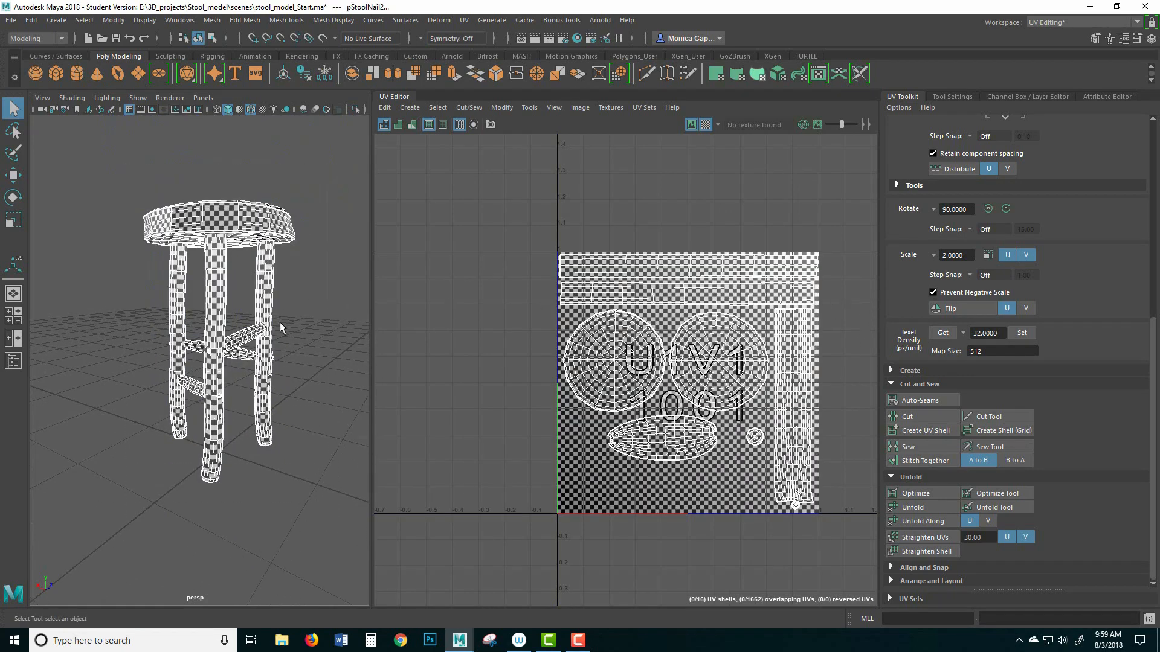
left_click(294, 308)
key("ctrl+z")
mouse_move(321, 310)
left_mouse_down("alt")
mouse_move(279, 322)
mouse_move(317, 289)
left_mouse_up("alt")
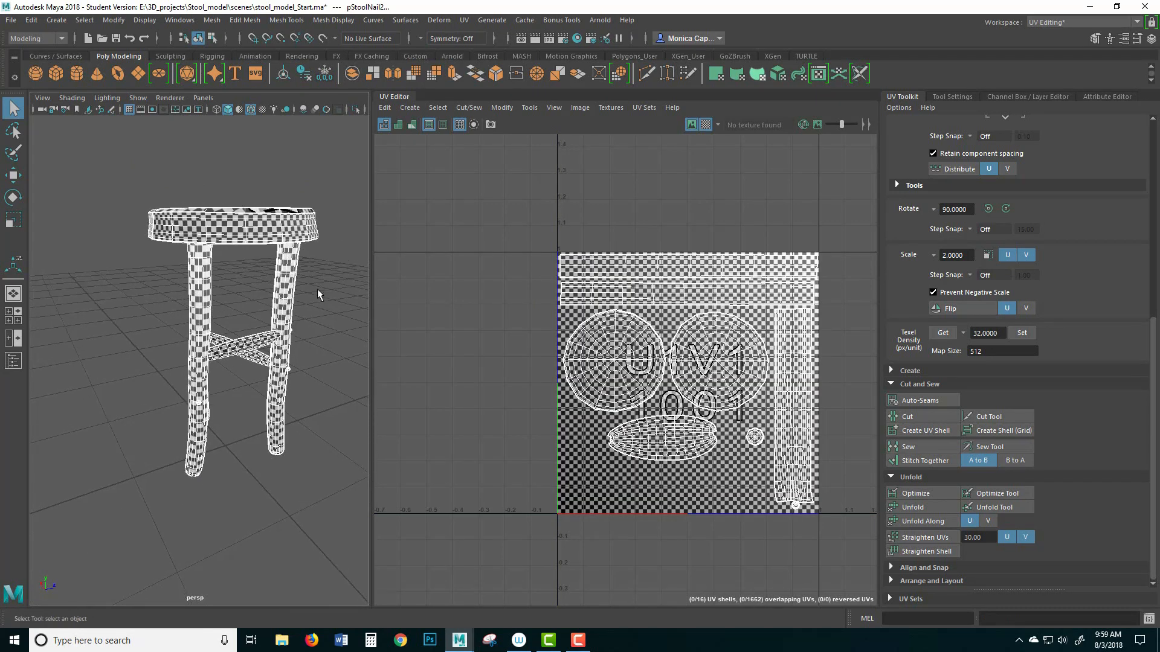
left_click(35, 19)
mouse_move(175, 162)
left_click(224, 173)
left_click(114, 20)
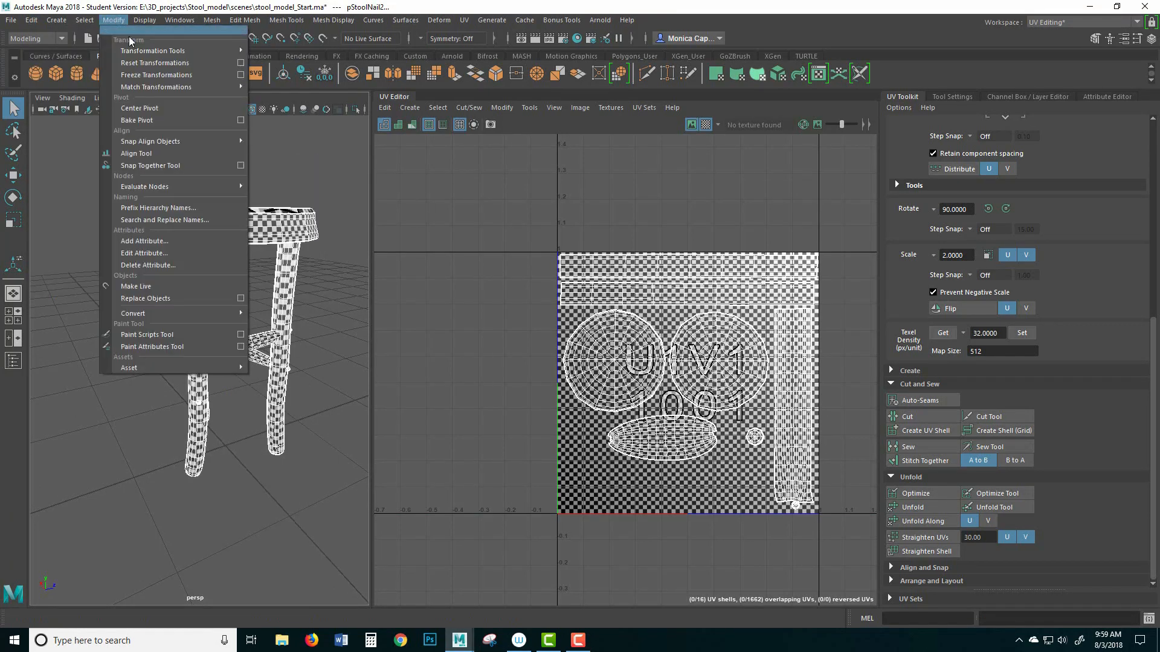
left_click(159, 76)
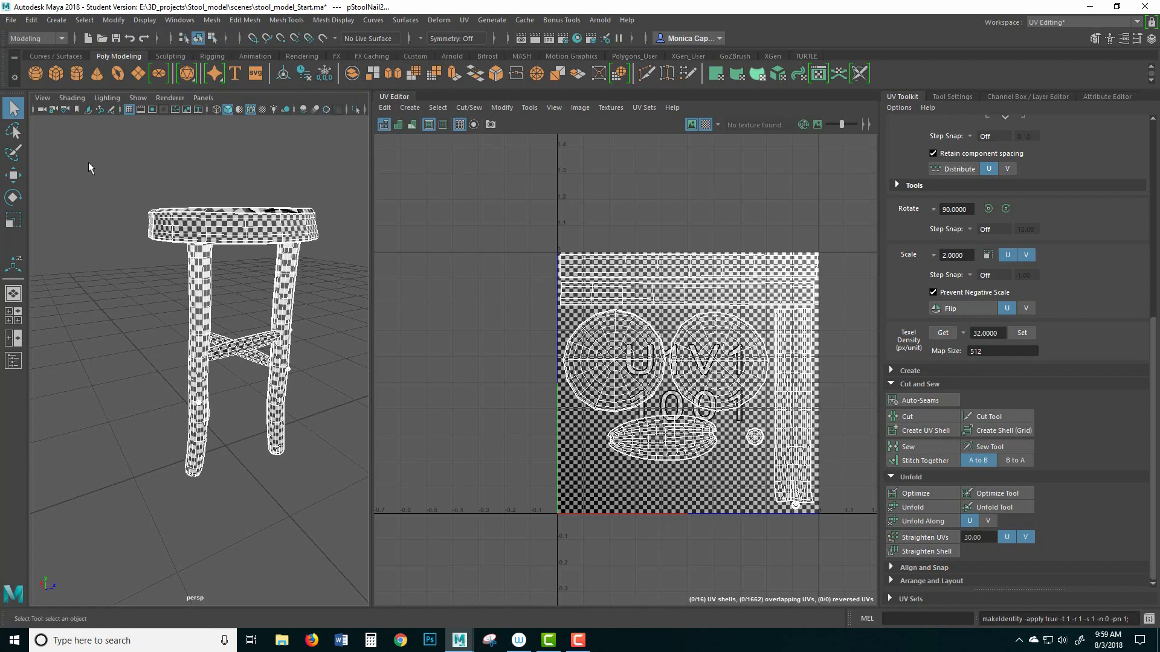
Clear the selection and review the complete stool with its combined UV layout.
left_click(333, 382)
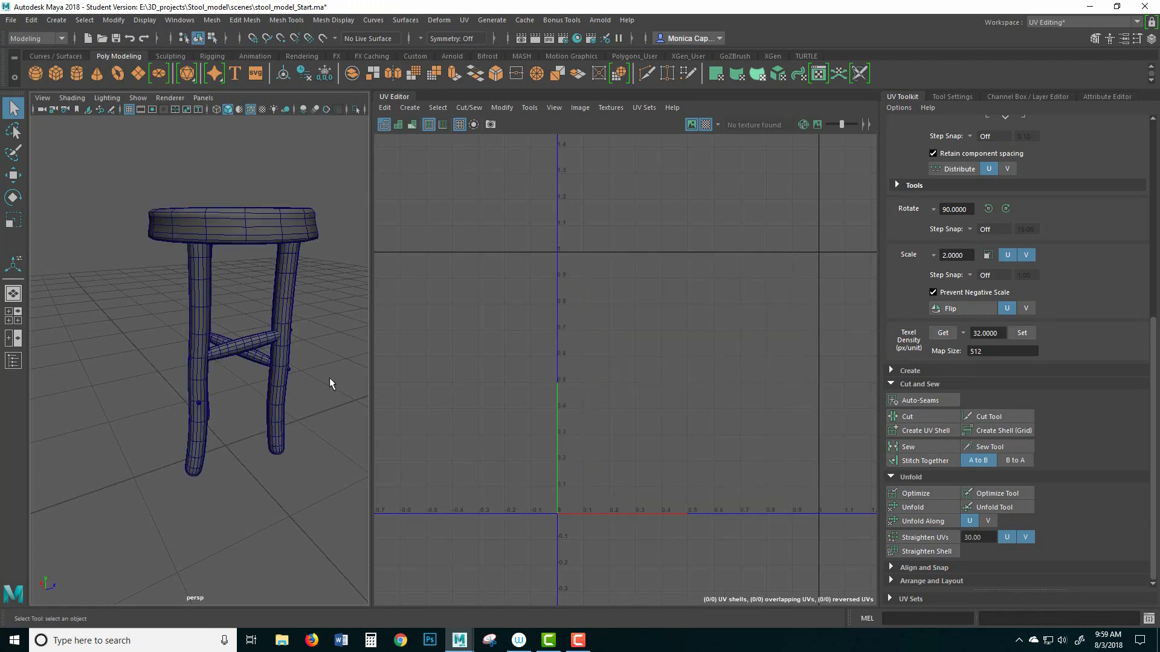
left_click_drag(145, 375, 255, 374, "alt")
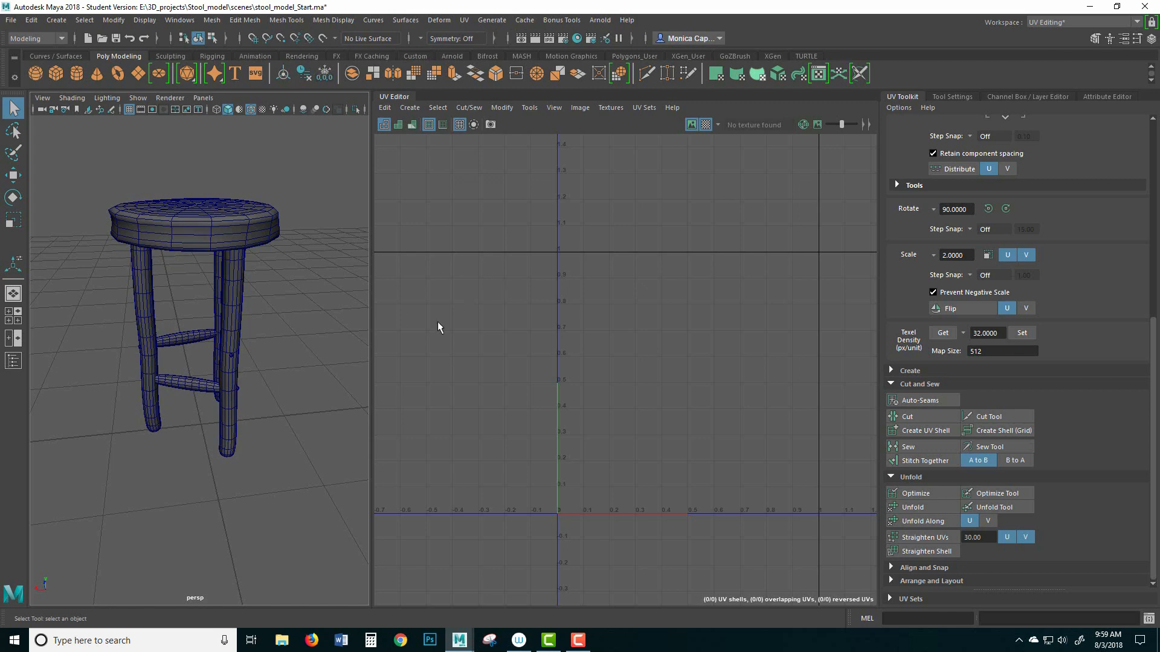
left_click_drag(96, 148, 306, 498)
left_click(306, 499)
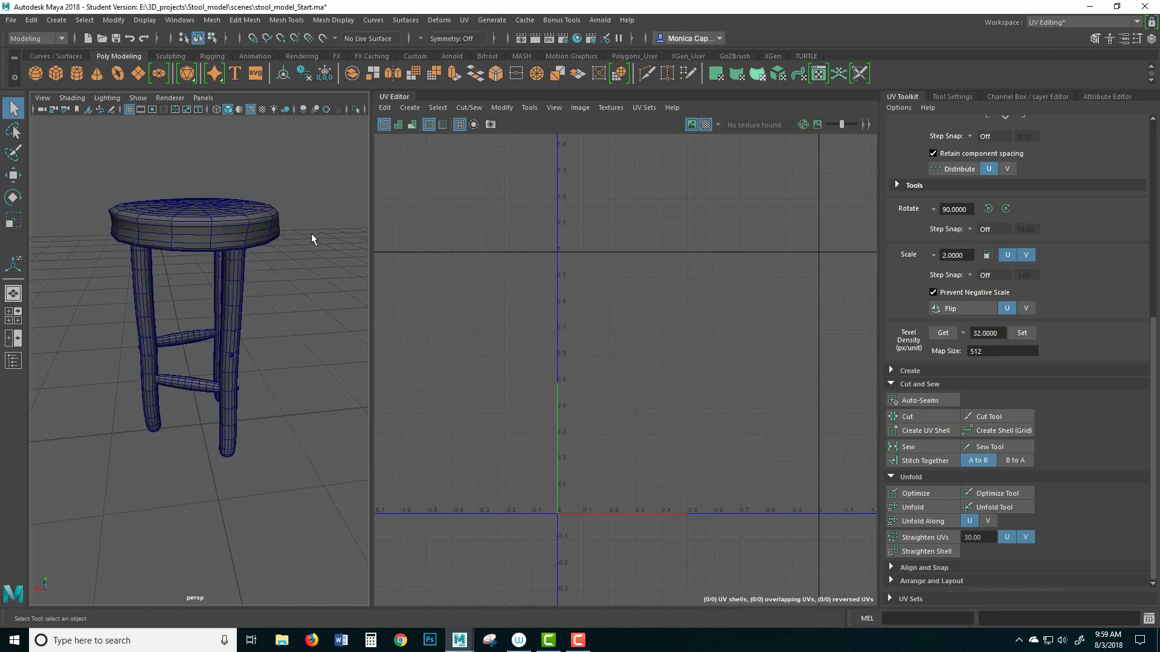